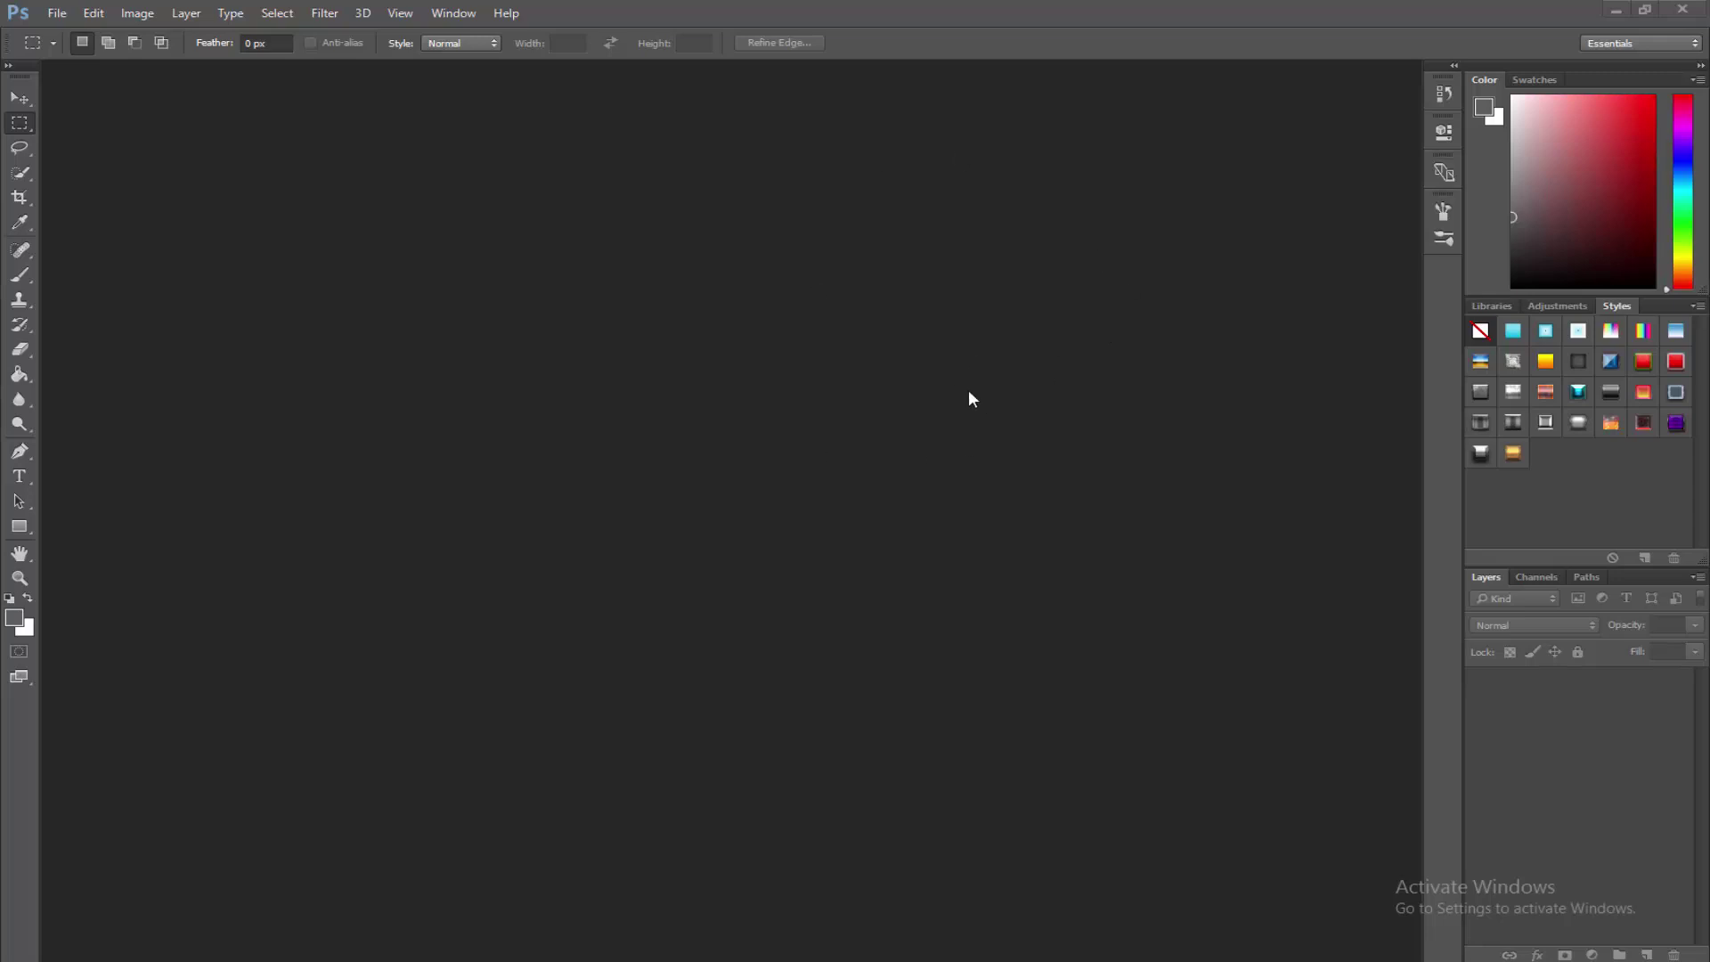
Create a new document 1920 pixels wide and 1080 pixels high.
left_click(54, 12)
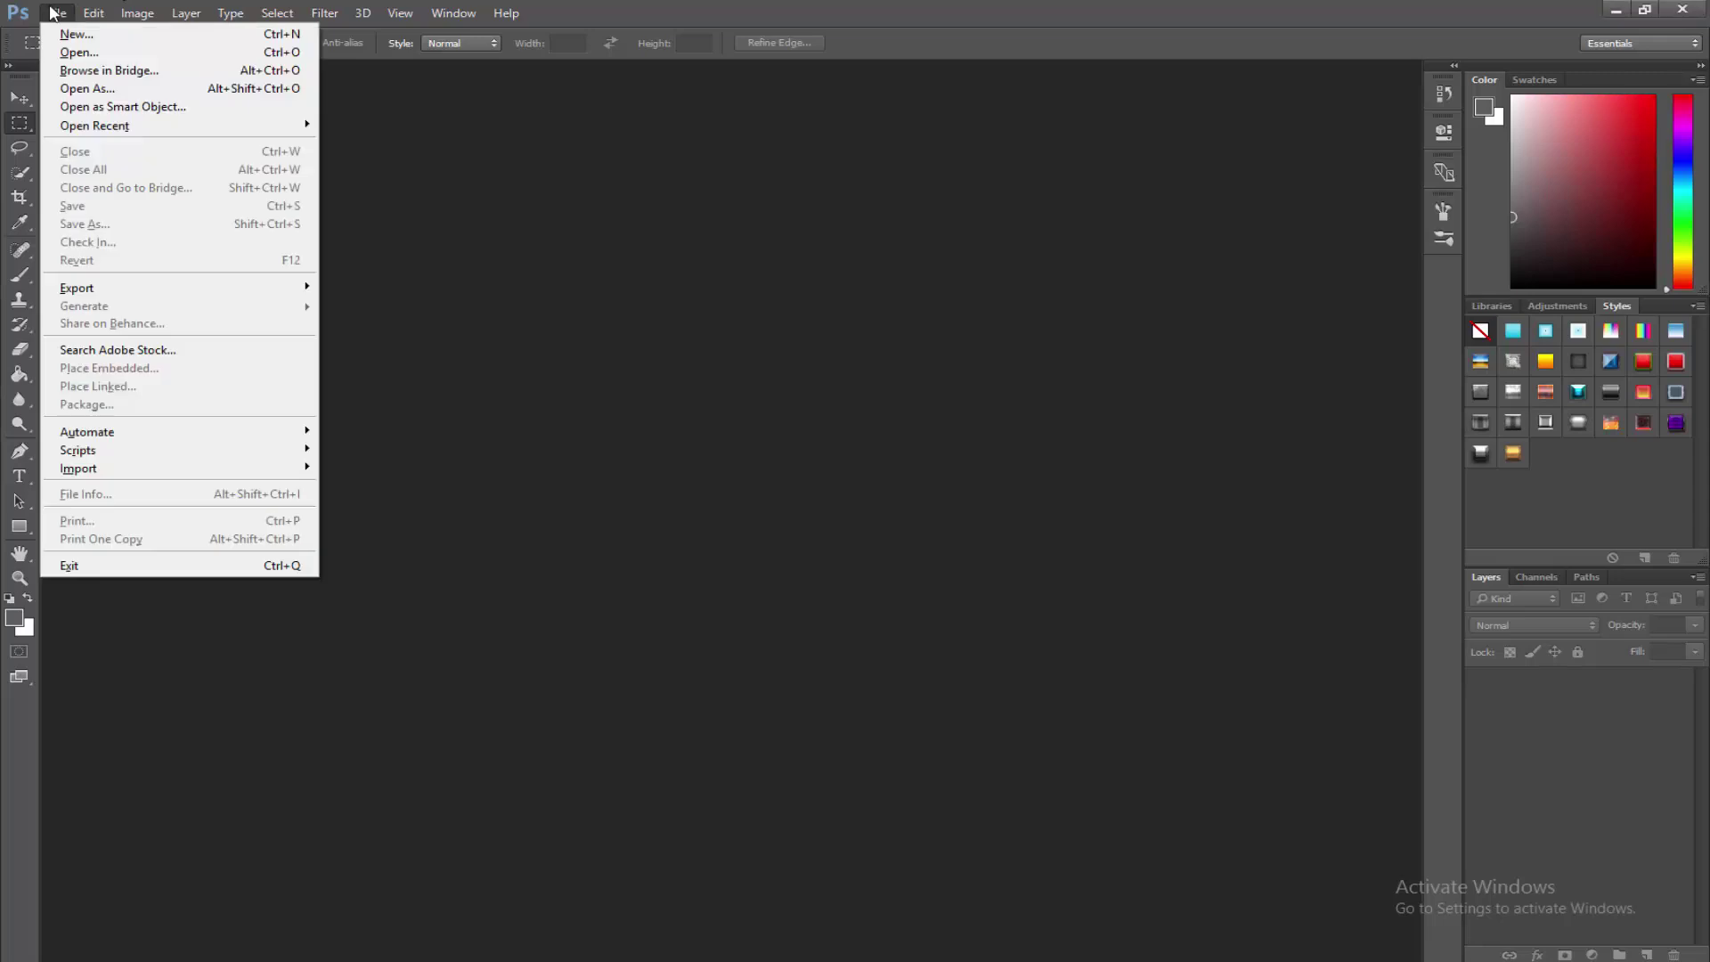
left_click(107, 33)
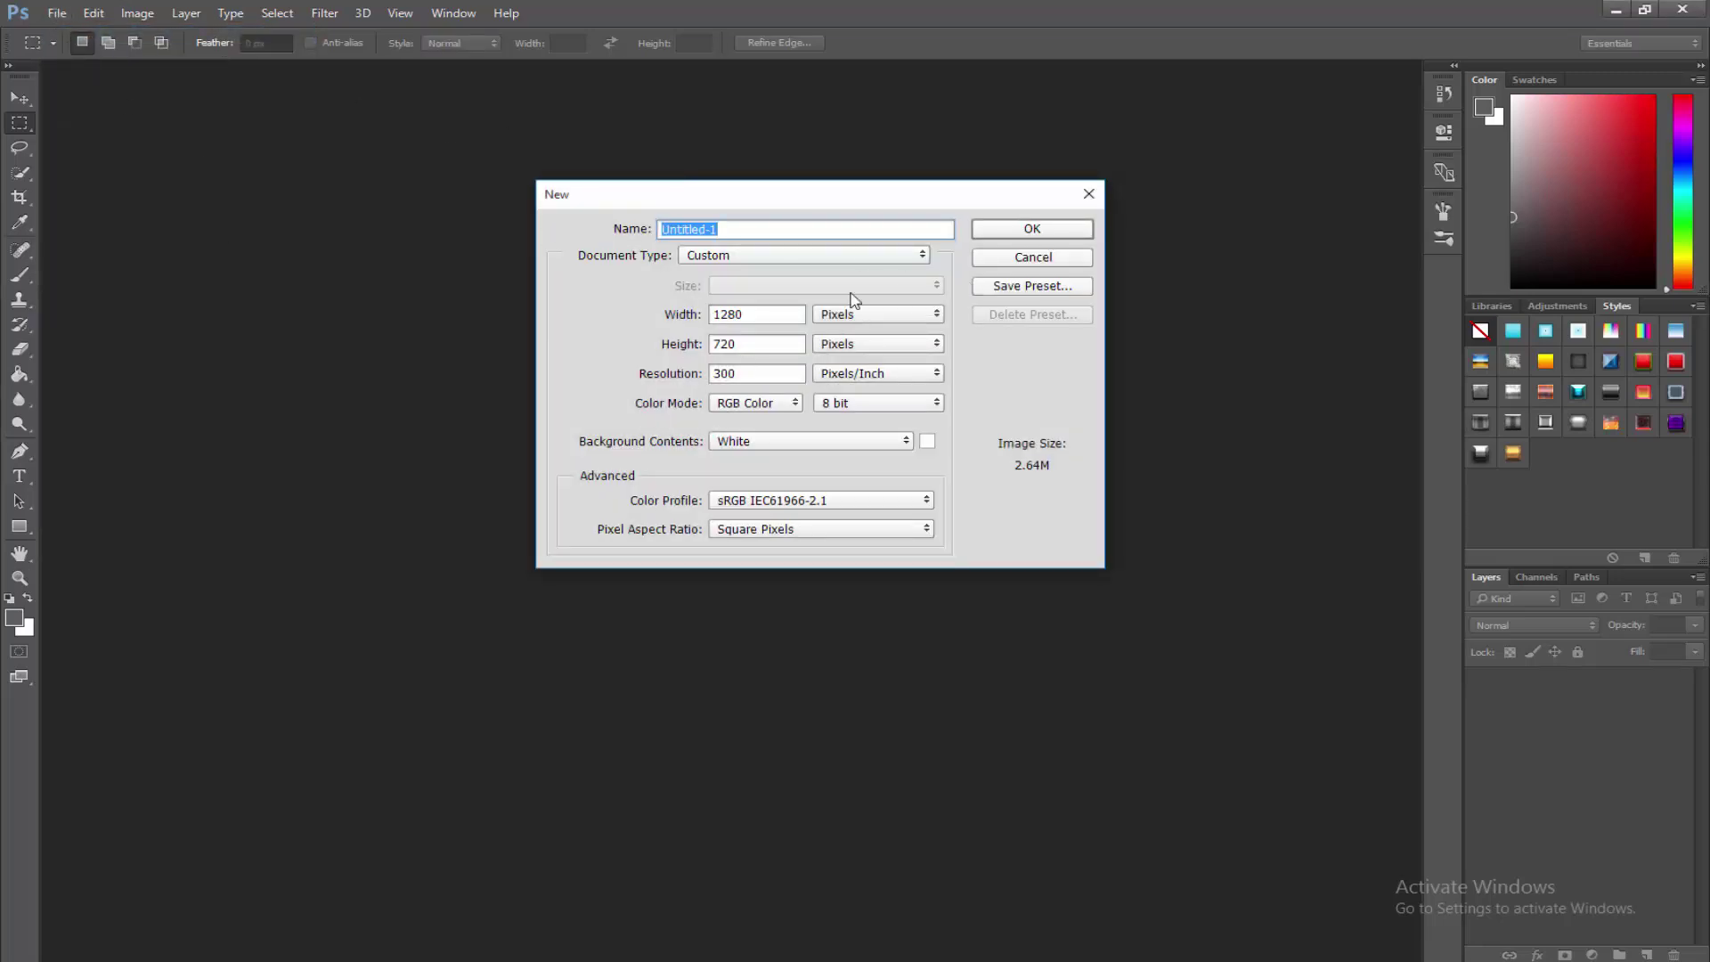
double_click(773, 312)
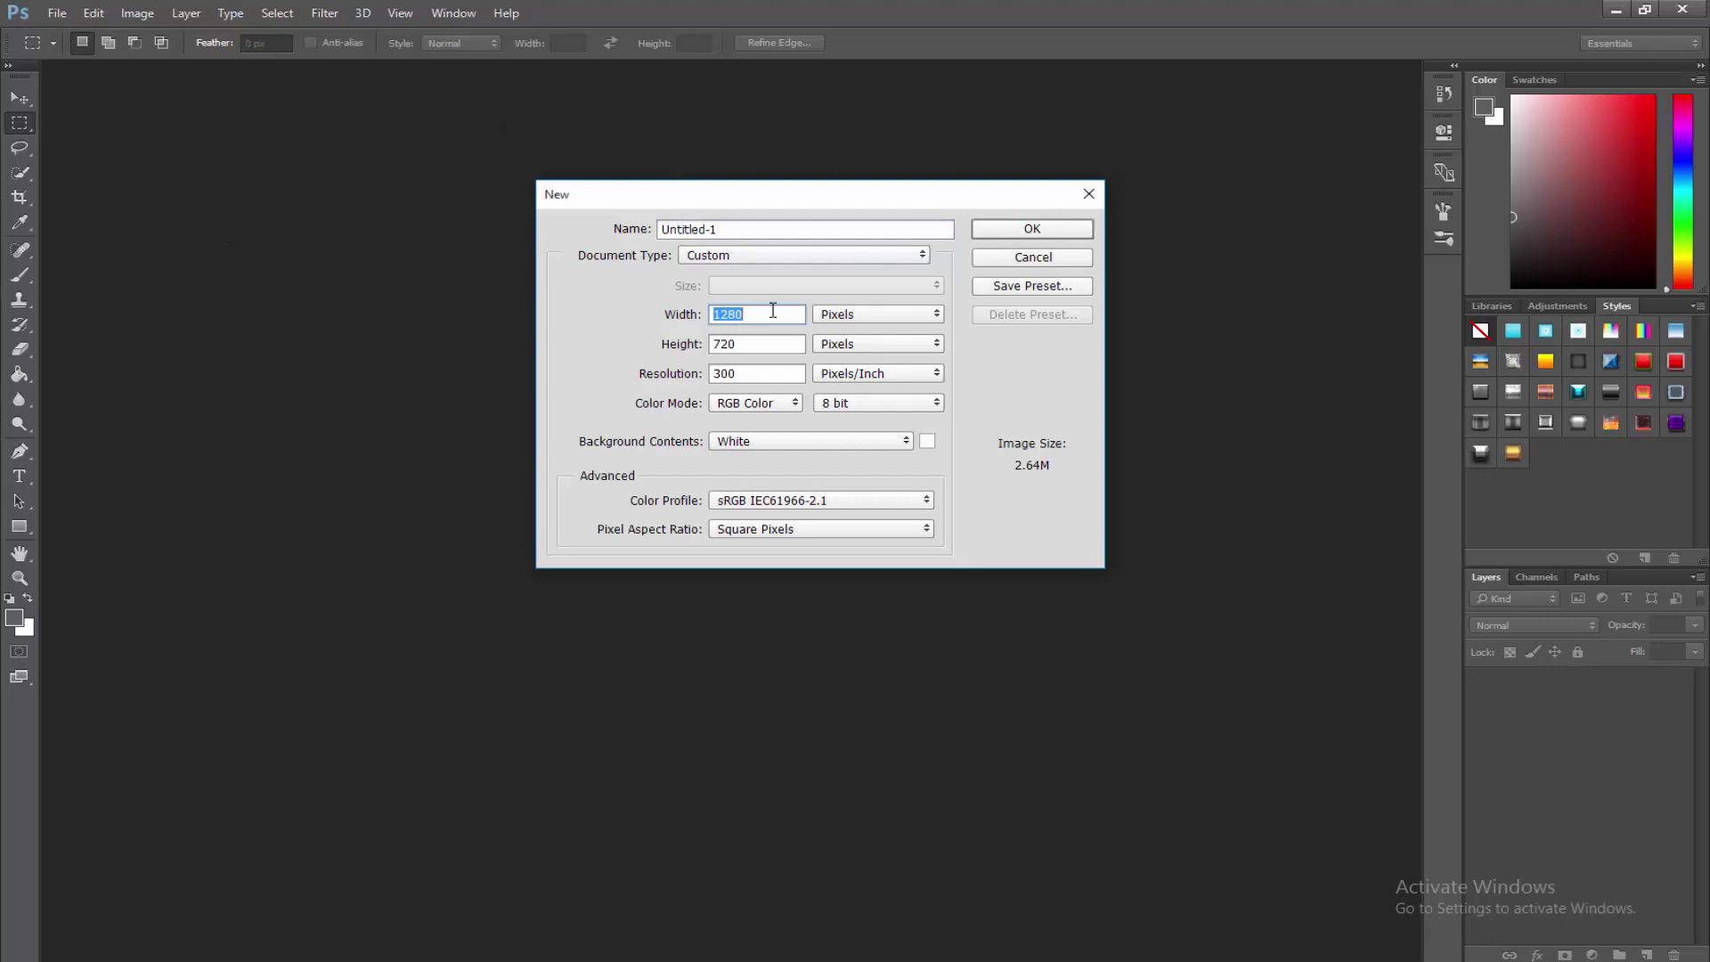
type("1920")
double_click(731, 345)
type("1080")
left_click(1040, 230)
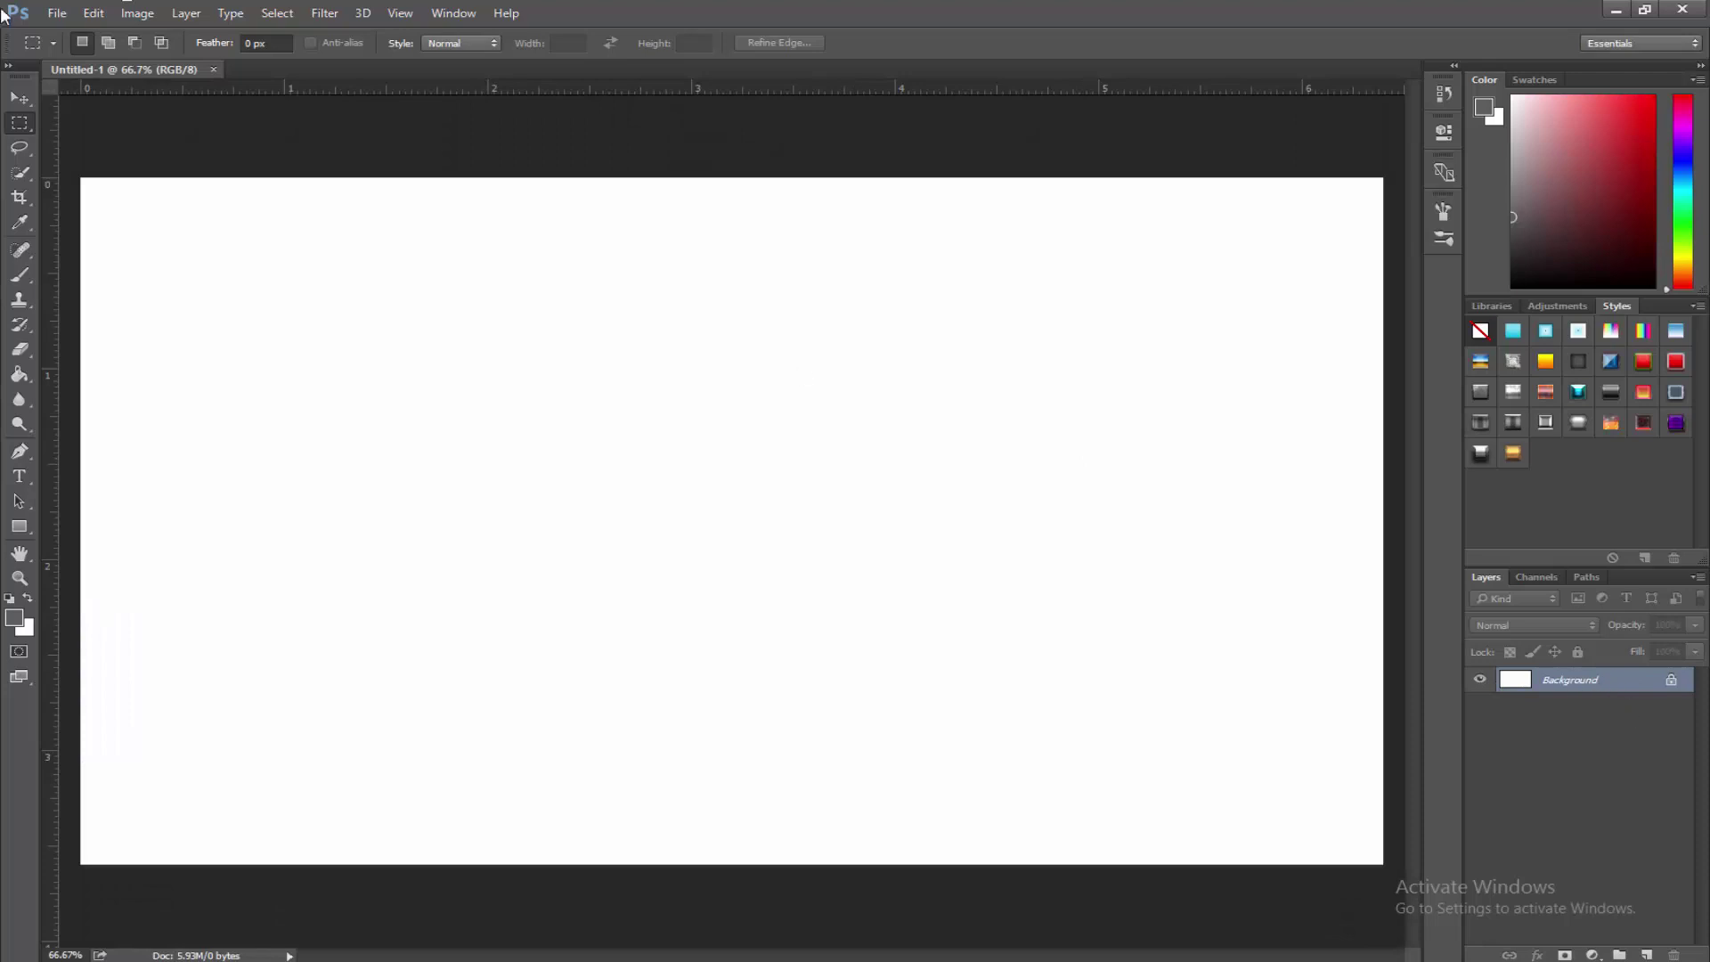
Convert the locked Background into a regular layer and add a new empty layer above it.
scroll(454, 451, "down", 4)
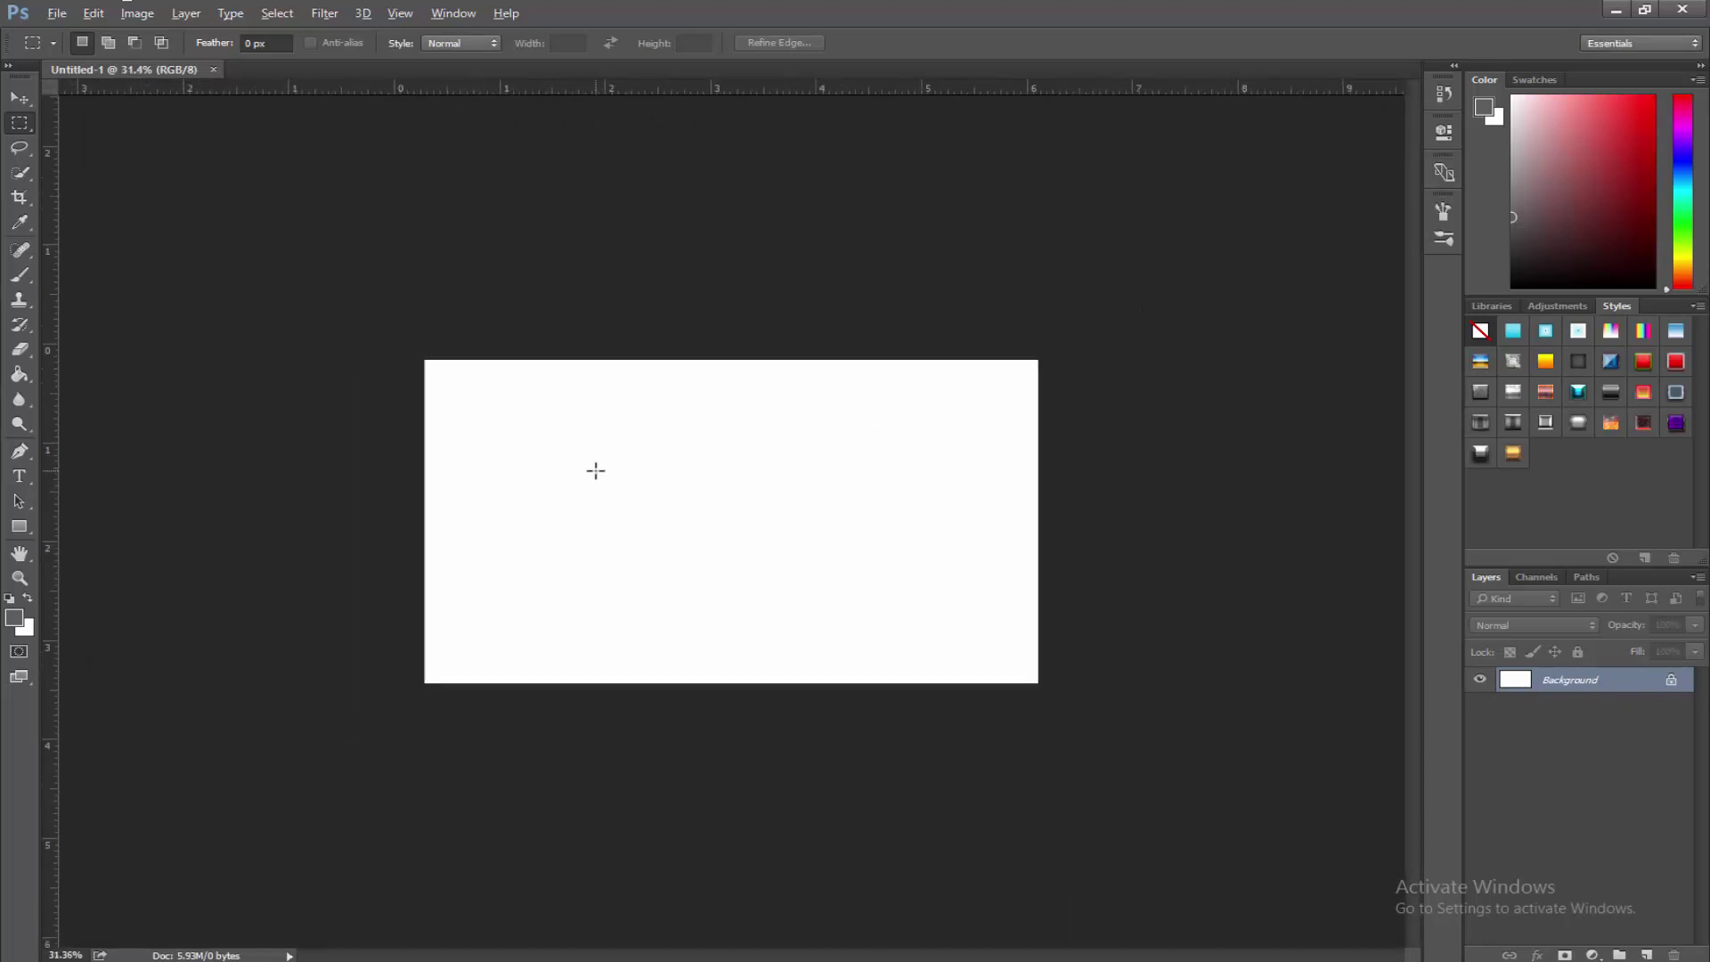
scroll(591, 469, "up", 2)
scroll(643, 486, "up", 1)
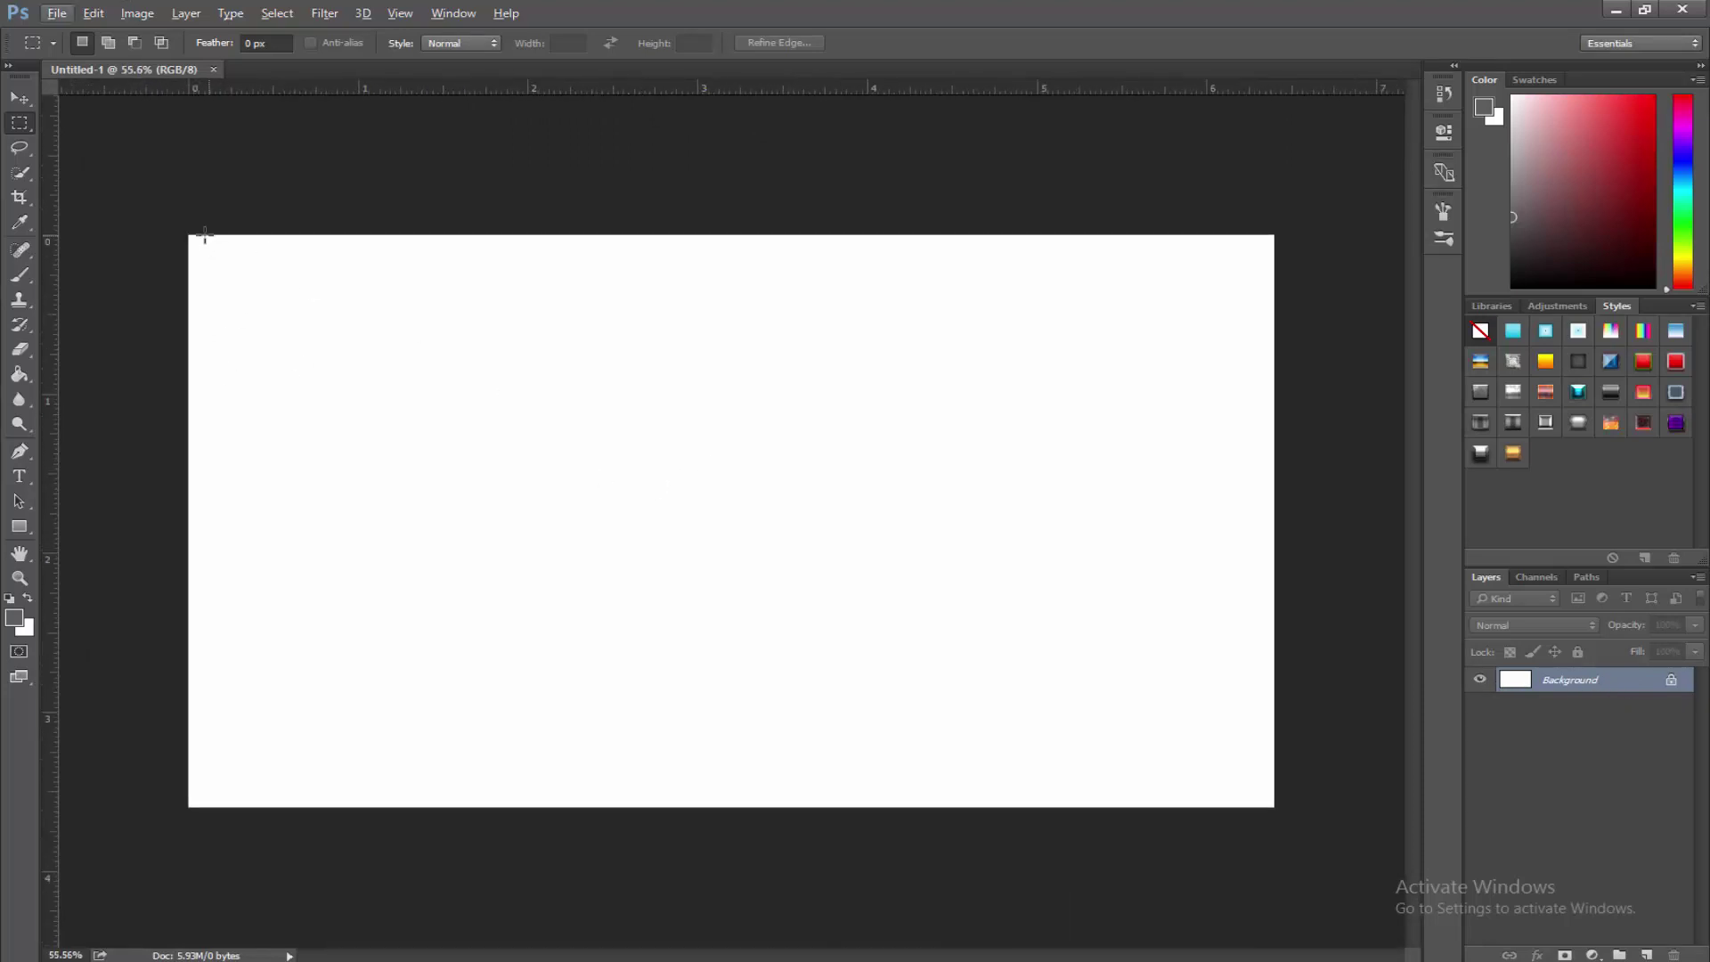
double_click(1573, 690)
left_click(1007, 319)
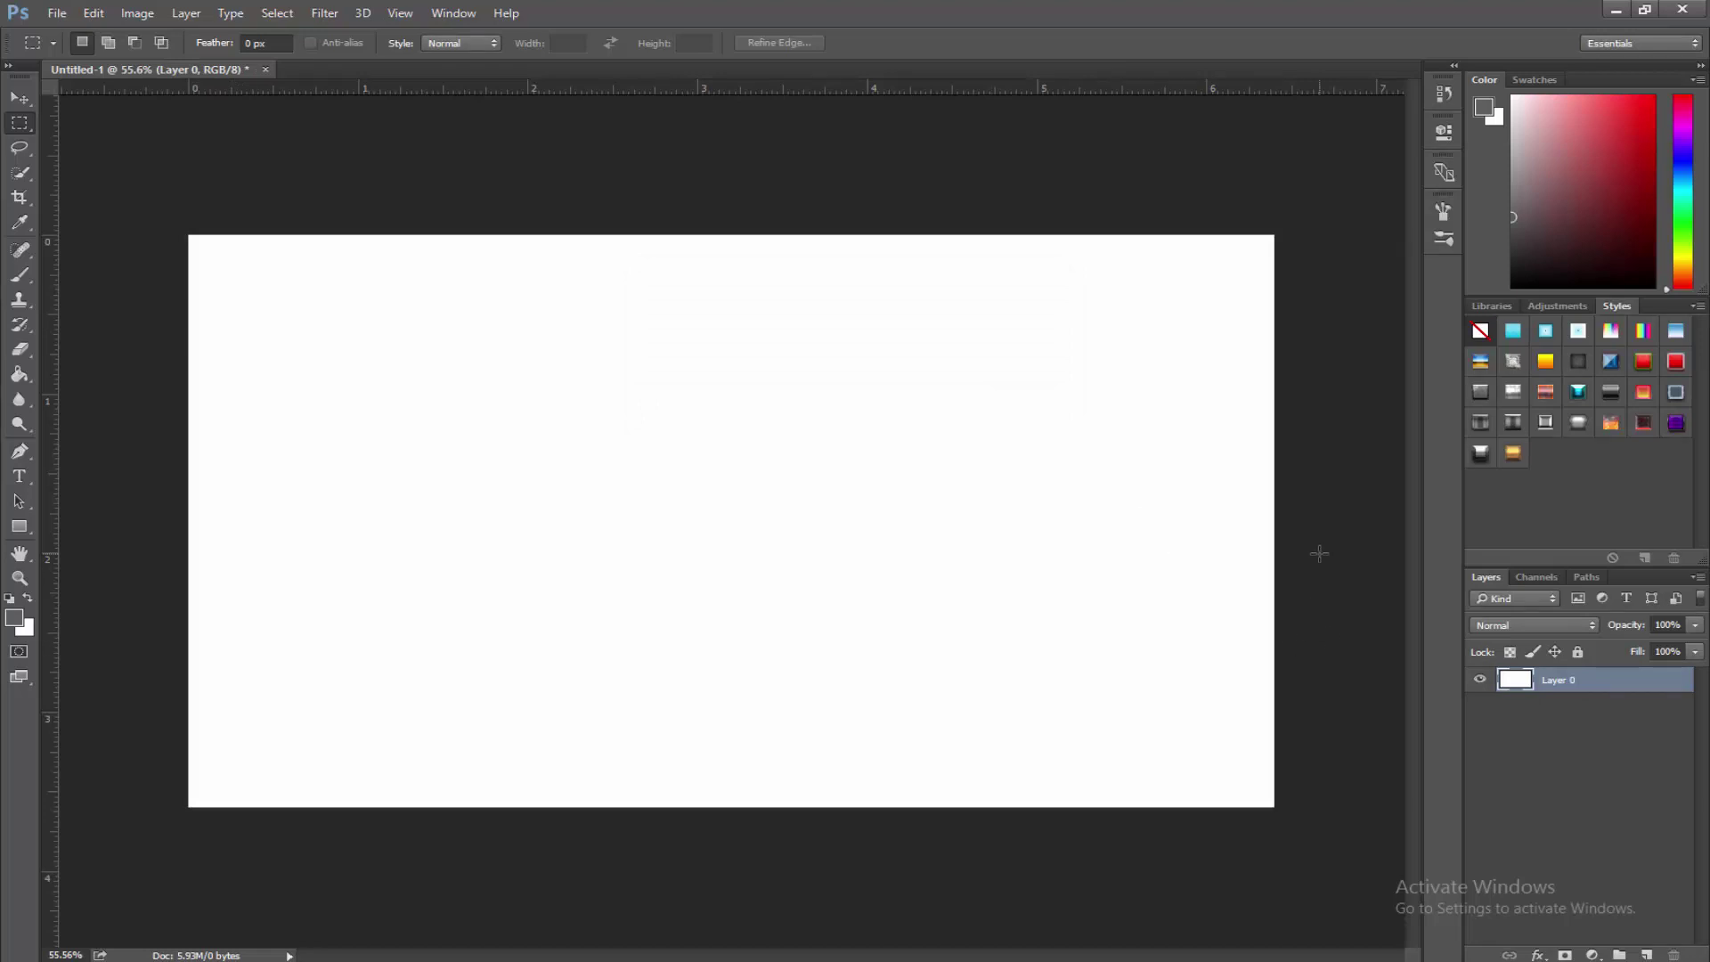
key("ctrl+shift+n")
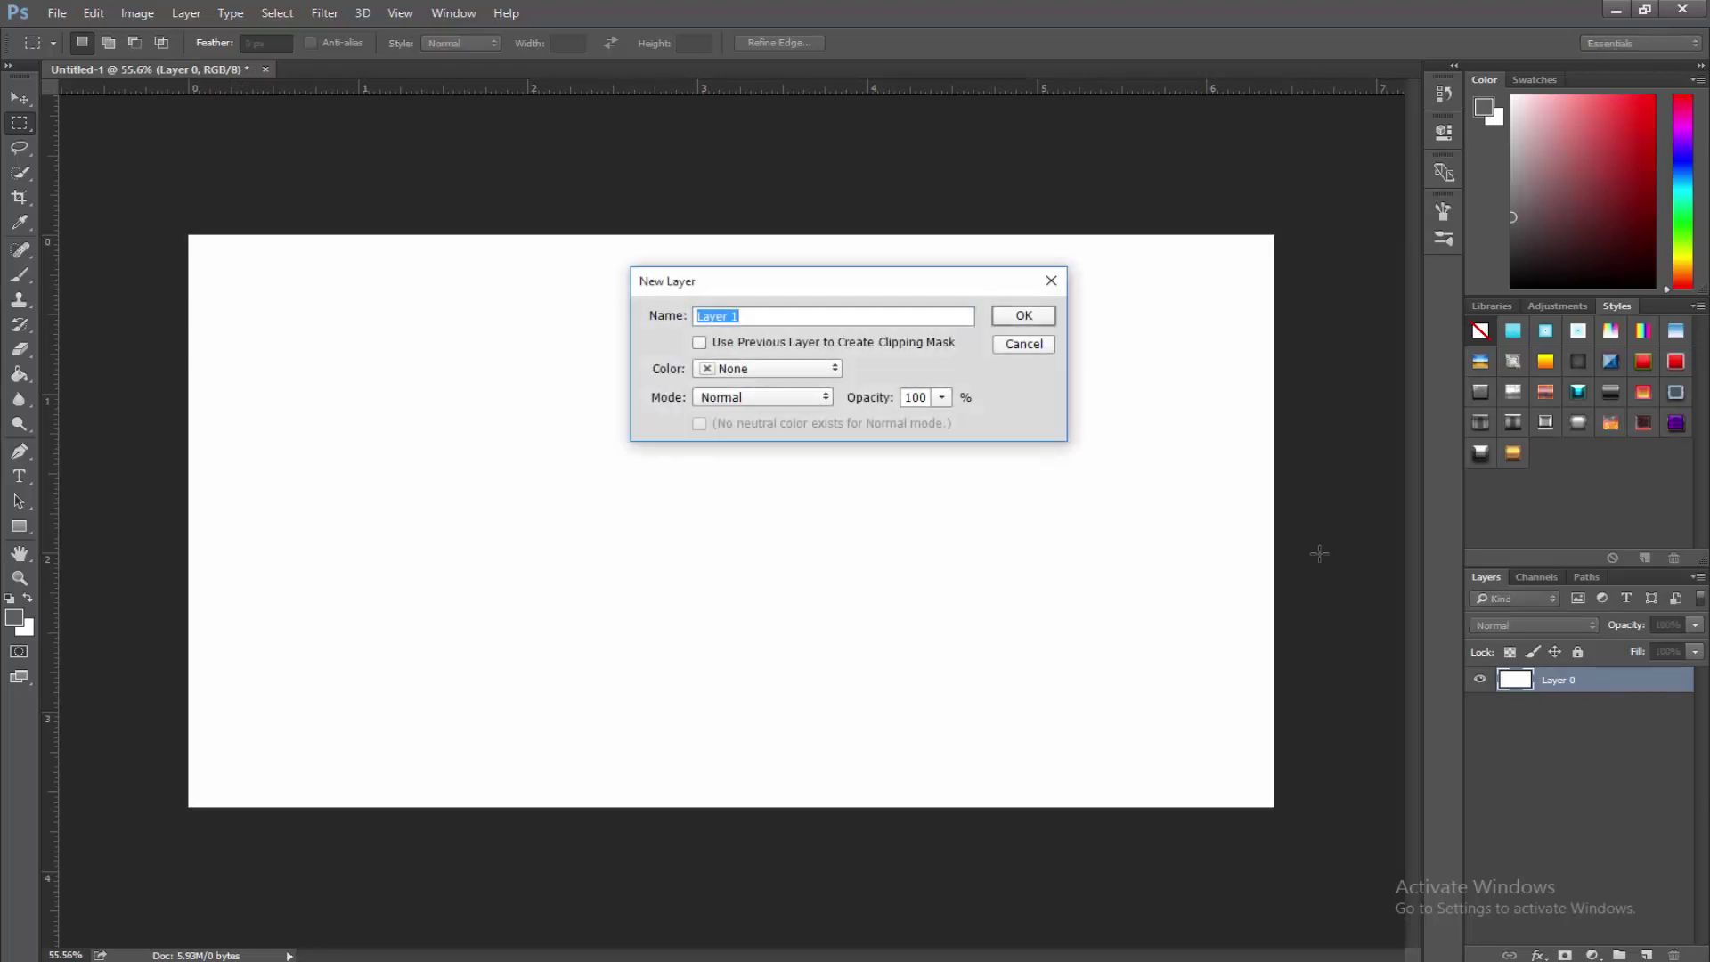
key("Return")
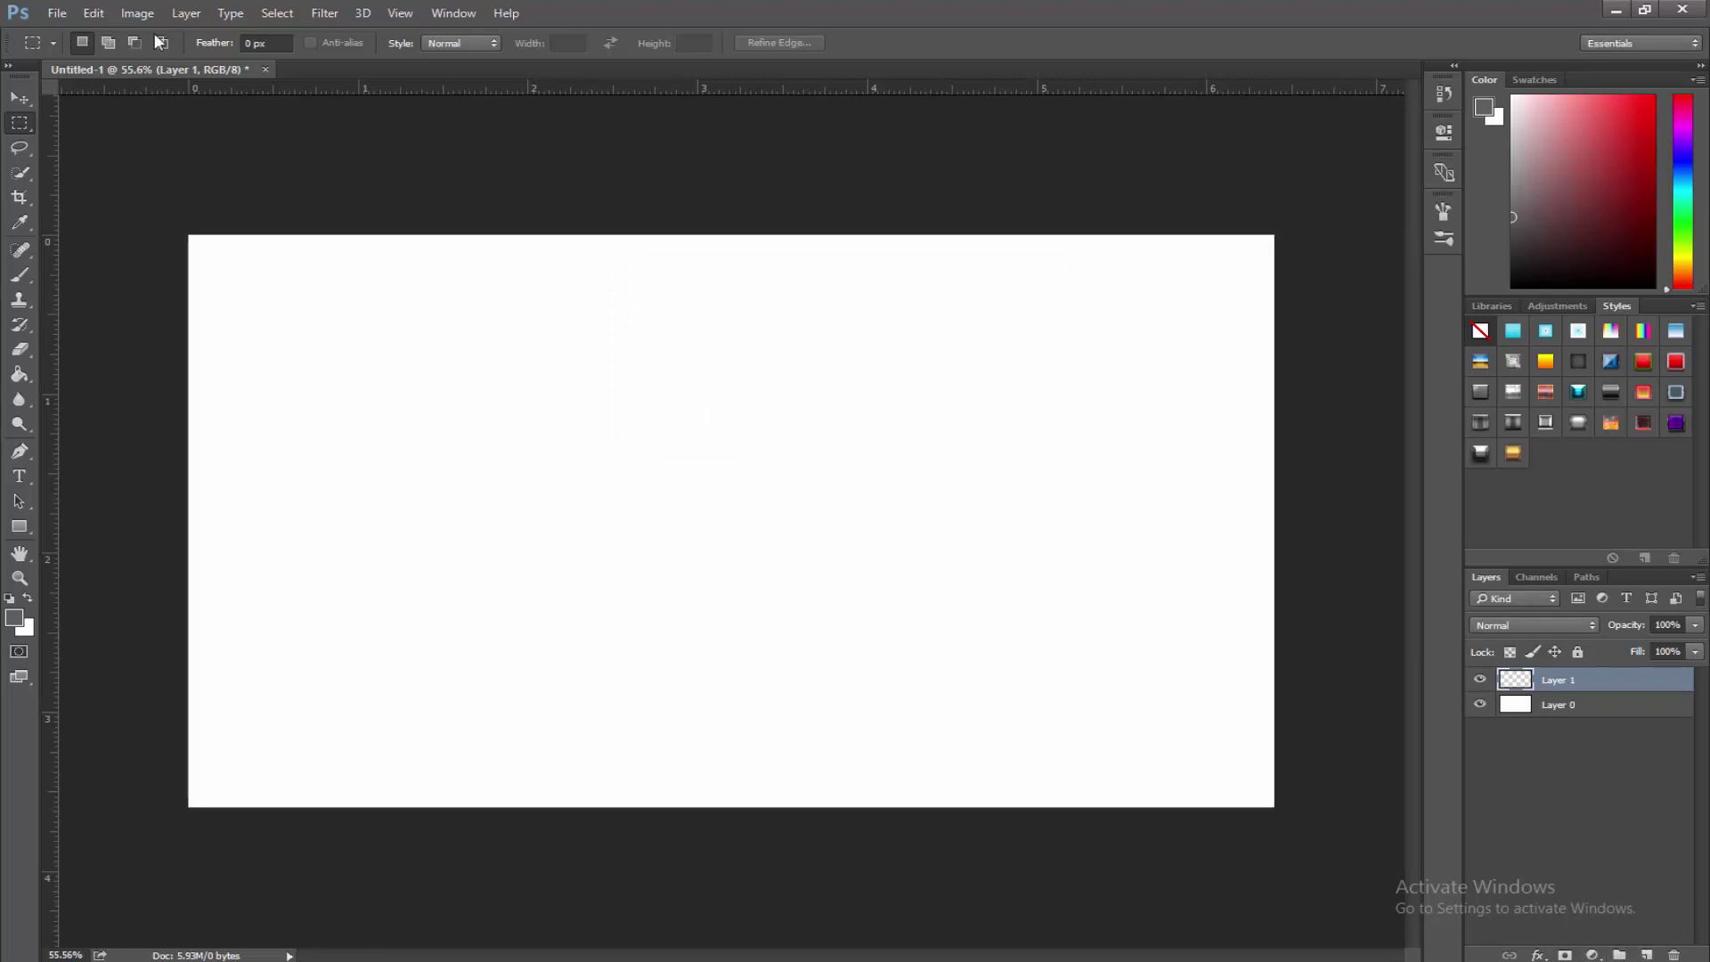
left_click(87, 12)
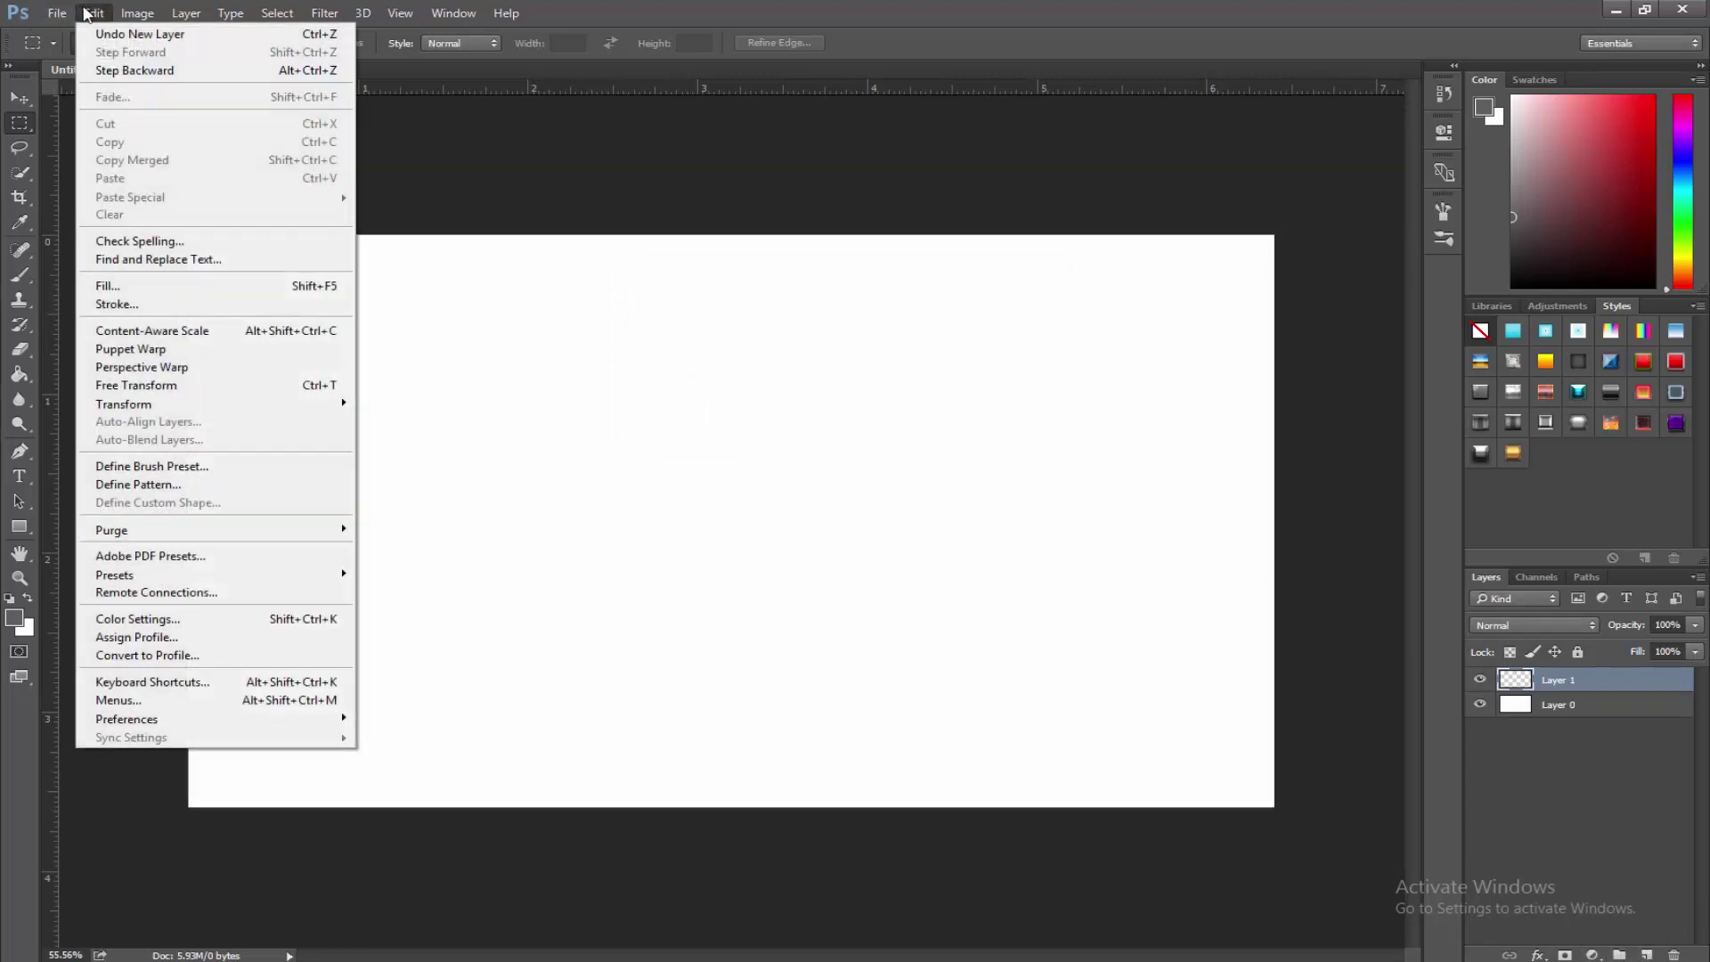
mouse_move(198, 34)
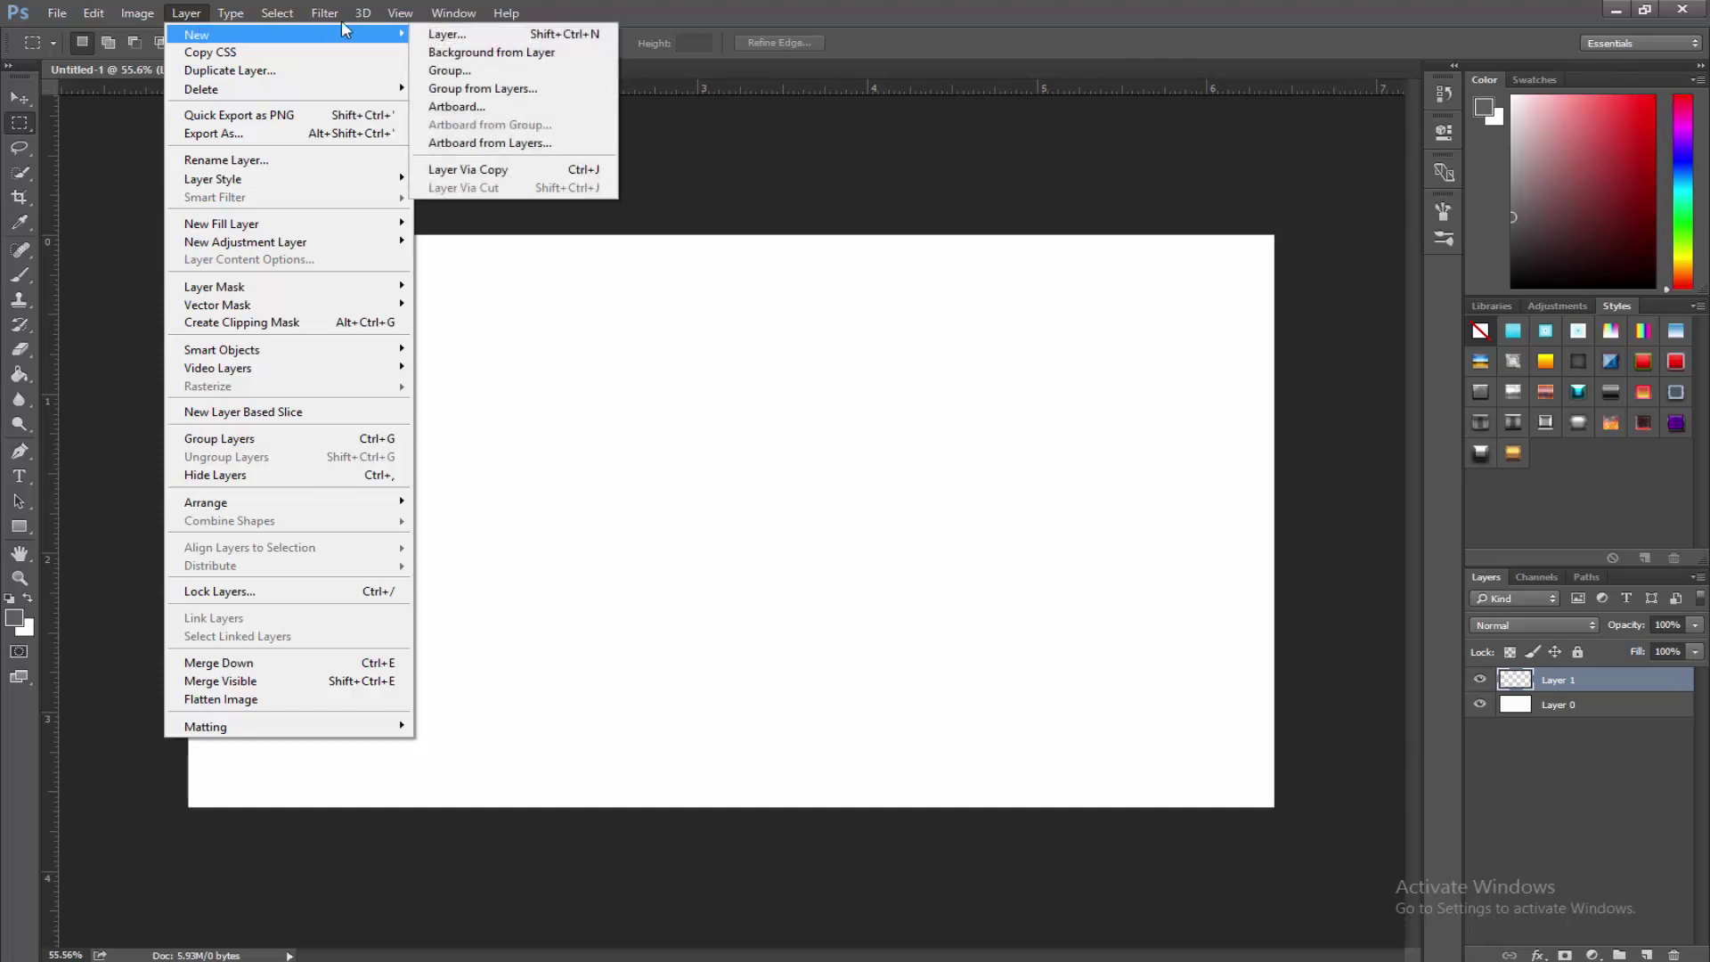
left_click(720, 33)
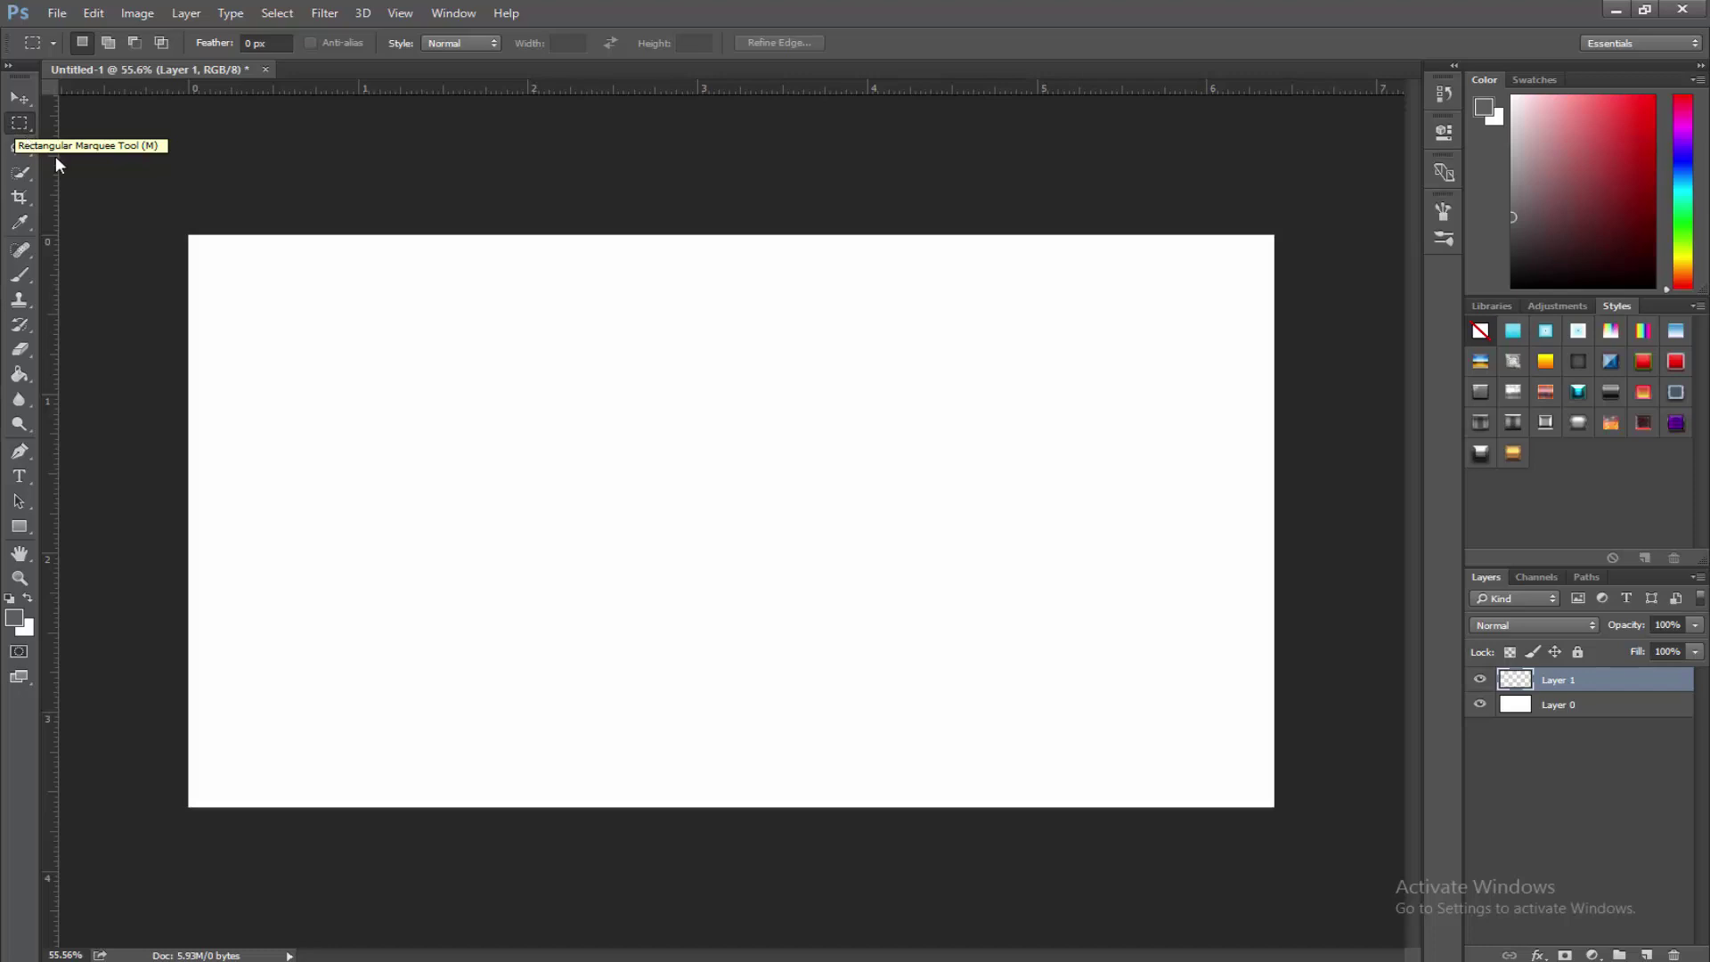
Marquee-select the whole canvas and fill the selection on Layer 1 with solid black at 100% opacity.
left_click_drag(189, 235, 1461, 892)
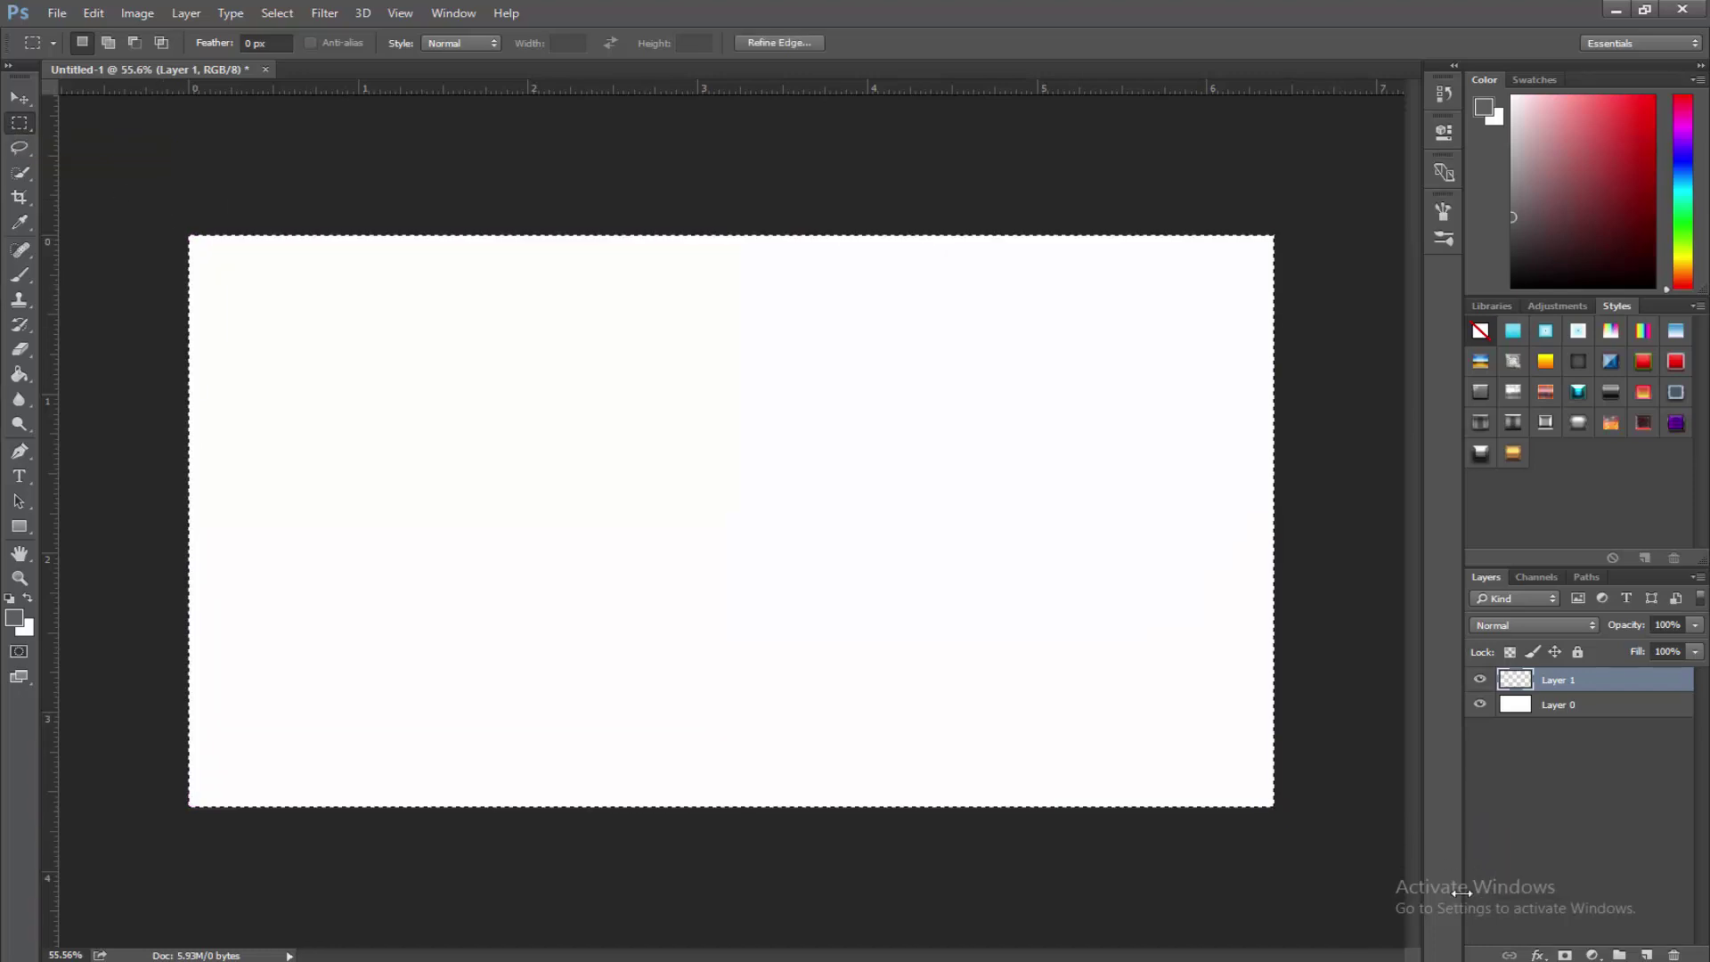
right_click(1031, 591)
left_click(1095, 451)
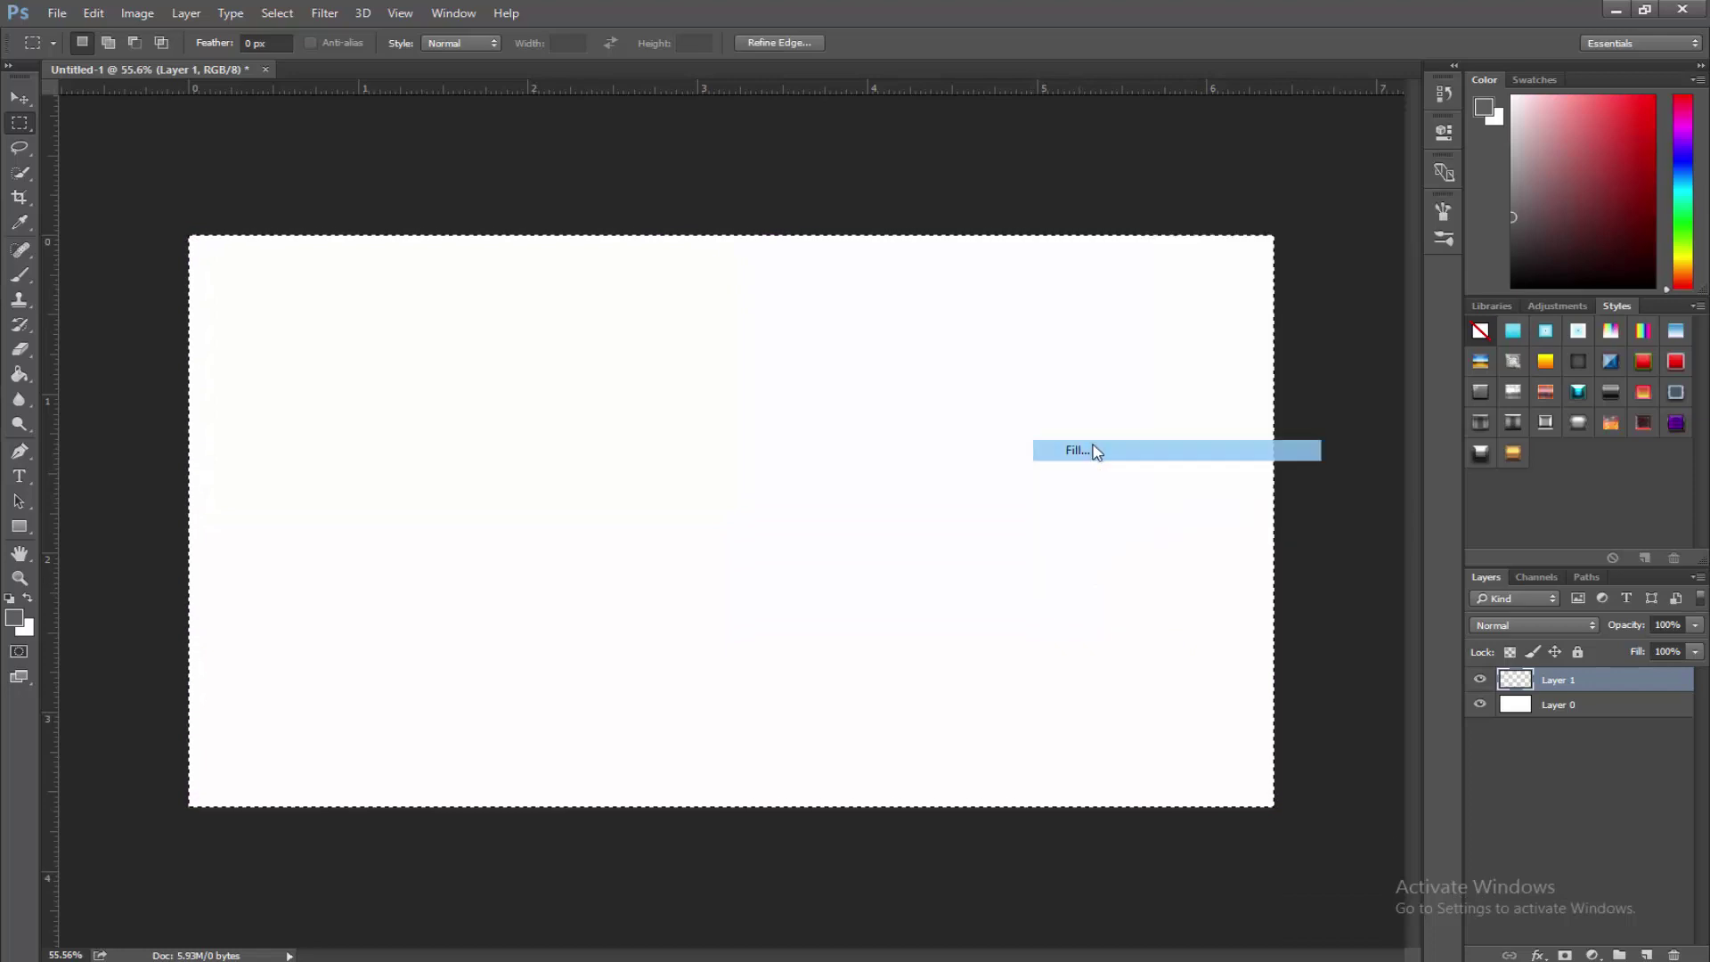
double_click(887, 286)
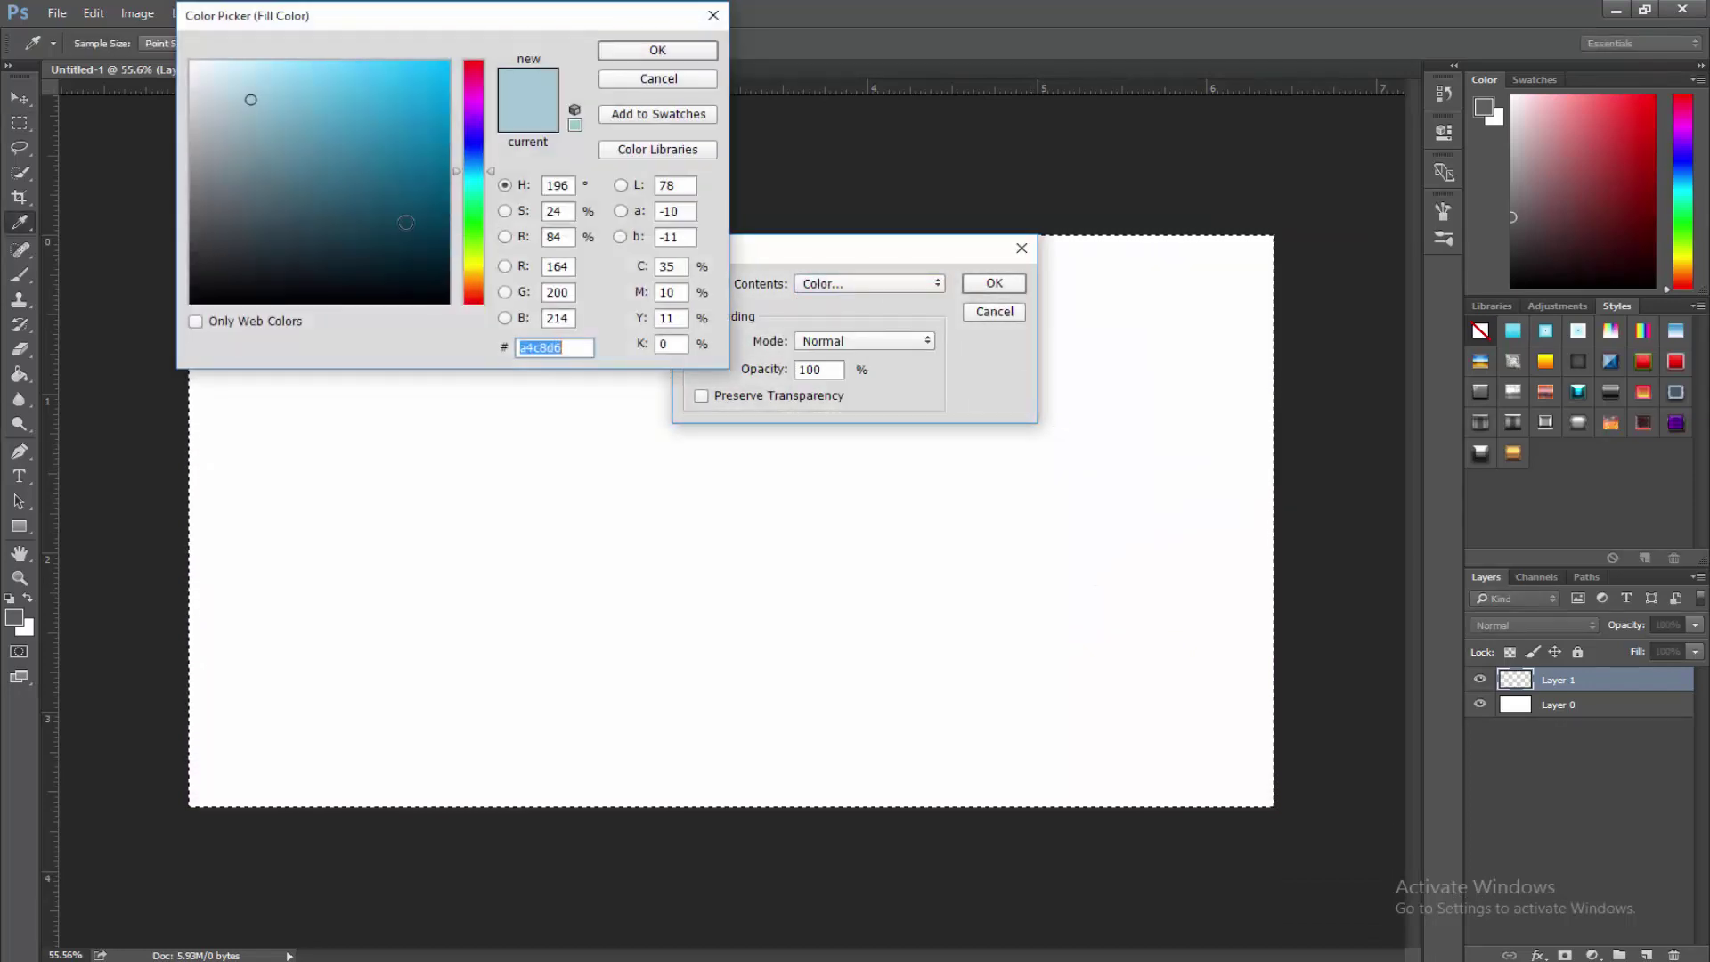
left_click(406, 223)
left_click(657, 50)
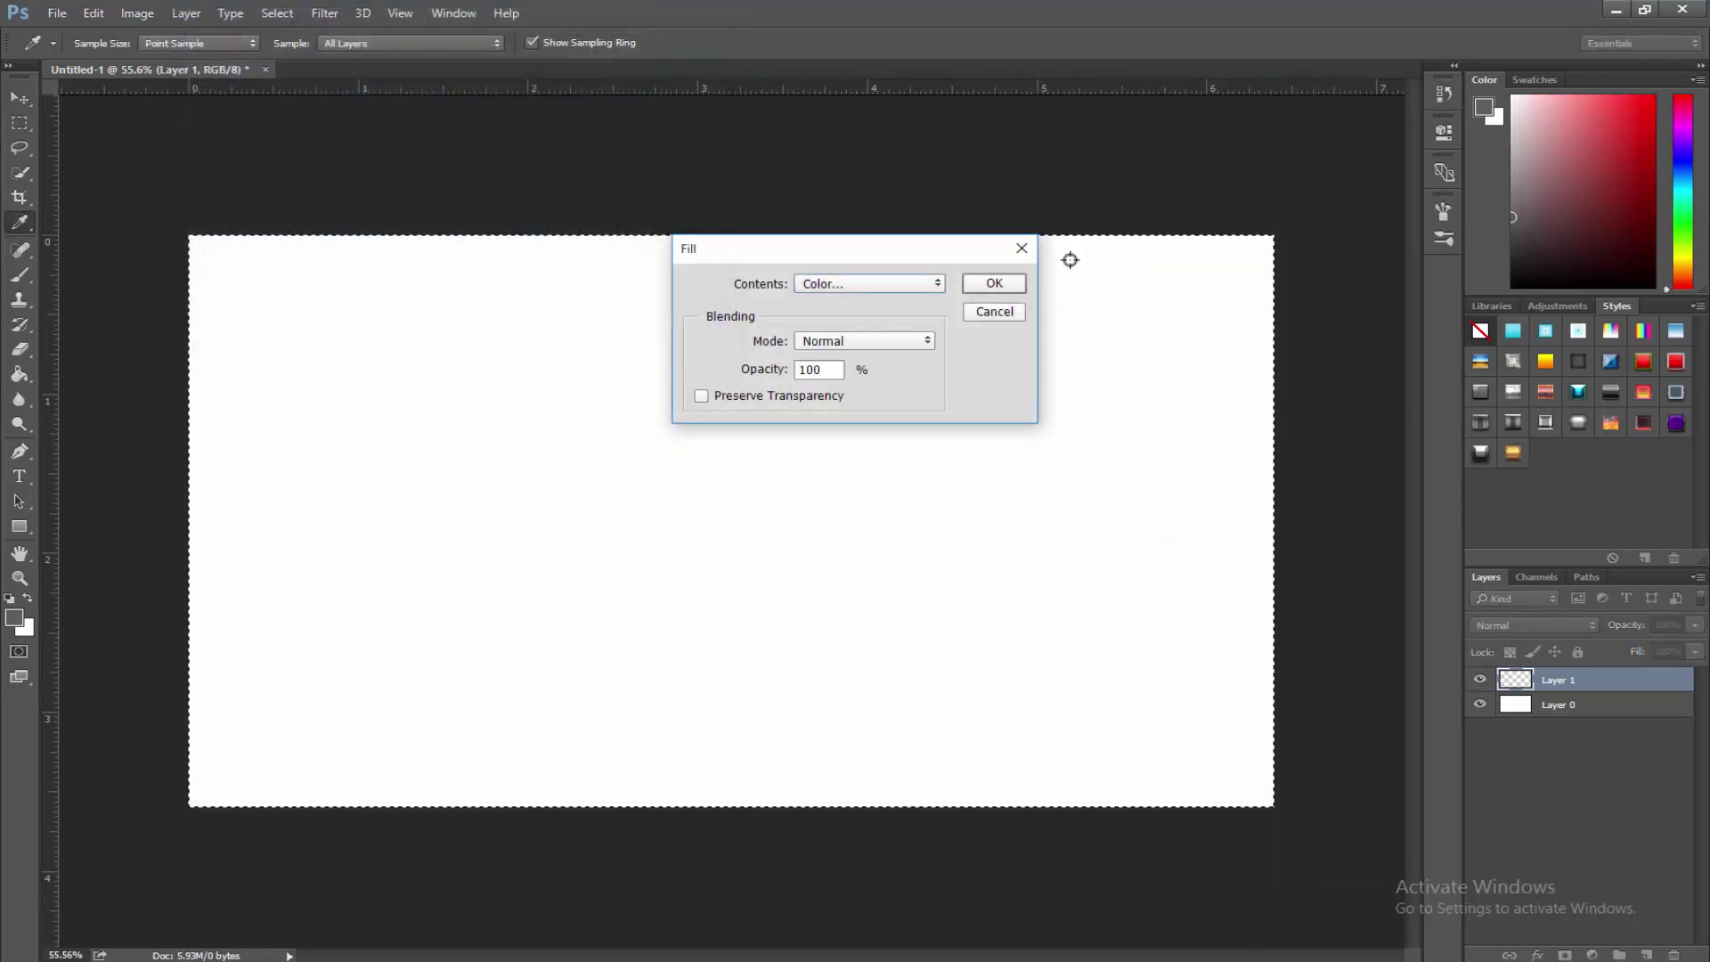
left_click(994, 284)
Deselect the canvas, and hide and show the black layer to check it against the white one.
key("m")
right_click(919, 300)
left_click(991, 312)
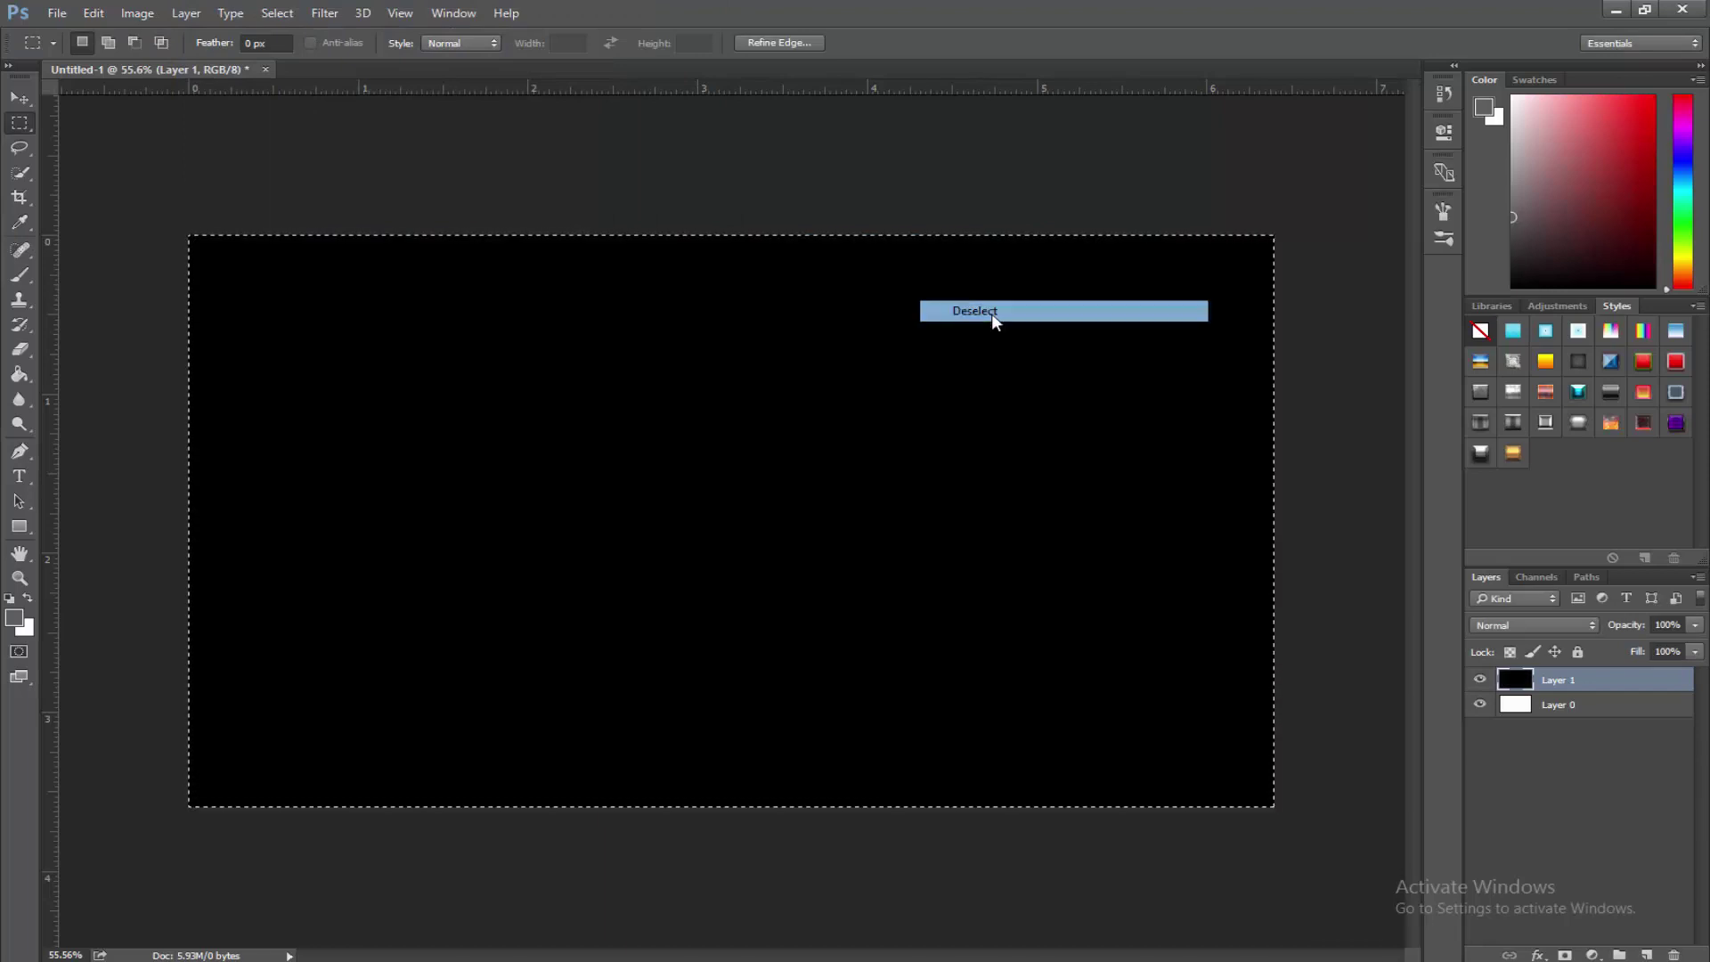
left_click(1481, 679)
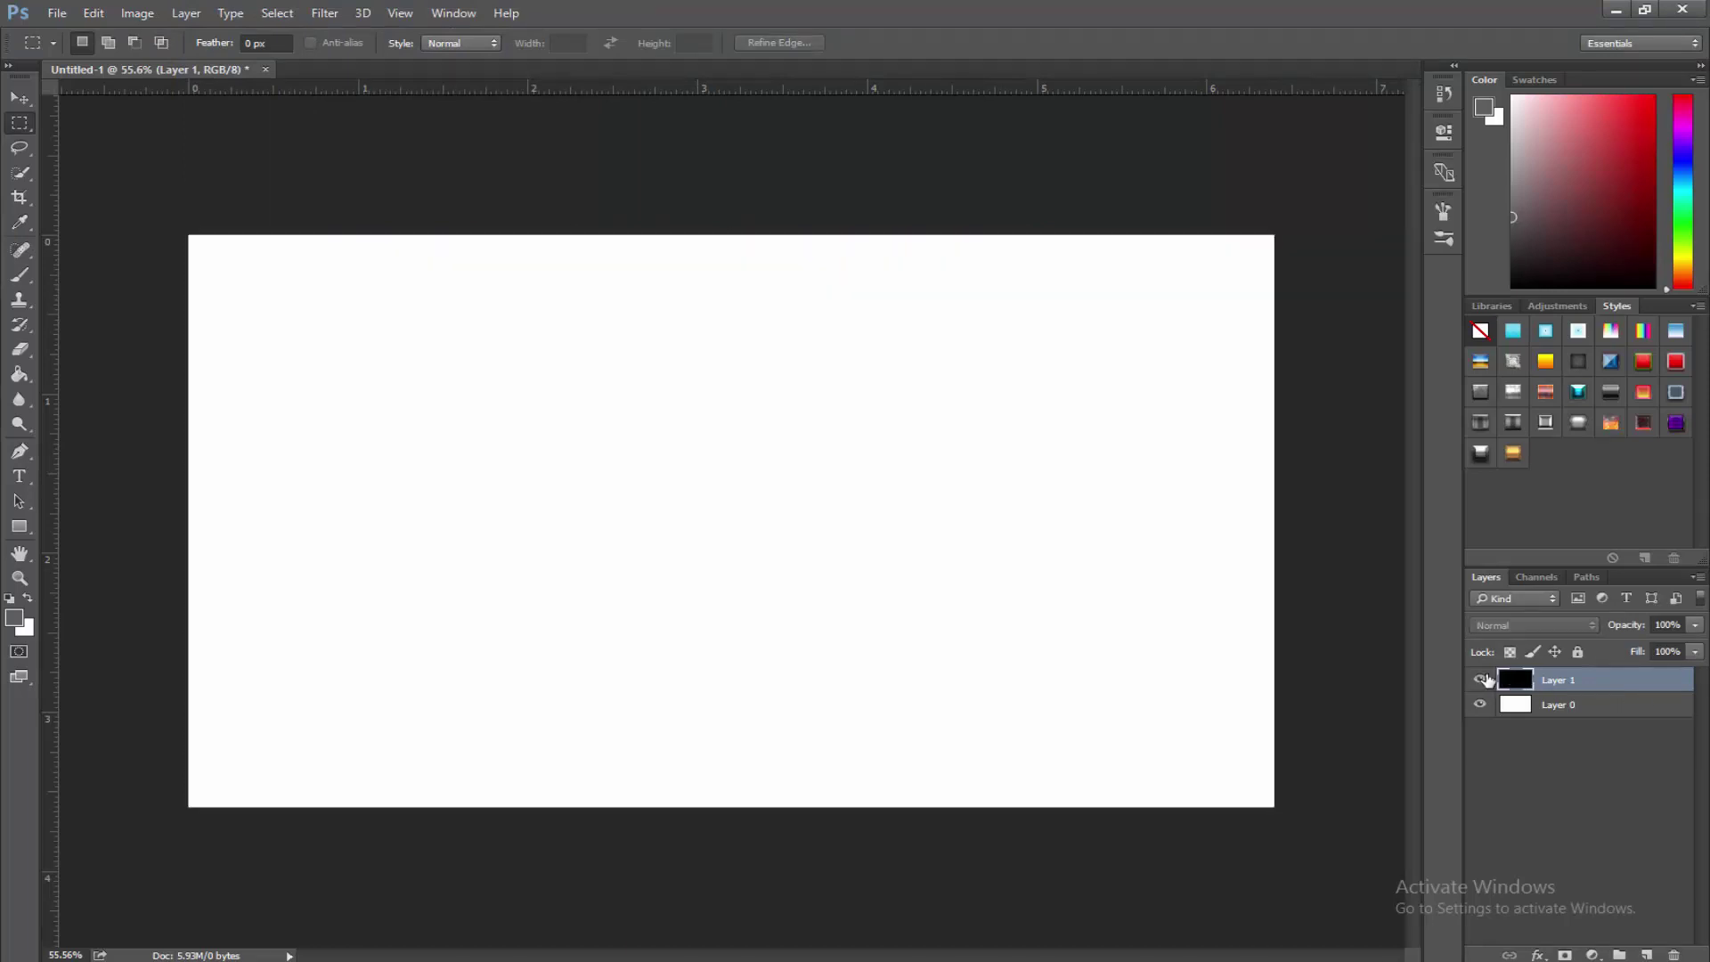
left_click(1482, 679)
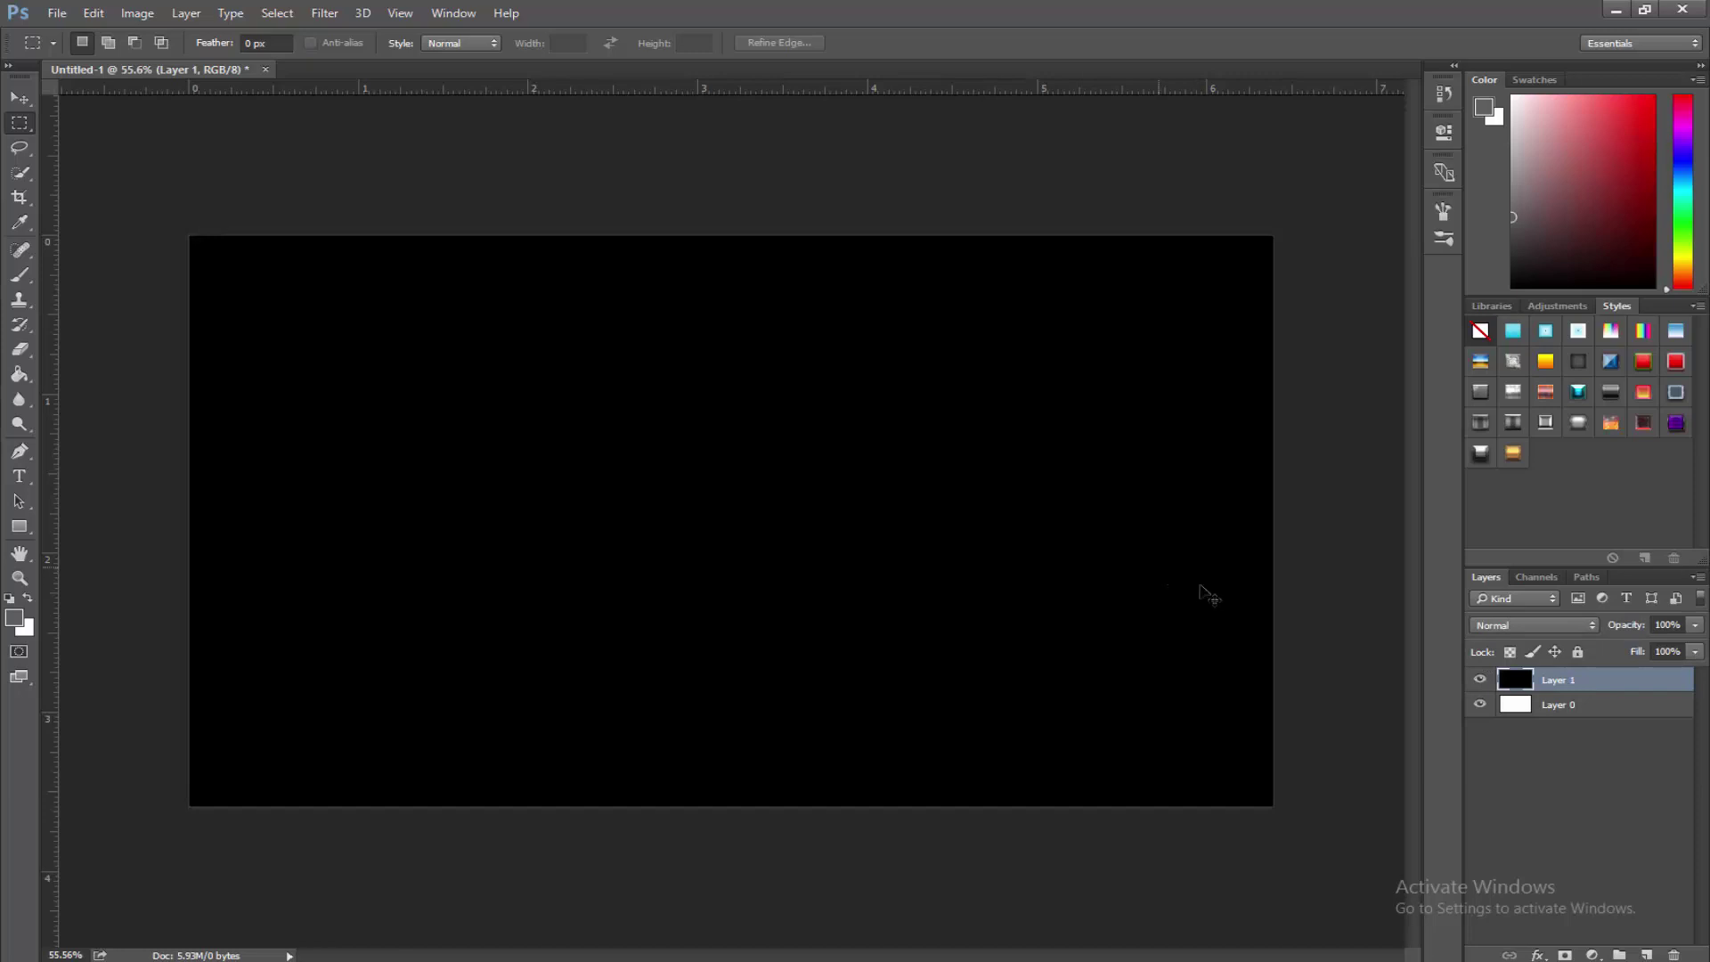
Scale the black layer down to a small rectangle under a quarter of the canvas width, placed near the canvas's left edge.
key("ctrl+t")
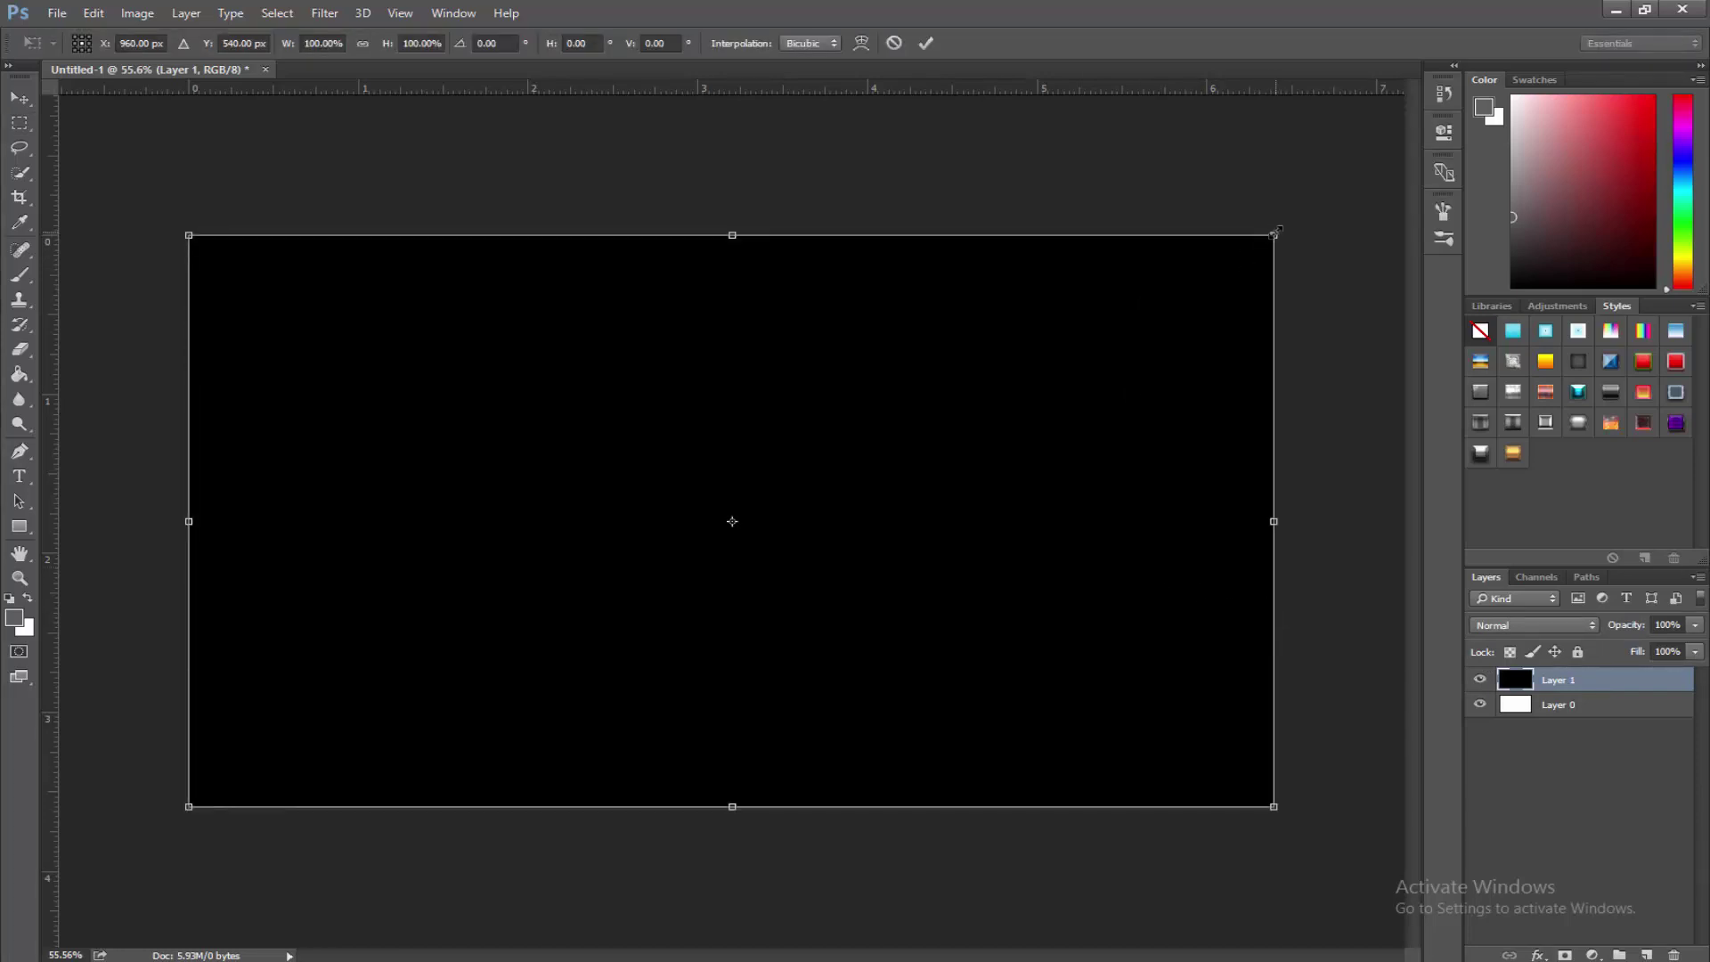
left_click_drag(1276, 231, 450, 595)
left_click_drag(442, 703, 456, 435)
left_click_drag(512, 365, 473, 383)
left_click_drag(424, 446, 414, 426)
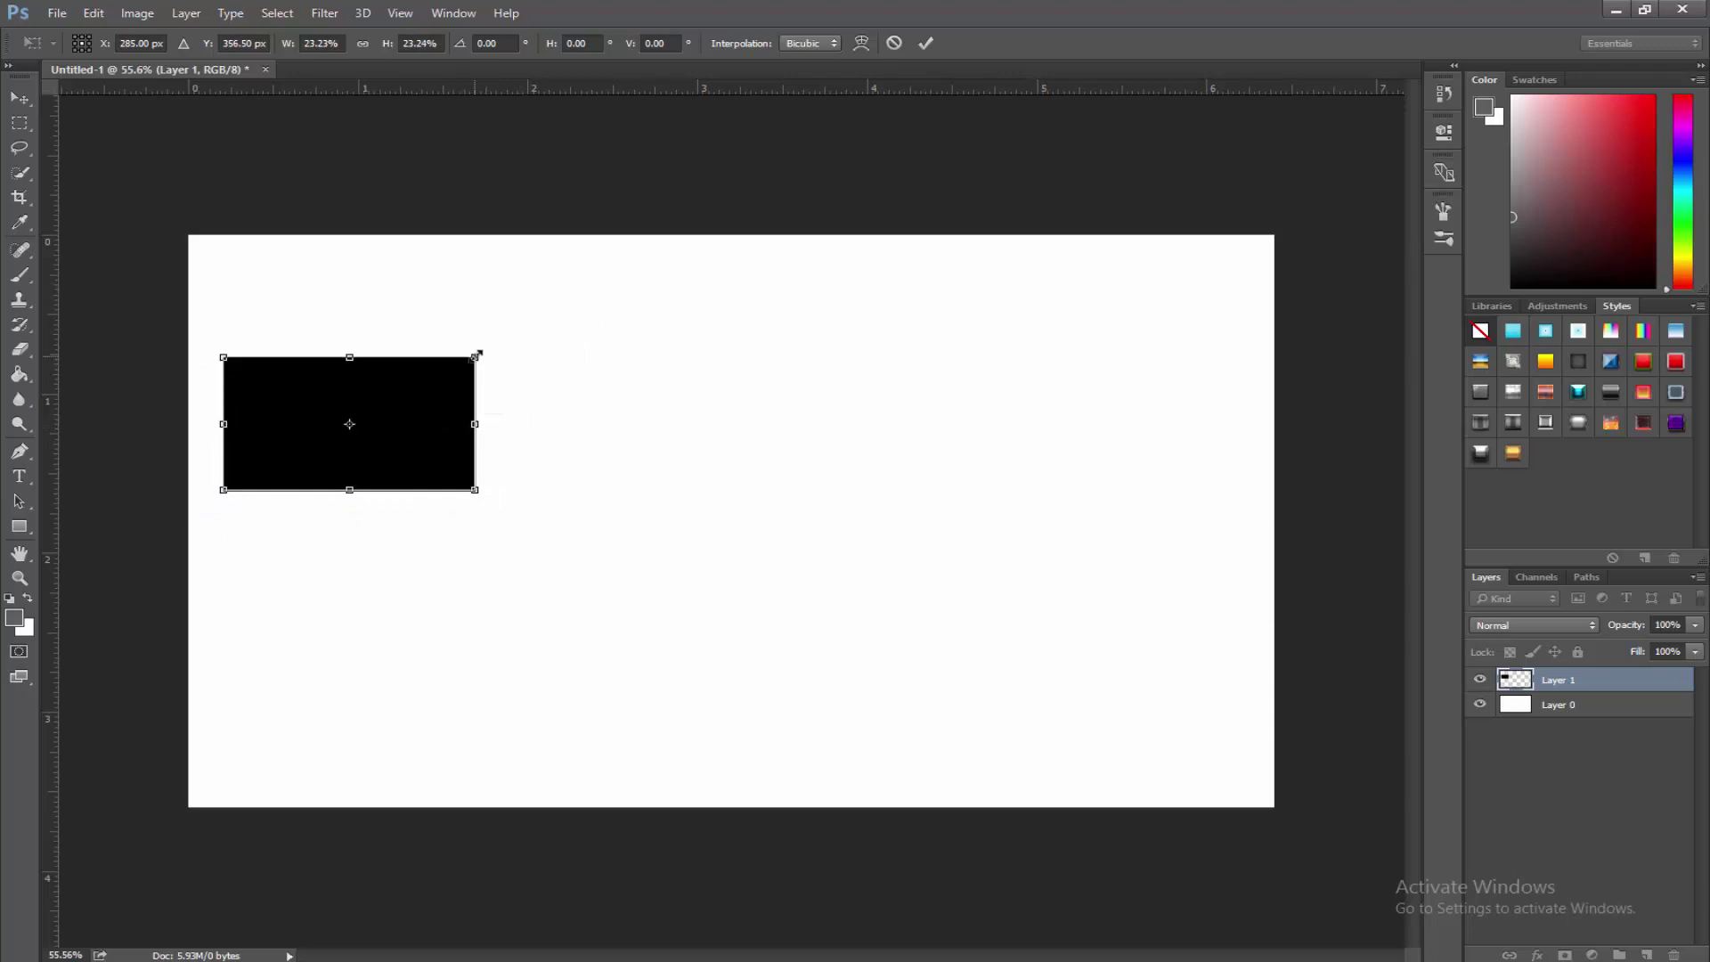
left_click_drag(475, 358, 465, 362)
left_click(925, 46)
key("m")
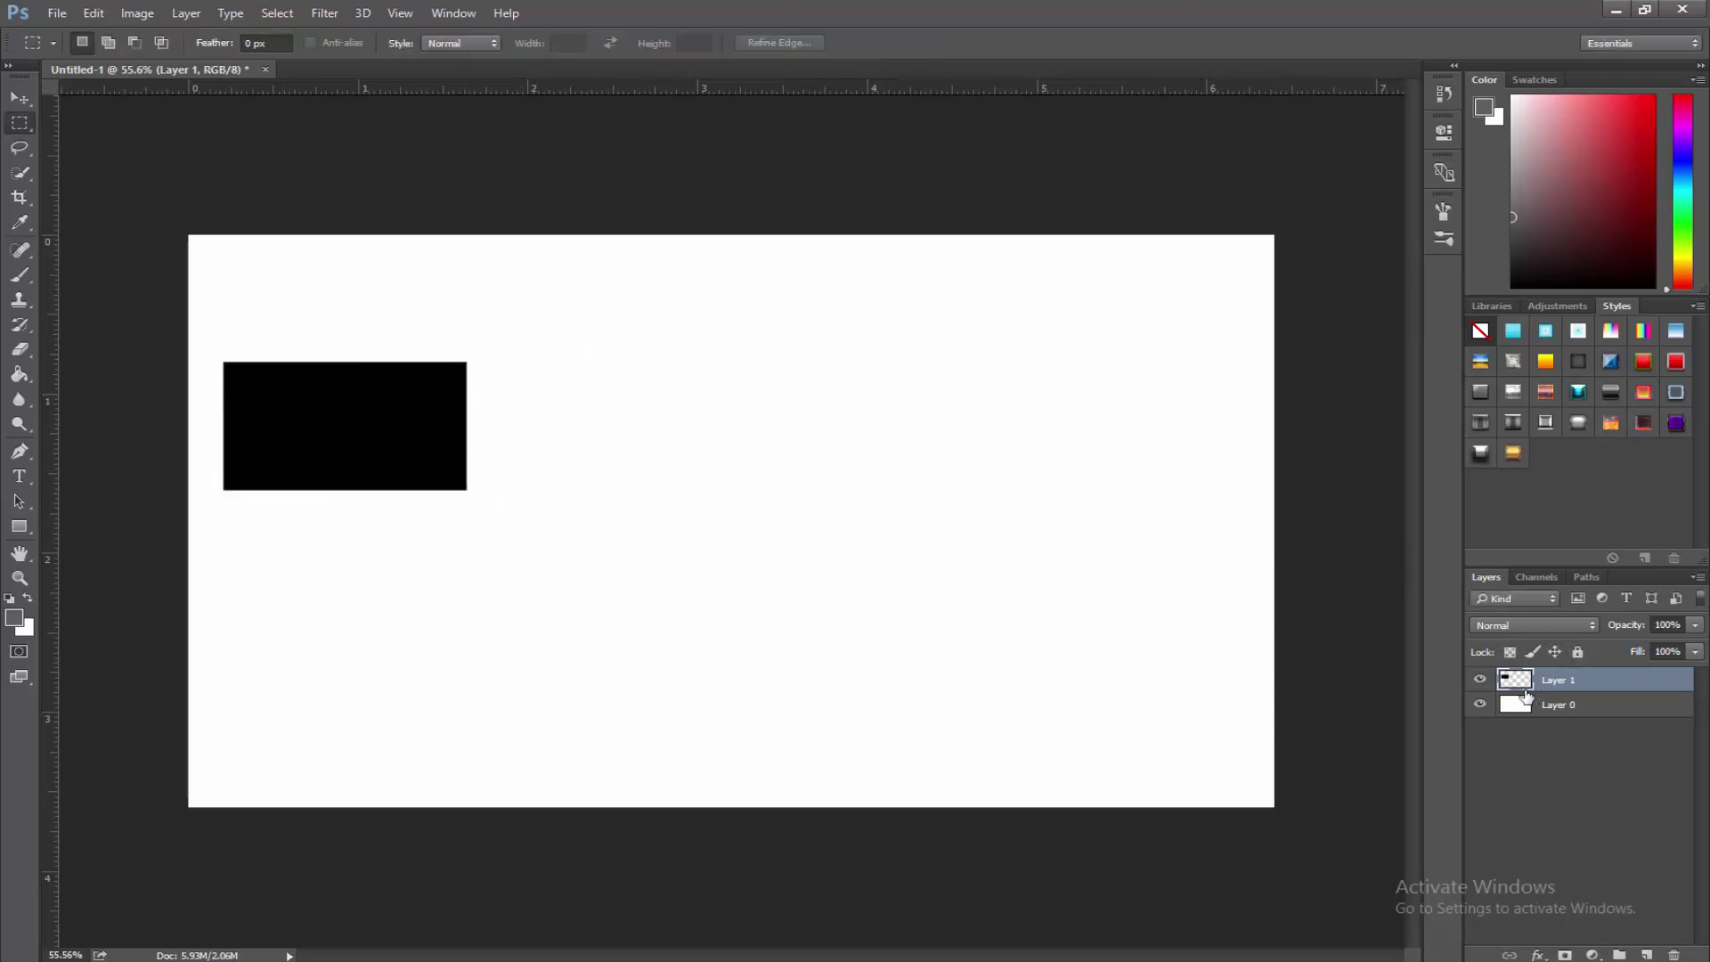
Colorize the black rectangle dark red using Hue/Saturation with hue 360, saturation 75 and lightness +34.
key("ctrl+u")
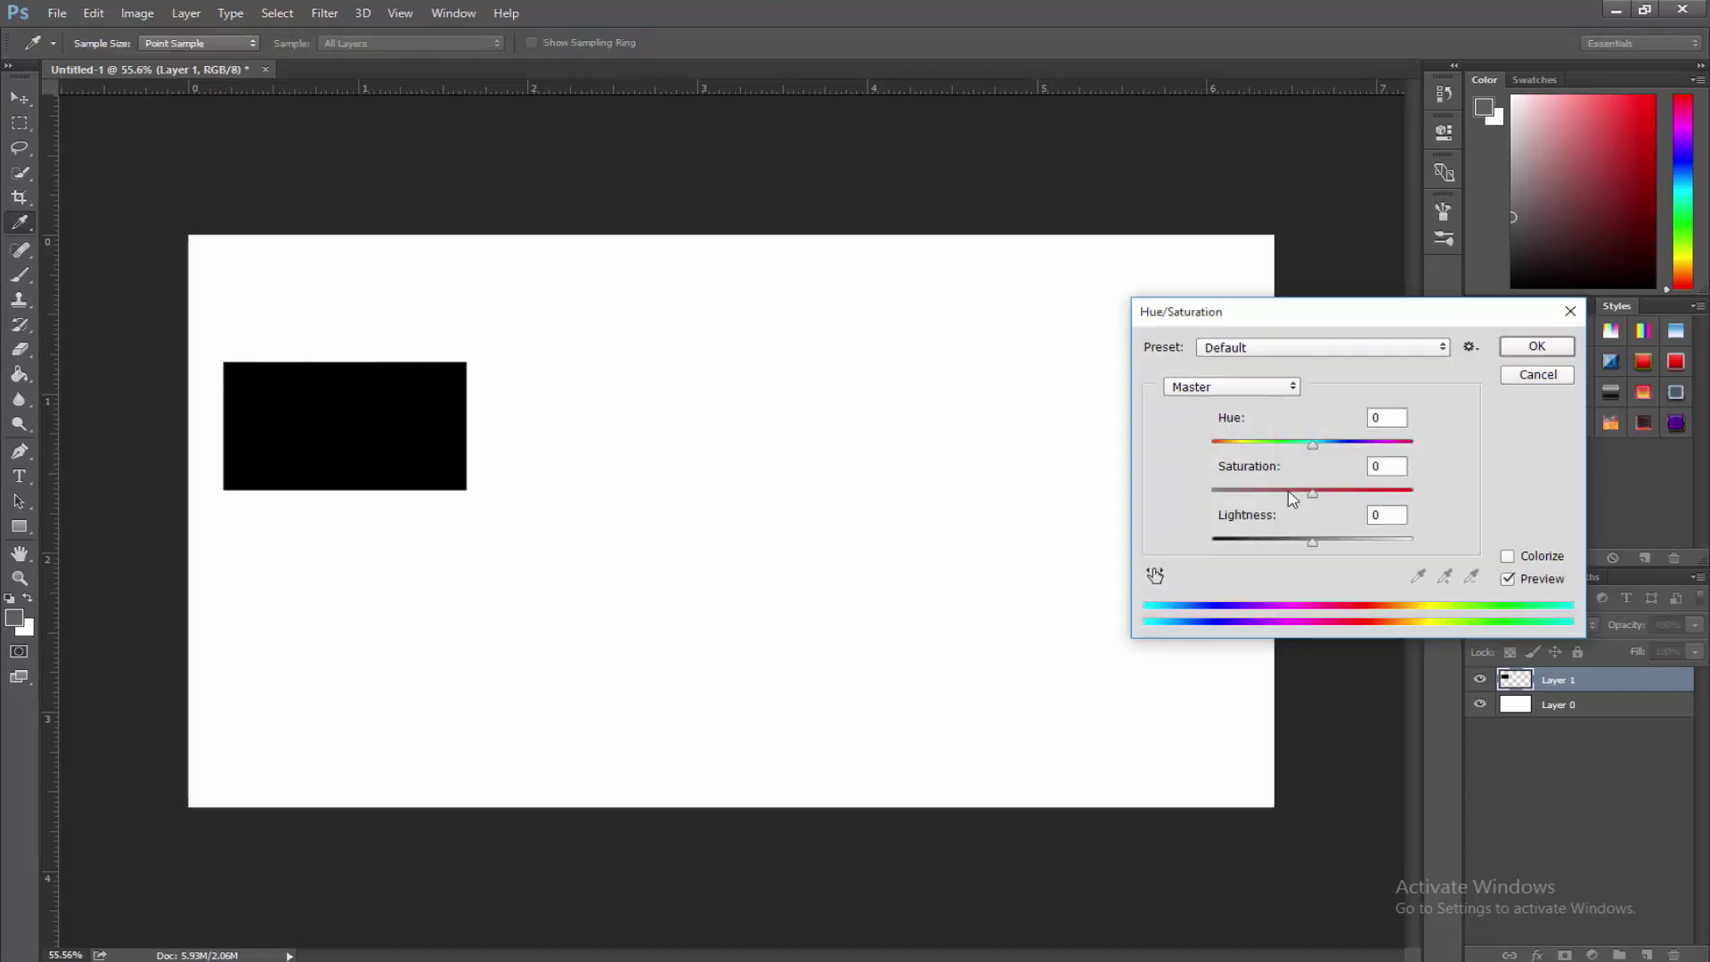
left_click_drag(1313, 492, 1352, 489)
left_click_drag(1312, 542, 1336, 542)
left_click_drag(1312, 445, 1347, 541)
left_click(1507, 556)
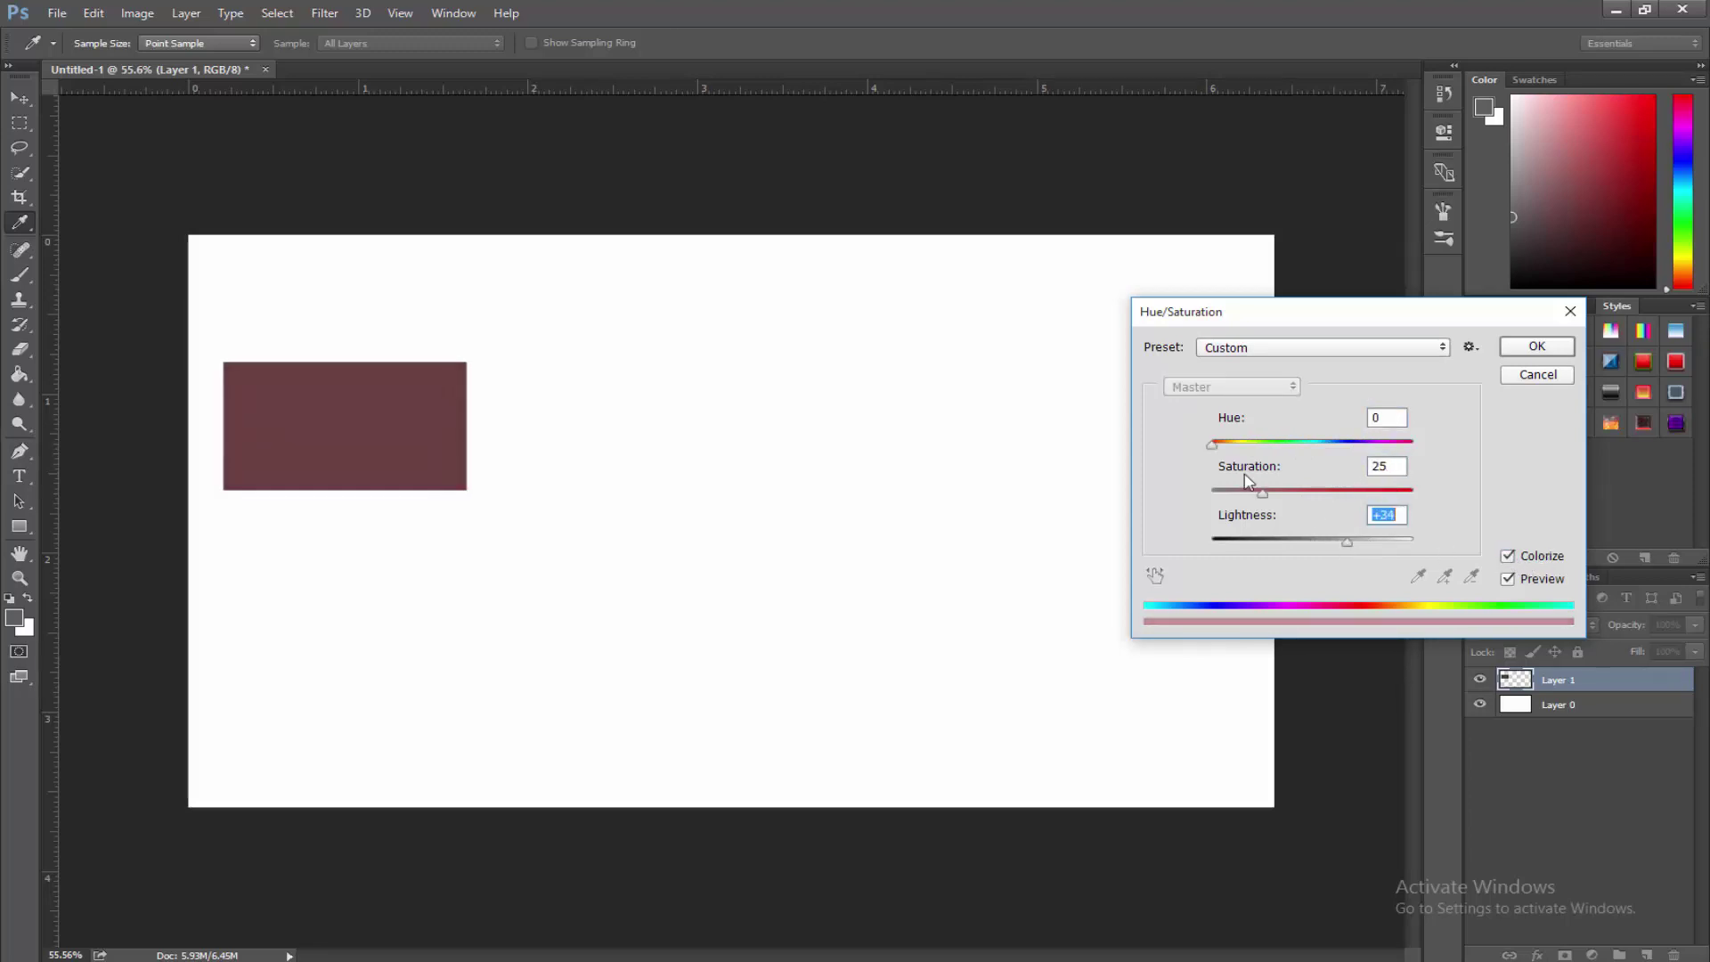
left_click_drag(1258, 492, 1358, 489)
left_click_drag(1215, 446, 1430, 444)
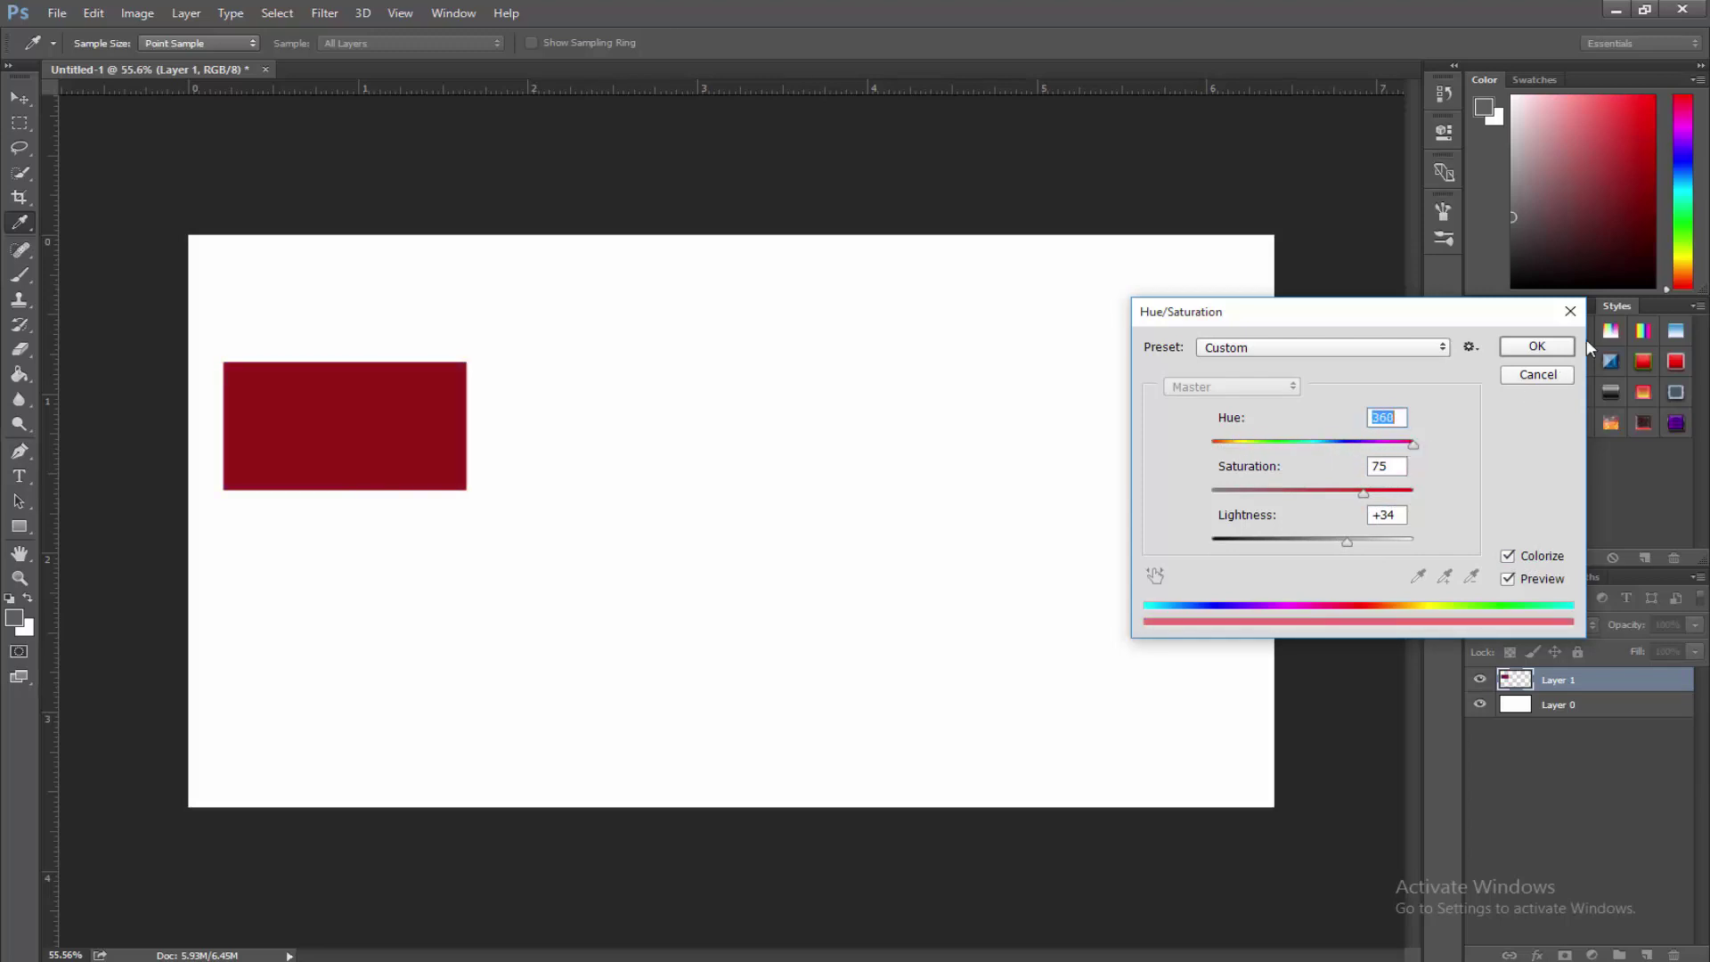
left_click(1531, 342)
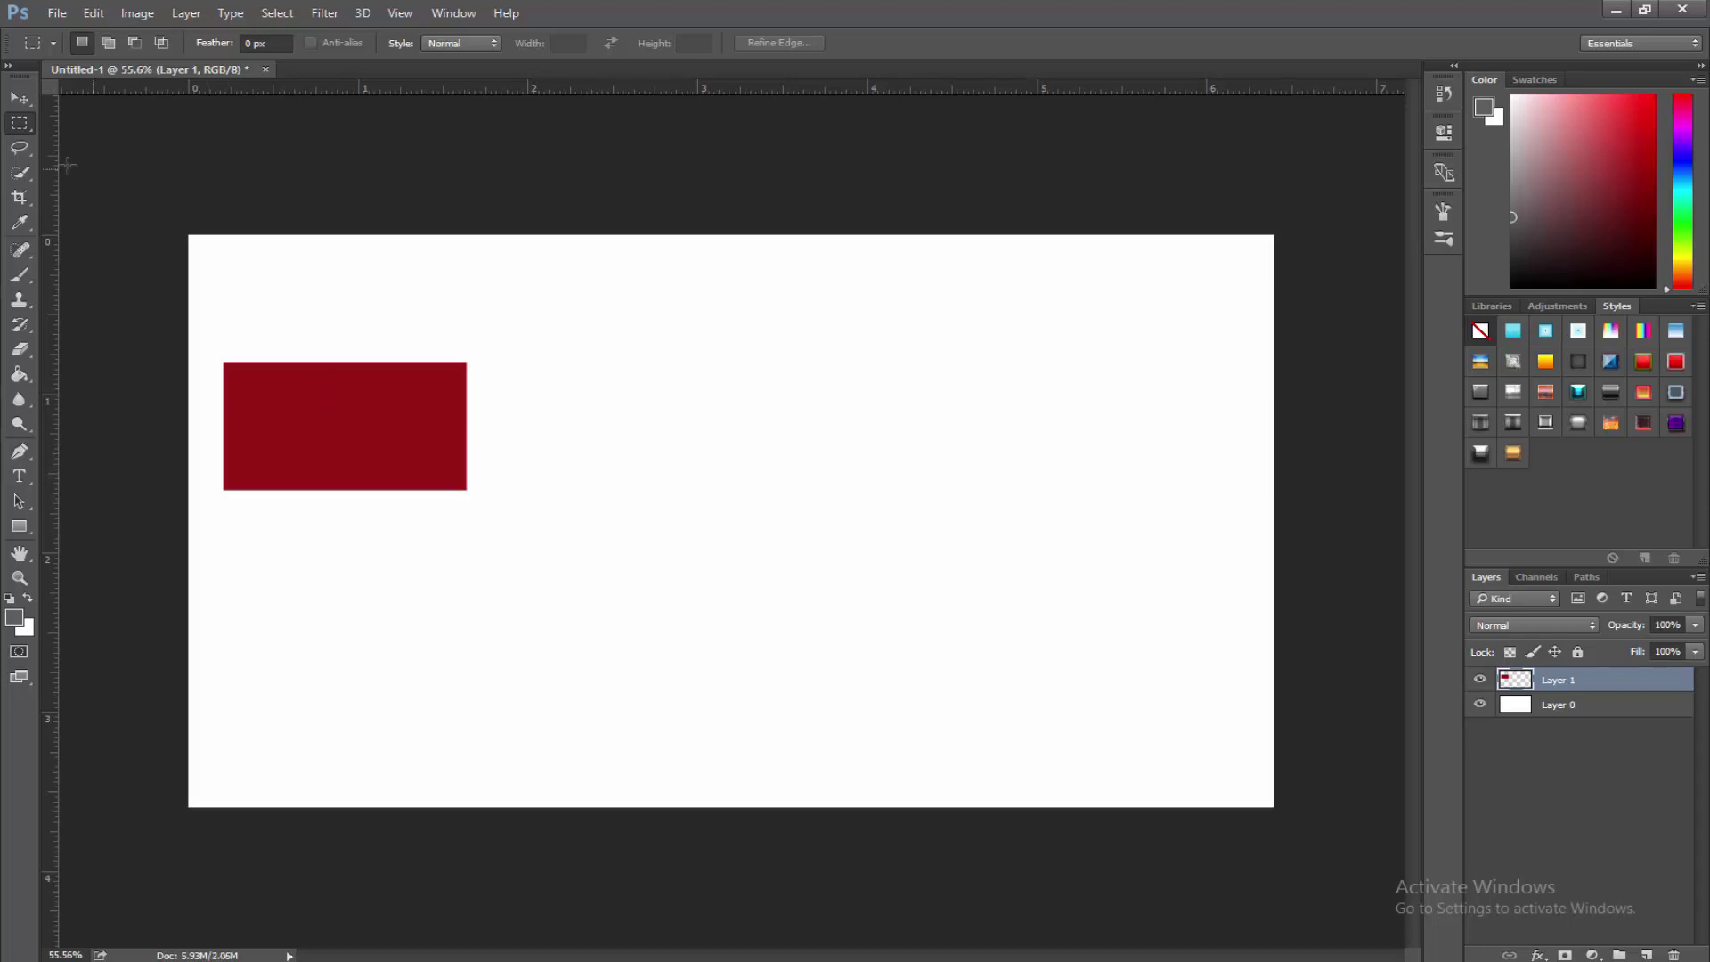
Draw a grey rectangle shape without stroke, about 665 × 72 px, to the right of the red rectangle.
left_click(17, 104)
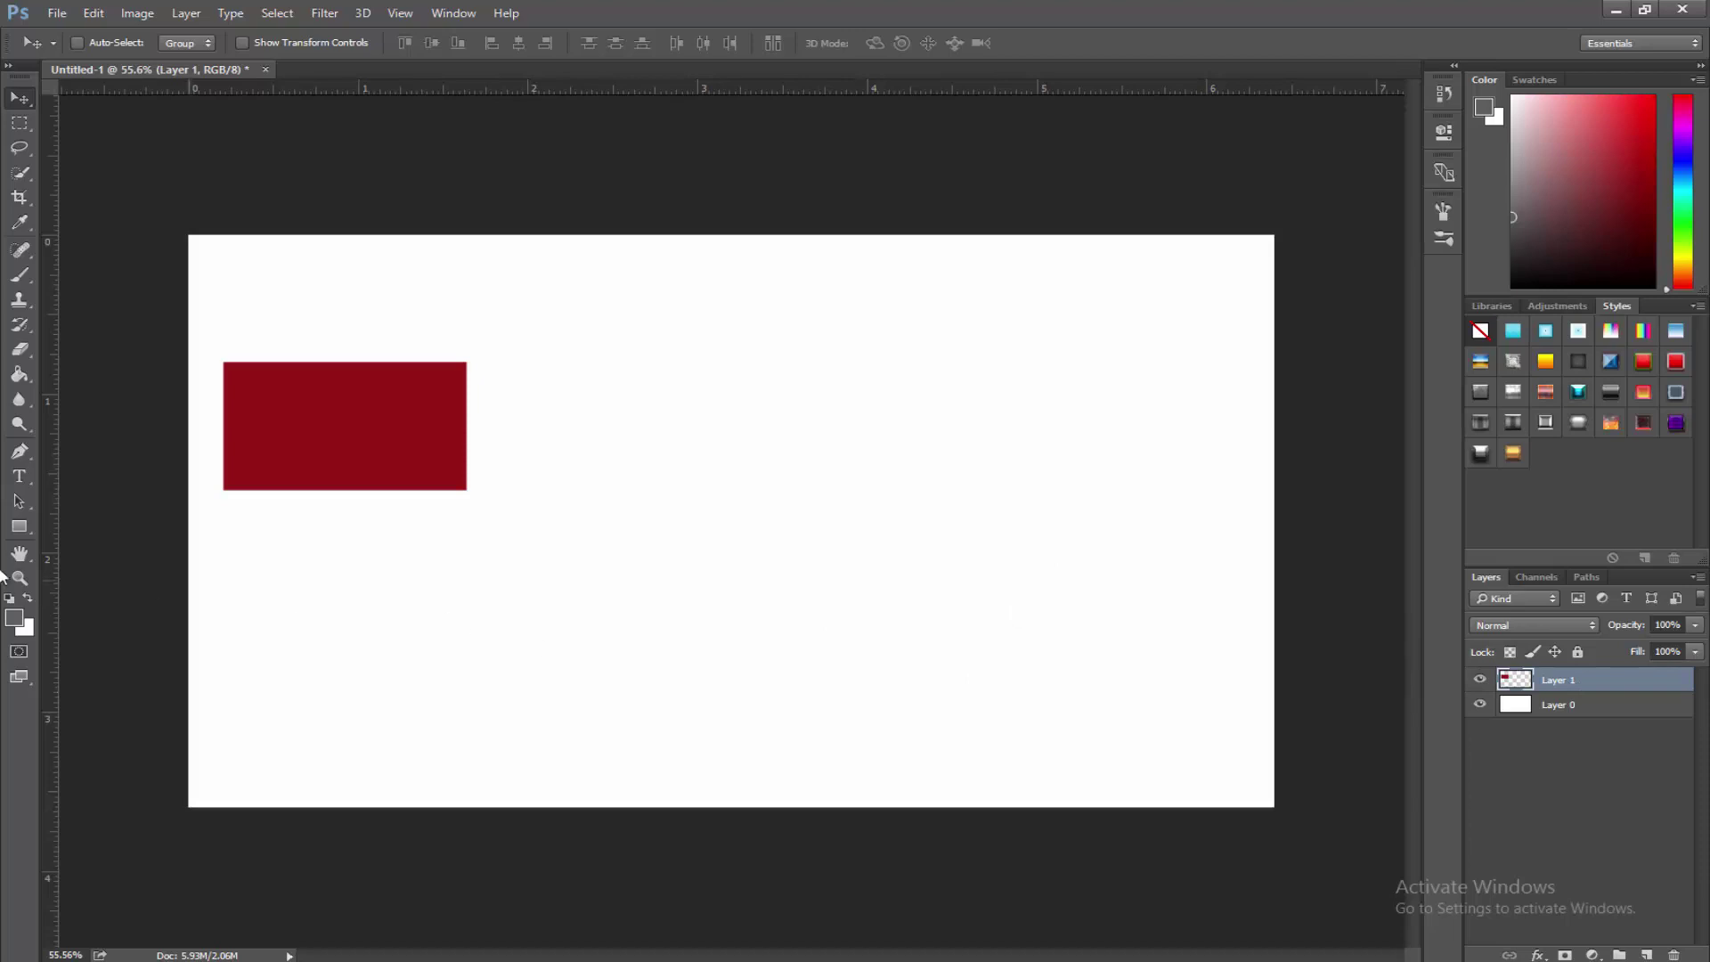
left_click(20, 527)
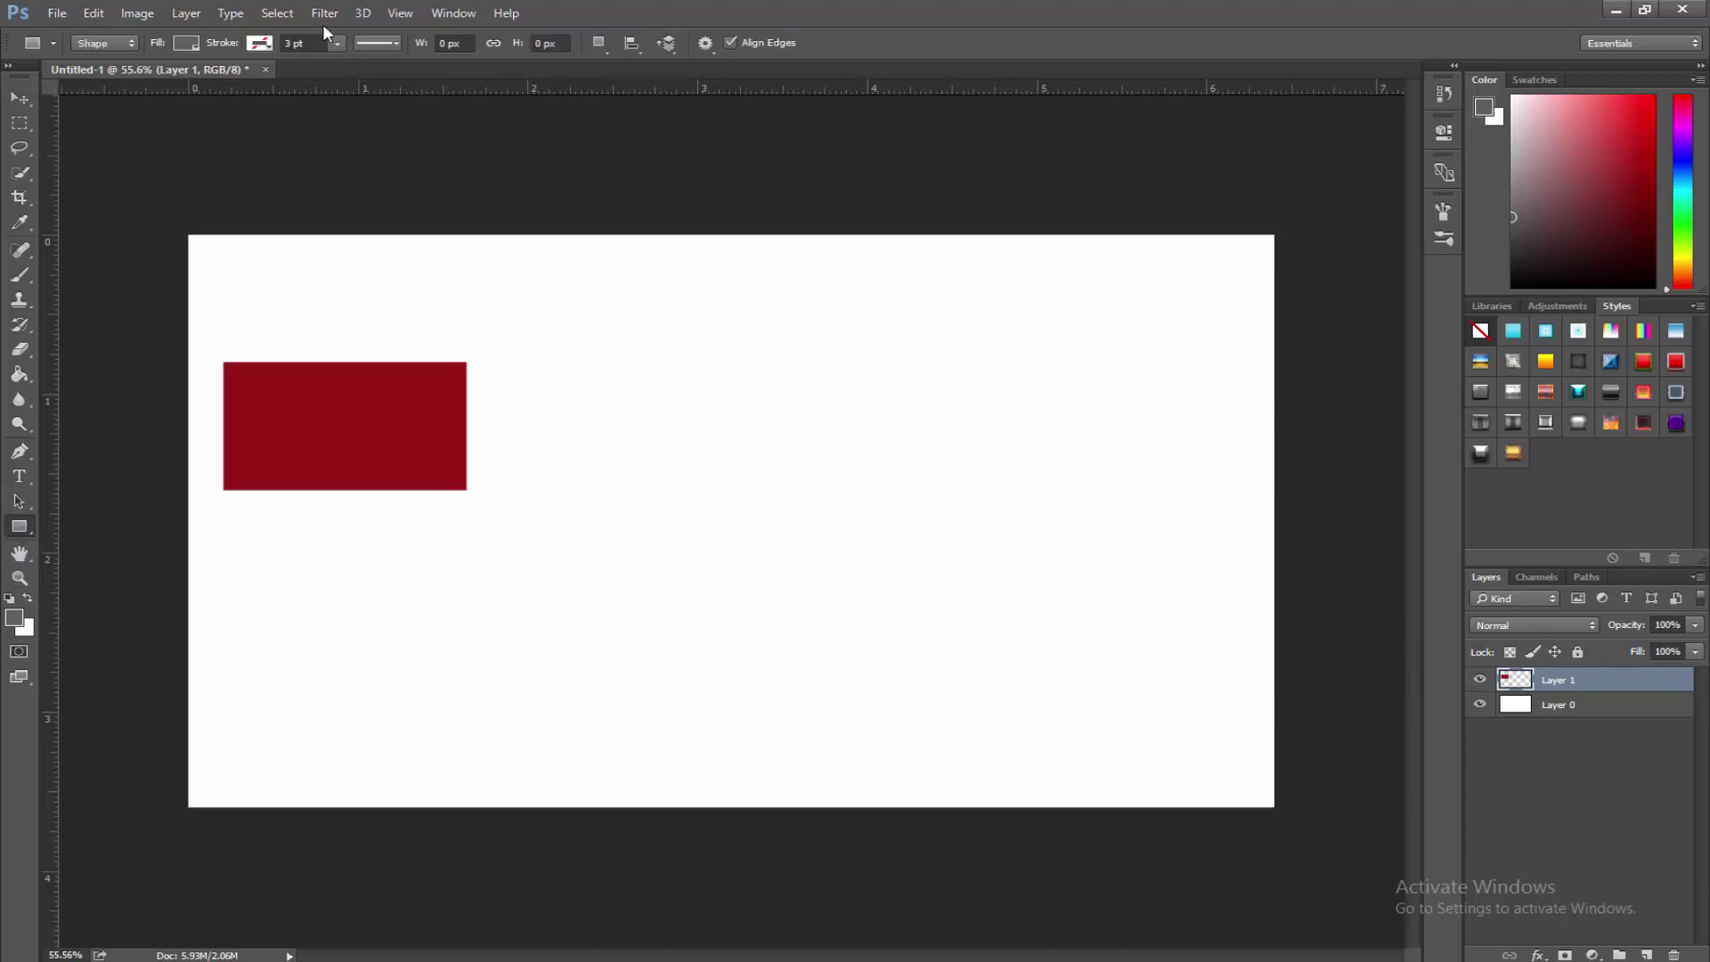
left_click(183, 42)
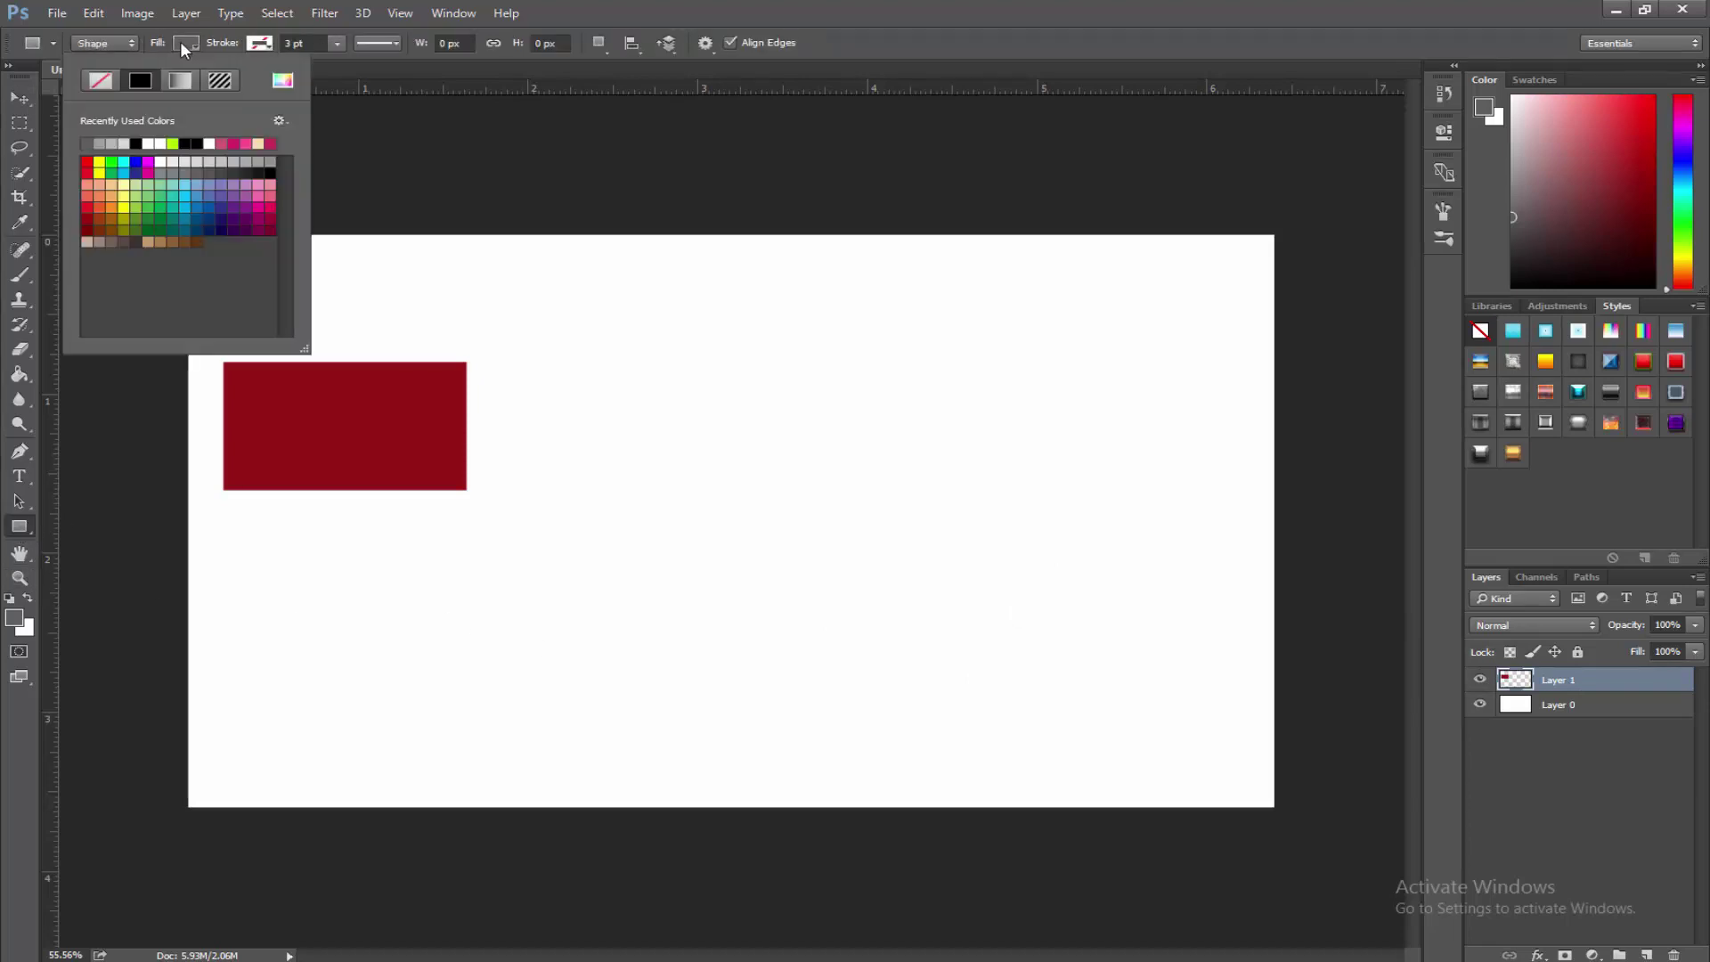
left_click(235, 162)
left_click(641, 9)
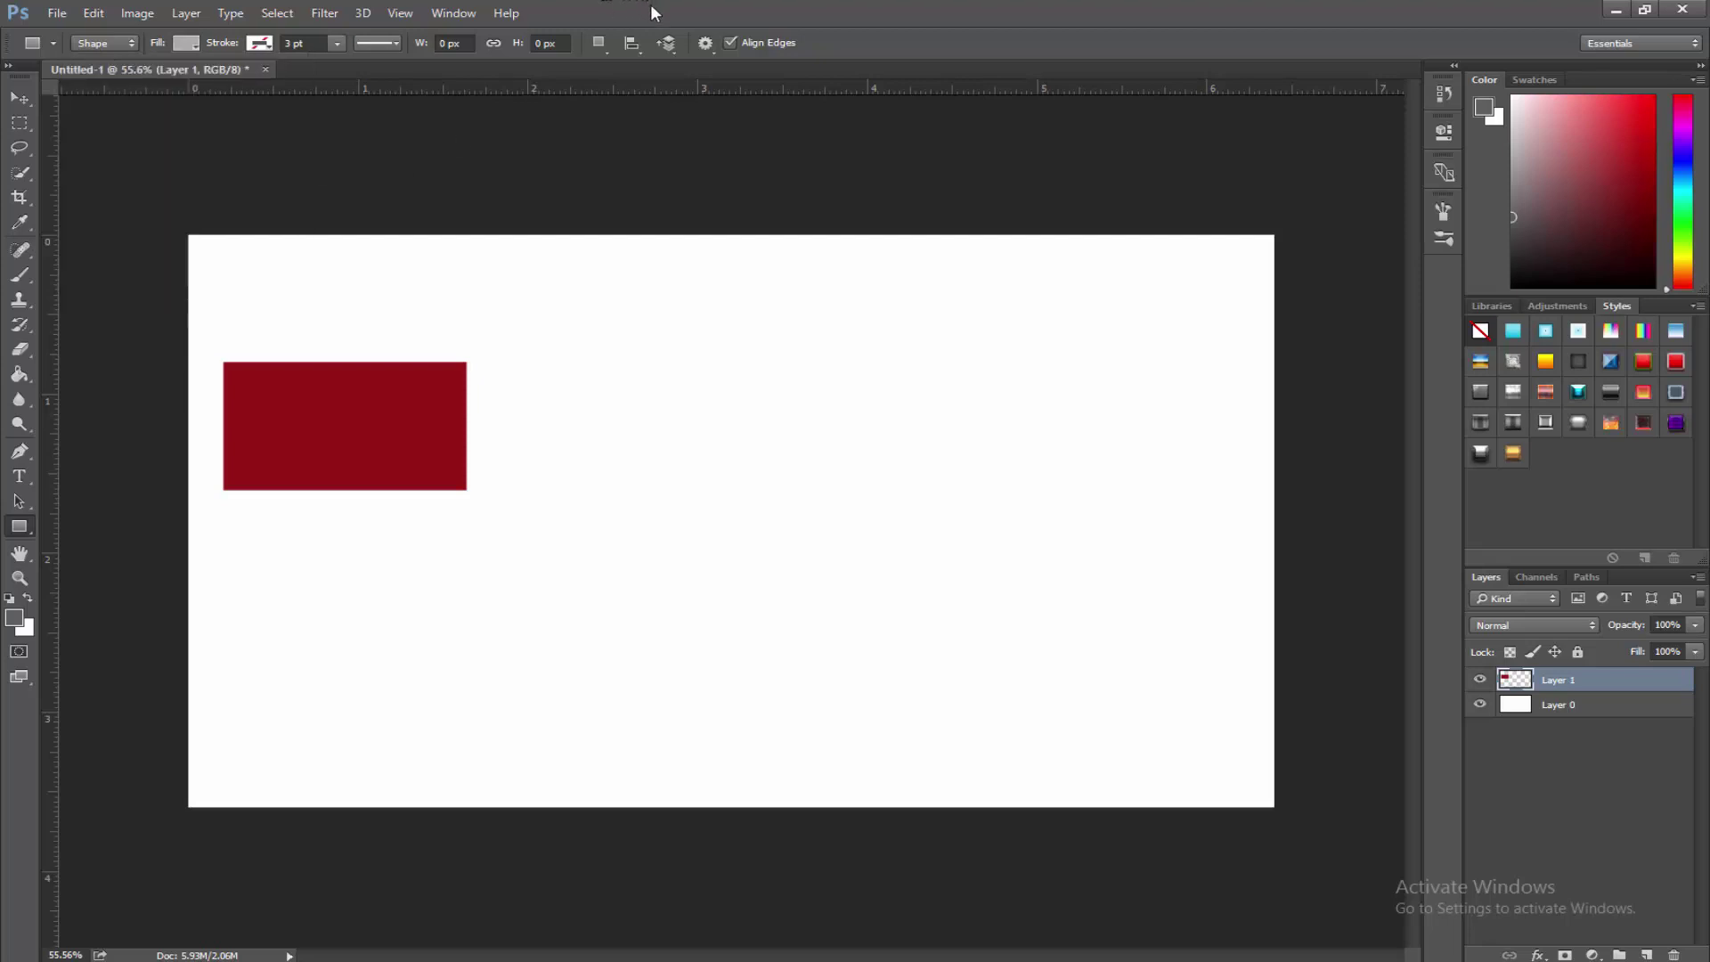
left_click_drag(600, 416, 976, 455)
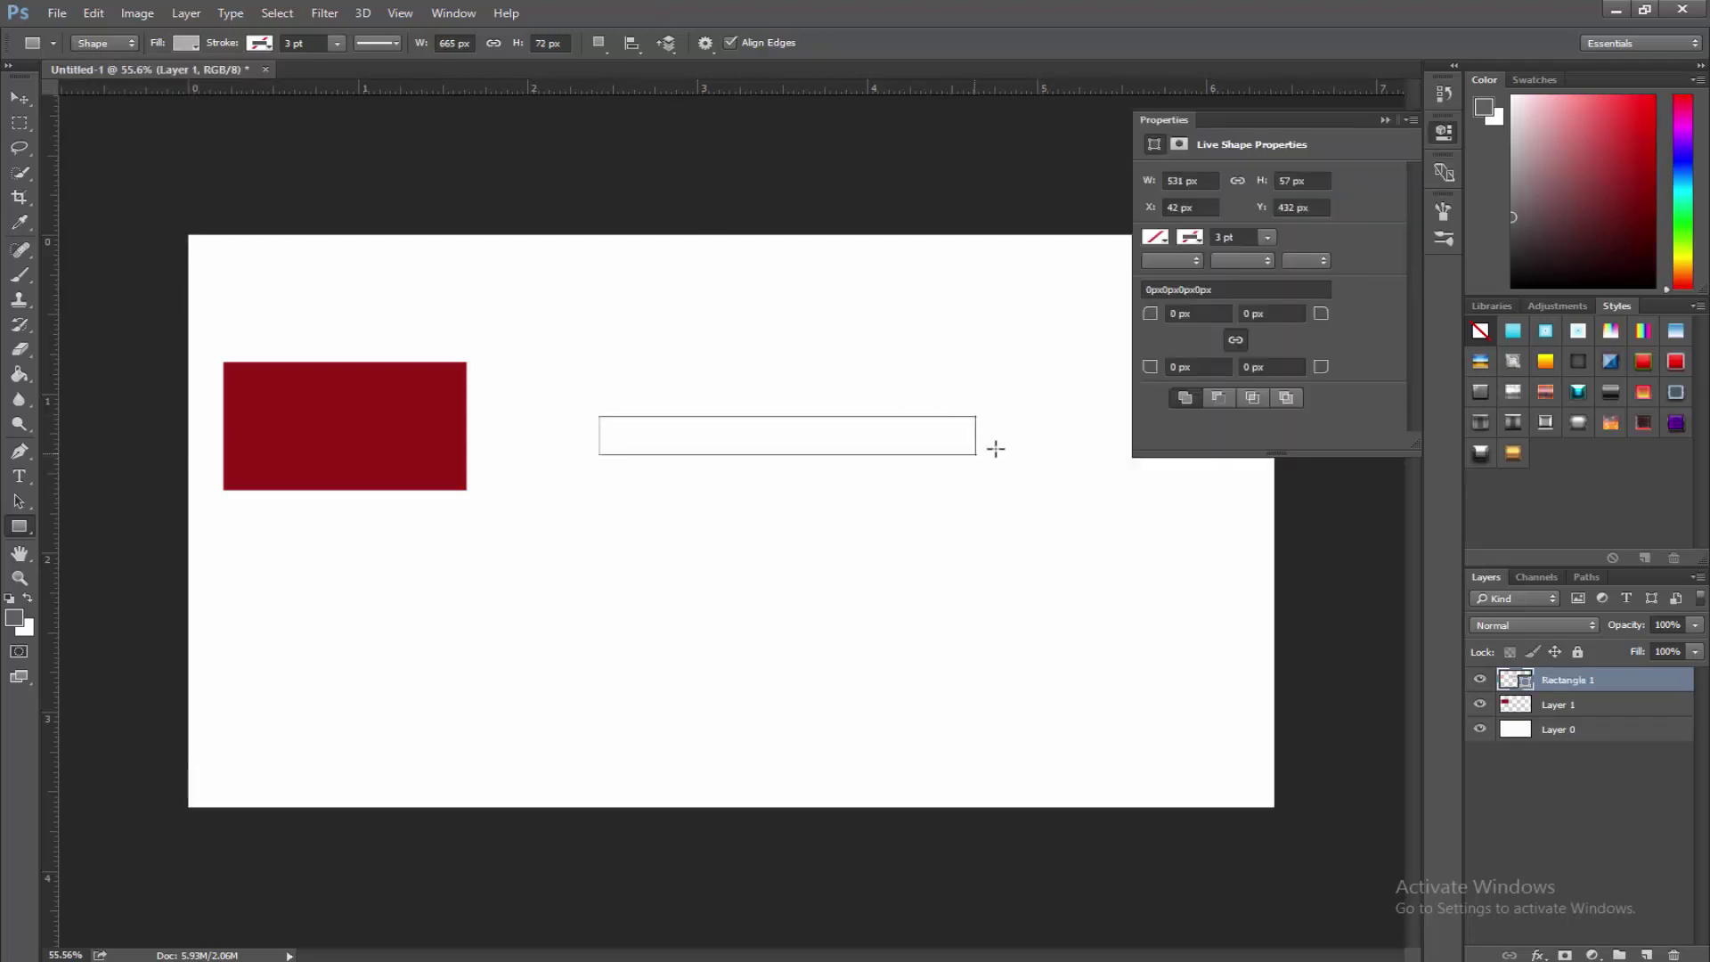
left_click(1384, 123)
Move the grey bar directly beneath the red rectangle and resize it to about 501 × 67 px, slightly overhanging both sides.
key("ctrl+t")
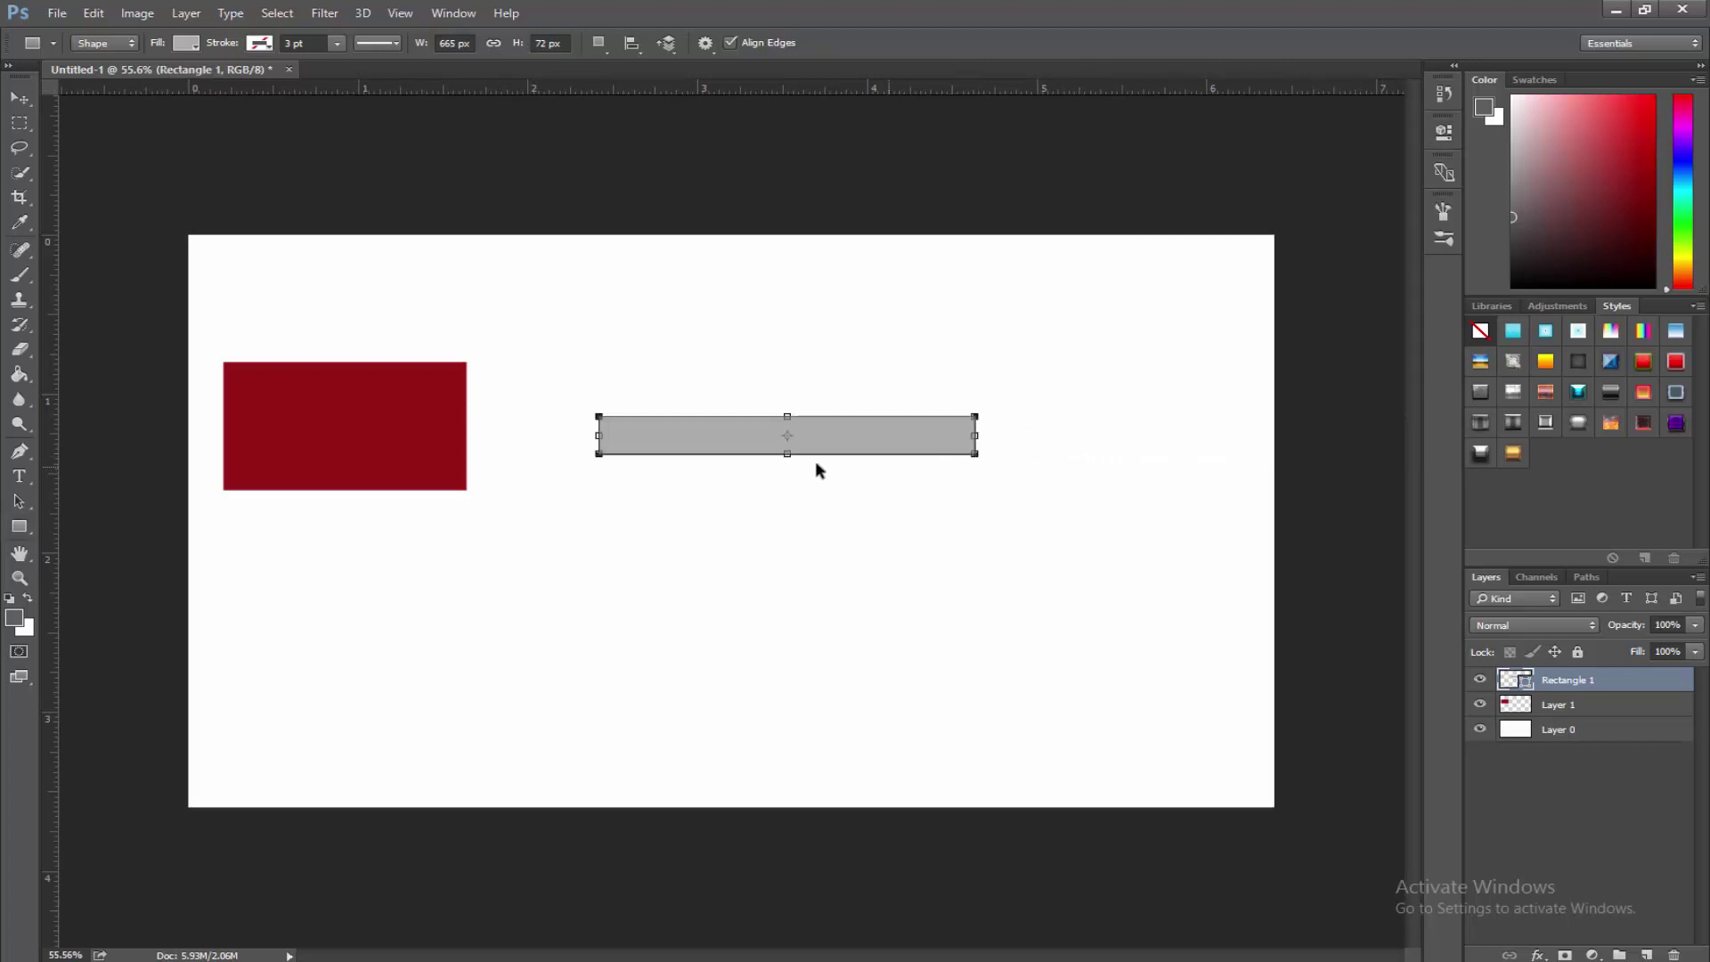
left_click_drag(815, 449, 398, 505)
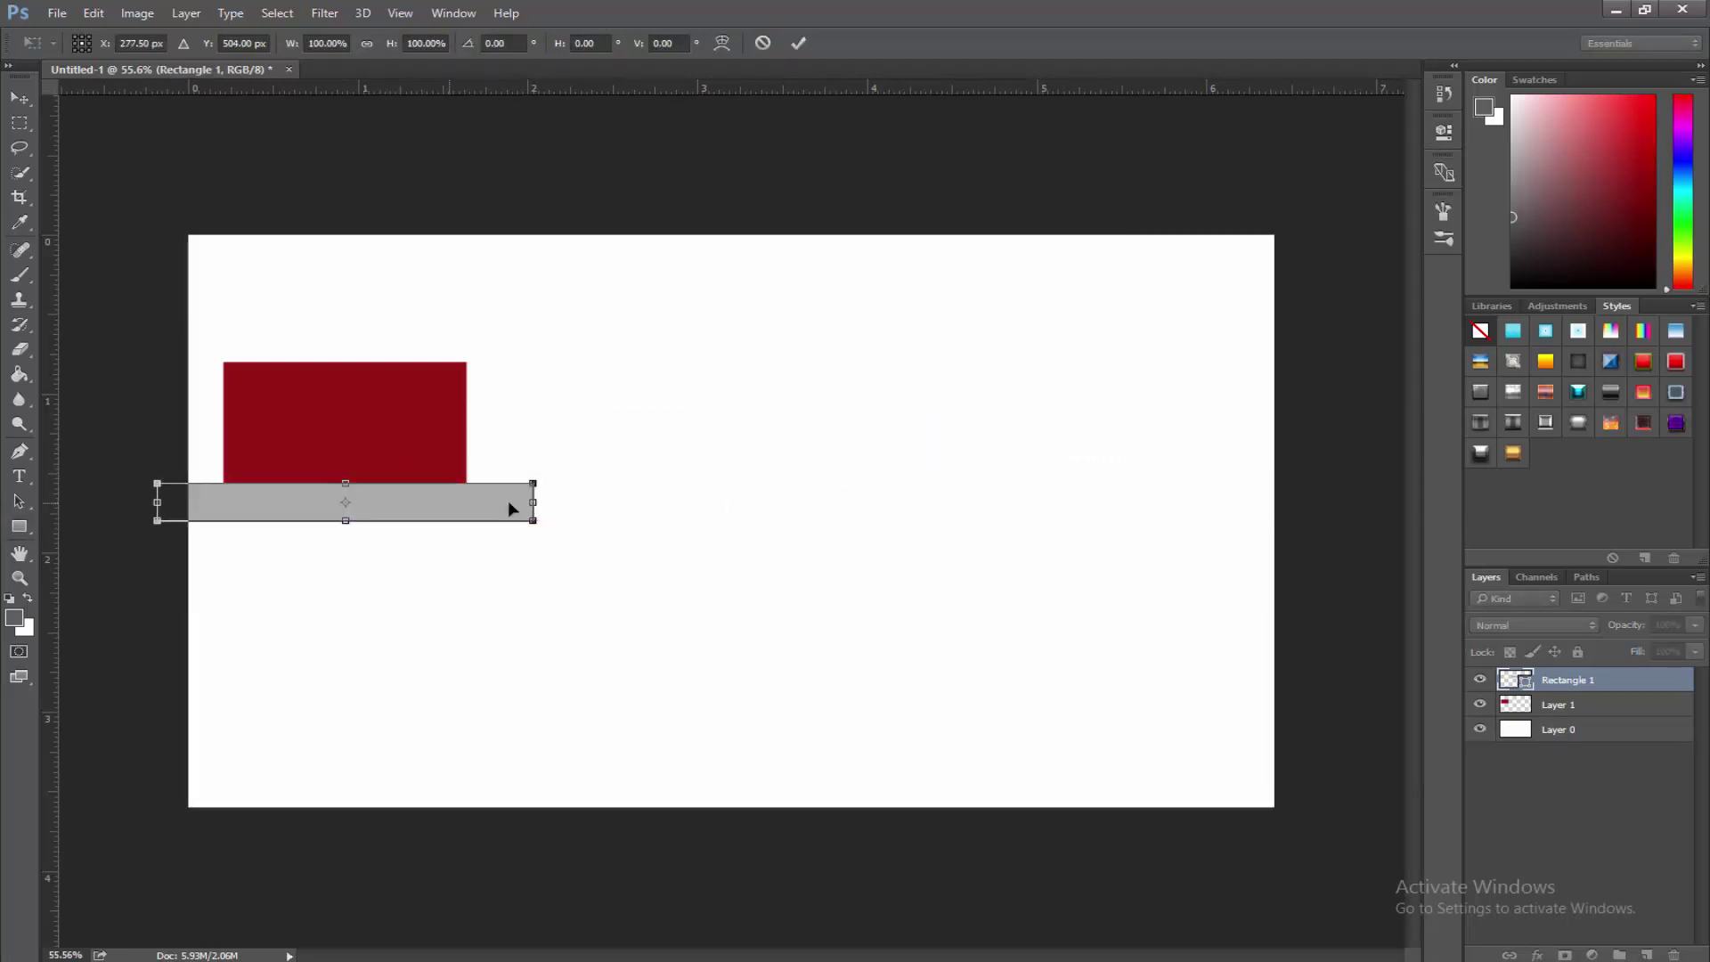
left_click_drag(537, 506, 447, 501)
scroll(307, 506, "up", 3)
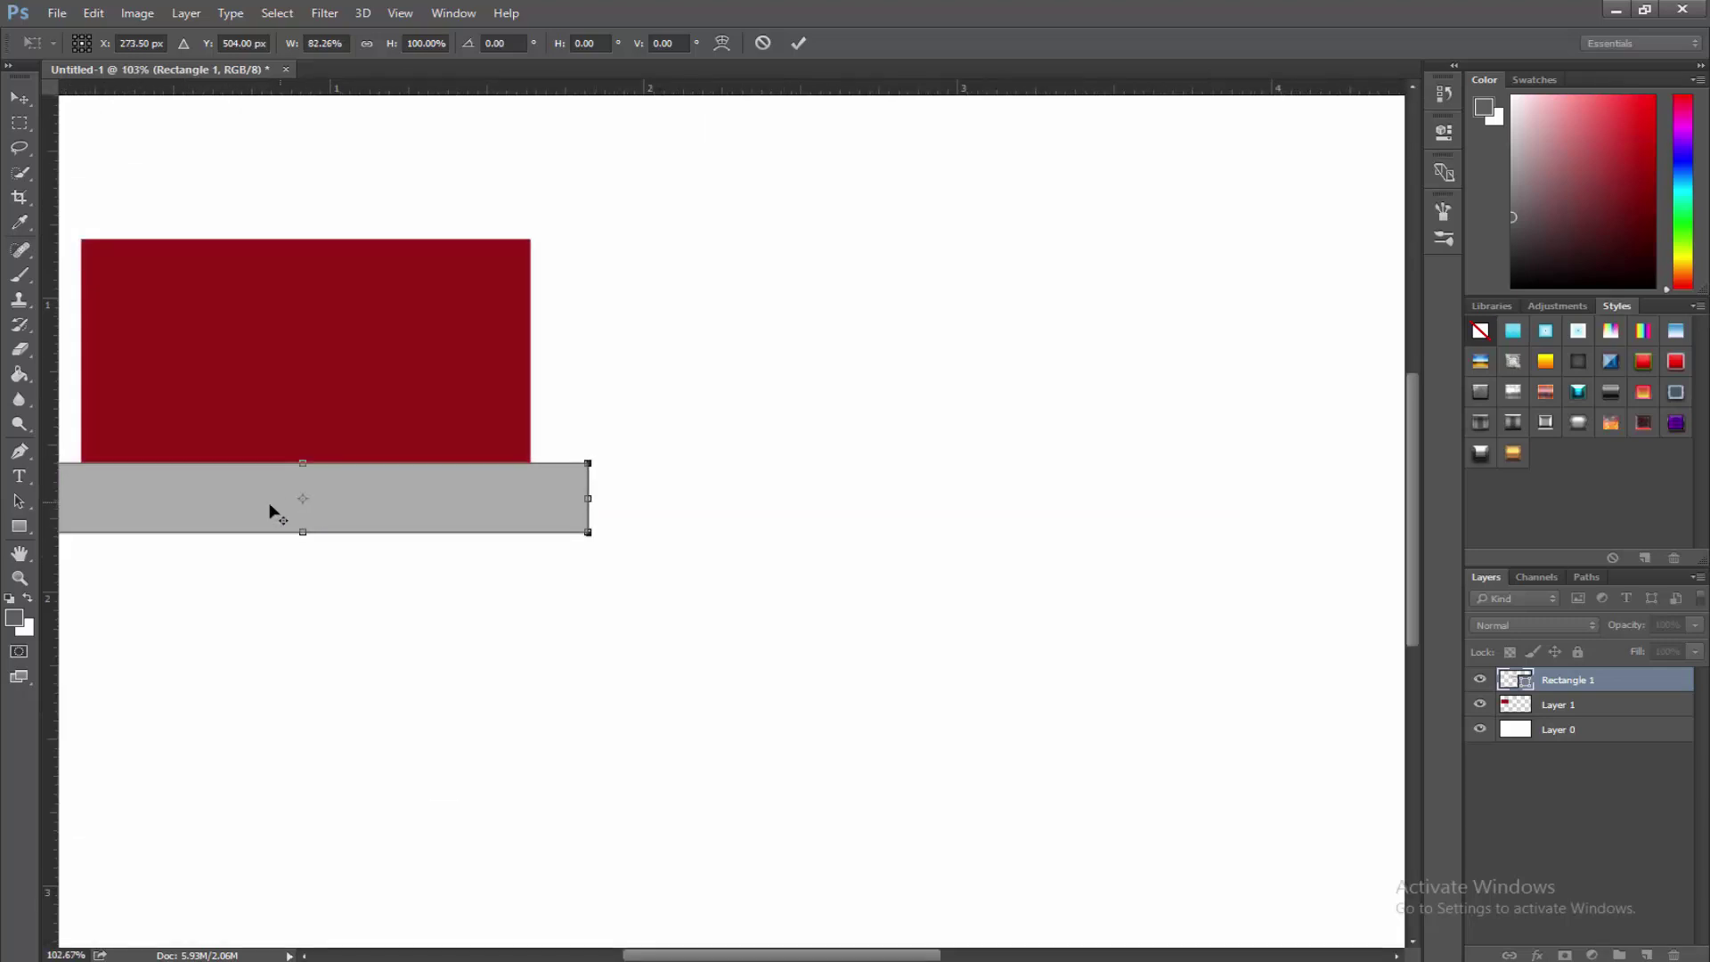
scroll(308, 510, "down", 1)
scroll(349, 560, "down", 1)
left_click_drag(840, 944, 777, 944)
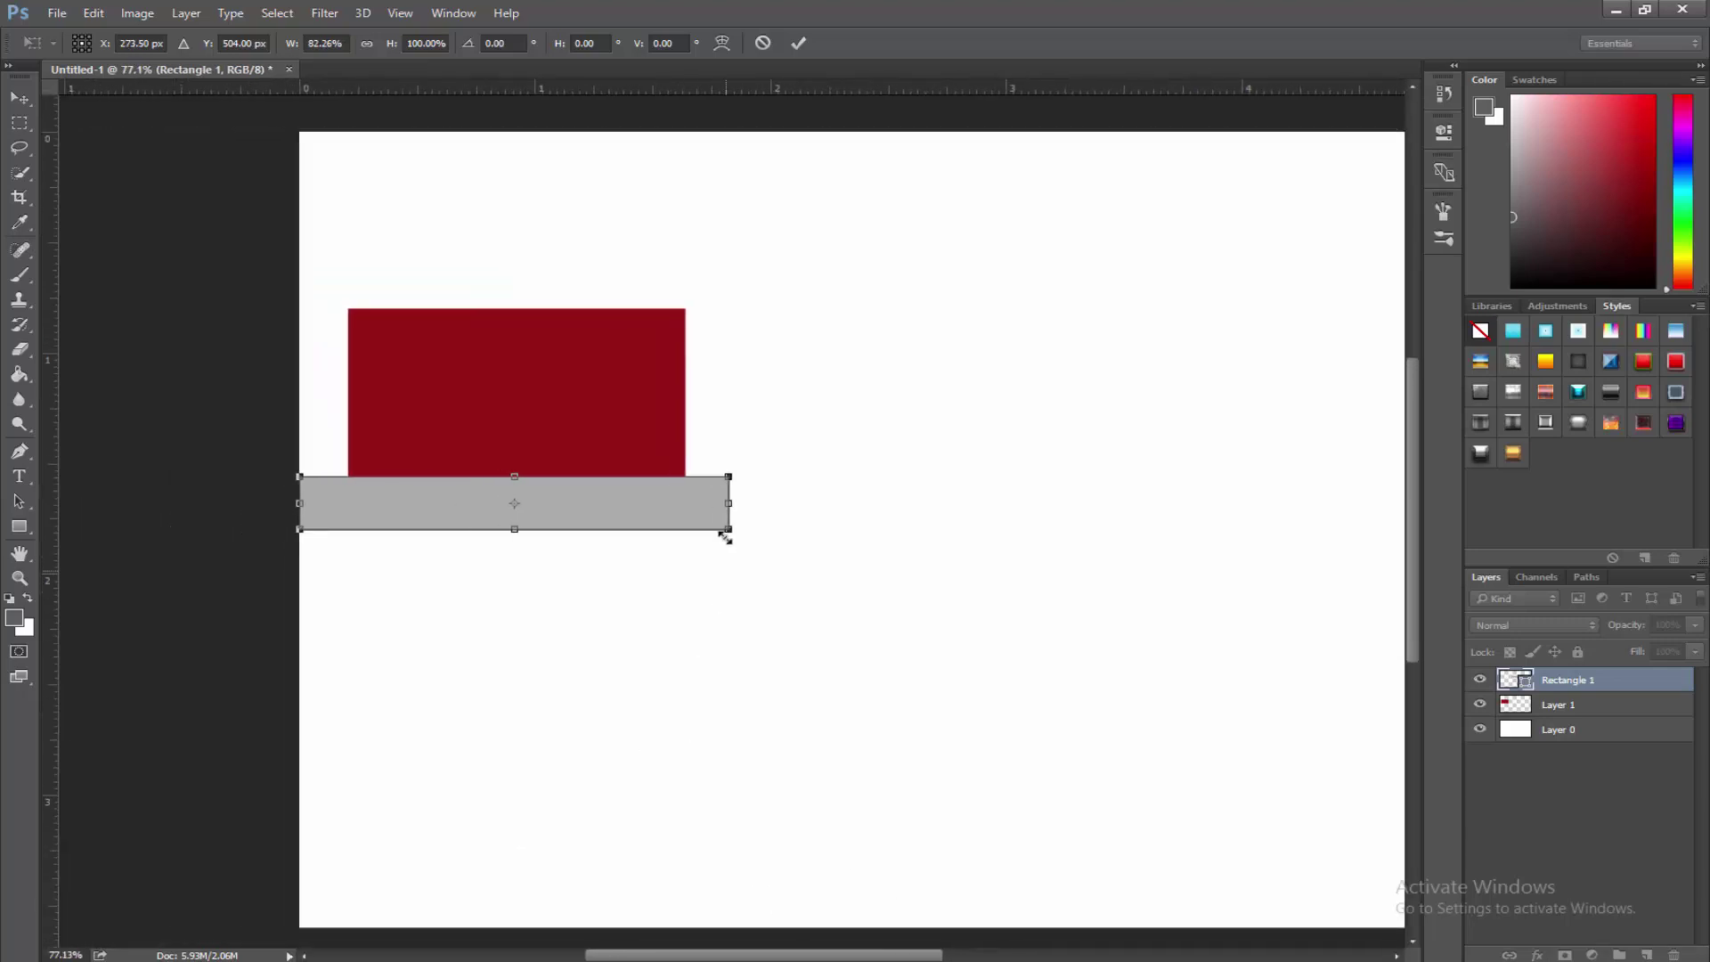
left_click_drag(730, 477, 700, 483)
left_click_drag(615, 506, 630, 490)
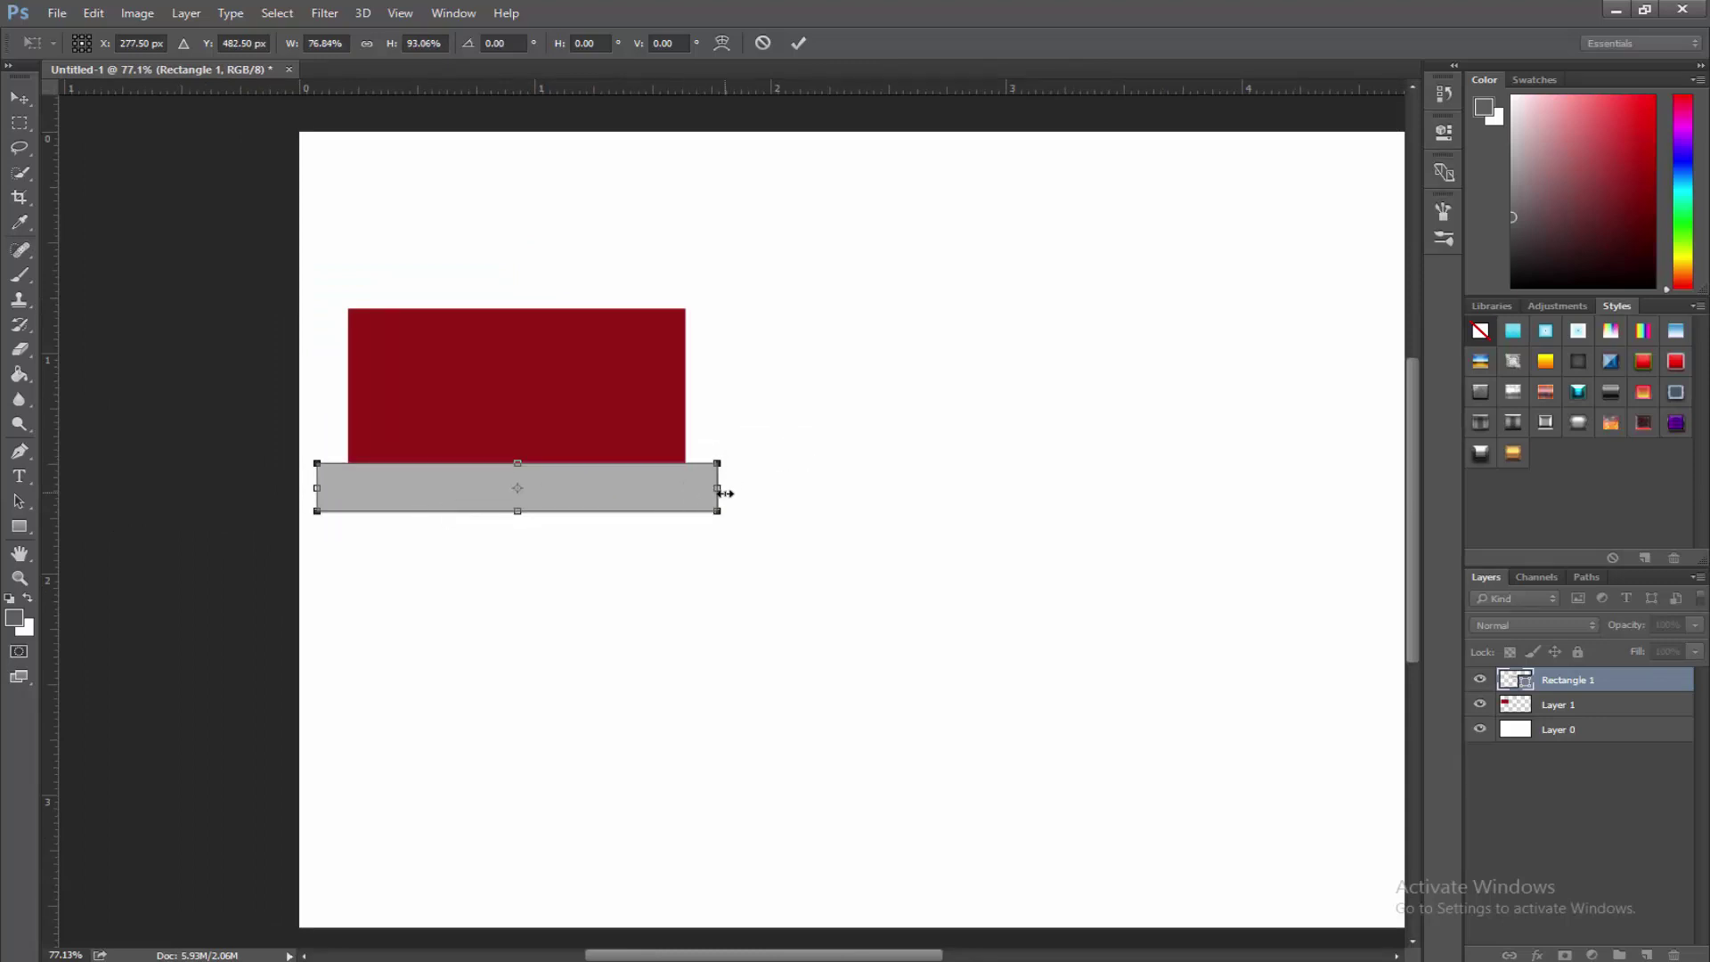
left_click_drag(721, 487, 712, 488)
left_click(799, 41)
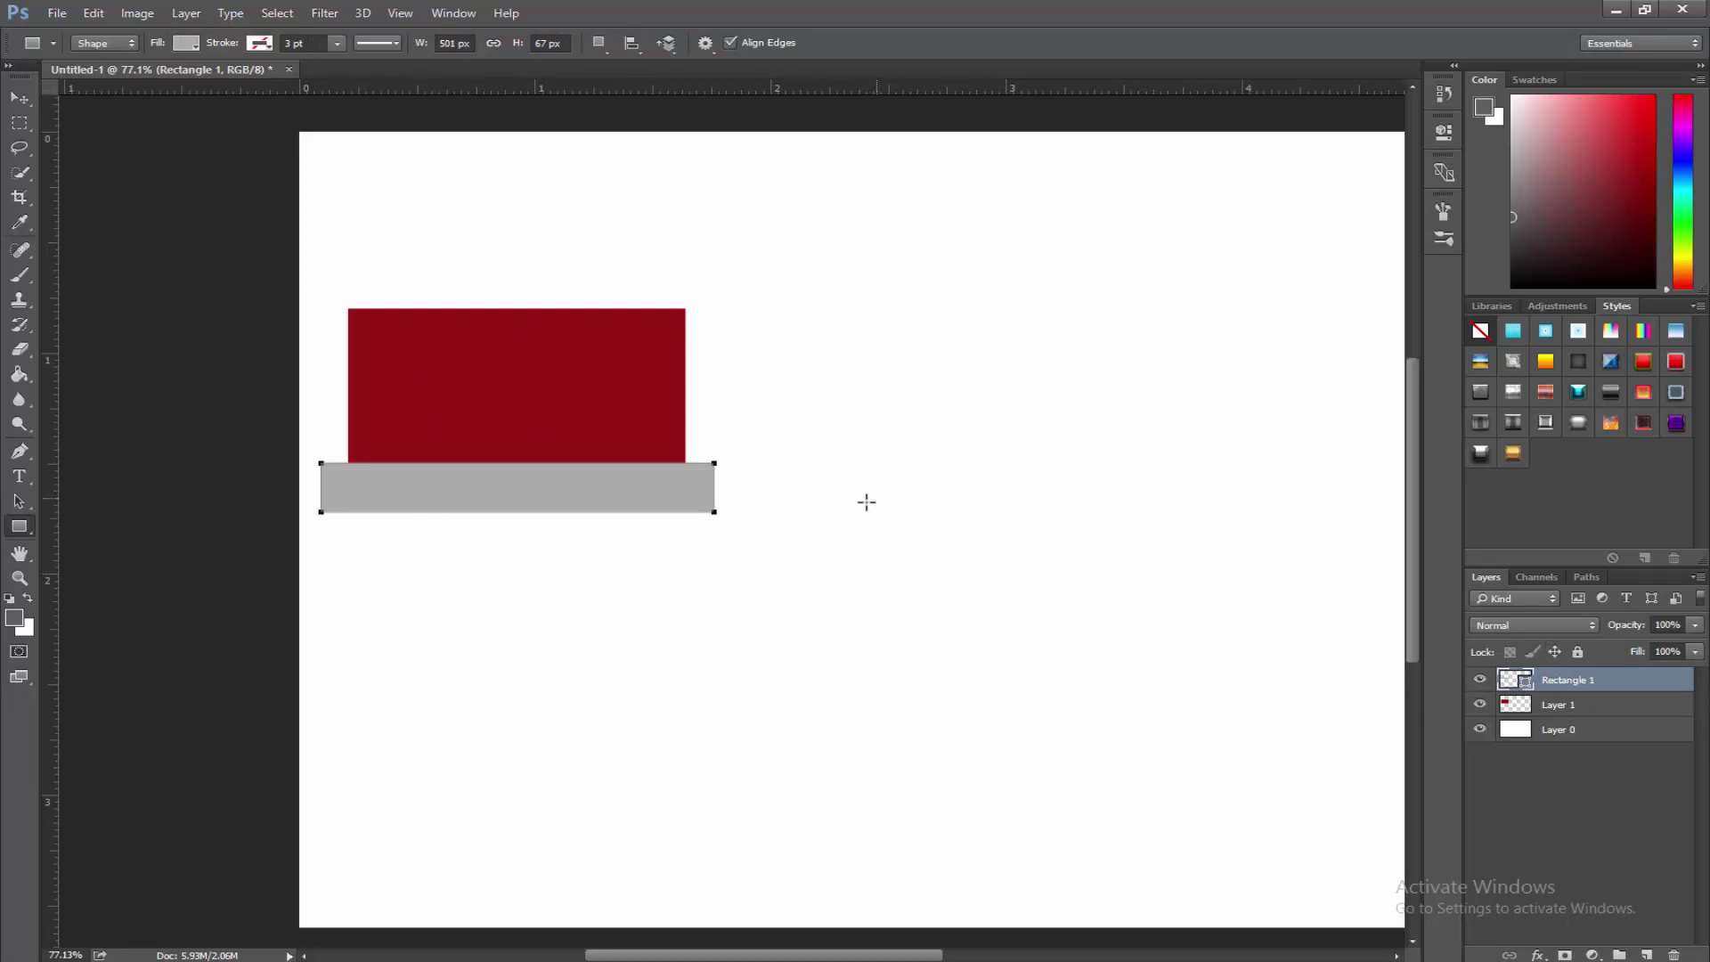
Rasterize the grey bar's layer and apply a Perspective transform that widens its lower edge into a trapezoid.
right_click(1569, 705)
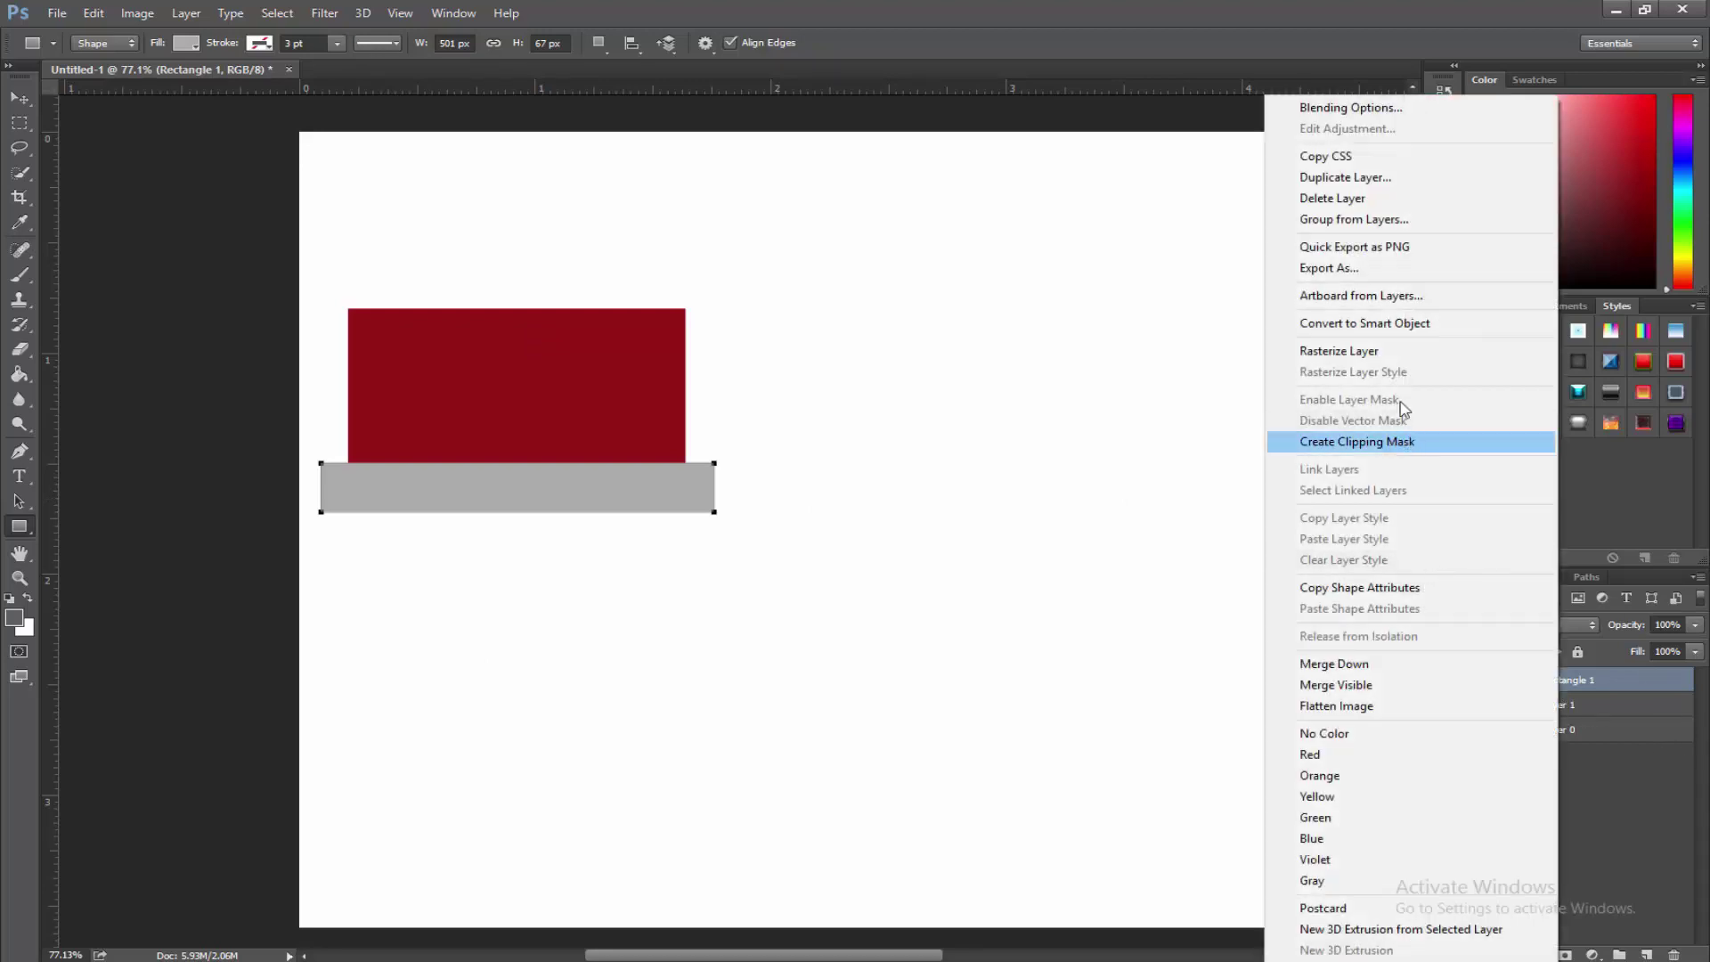
left_click(1372, 351)
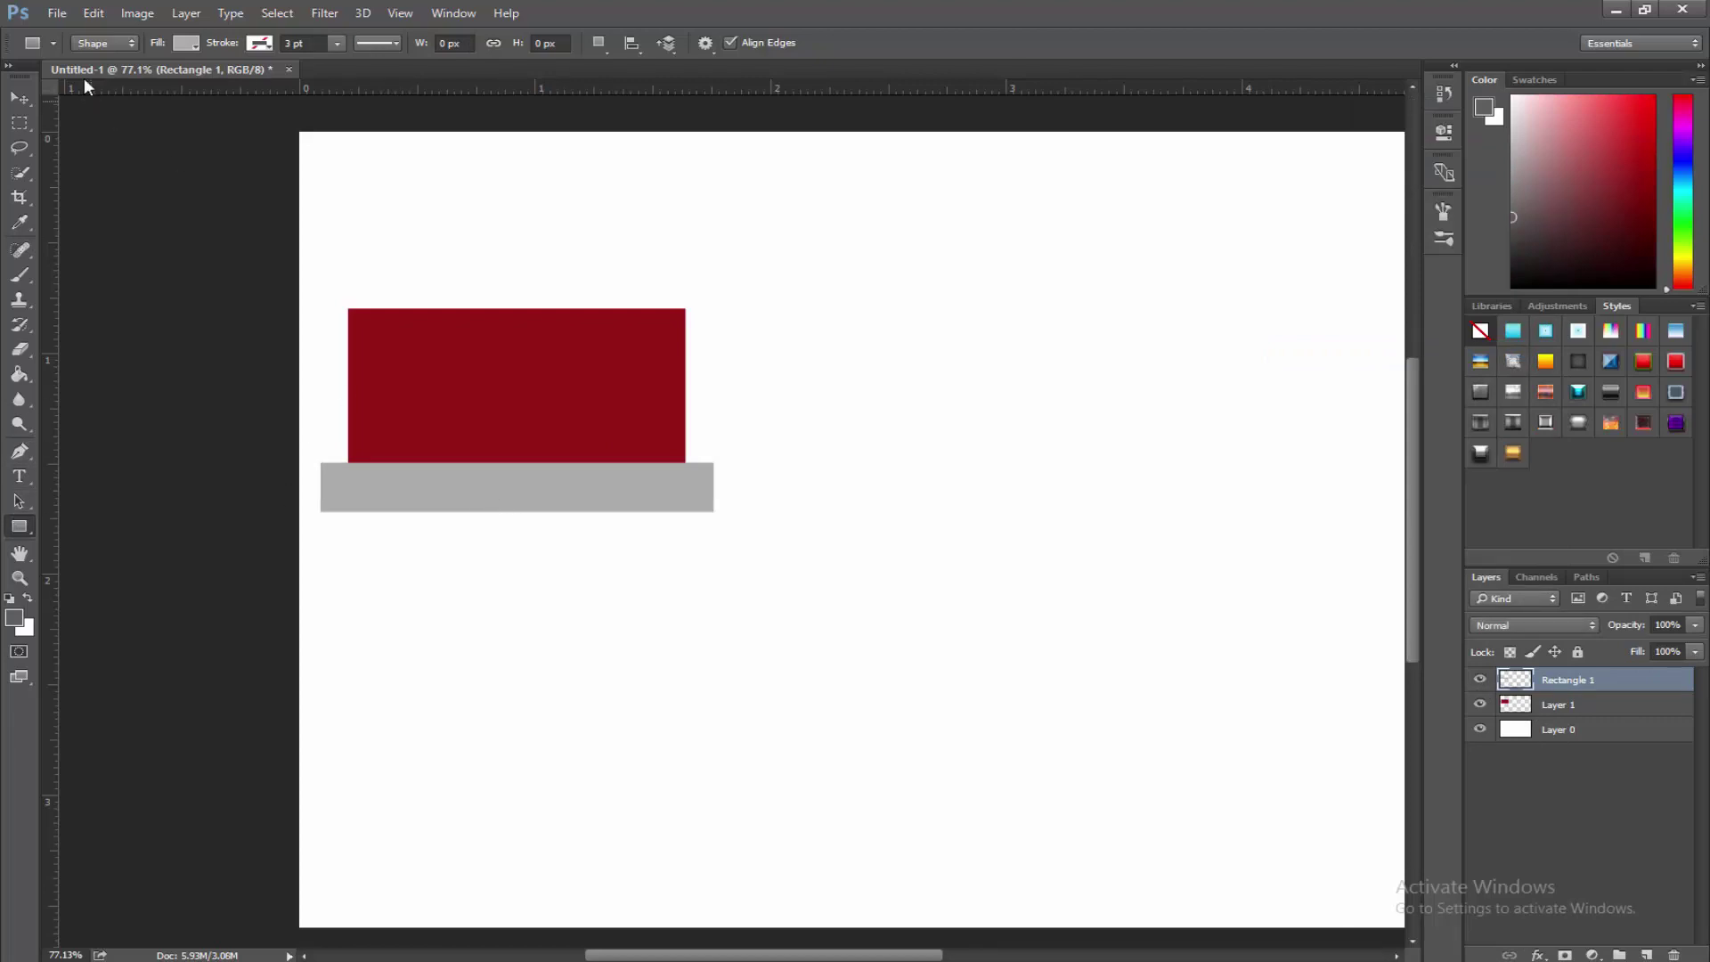
left_click(19, 98)
left_click(94, 12)
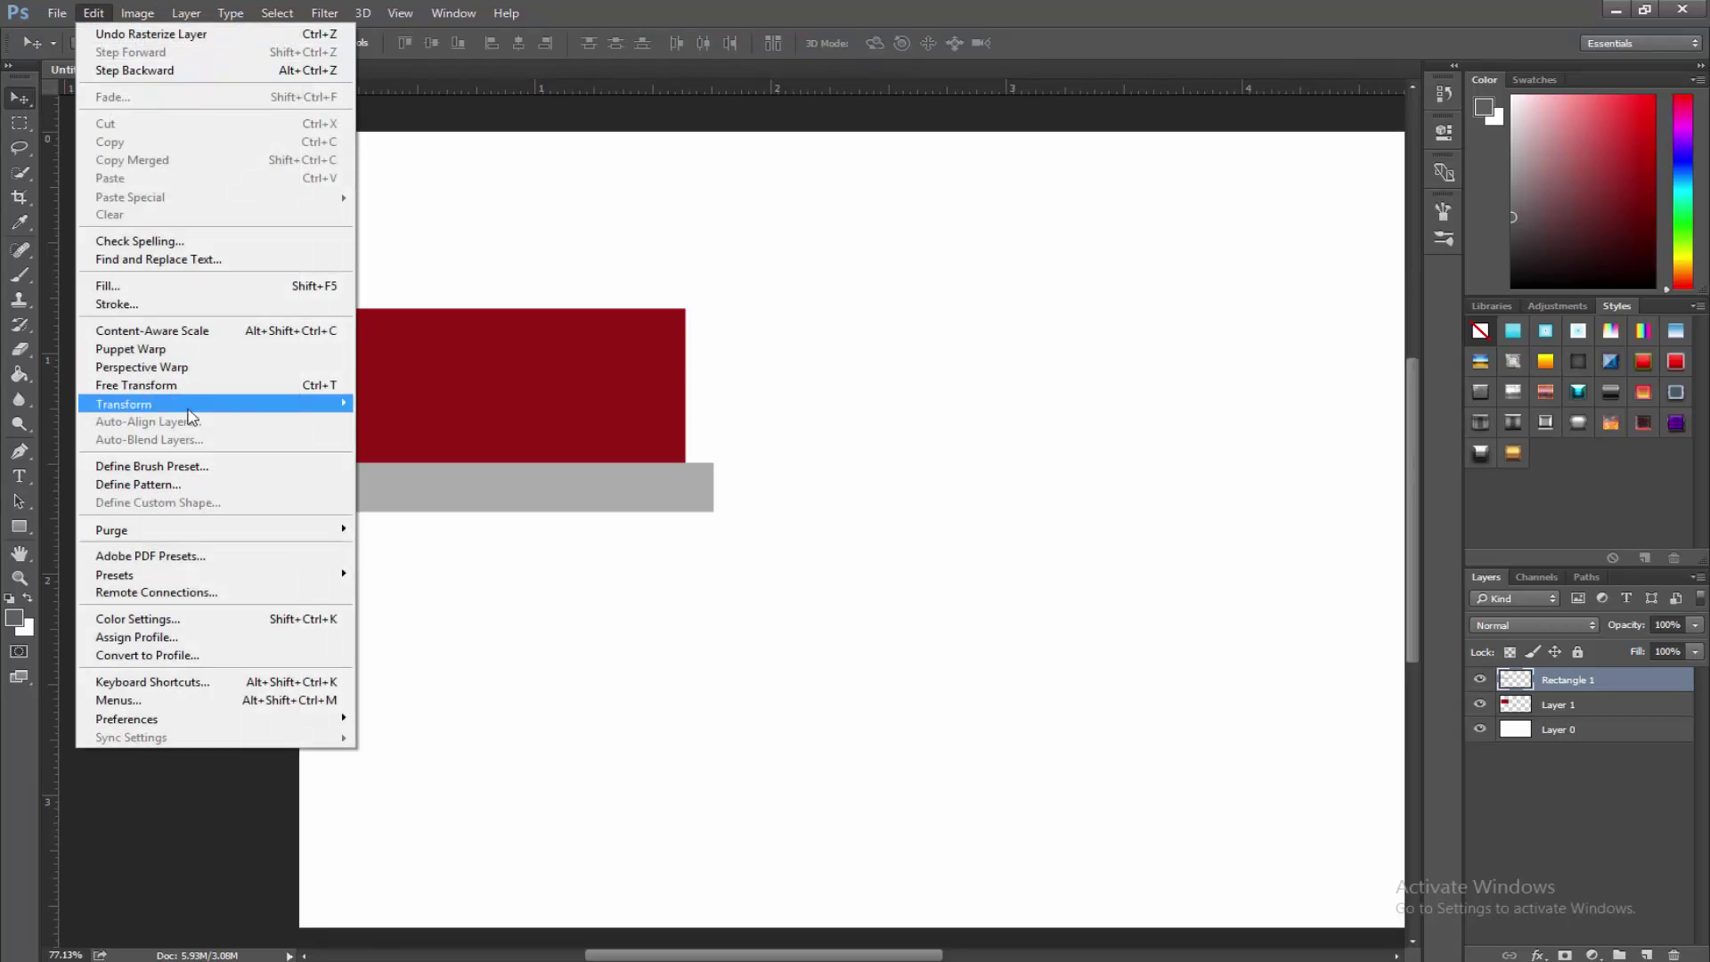
mouse_move(191, 407)
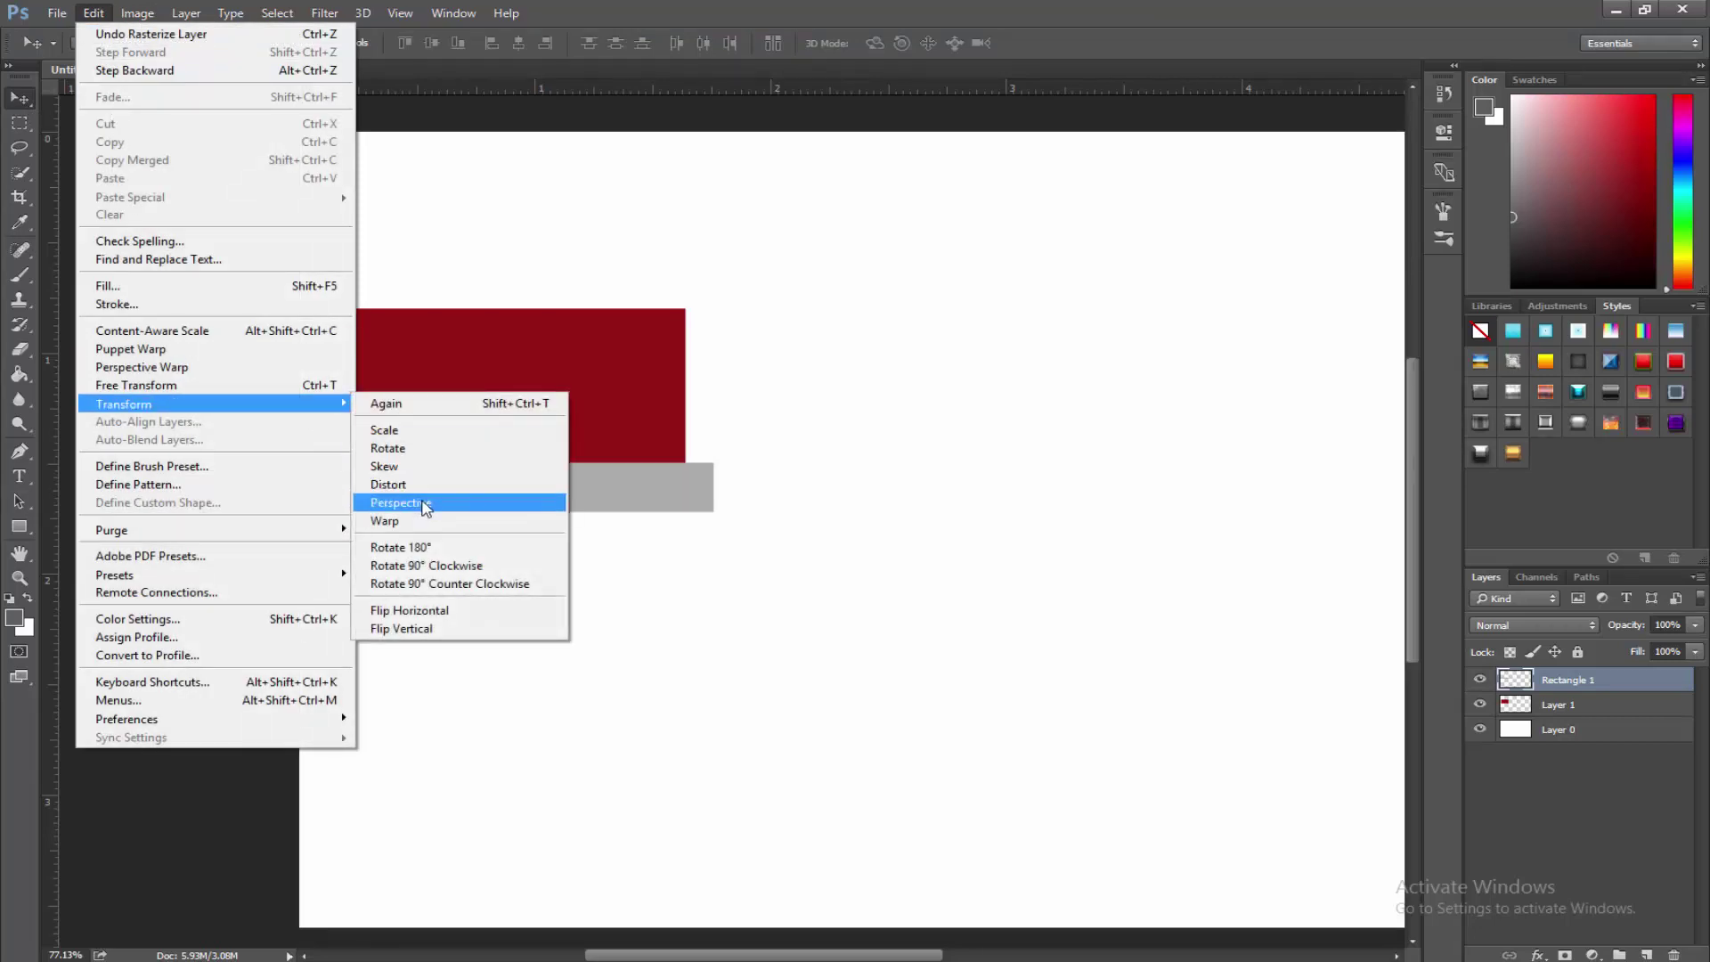
left_click(423, 506)
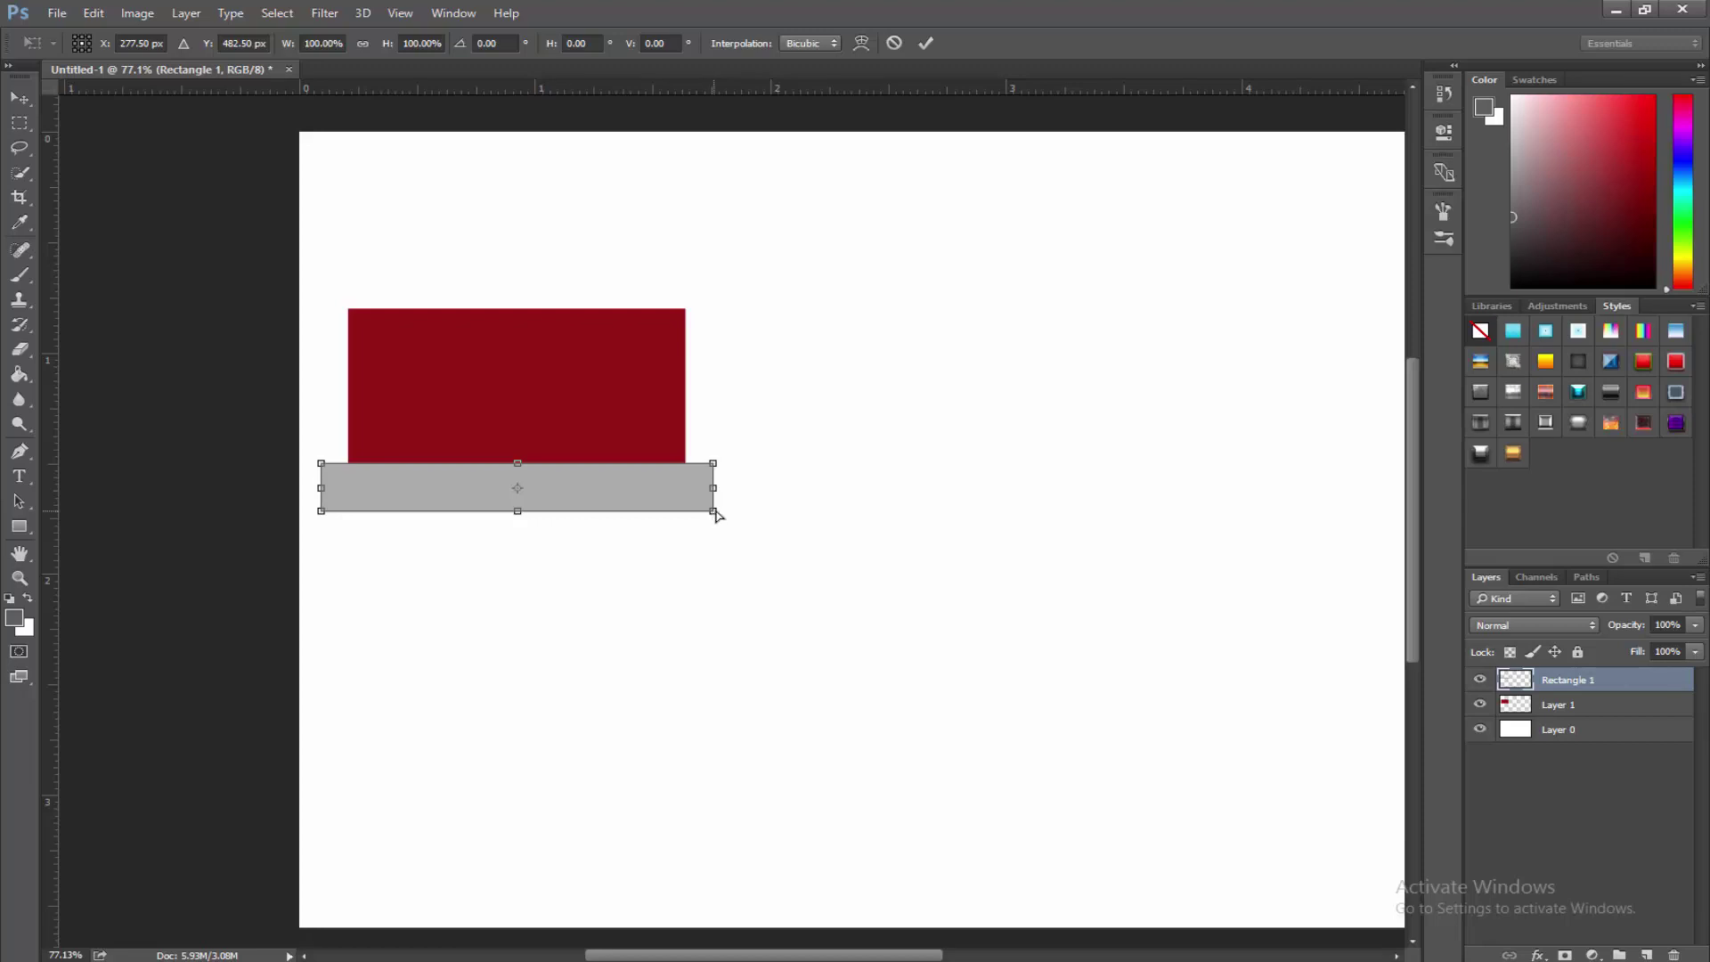
left_click_drag(713, 511, 750, 501)
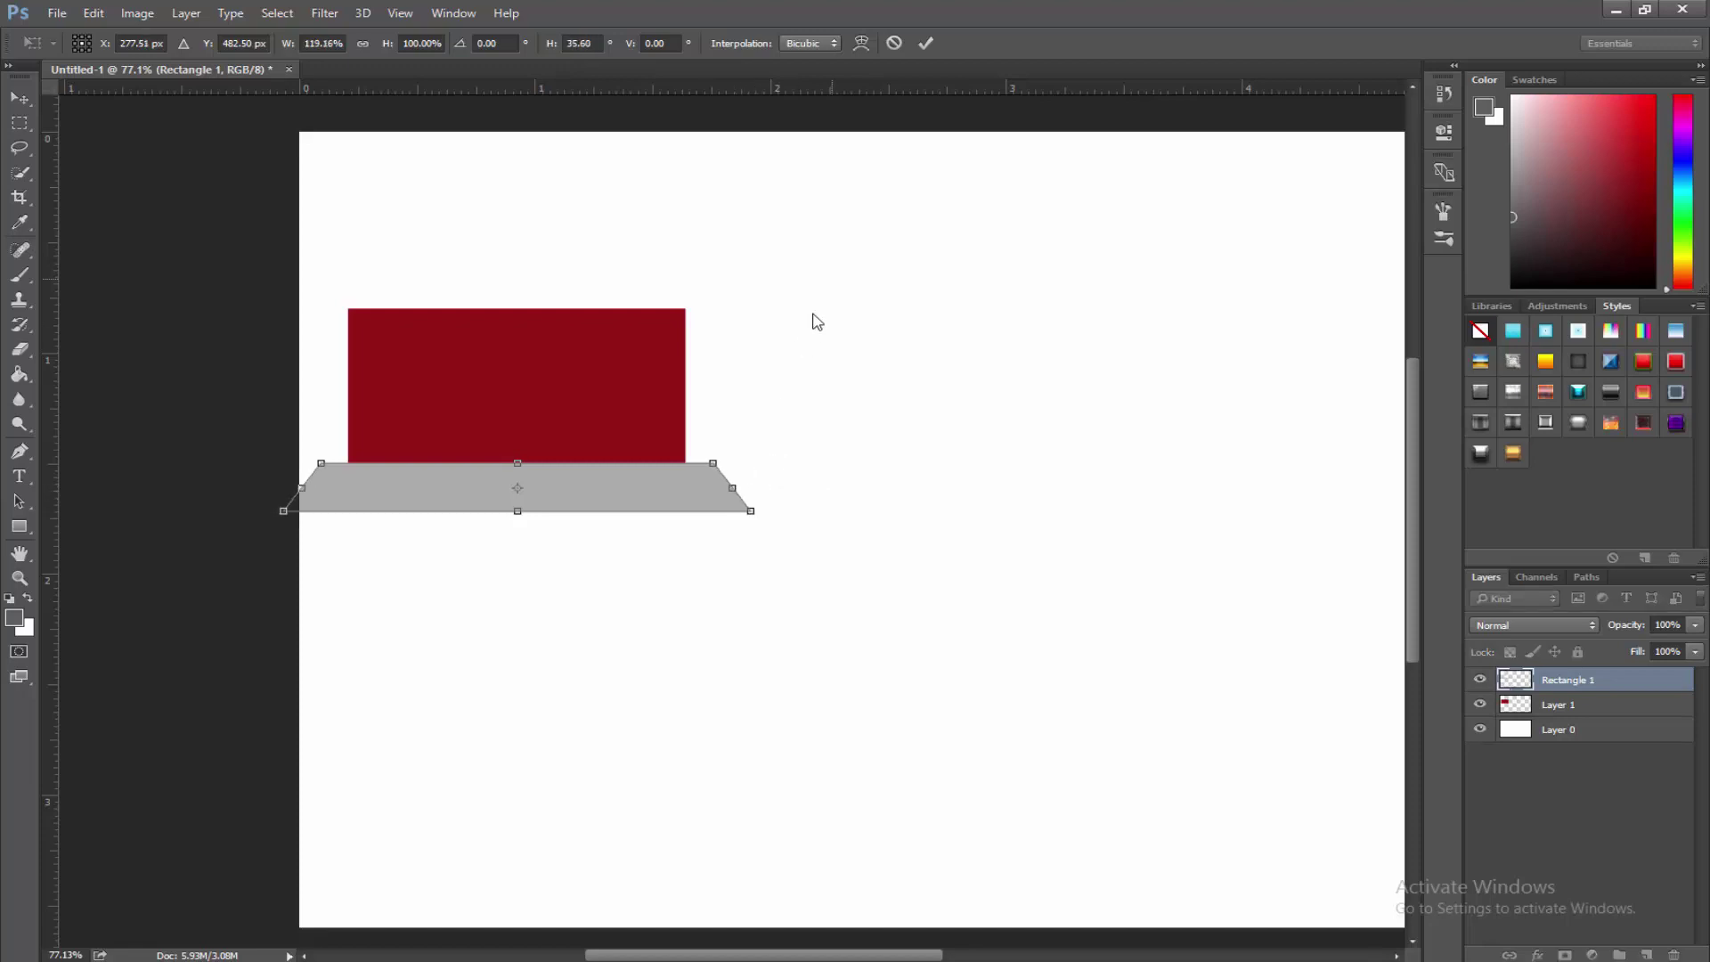
left_click(924, 43)
Select the trapezoid and red rectangle layers together and shift them right until the trapezoid lies fully inside the canvas.
key("ctrl")
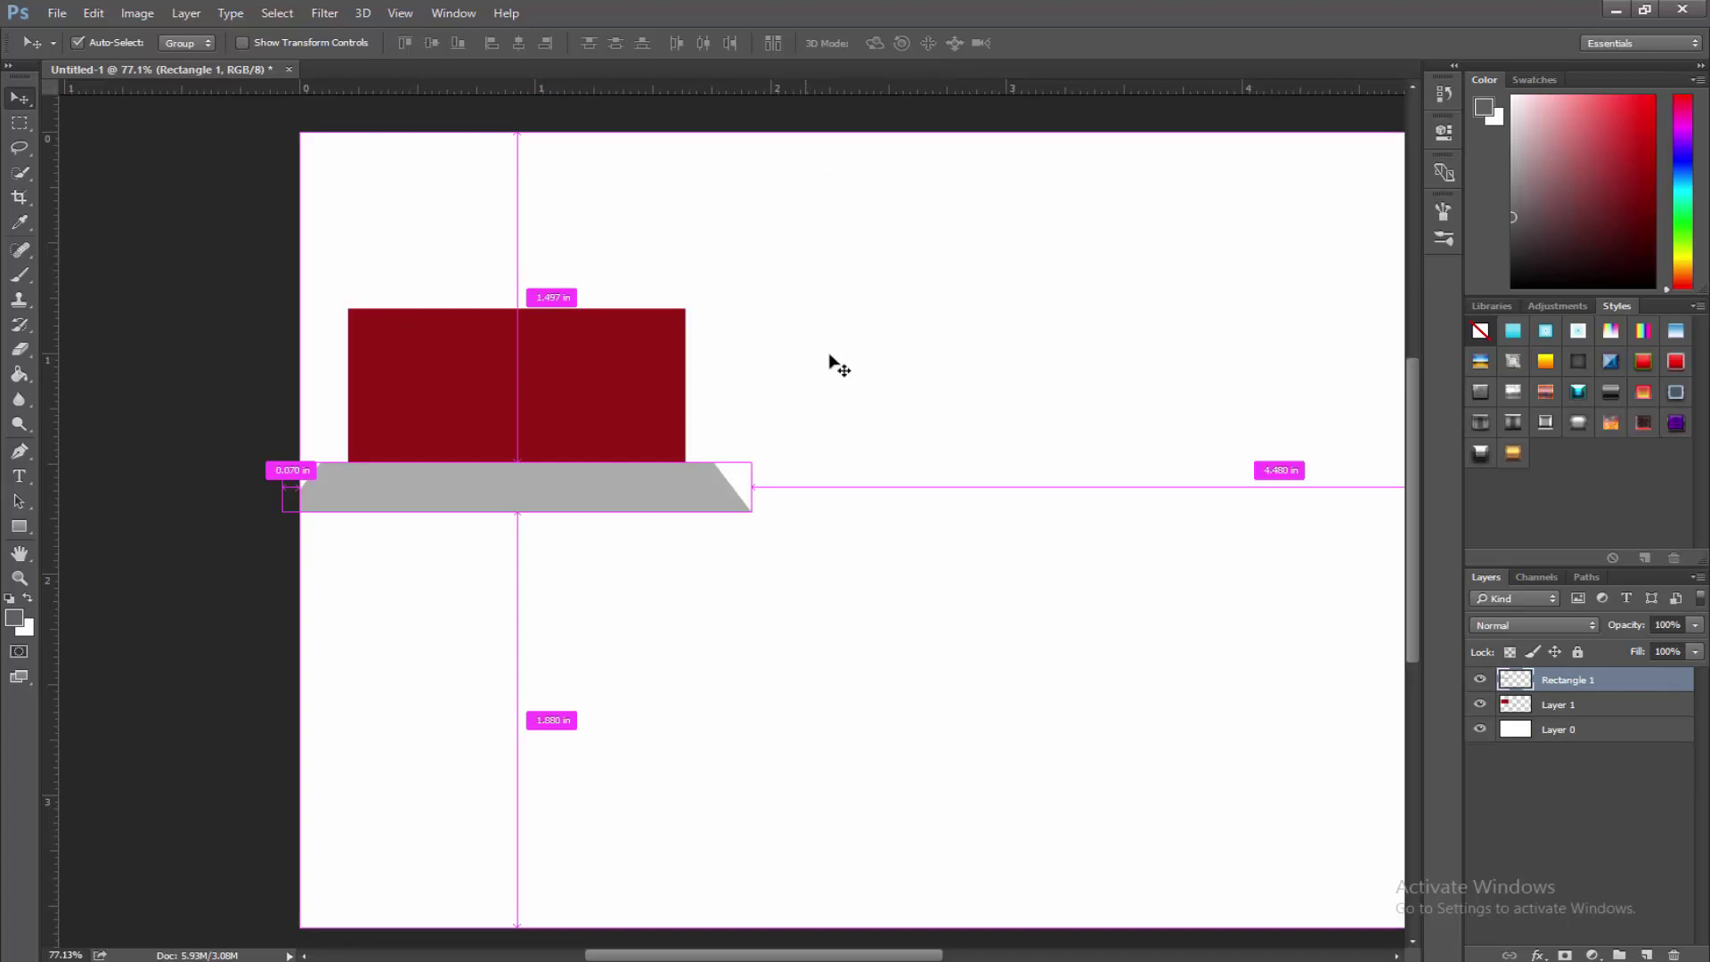
left_click(1543, 706, "shift")
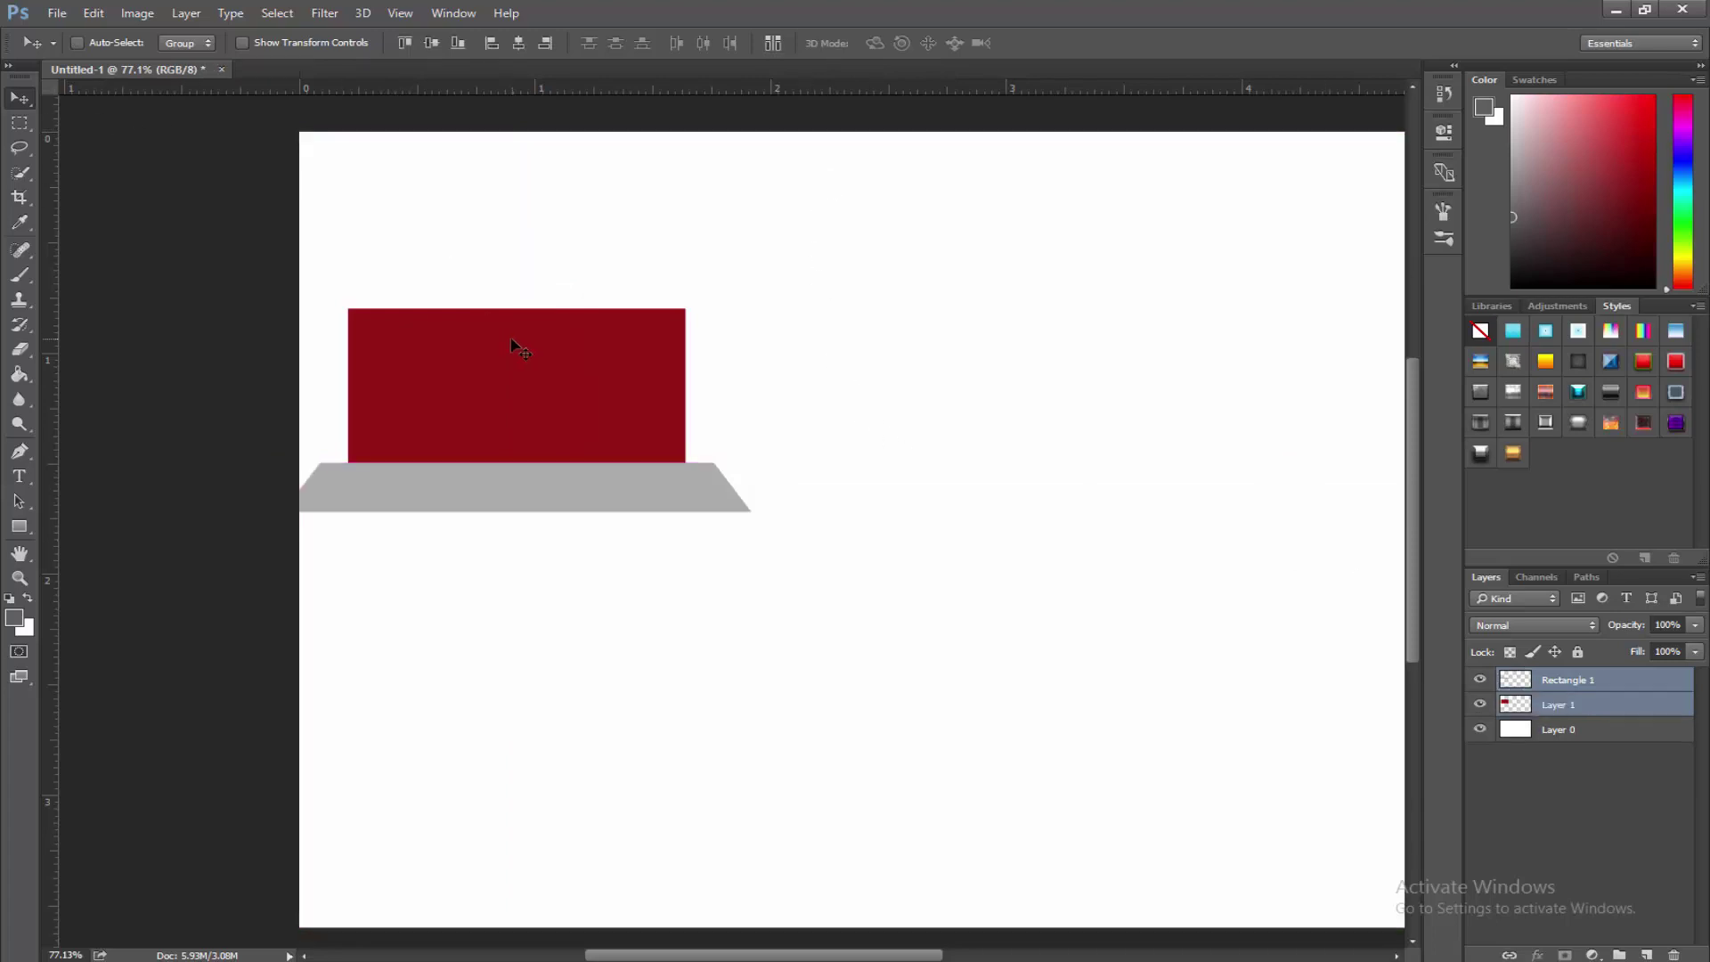
left_click_drag(512, 344, 548, 336)
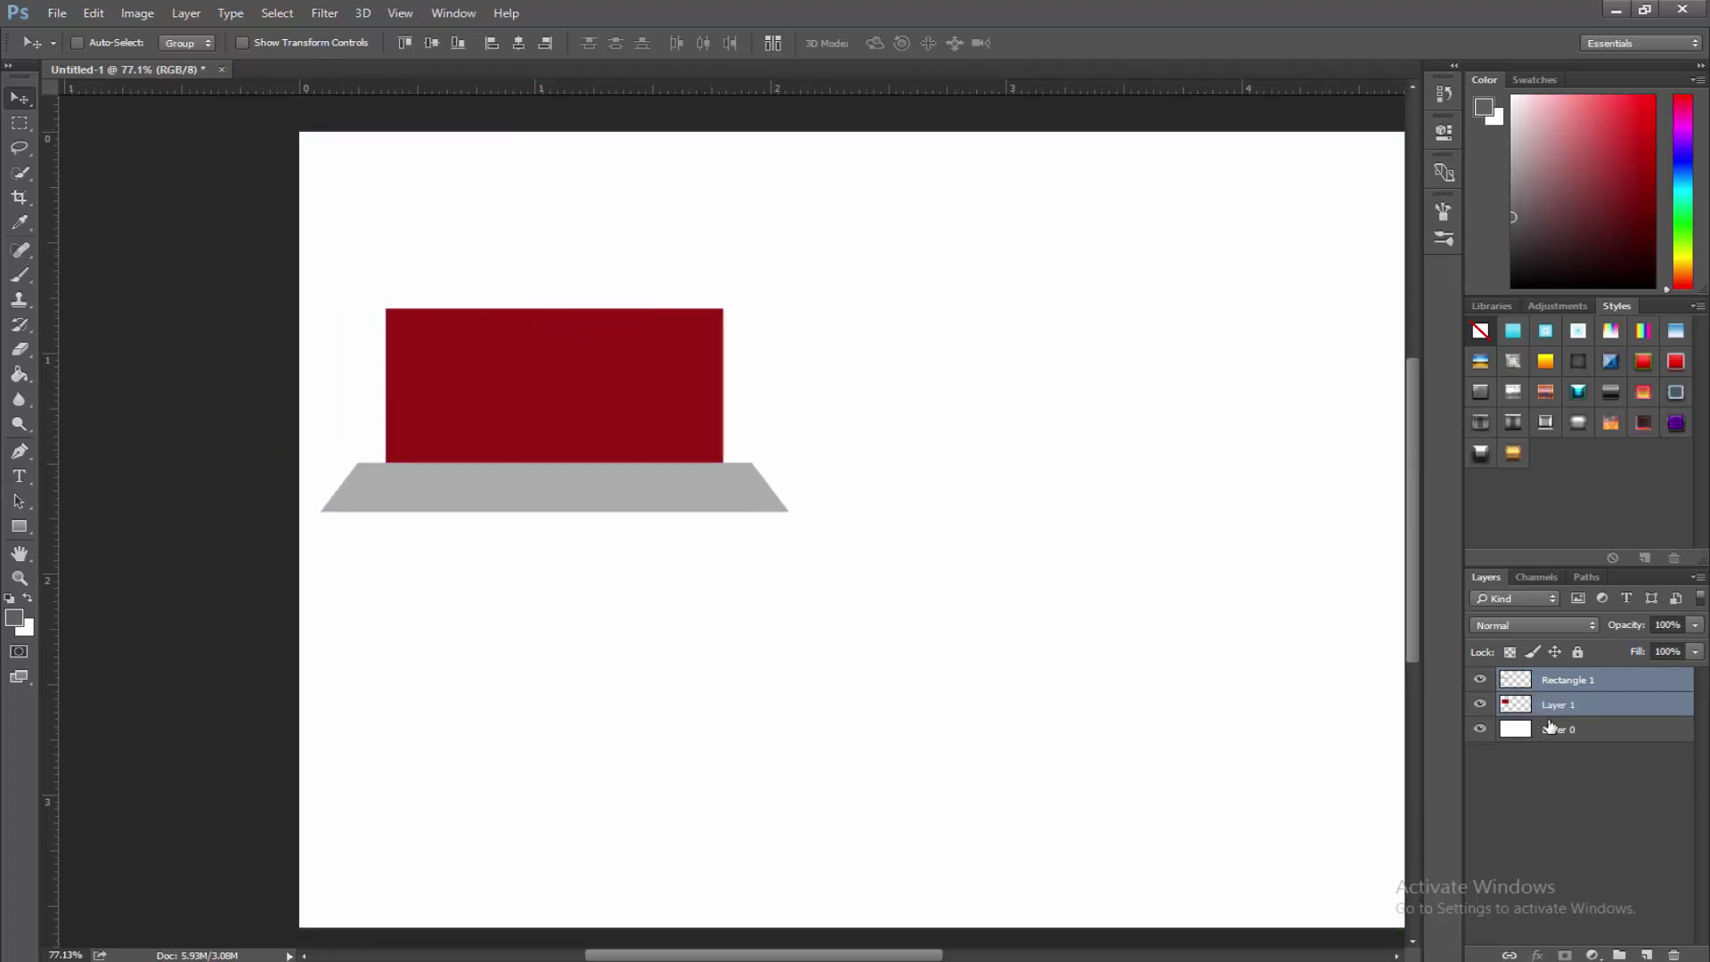
Duplicate the grey trapezoid, flip the copy vertically and place it directly below the original so their wide edges meet.
left_click(1575, 687)
key("ctrl")
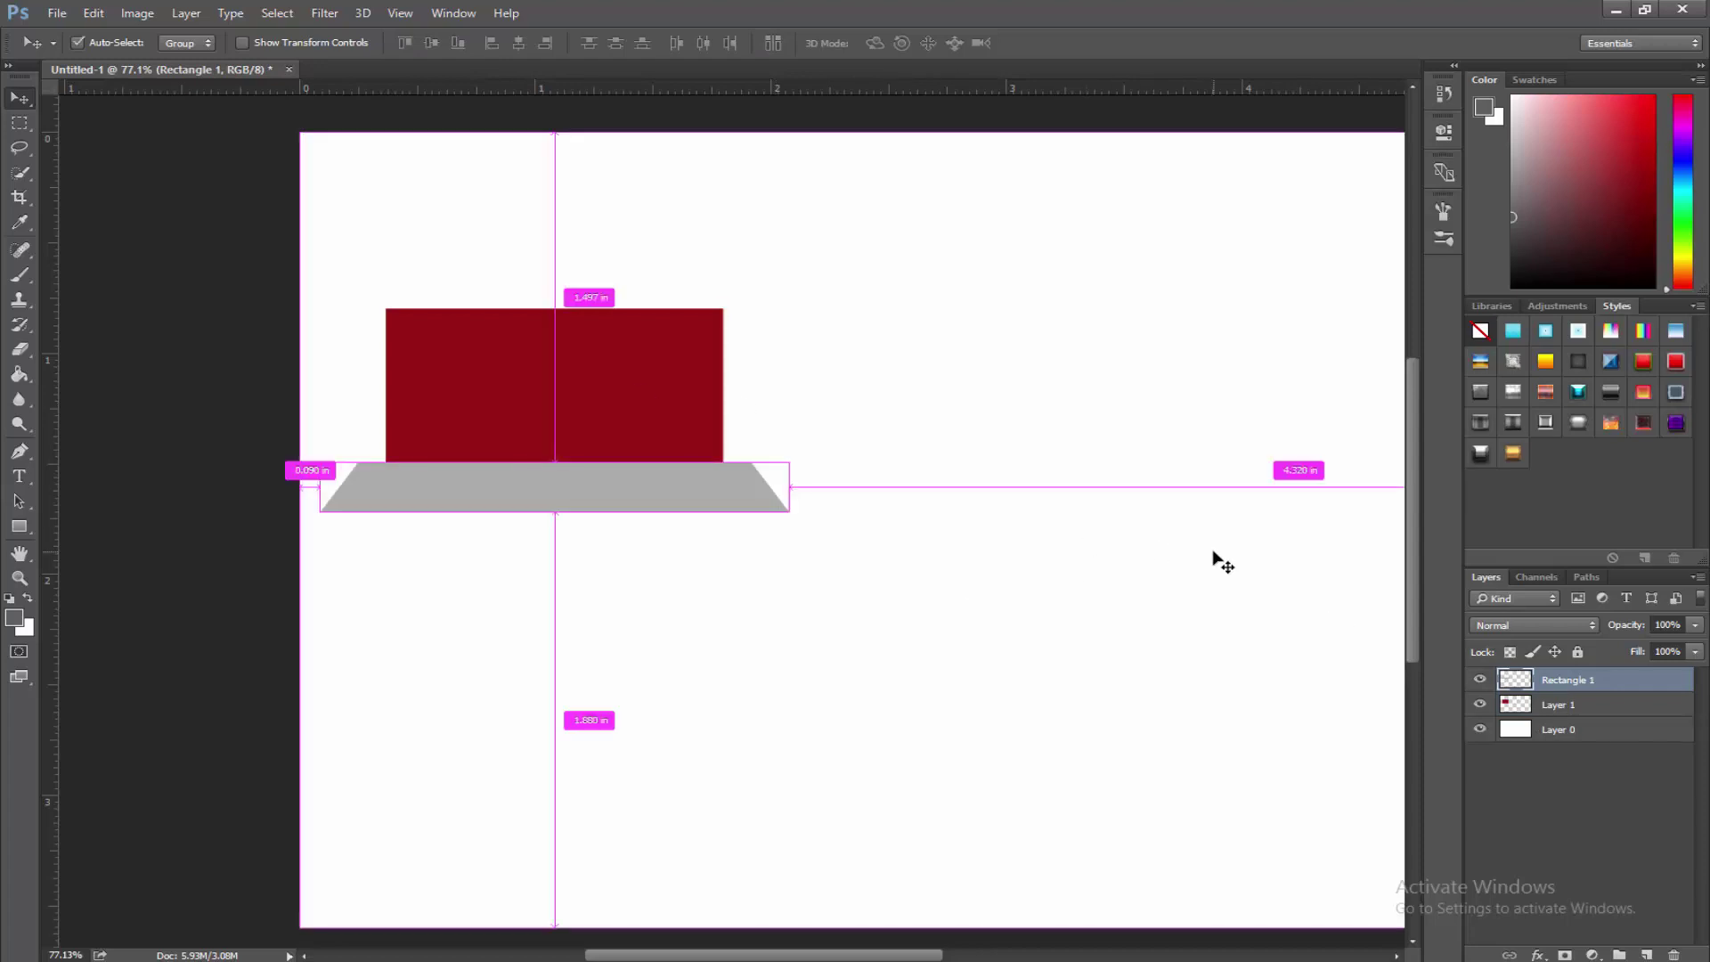
key("ctrl+j")
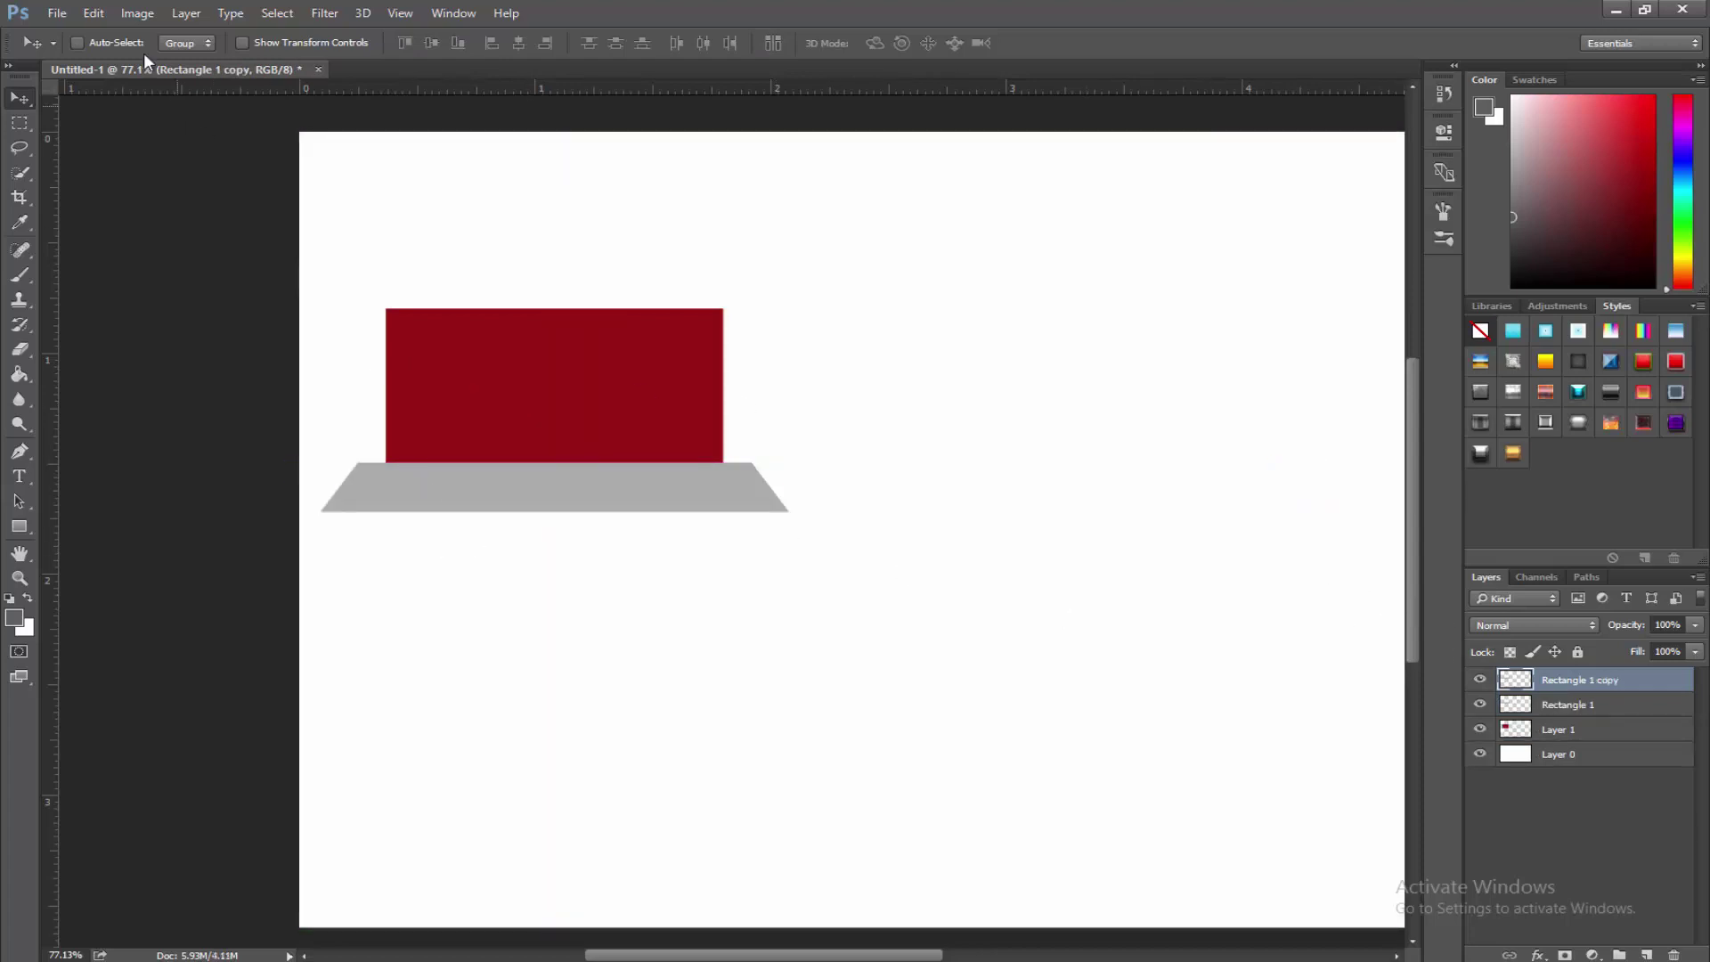
left_click(94, 13)
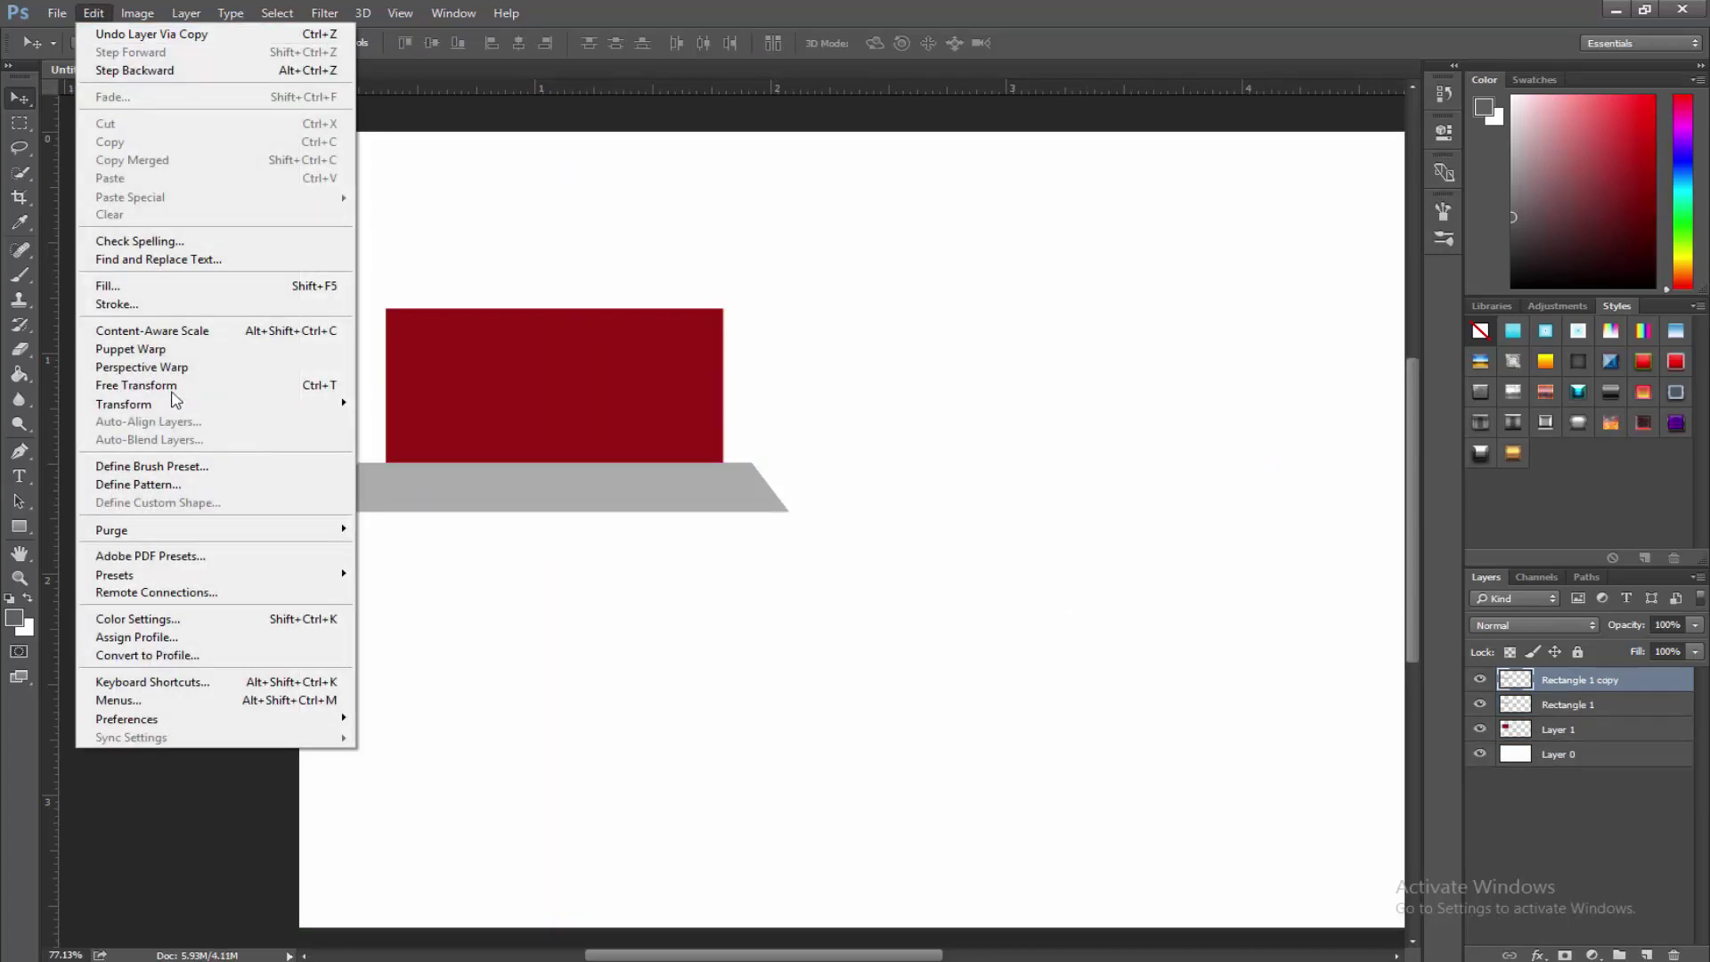
mouse_move(161, 405)
left_click(436, 611)
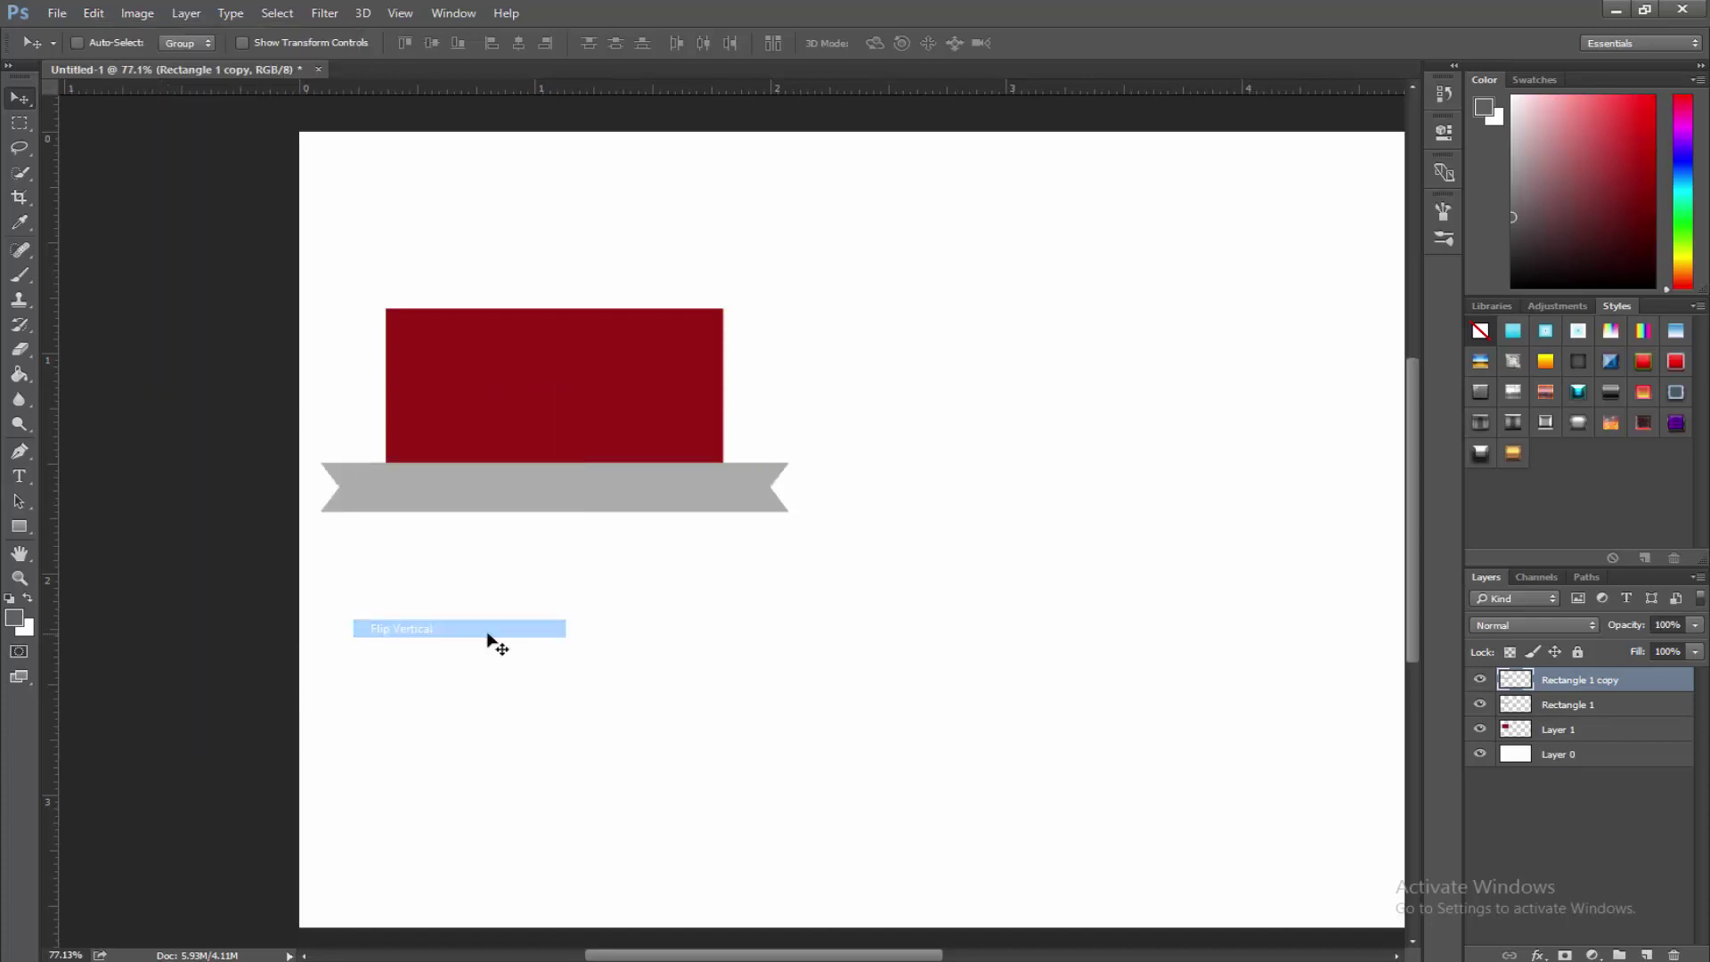
left_click_drag(575, 486, 574, 527)
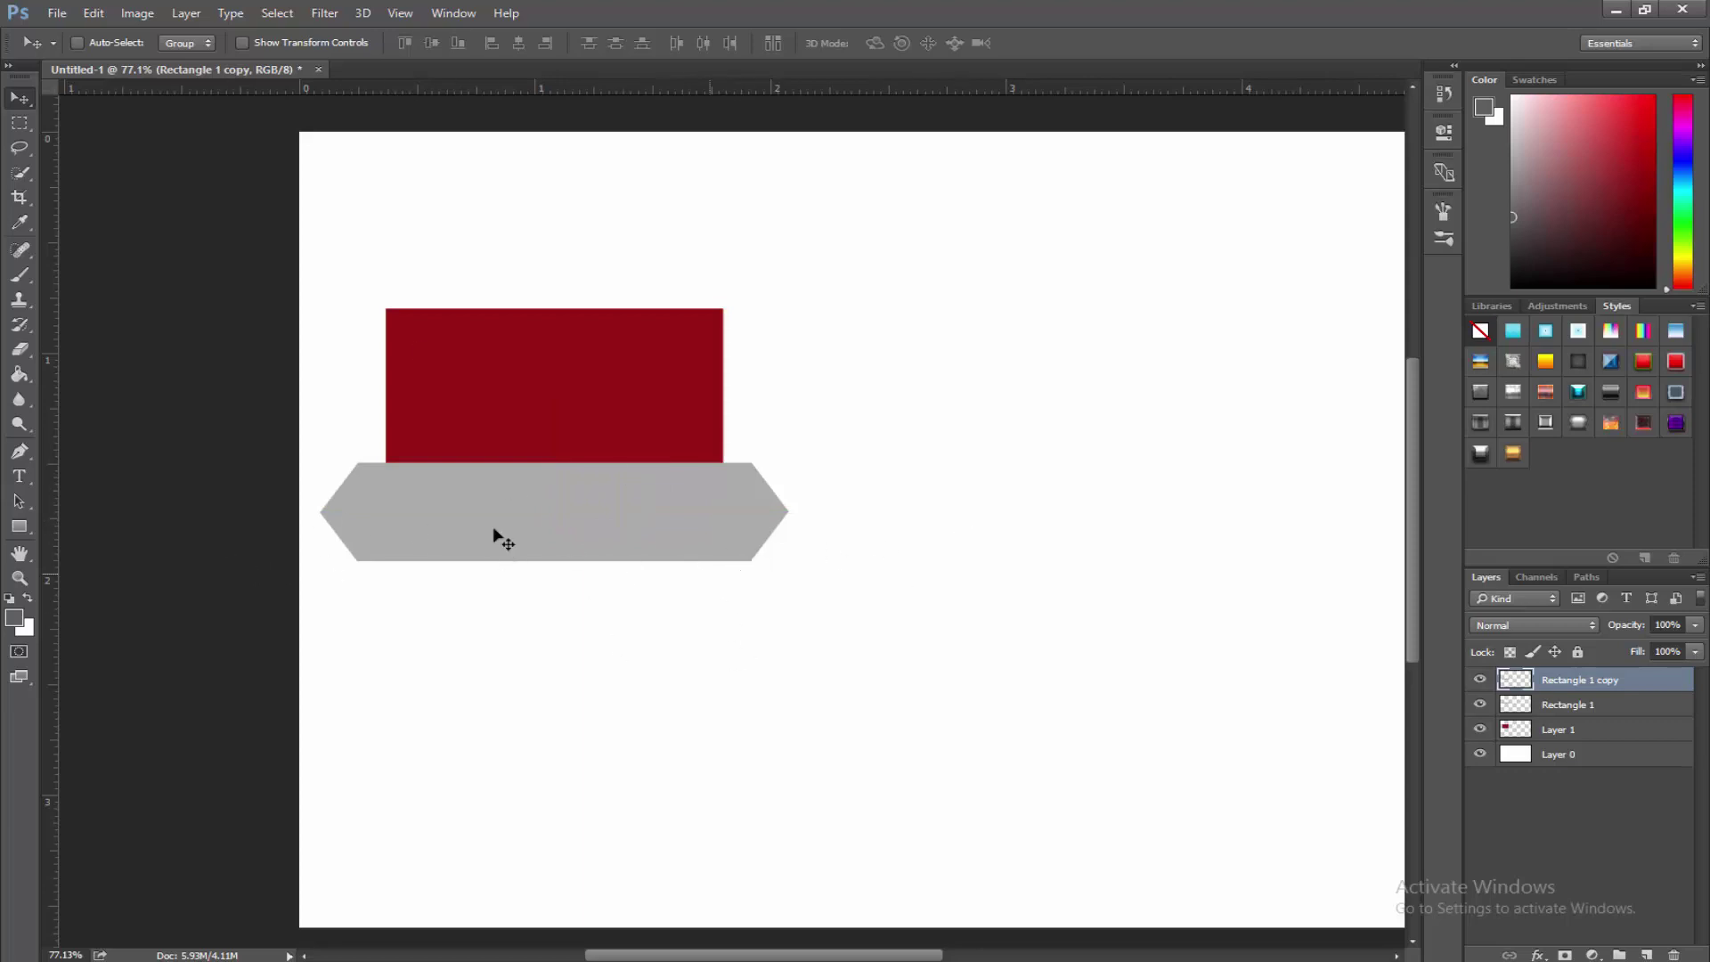
Identify the red rectangle's layer by toggling its visibility, and move the rectangle up slightly above the grey trapezoid.
left_click(1480, 729)
left_click(1480, 728)
left_click(1585, 732)
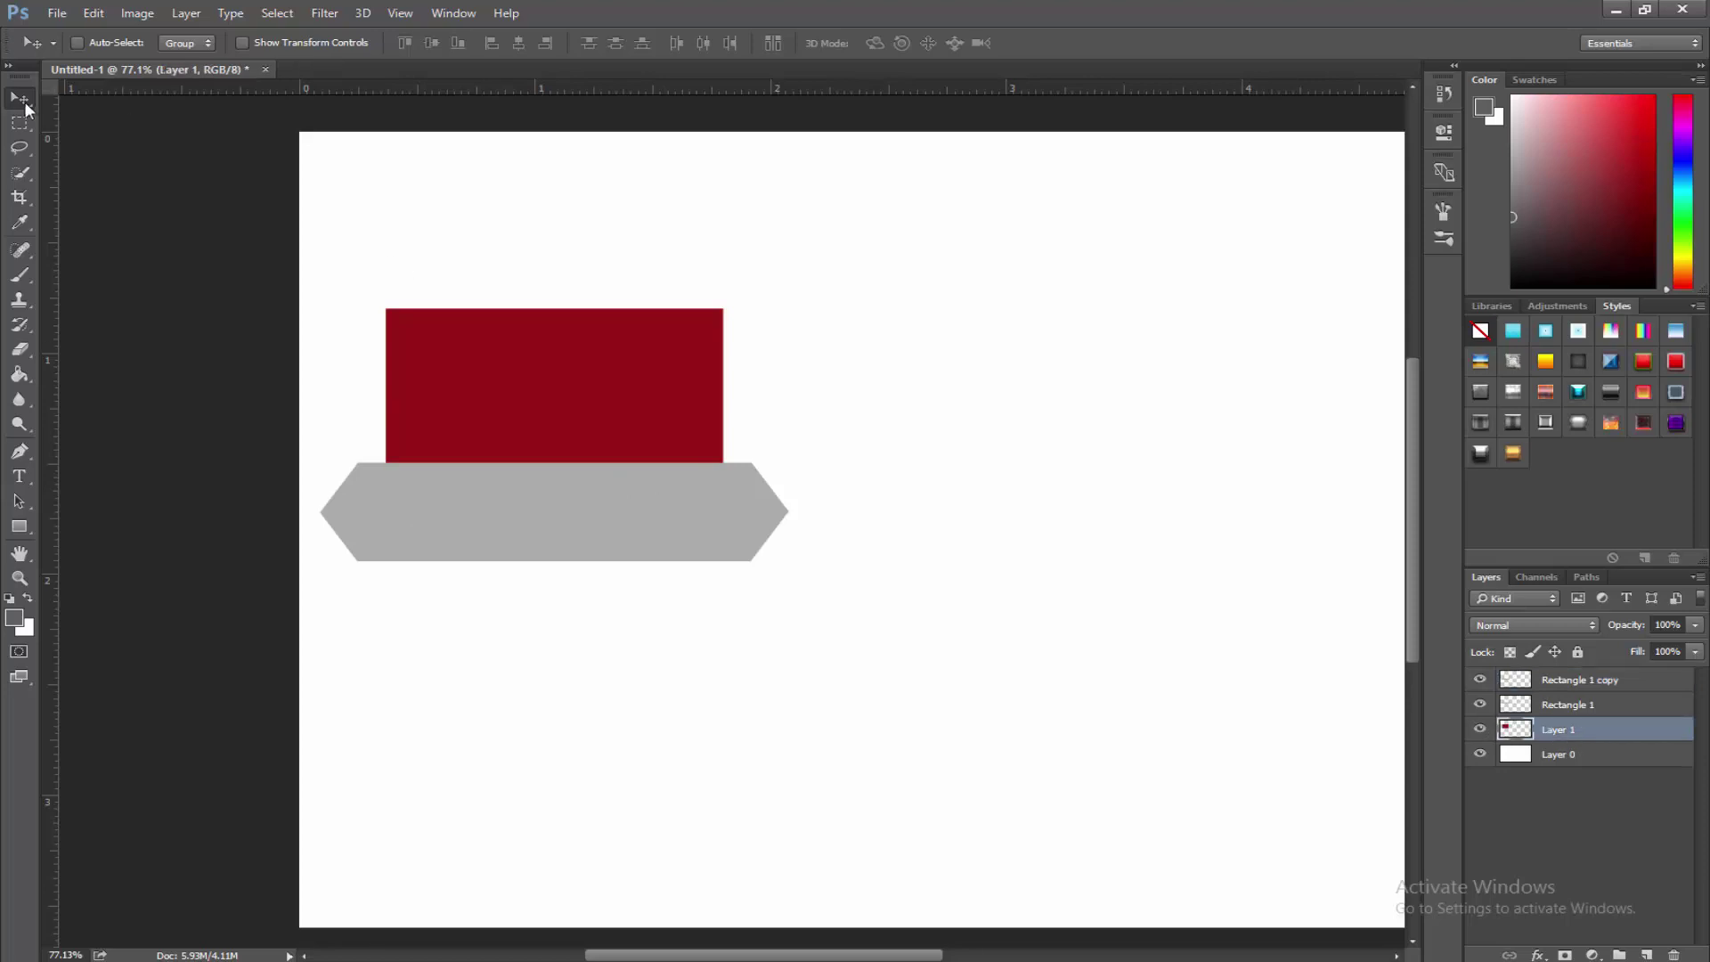
left_click_drag(619, 381, 627, 355)
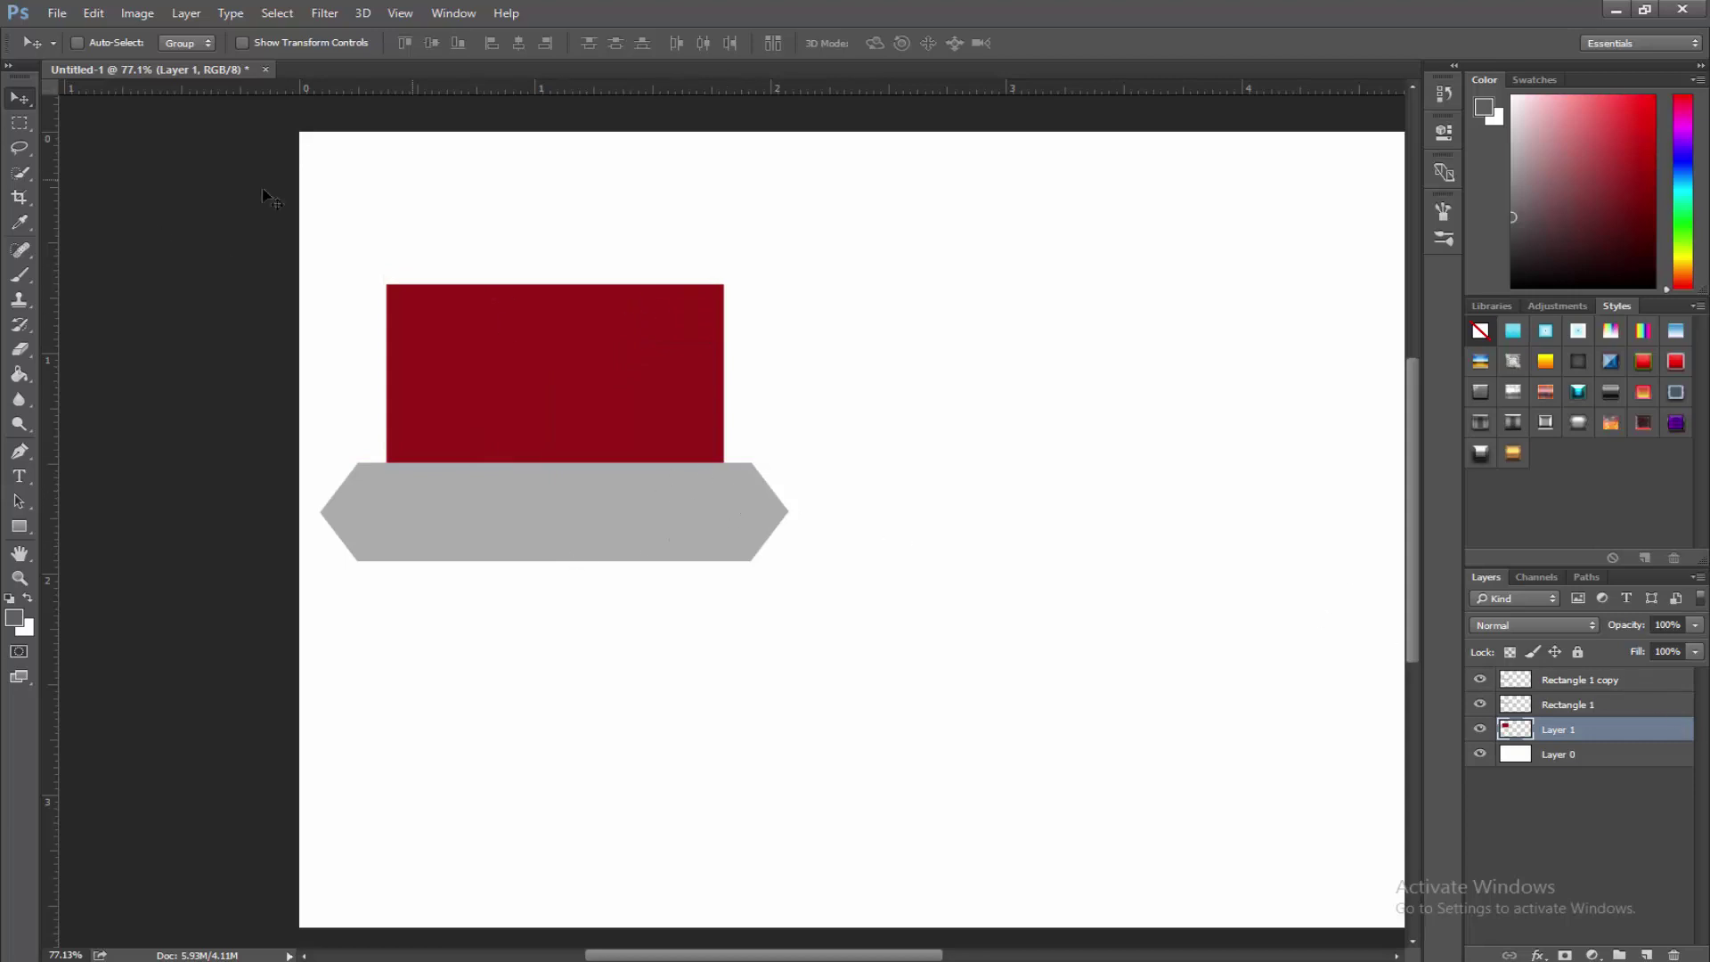
Darken the lower trapezoid copy with Hue/Saturation, setting lightness to -25.
left_click(1575, 703)
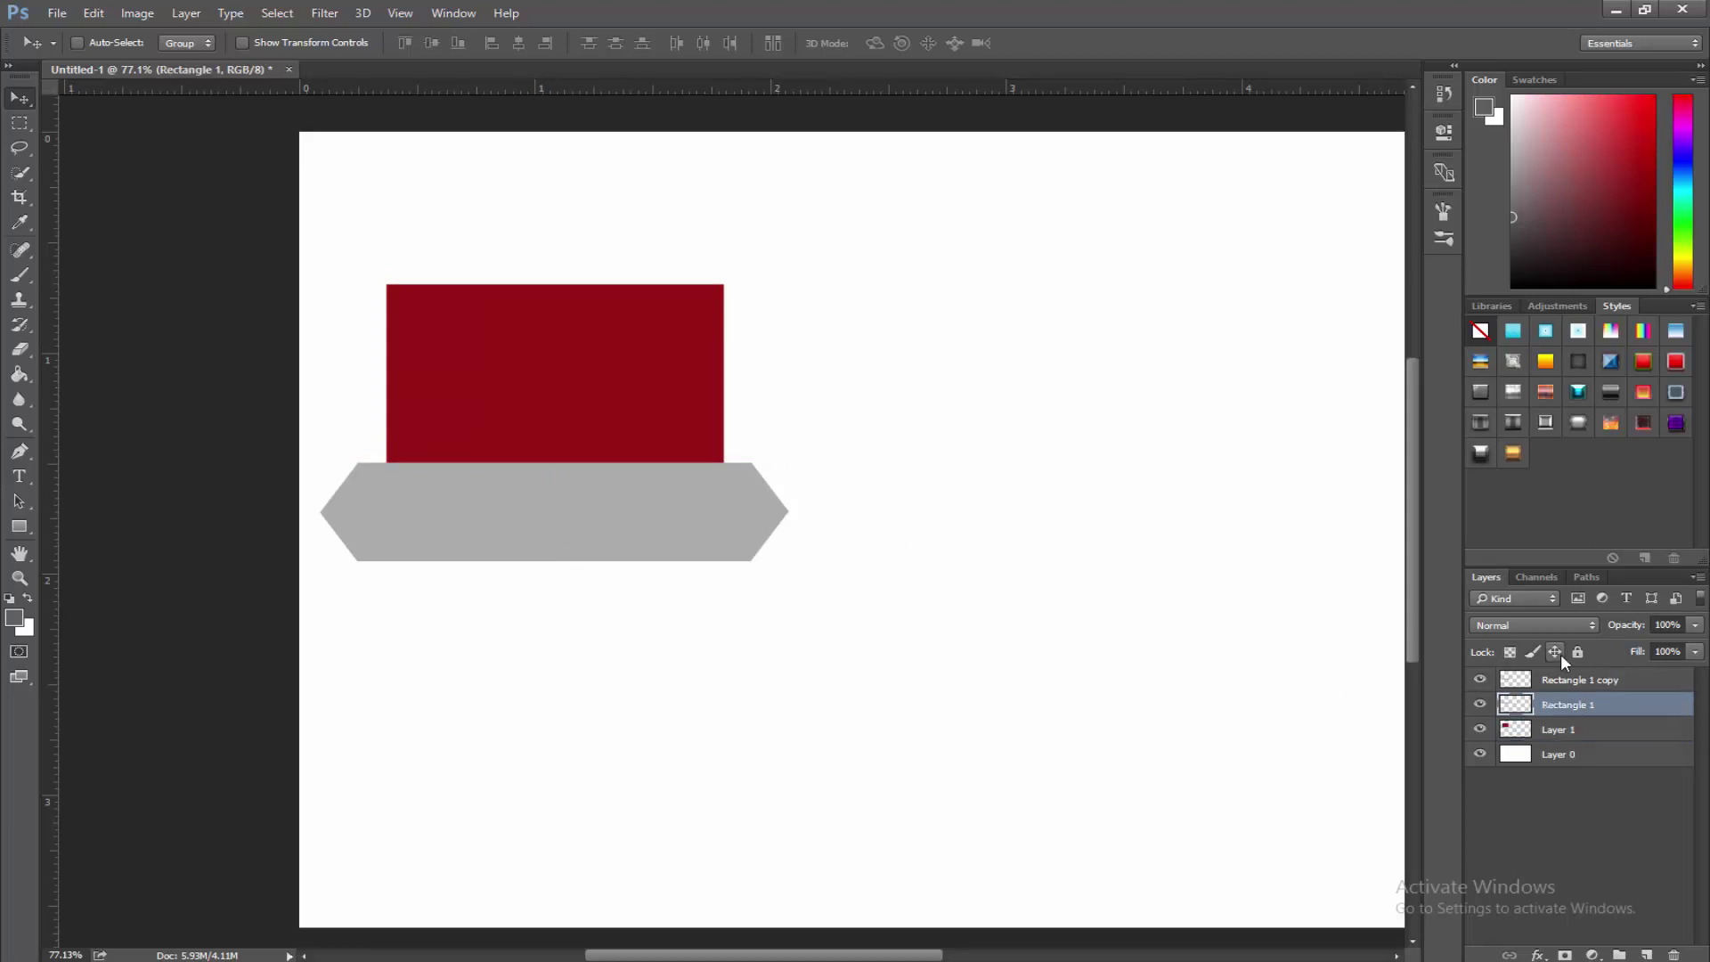
left_click(1564, 681)
key("ctrl+u")
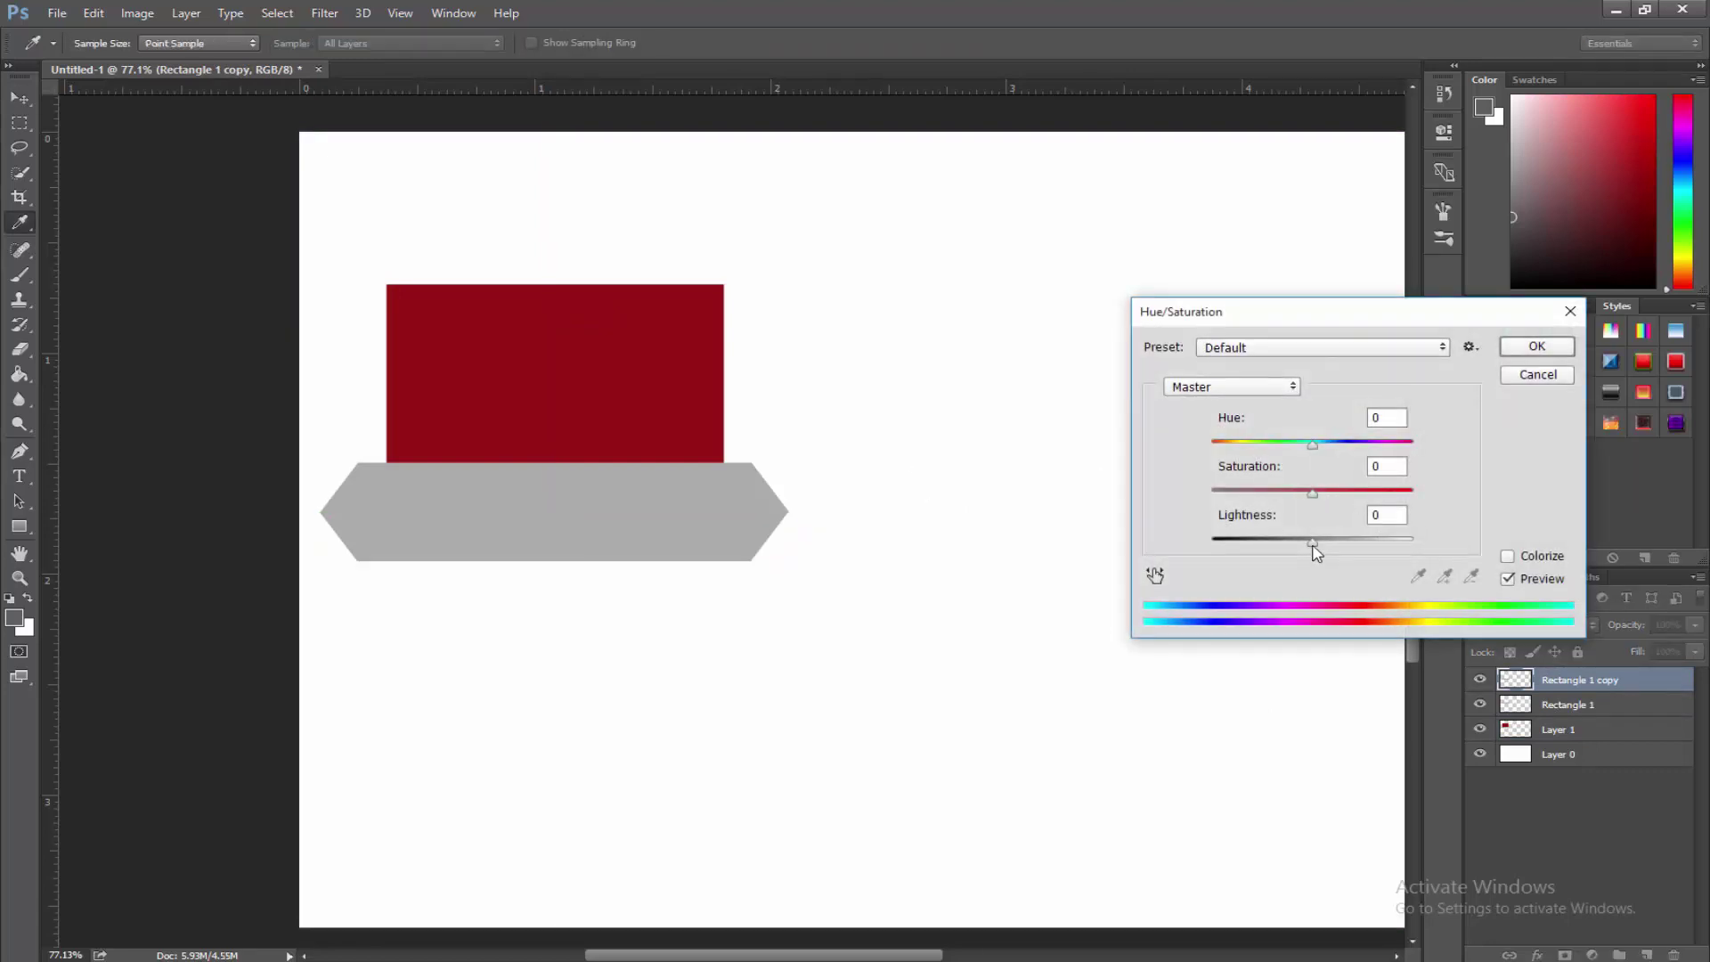
left_click_drag(1311, 548, 1283, 548)
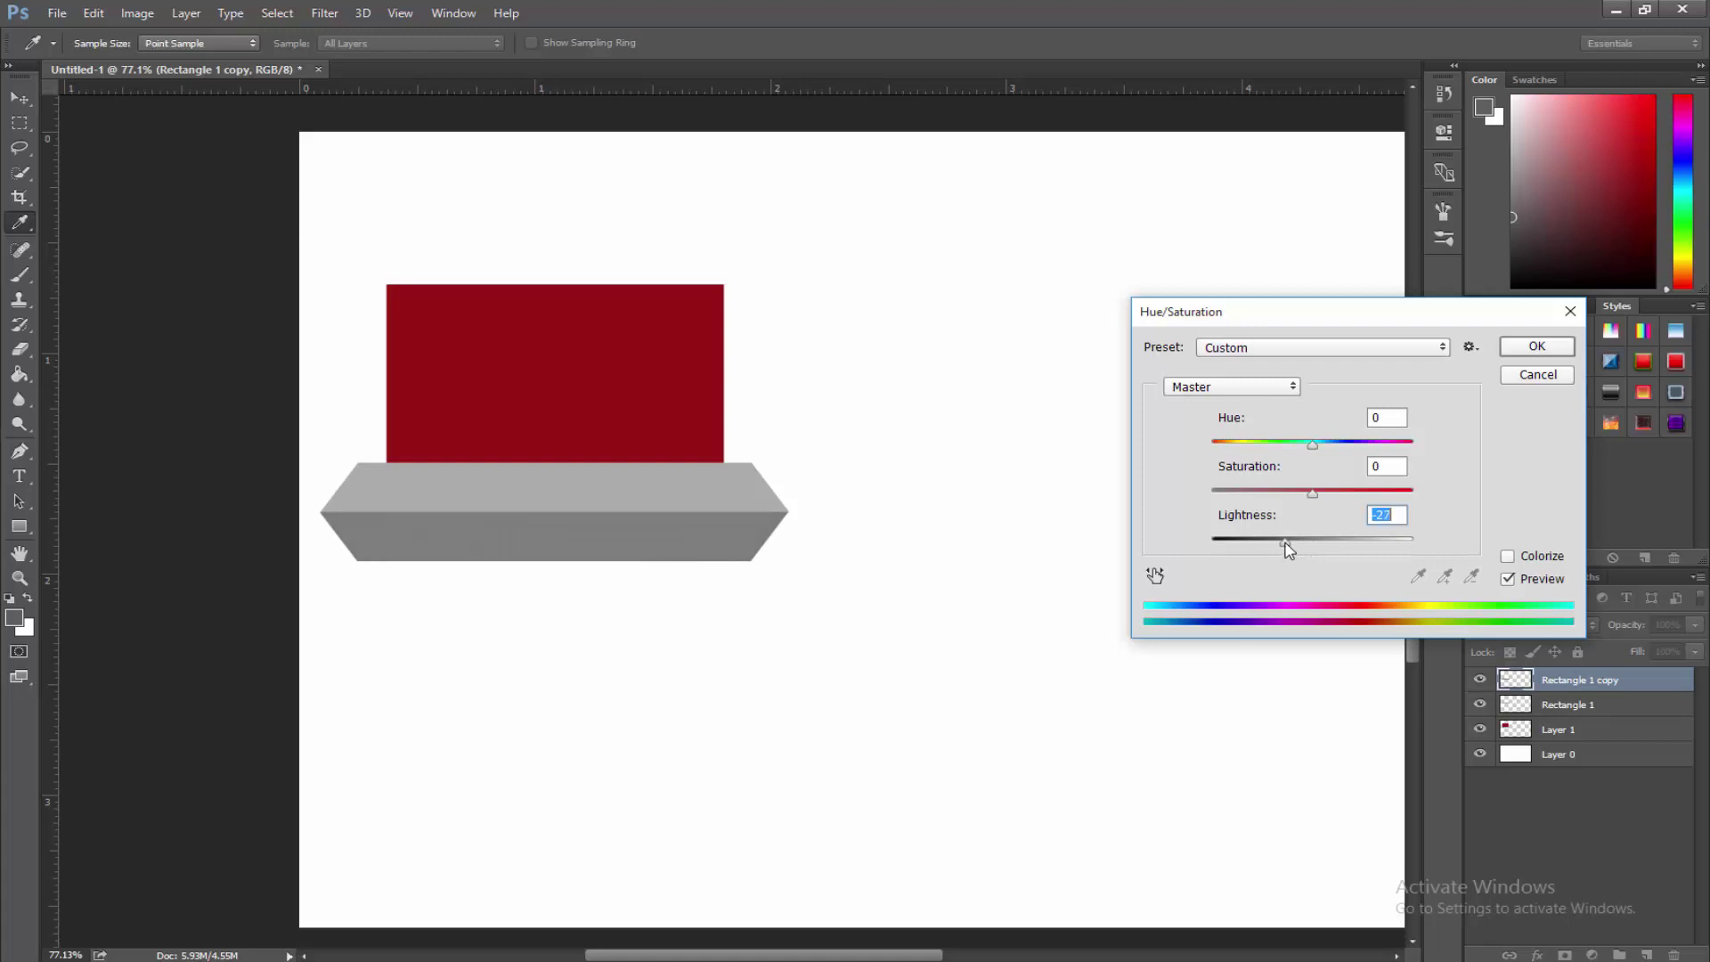
left_click(1571, 347)
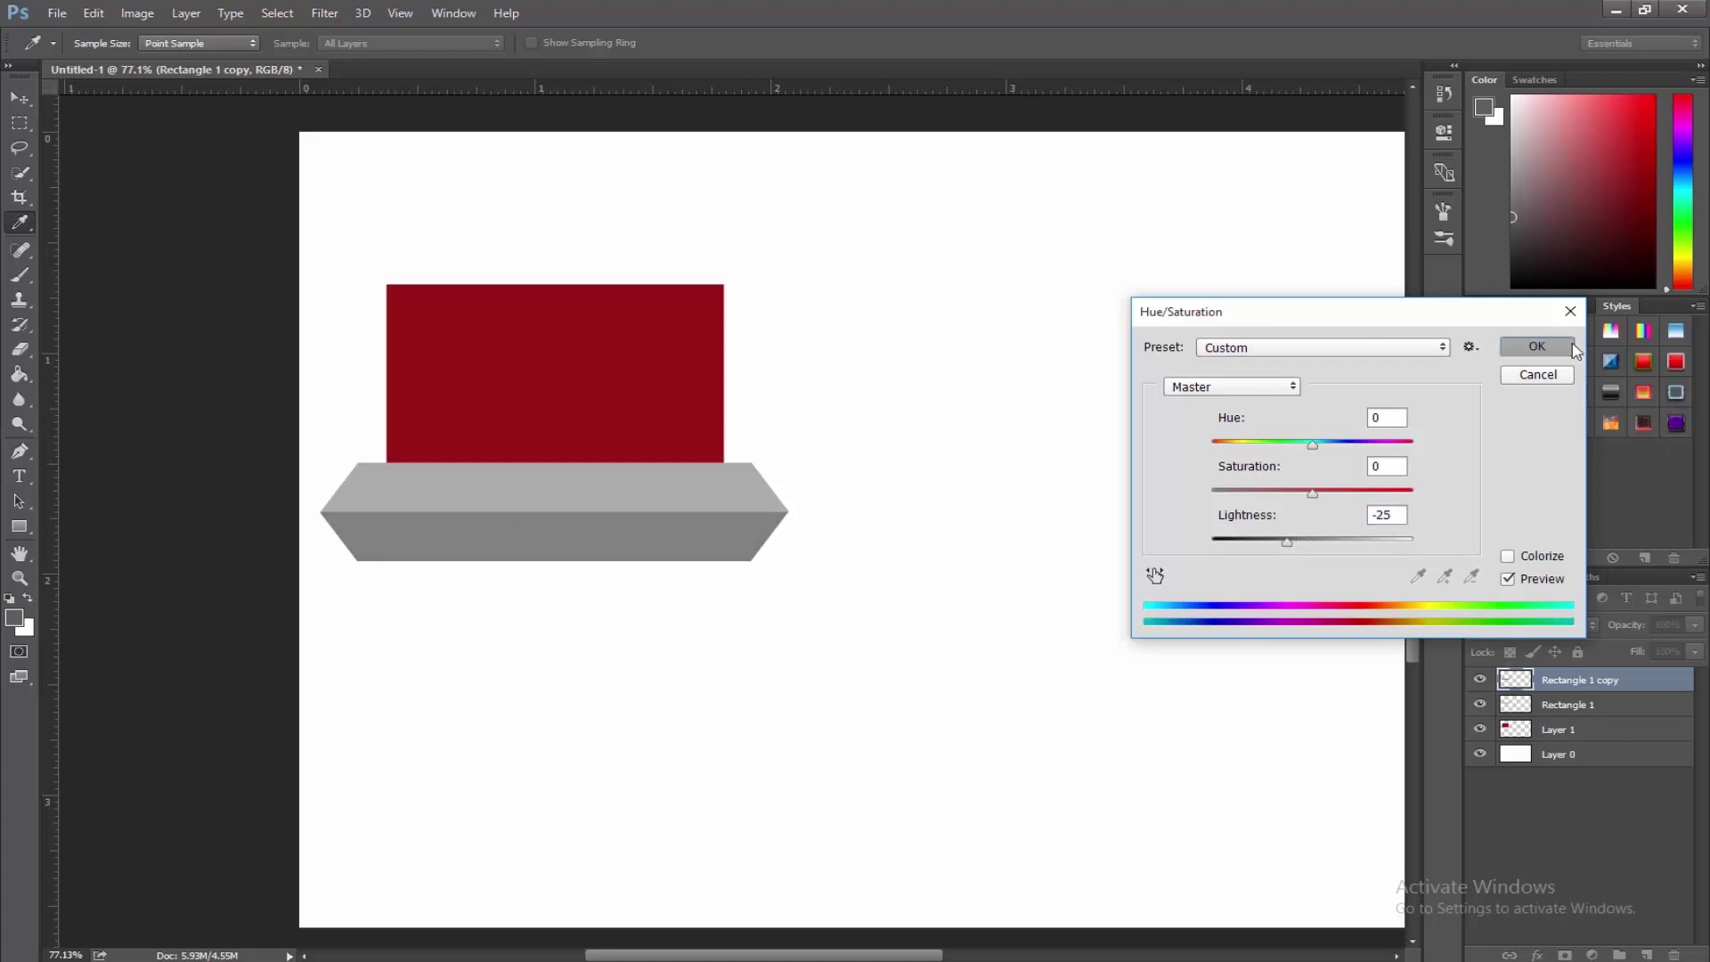
Examine the two grey trapezoids and the red rectangle up close and in the full canvas view.
scroll(937, 607, "down", 7)
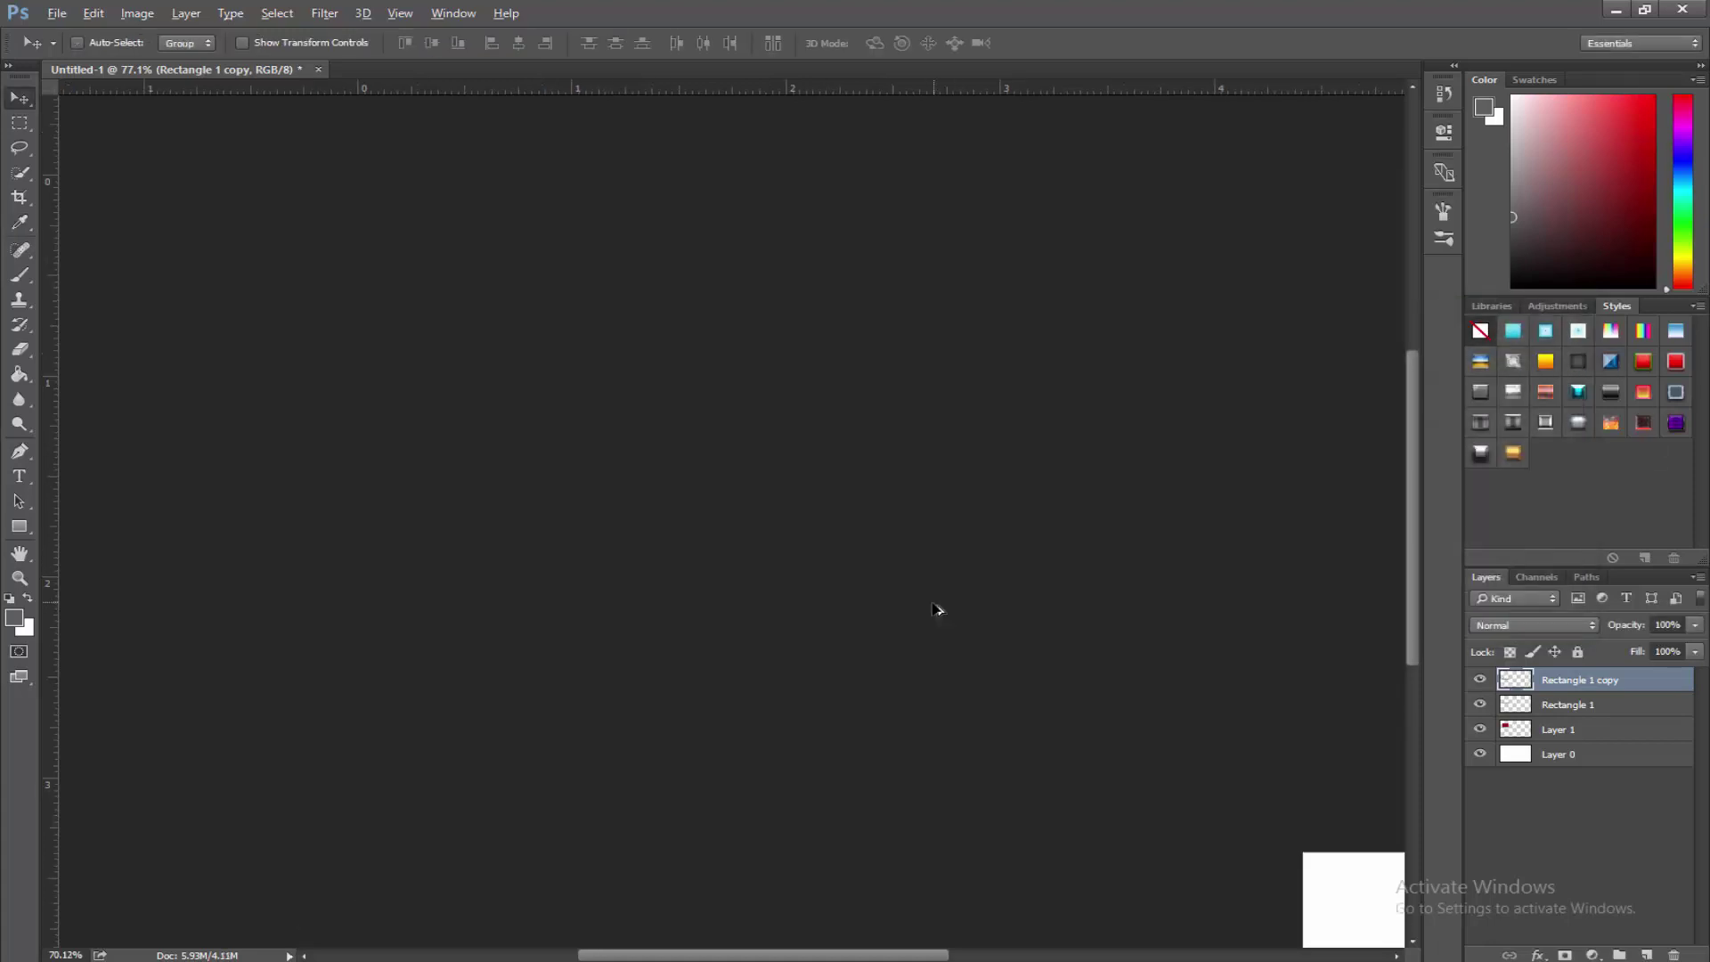
scroll(372, 492, "up", 4)
scroll(223, 483, "up", 2)
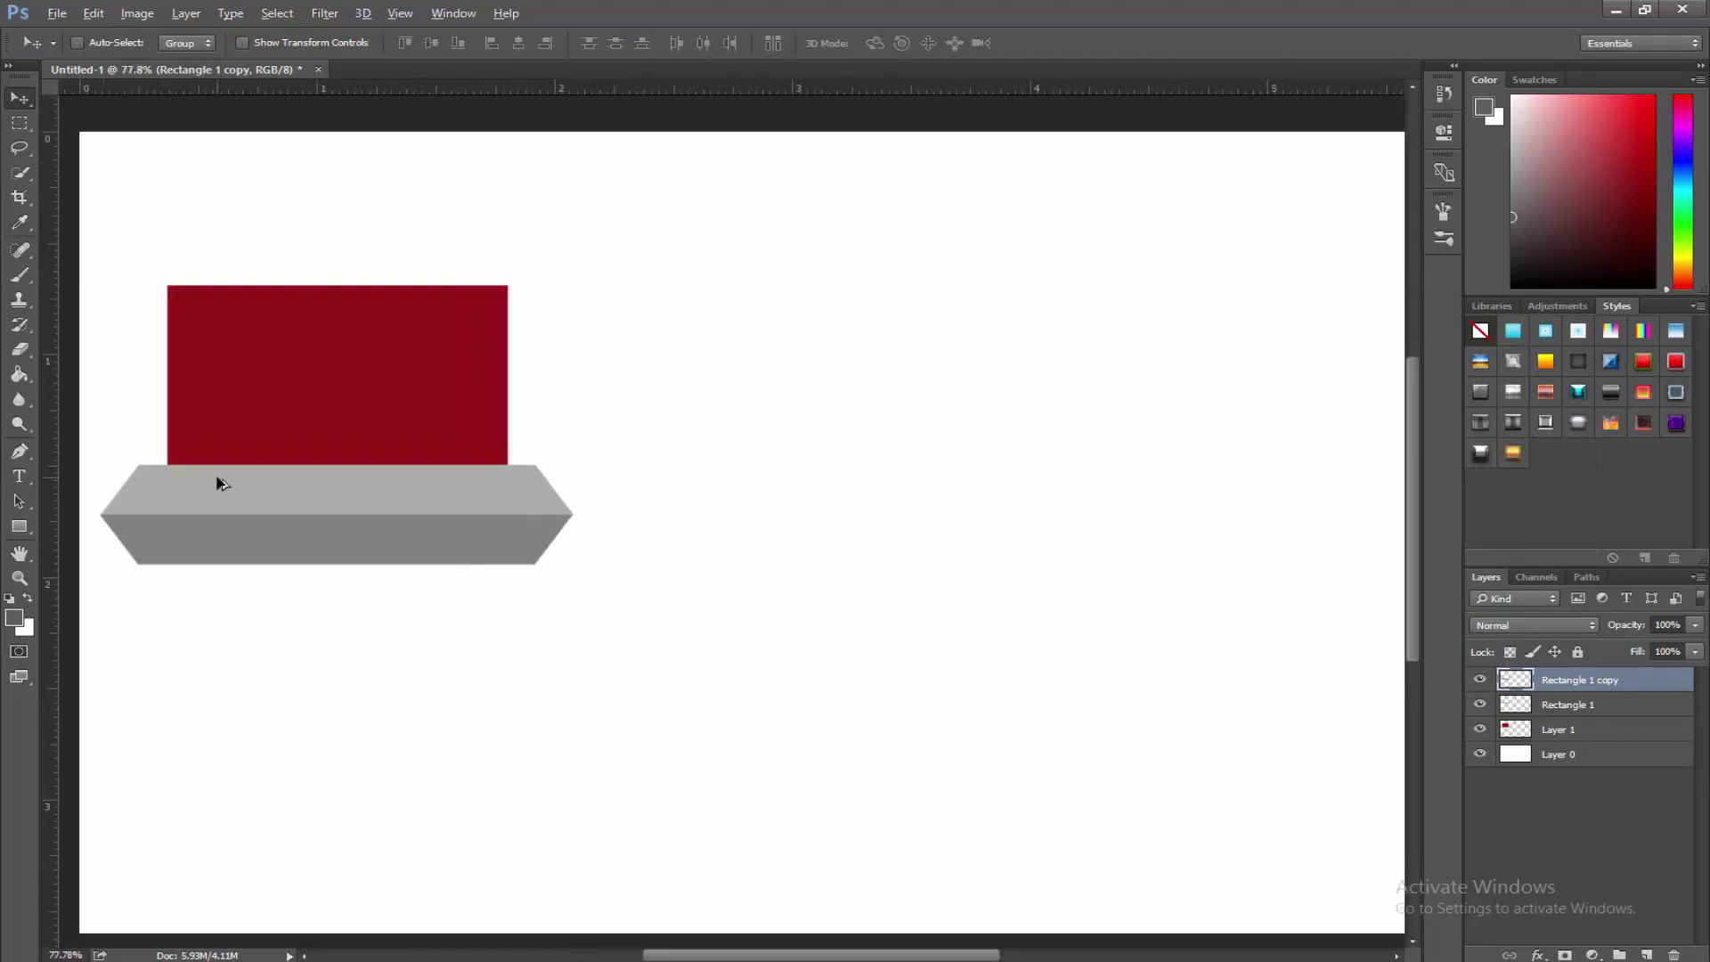
scroll(103, 552, "up", 3)
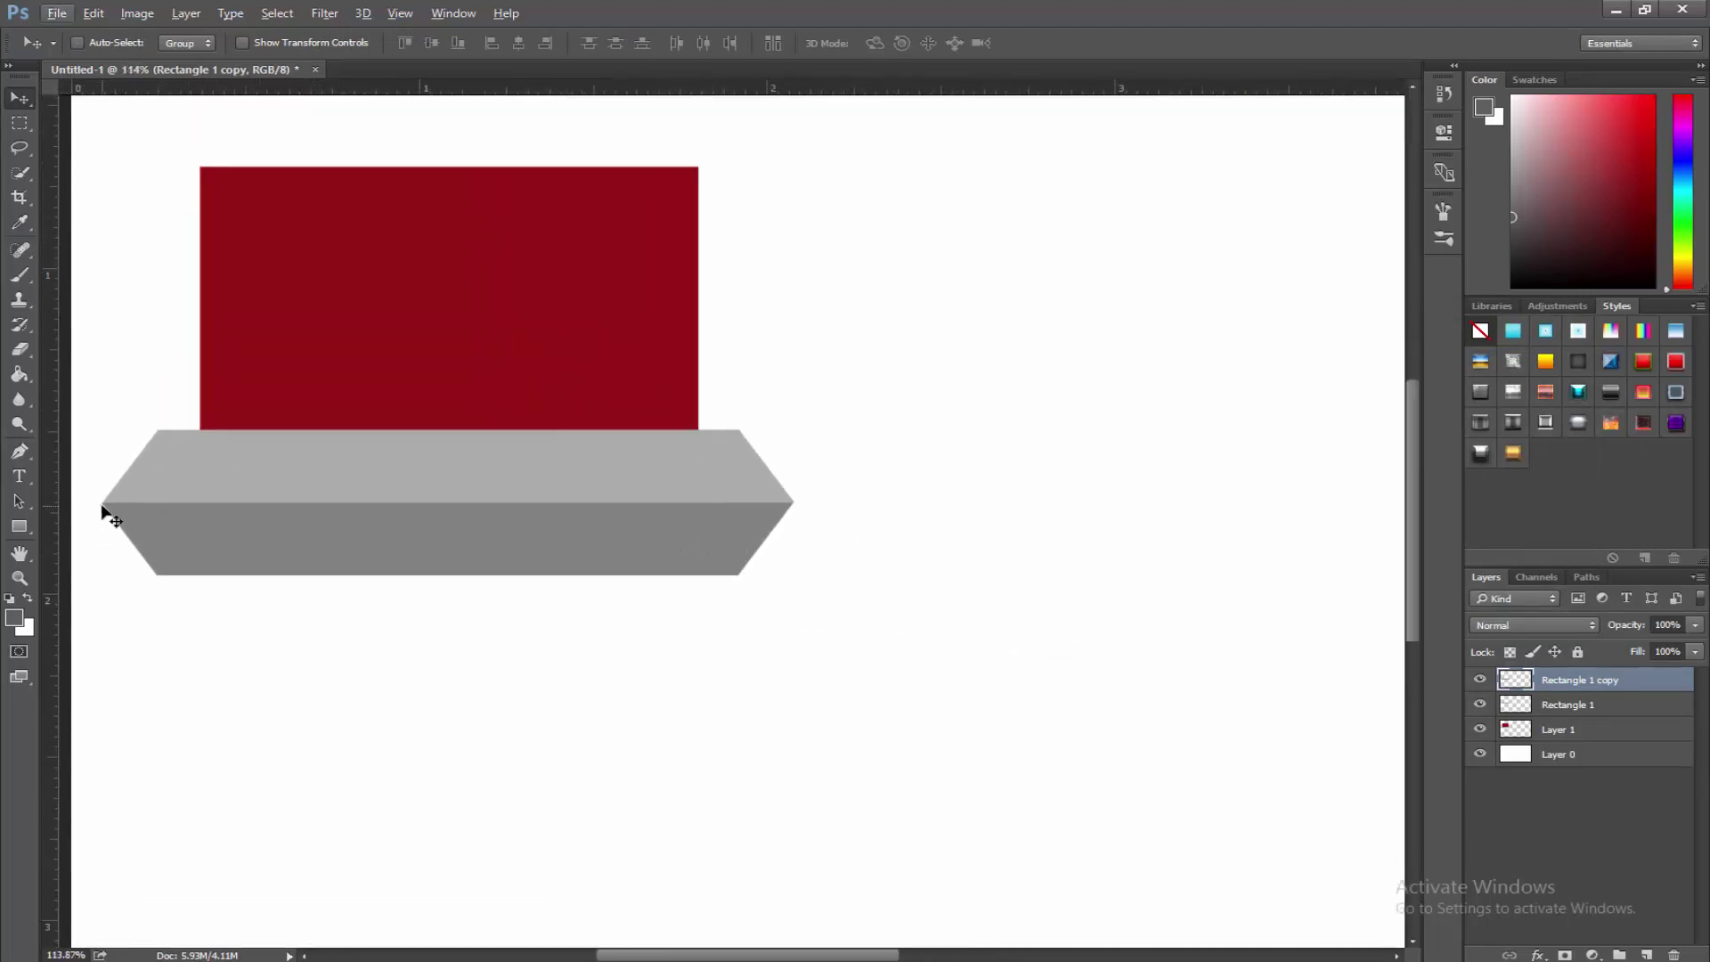
scroll(735, 510, "down", 2)
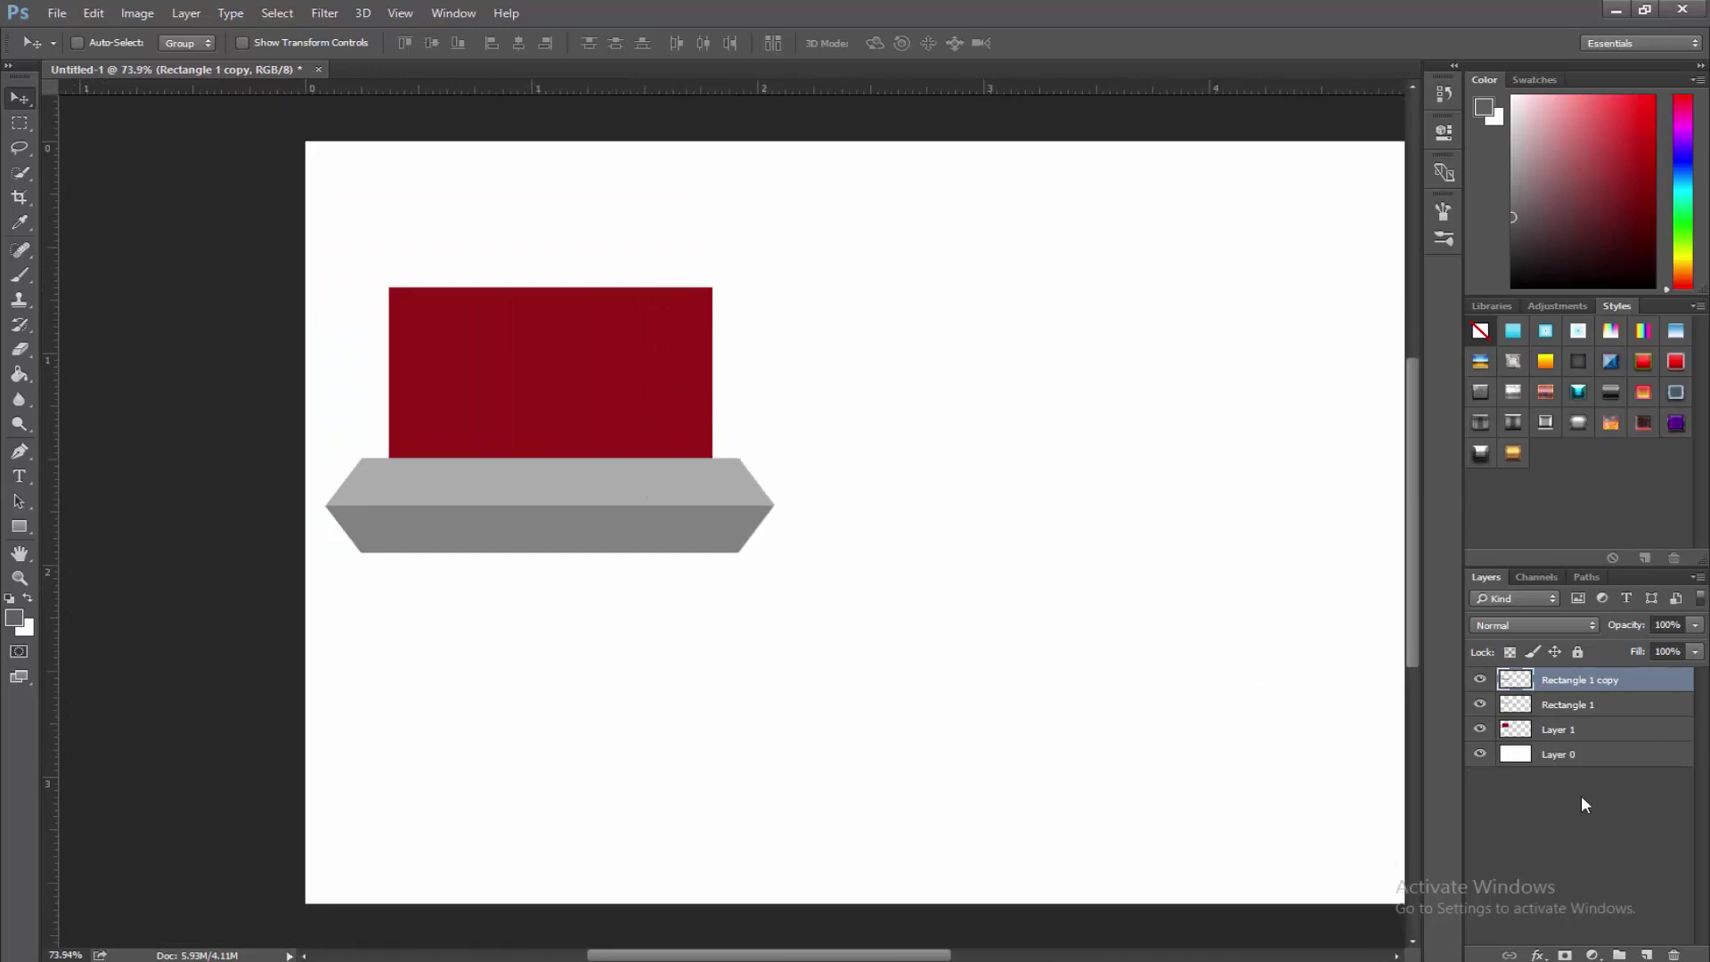
scroll(824, 609, "down", 1)
scroll(145, 486, "up", 1)
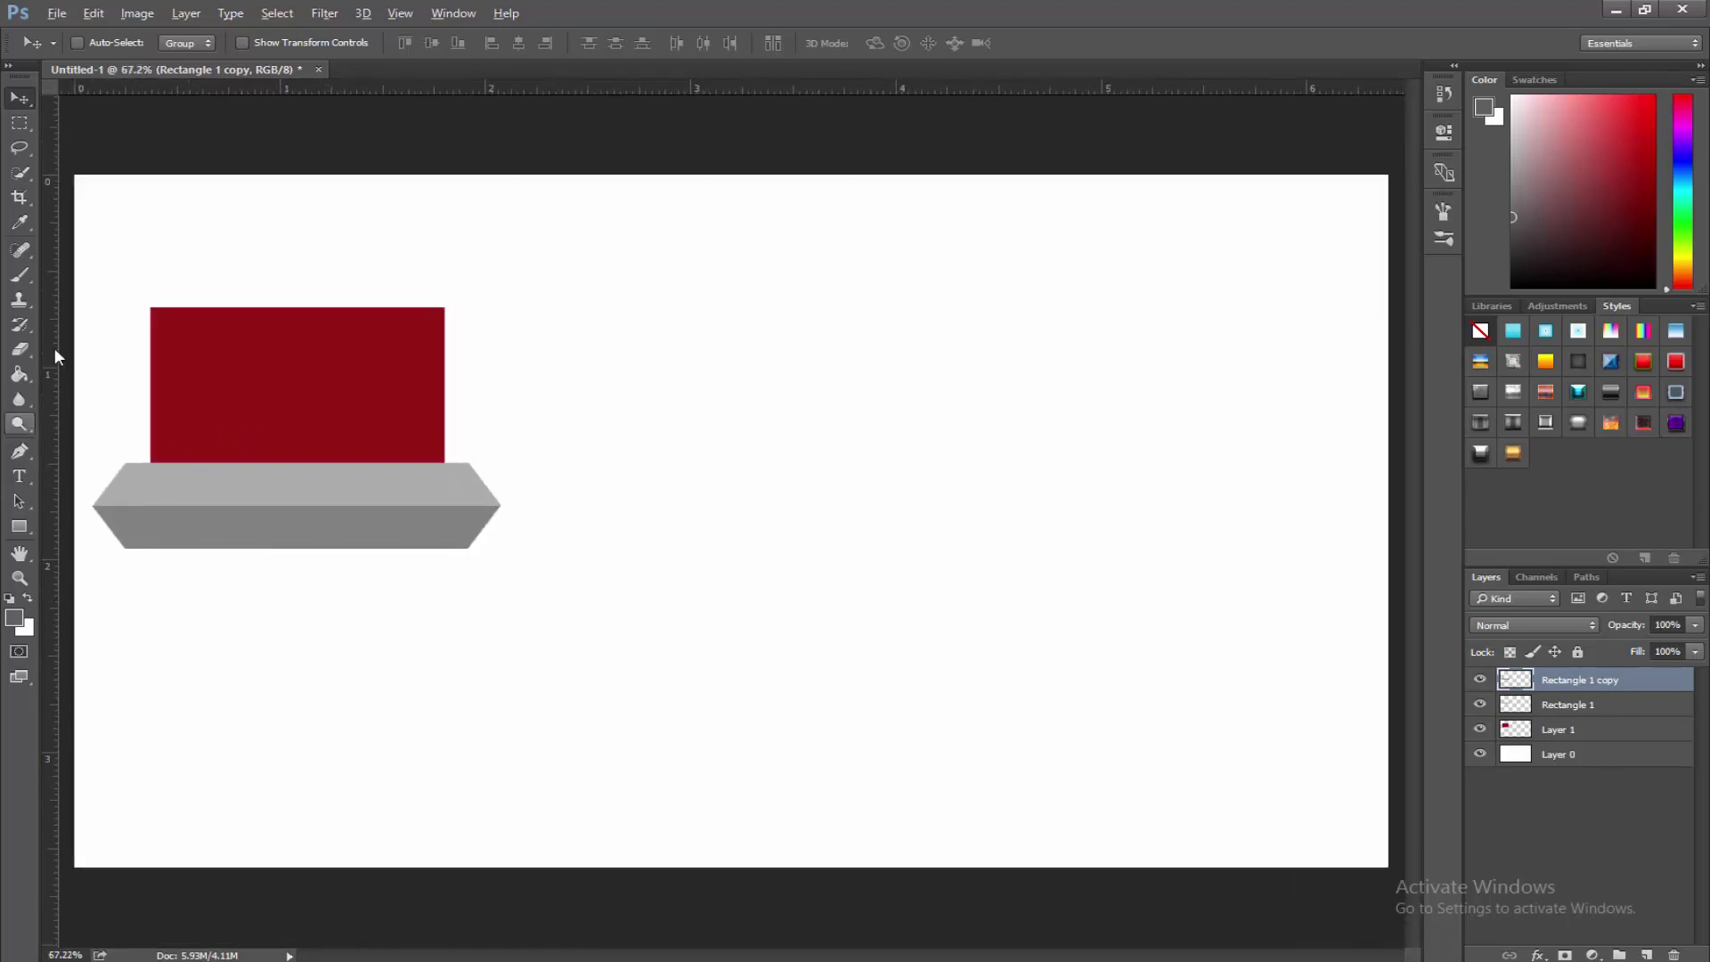
scroll(165, 399, "up", 1)
scroll(165, 399, "up", 1)
scroll(522, 507, "down", 1)
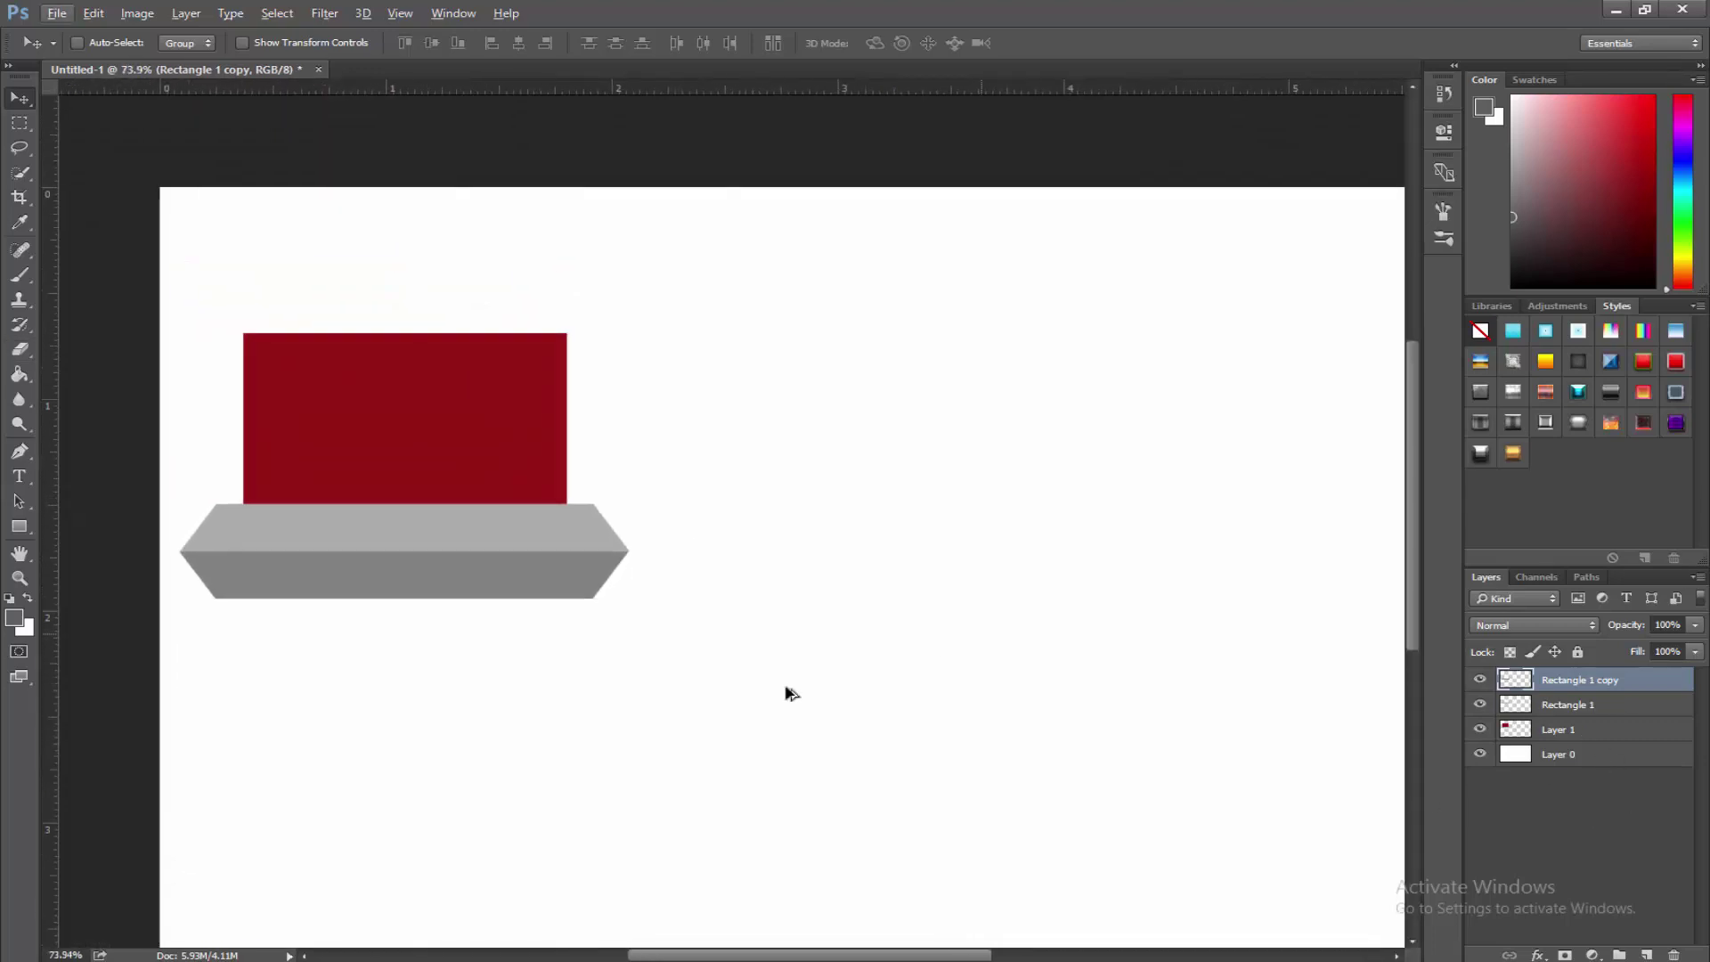
Select both grey trapezoid layers and narrow them together slightly, keeping them centred under the red rectangle.
left_click(1564, 704, "ctrl")
key("ctrl+t")
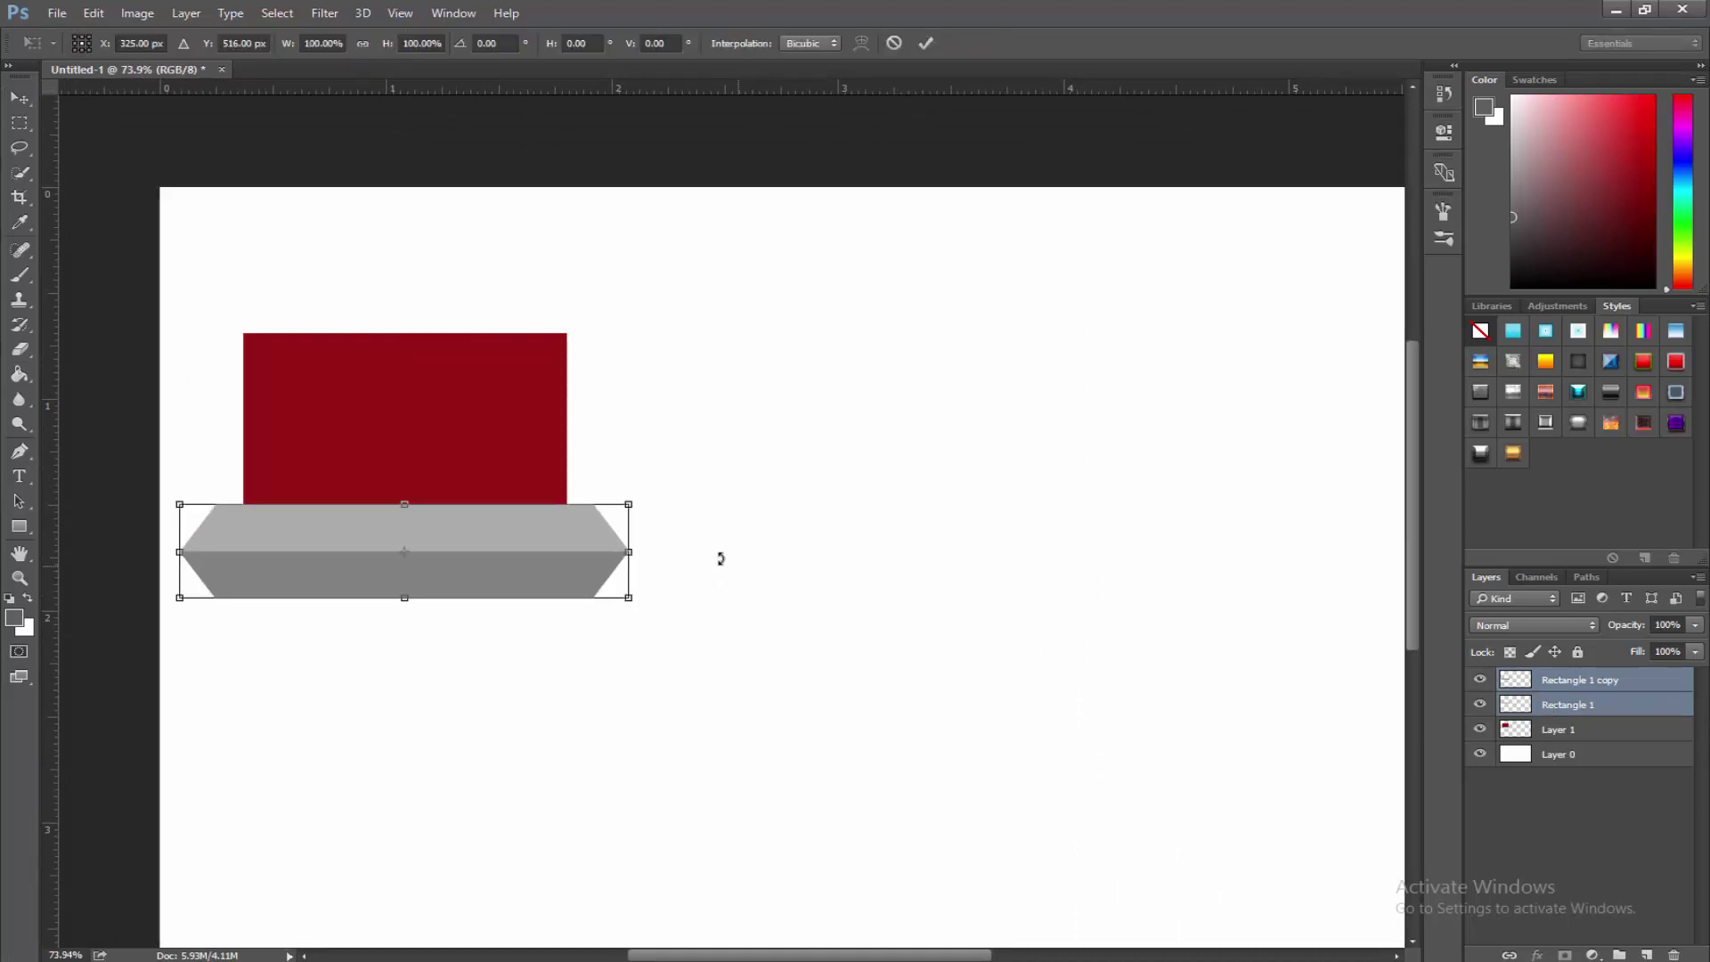
left_click_drag(628, 554, 560, 554)
left_click(923, 47)
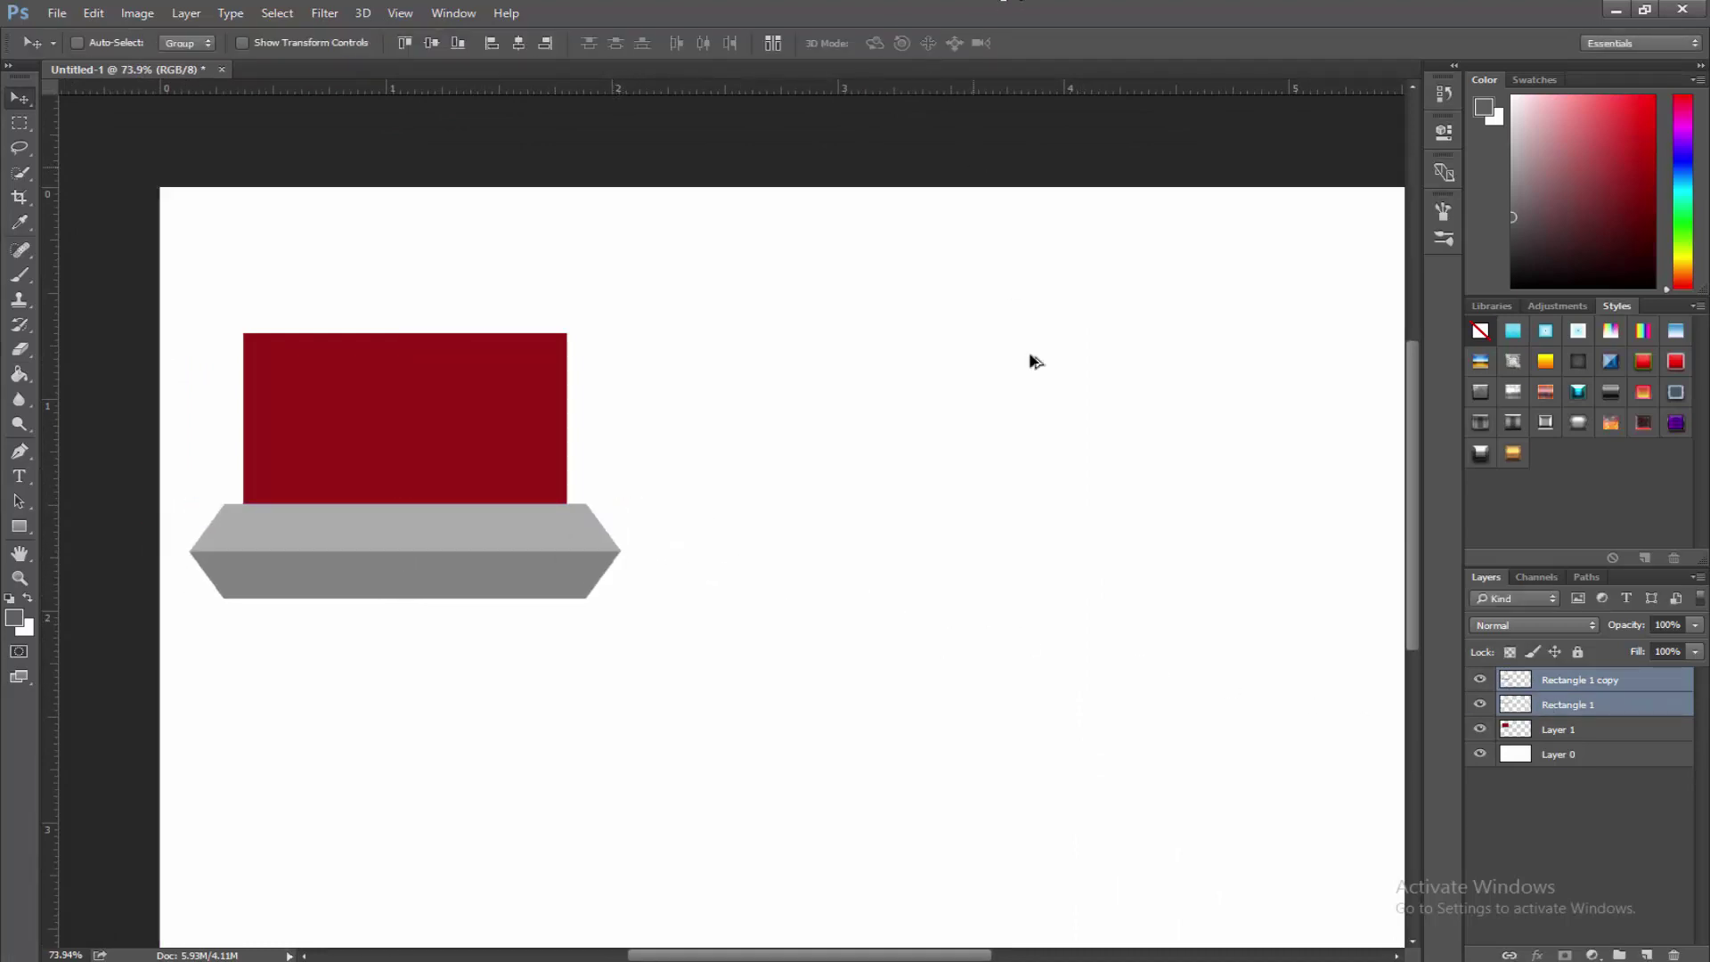
scroll(1051, 437, "down", 9)
scroll(500, 447, "up", 6)
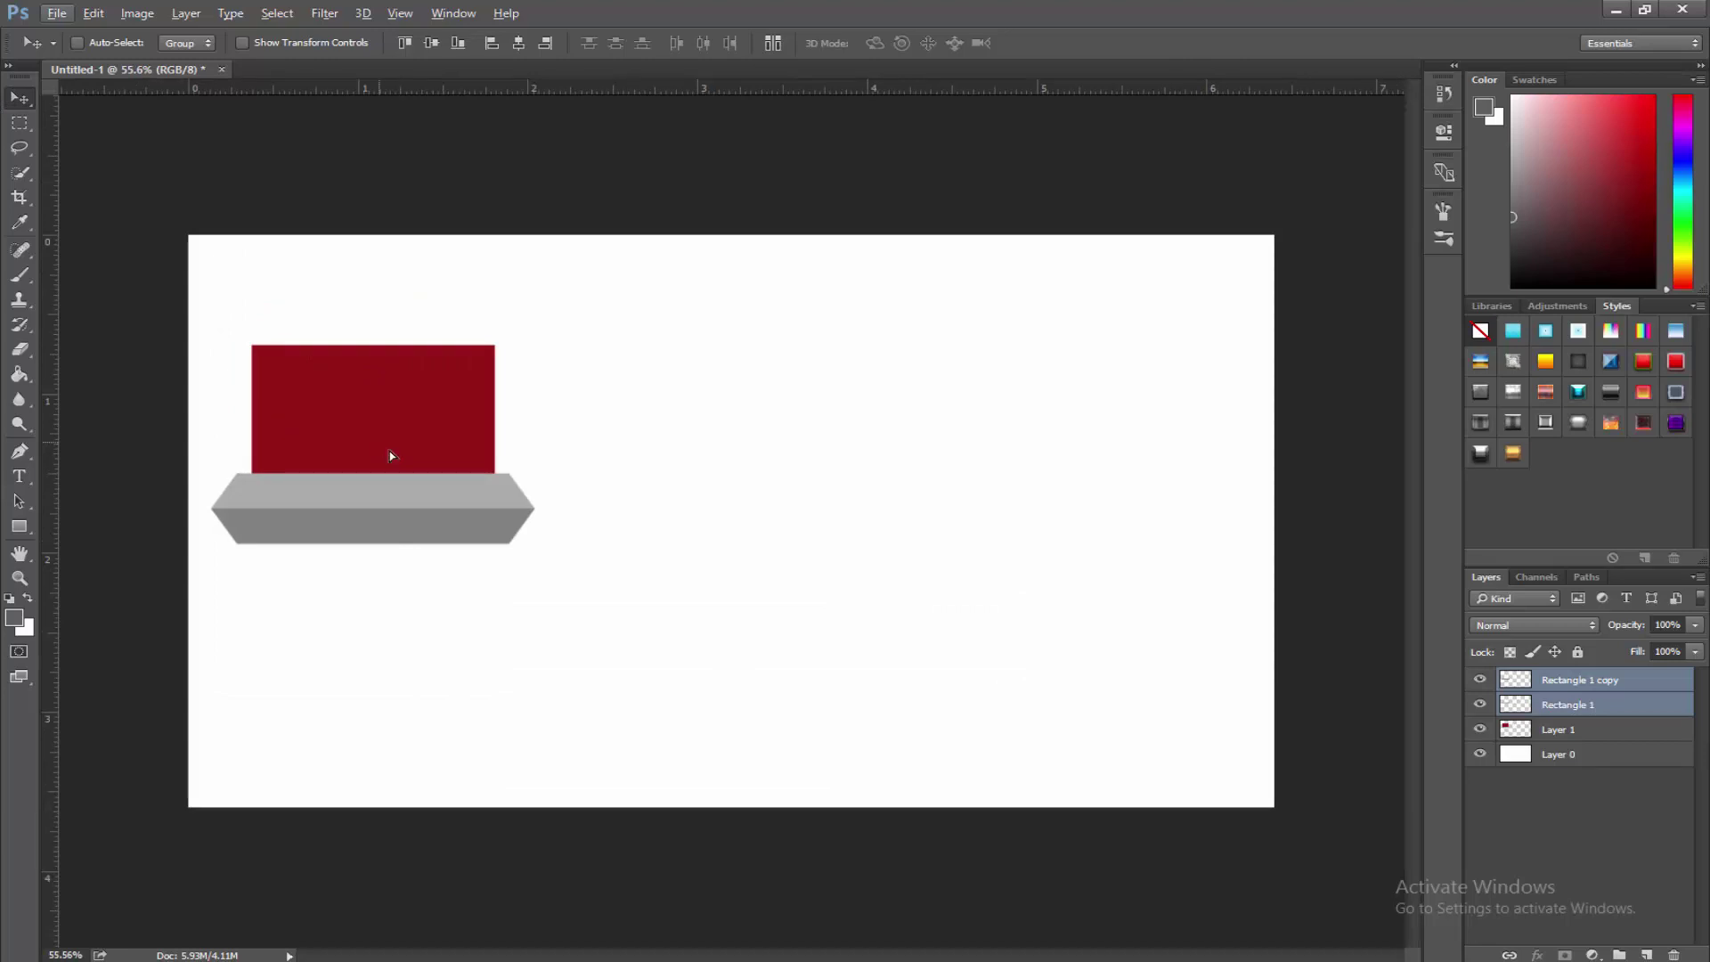
Add the red rectangle's layer to the two selected trapezoid layers and move all three shapes together slightly up and to the right.
left_click_drag(389, 451, 396, 462)
key("ctrl+z")
left_click(1585, 730, "shift")
left_click_drag(652, 507, 605, 463)
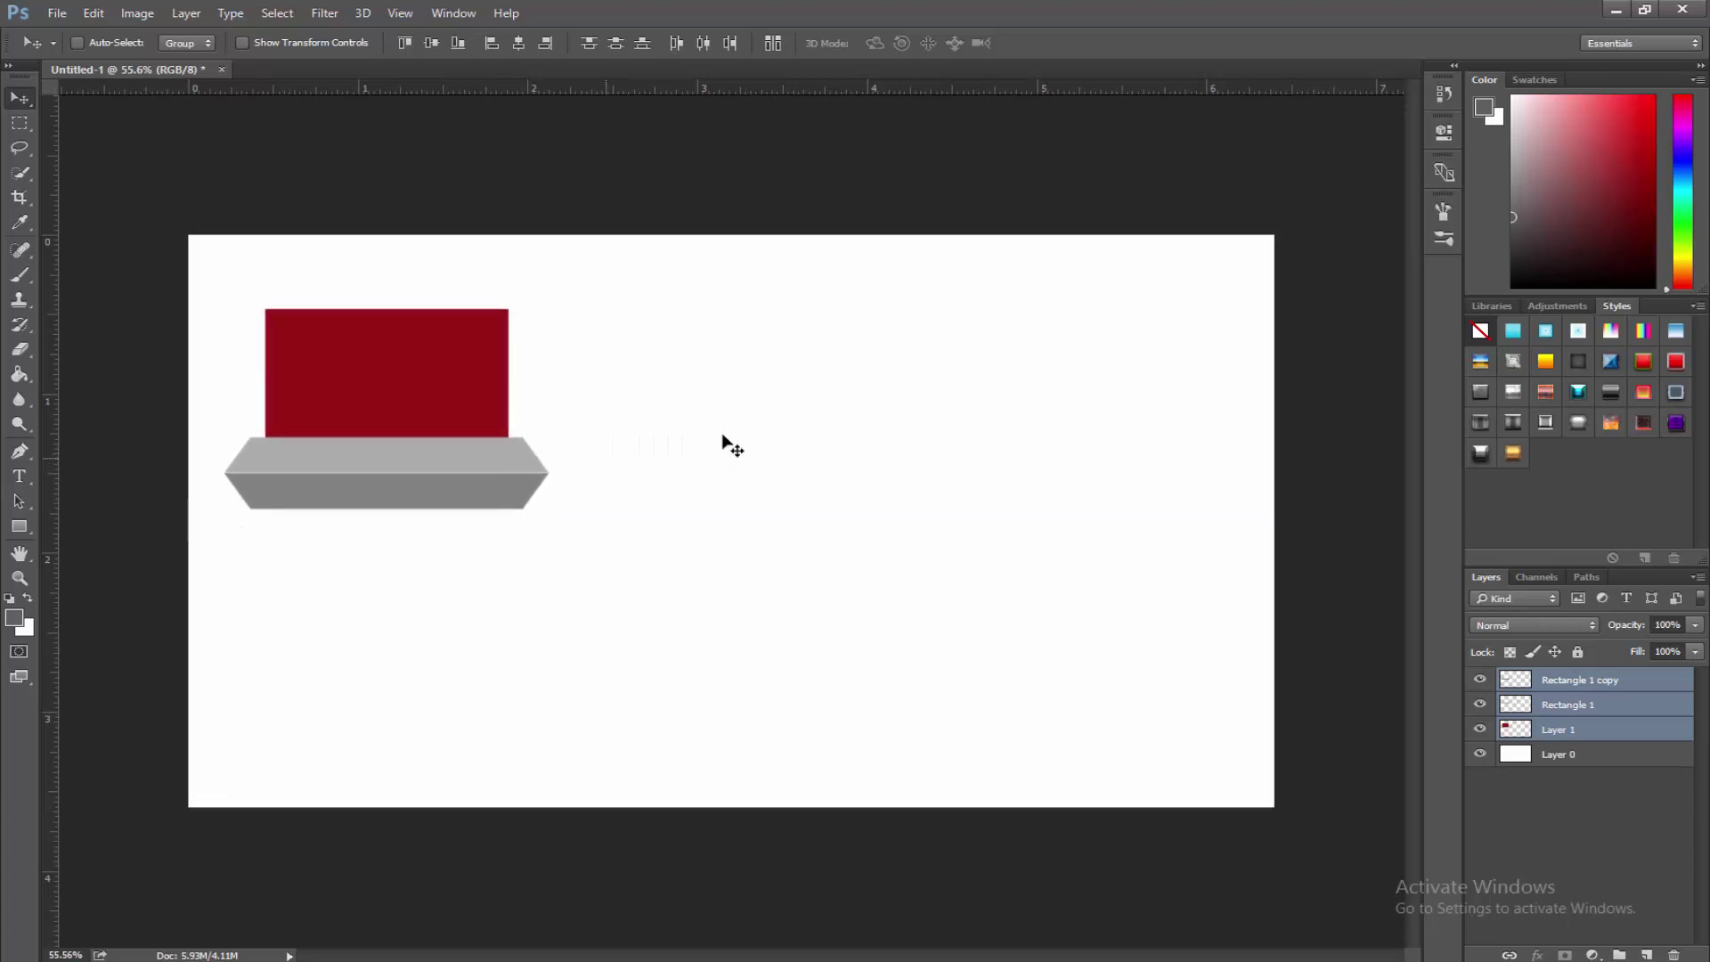
Examine the red rectangle and the grey base at several zoom levels.
left_click(1630, 687)
scroll(259, 470, "up", 5)
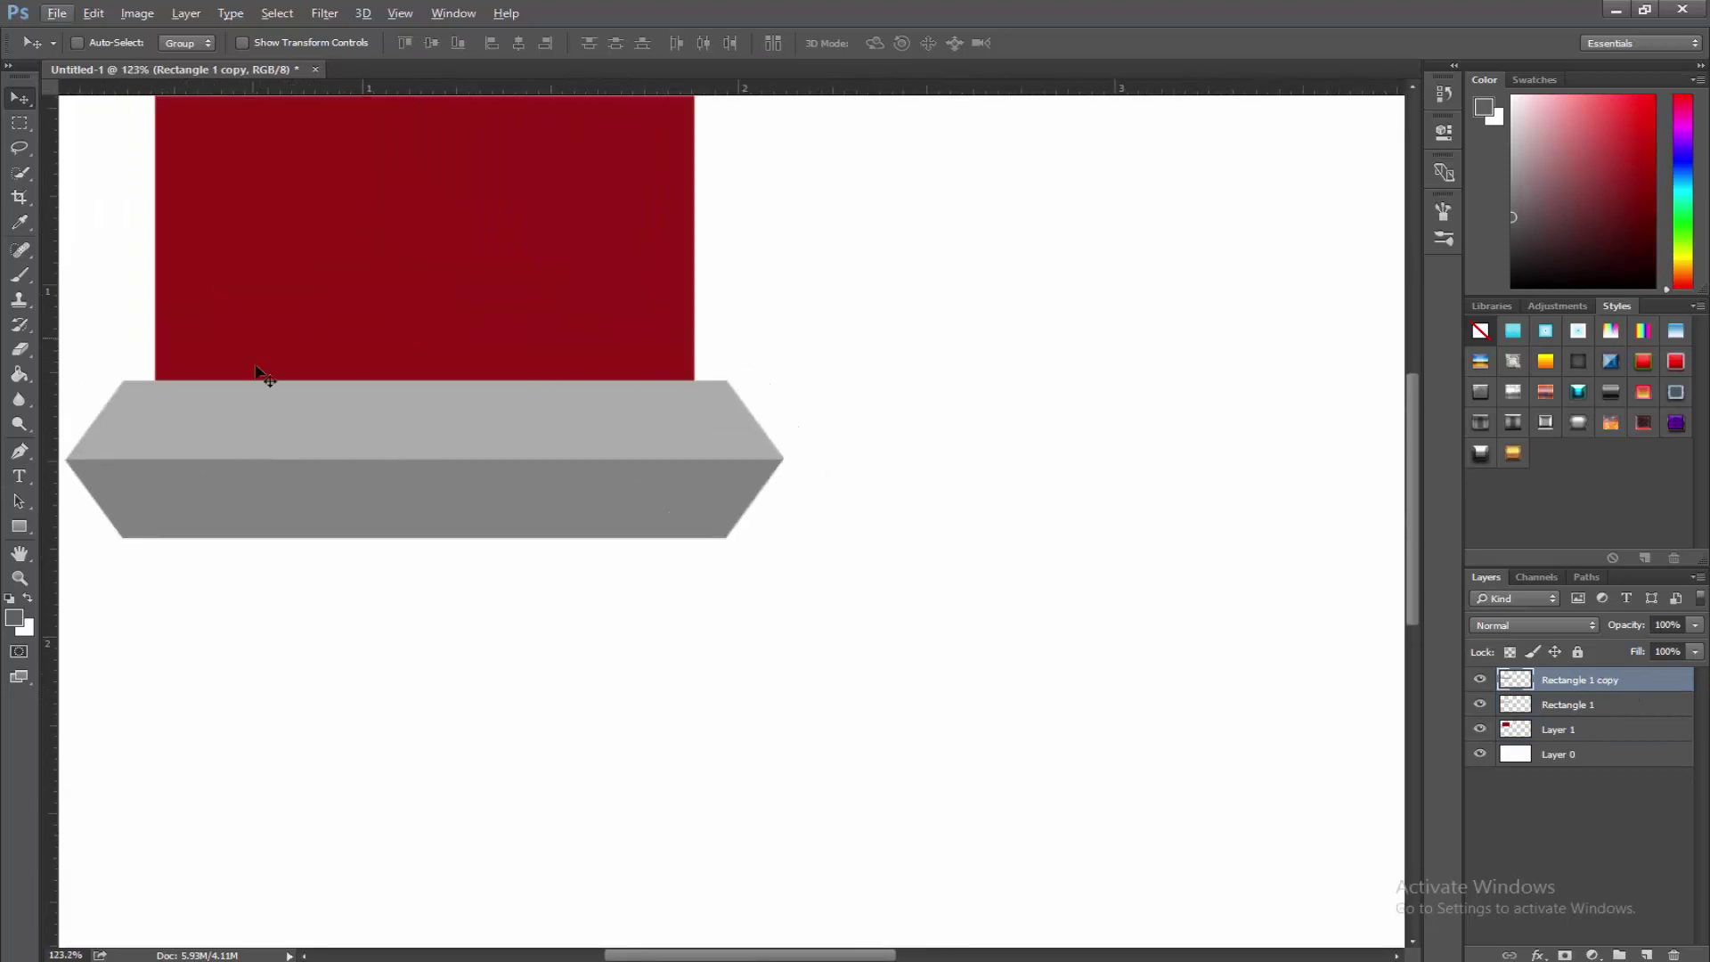
scroll(568, 392, "down", 4)
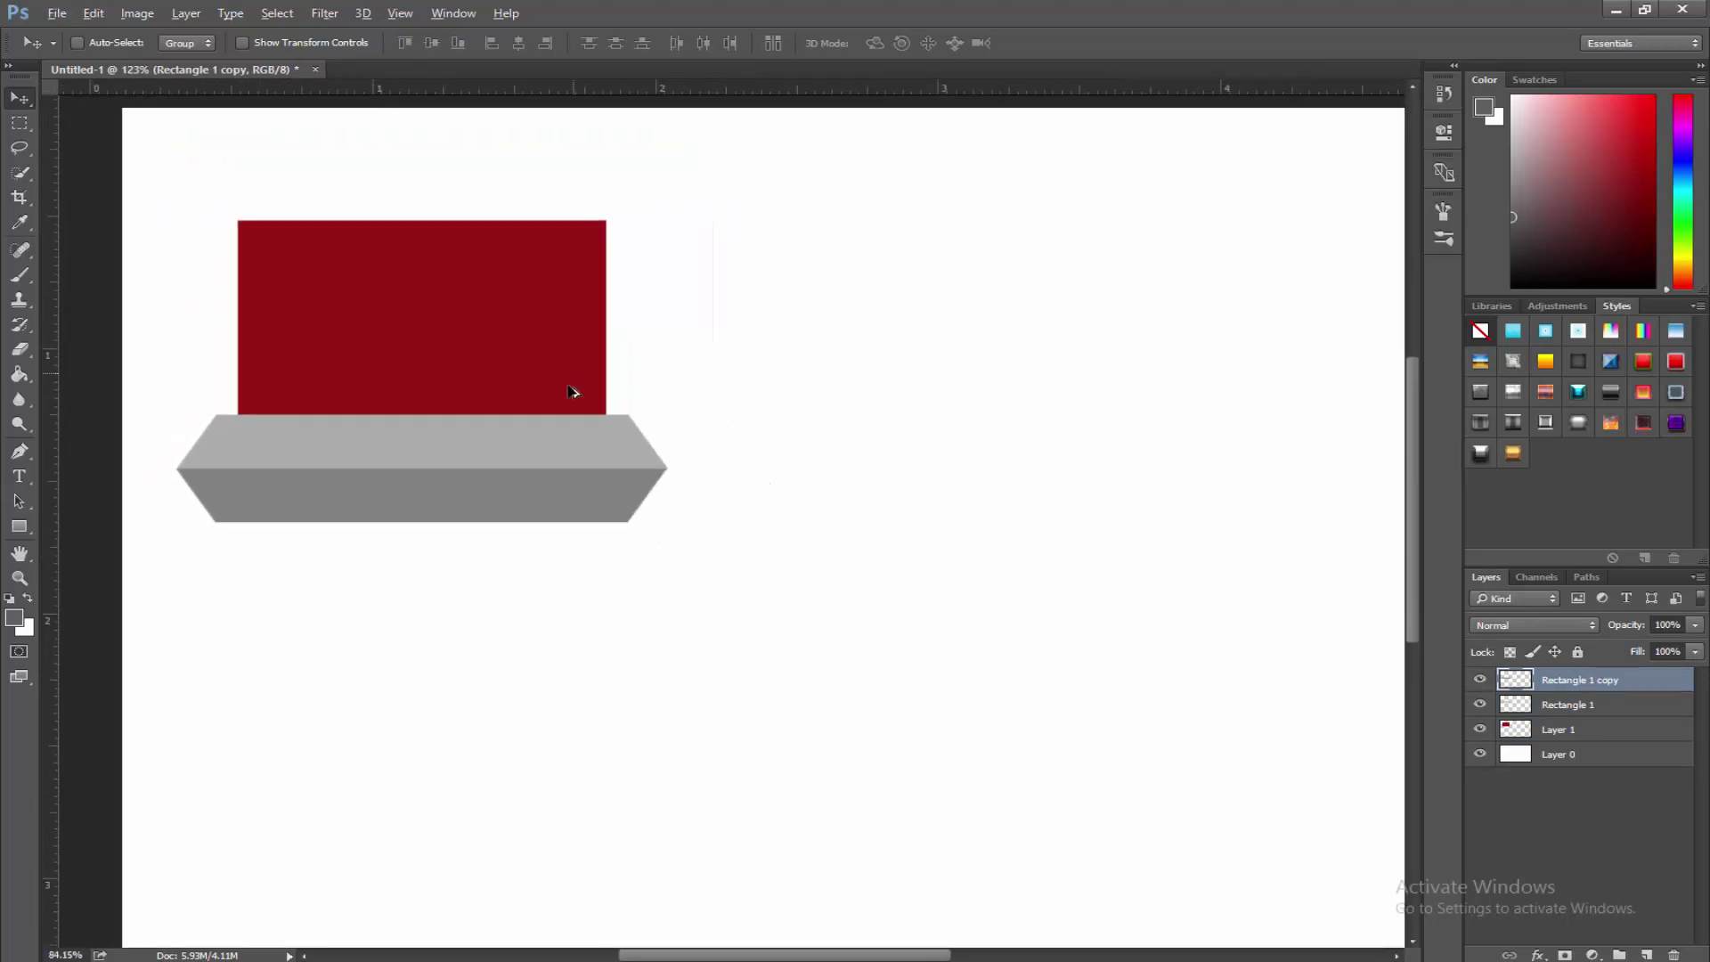
scroll(568, 388, "down", 3)
scroll(1022, 523, "up", 2)
scroll(101, 349, "up", 2)
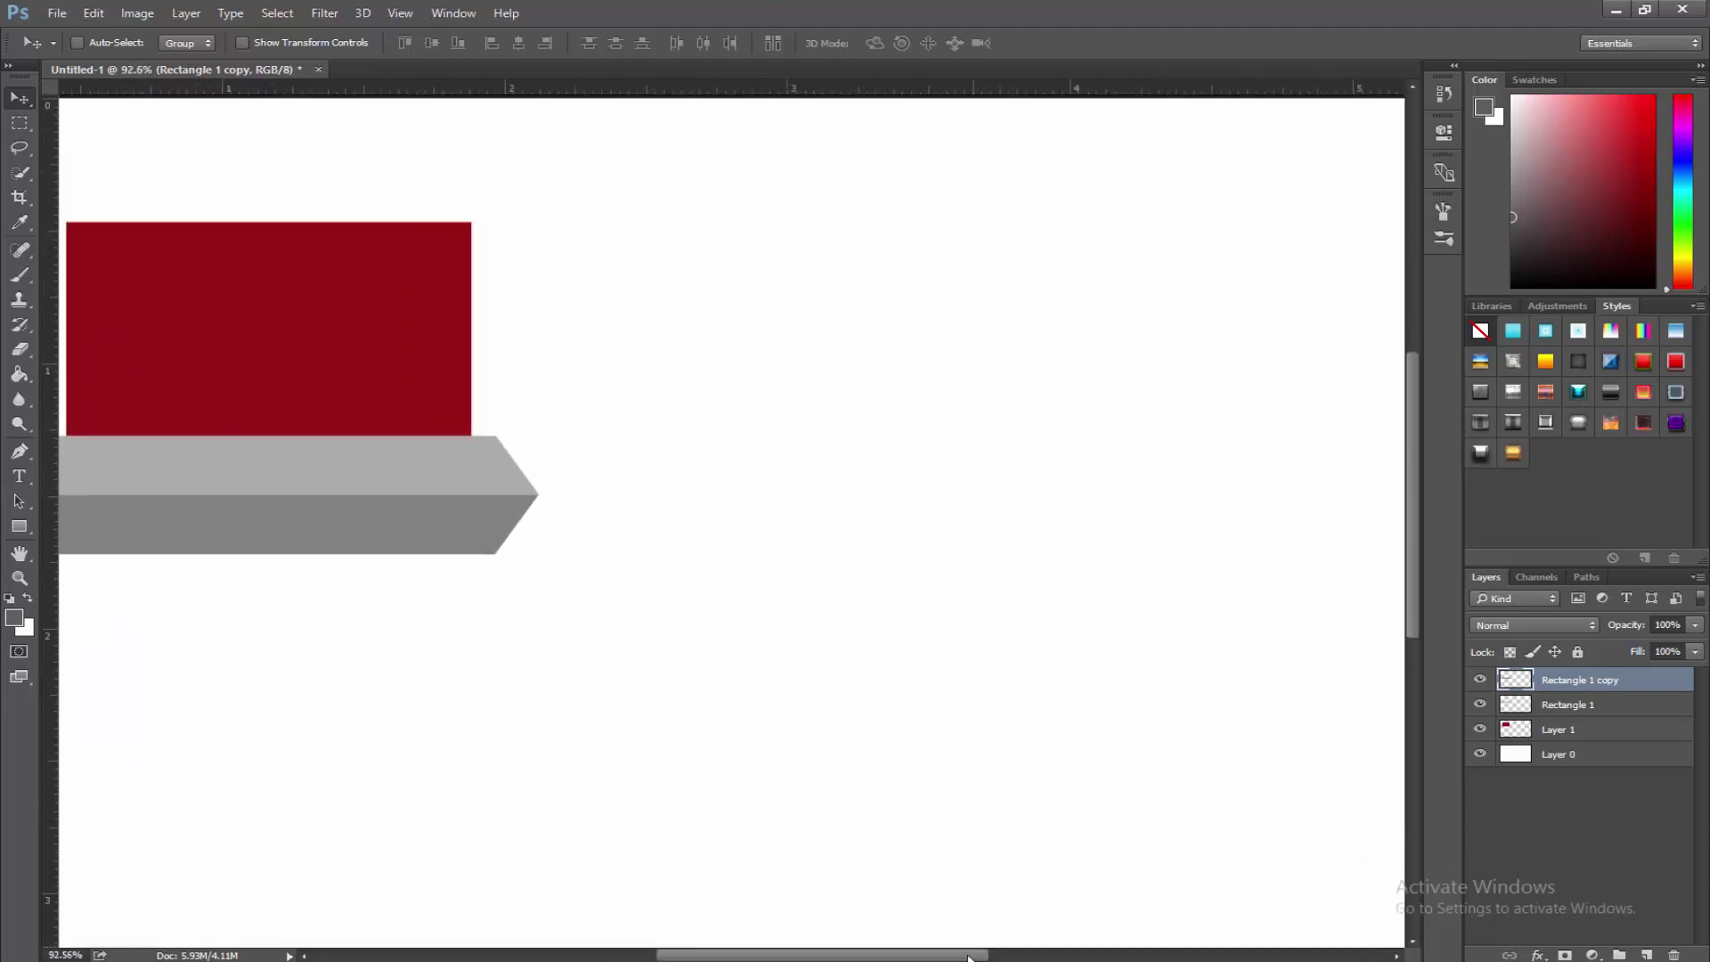
left_click_drag(969, 957, 893, 948)
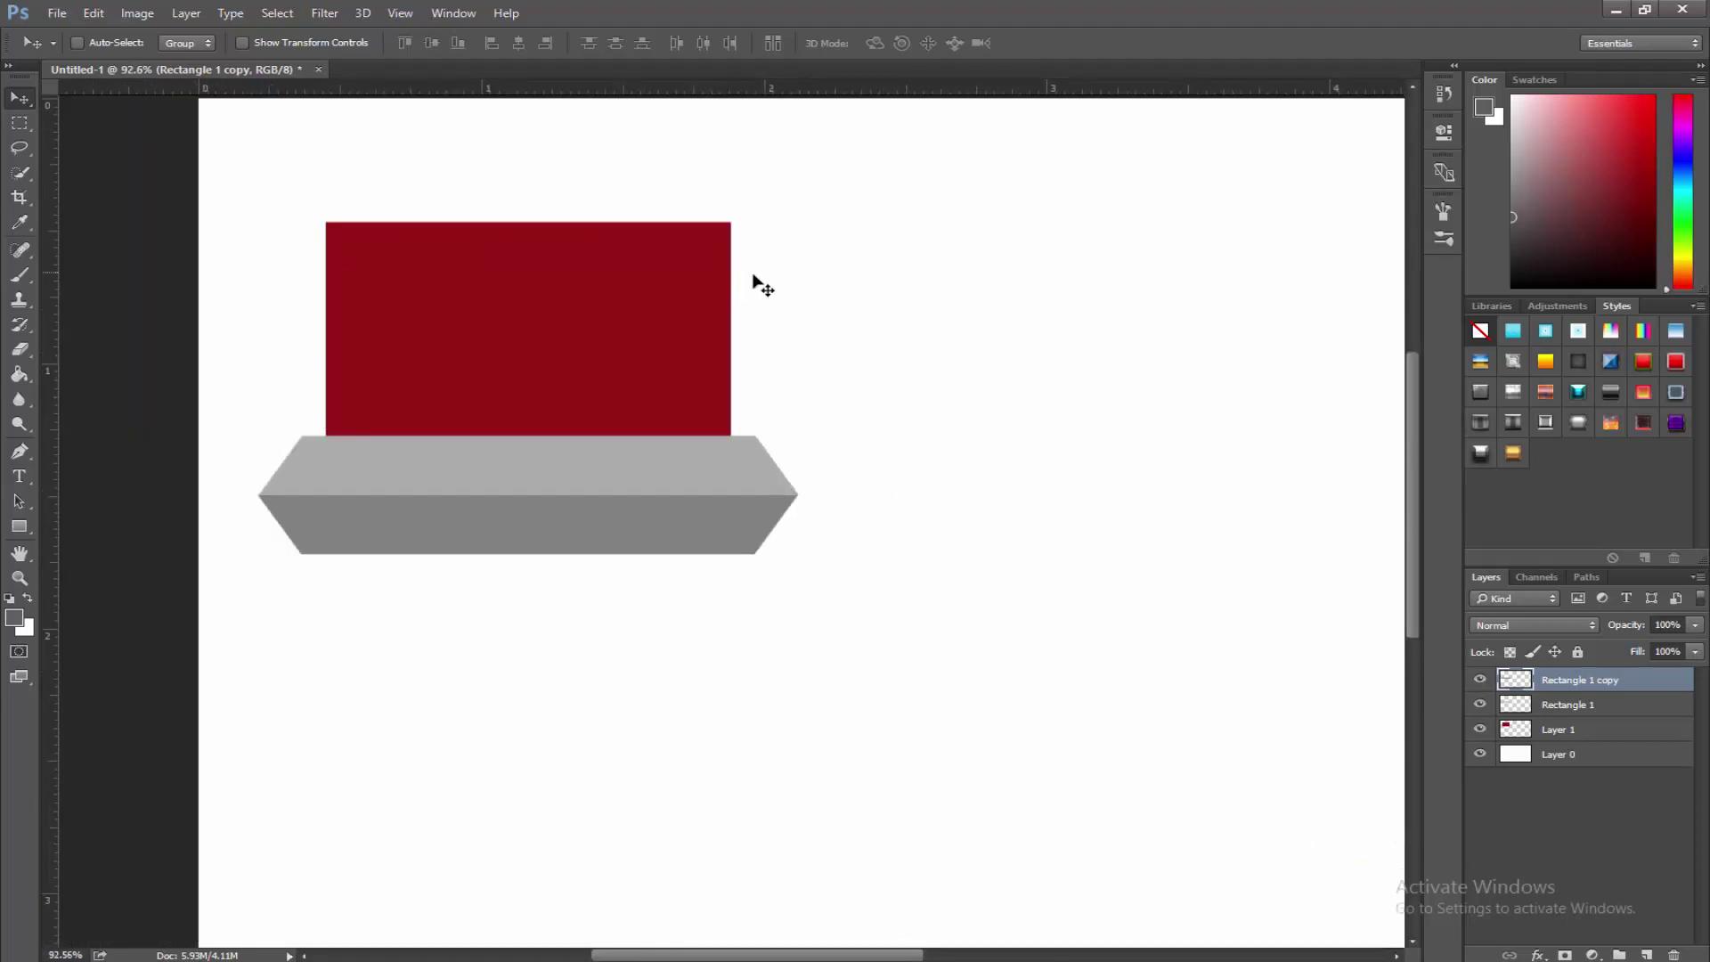
left_click(1556, 732)
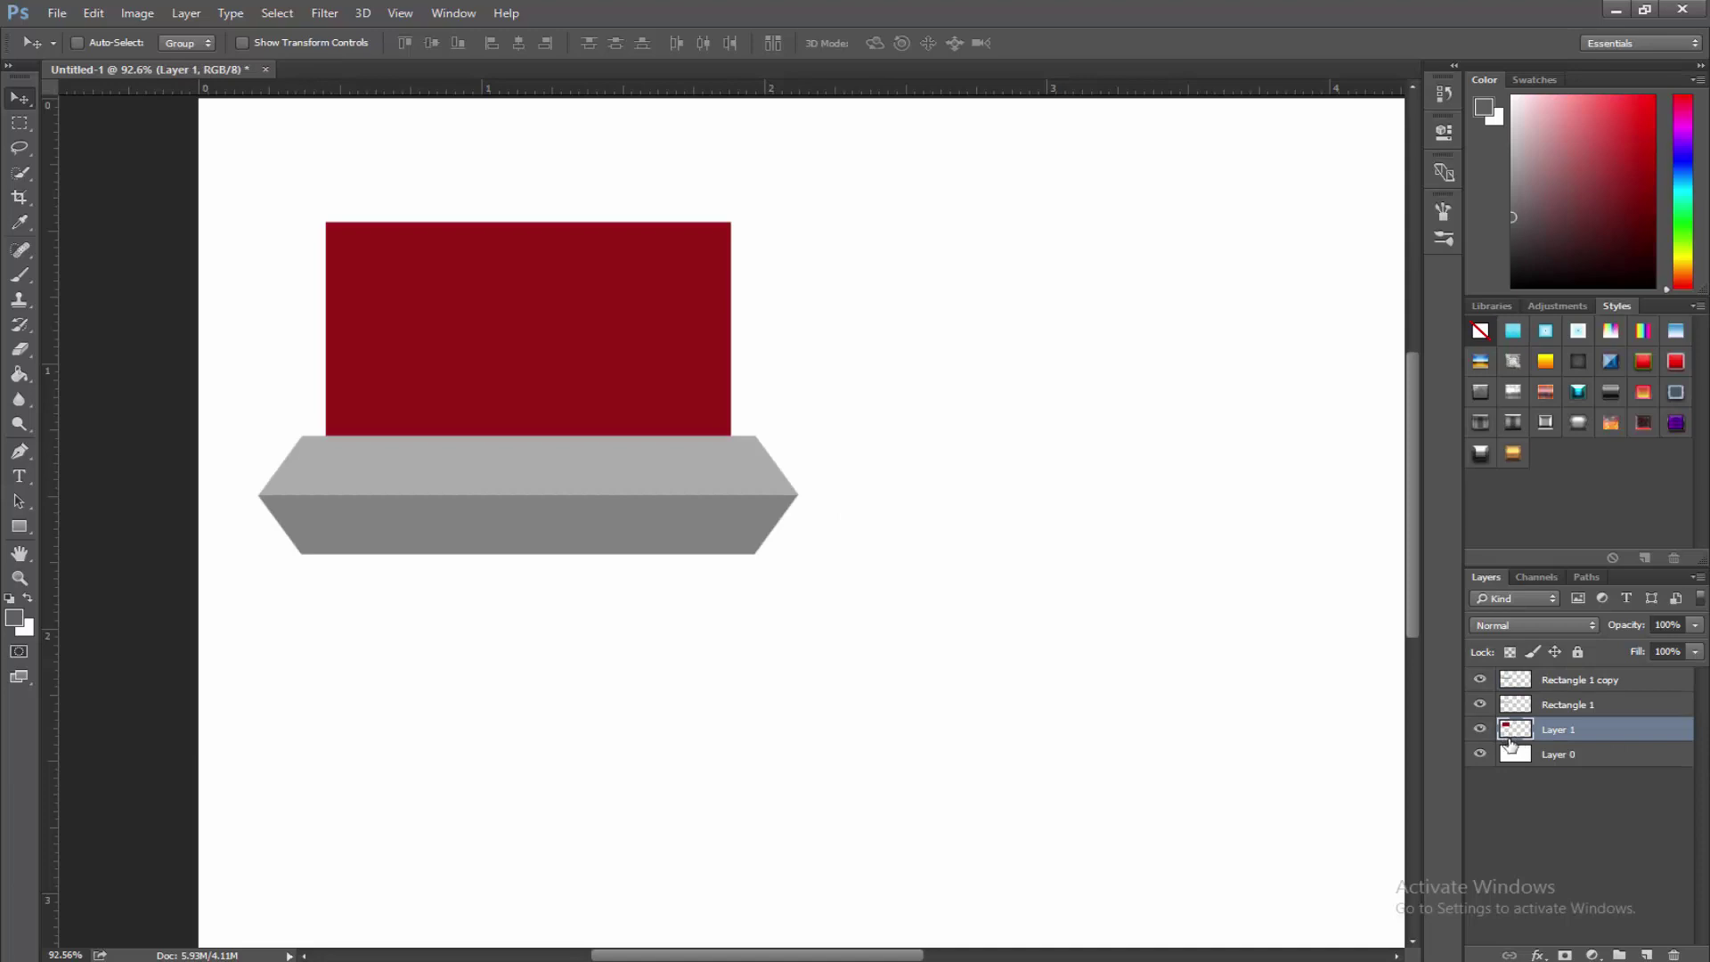
double_click(1509, 744)
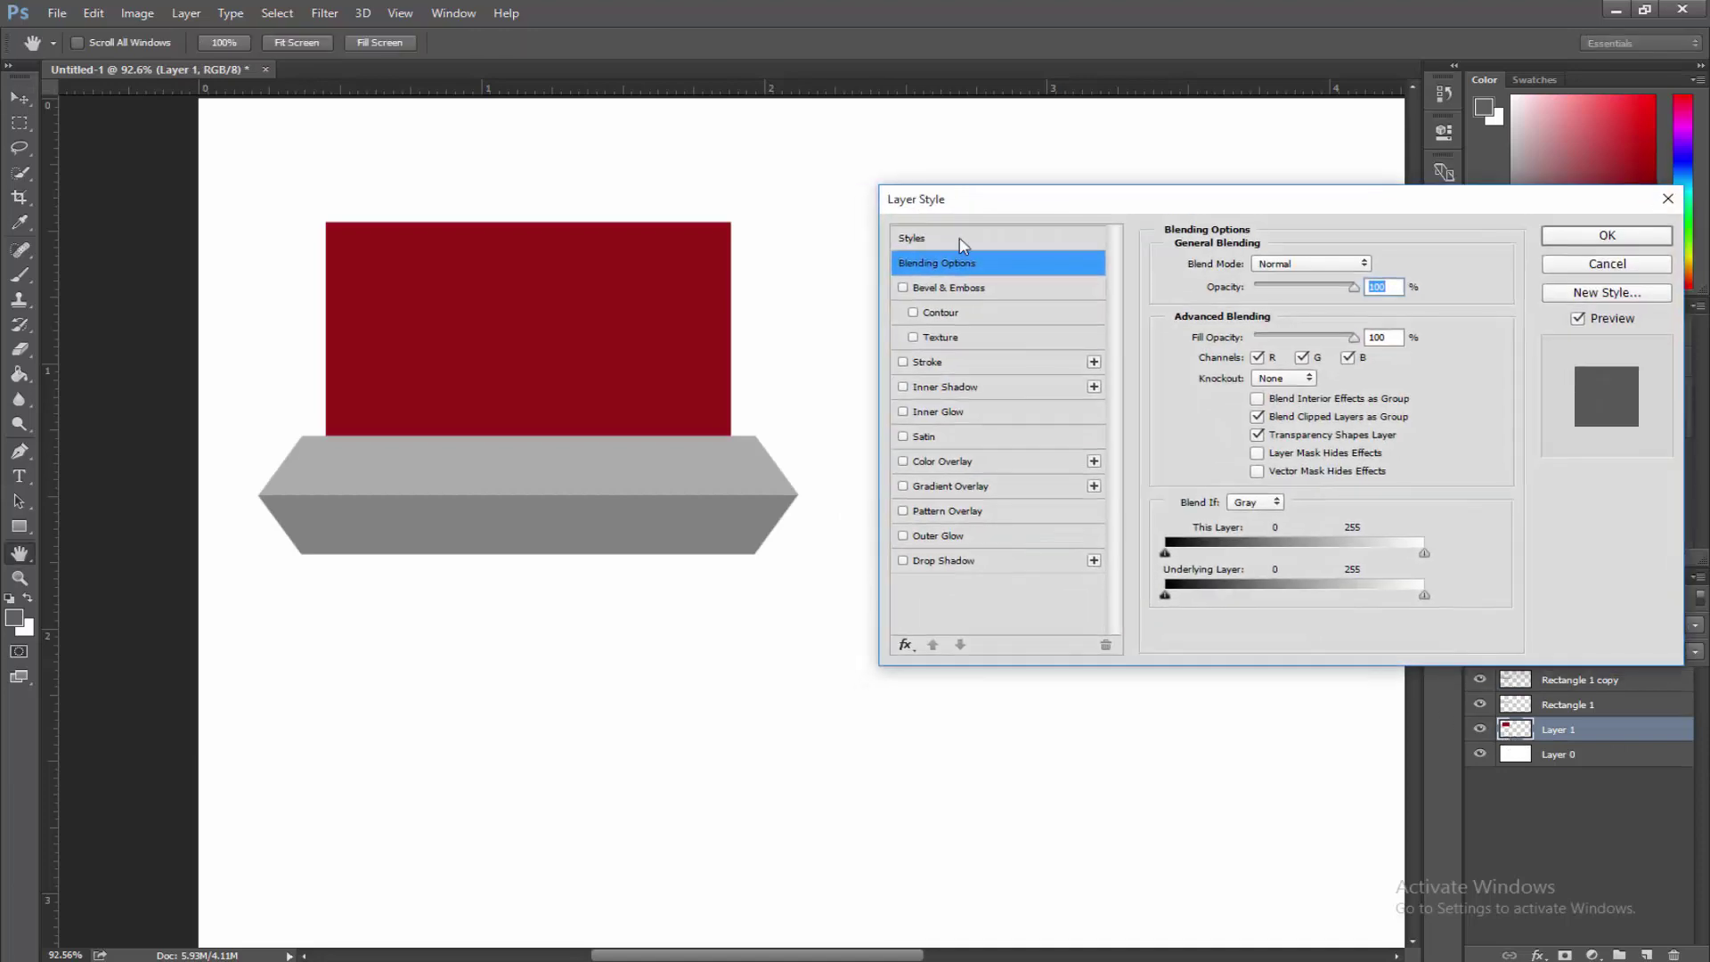
left_click(931, 362)
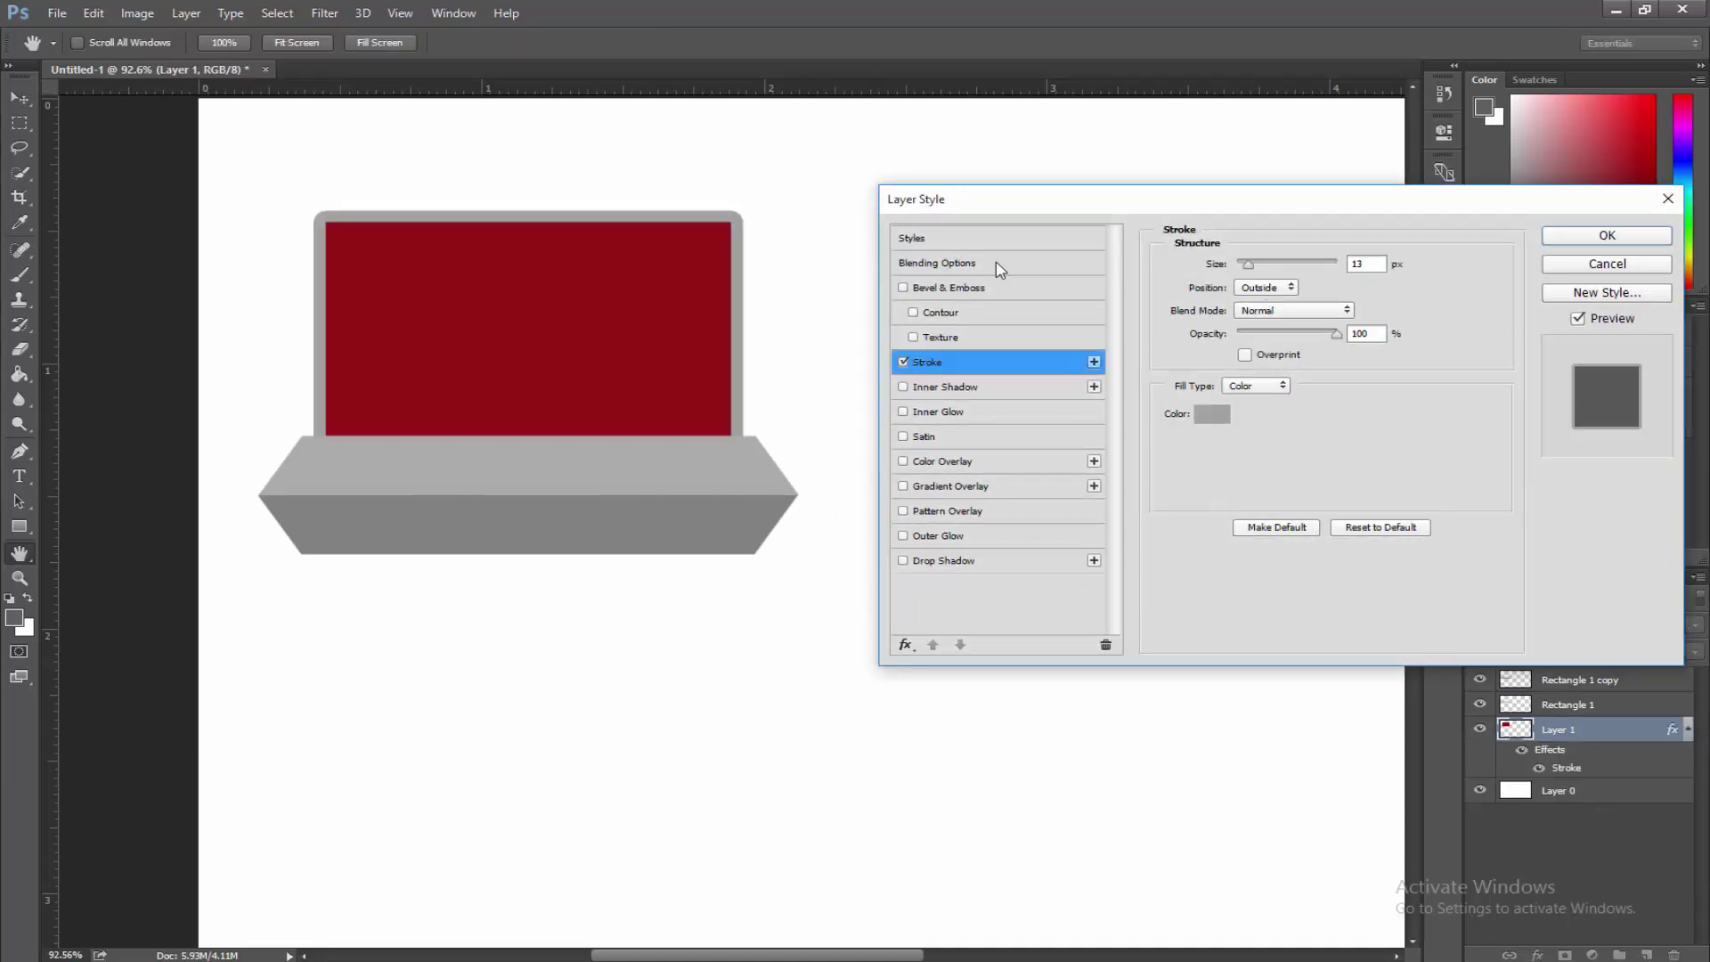
scroll(708, 214, "up", 6)
scroll(749, 210, "down", 7)
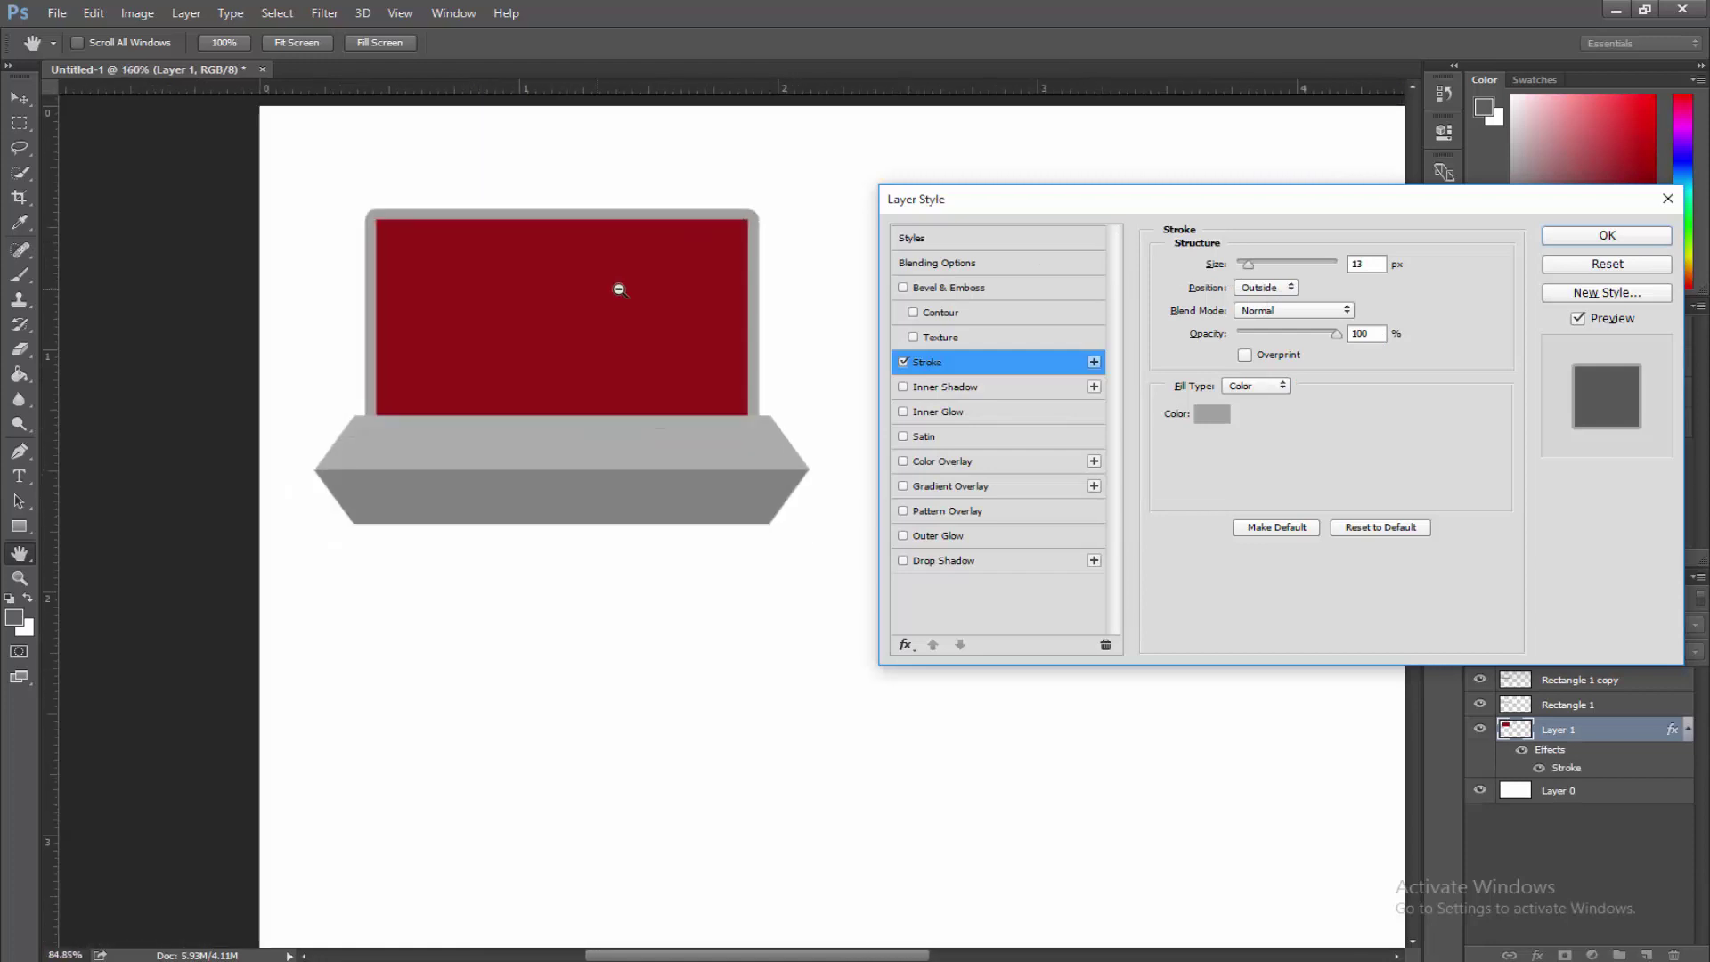
left_click(1608, 265)
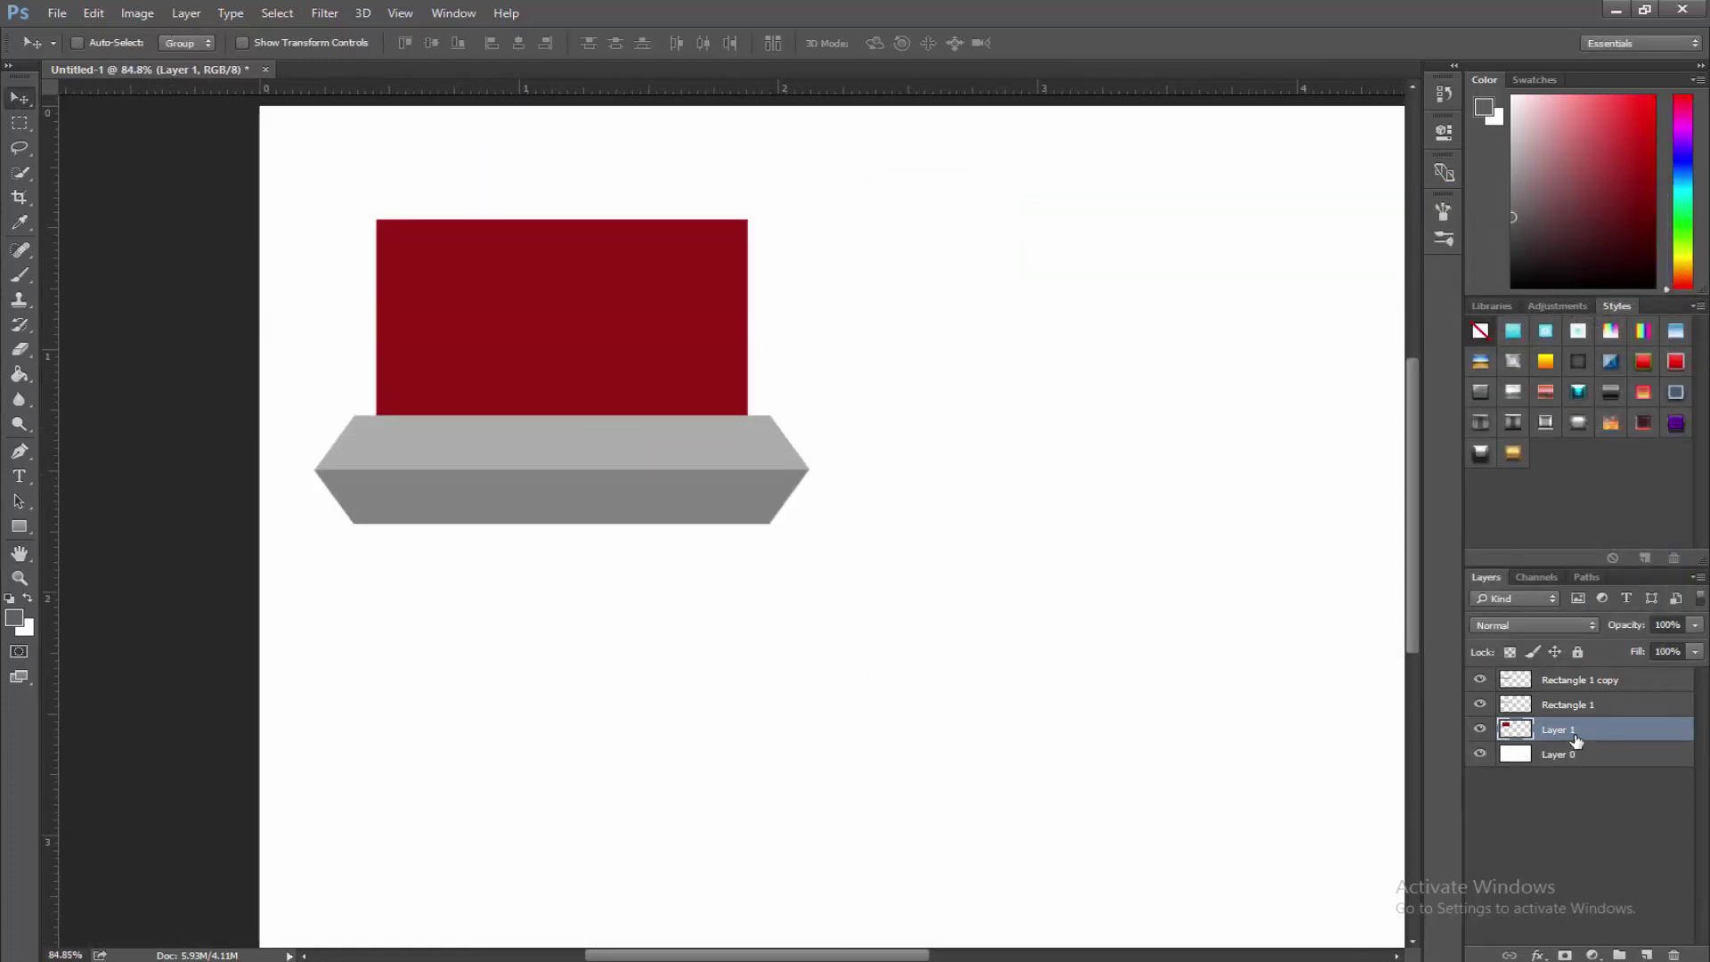
Duplicate the red rectangle's layer beneath the original and darken the copy with Hue/Saturation, setting lightness to -39.
left_click_drag(1585, 735, 1606, 777)
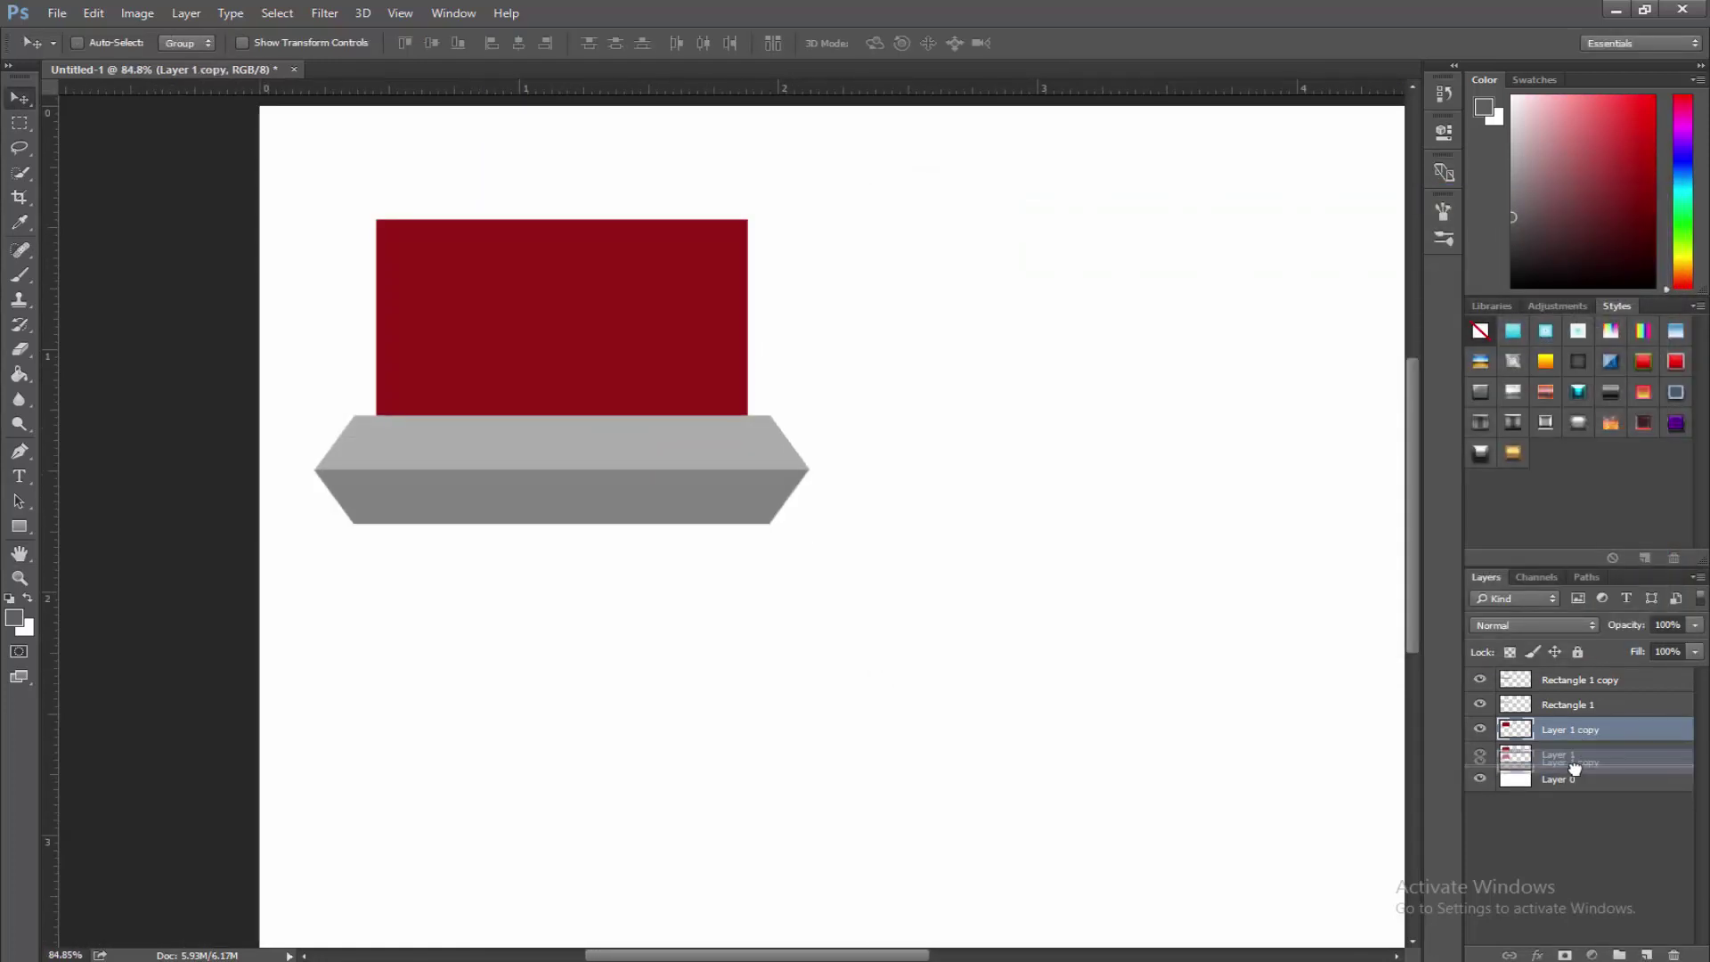
key("ctrl+u")
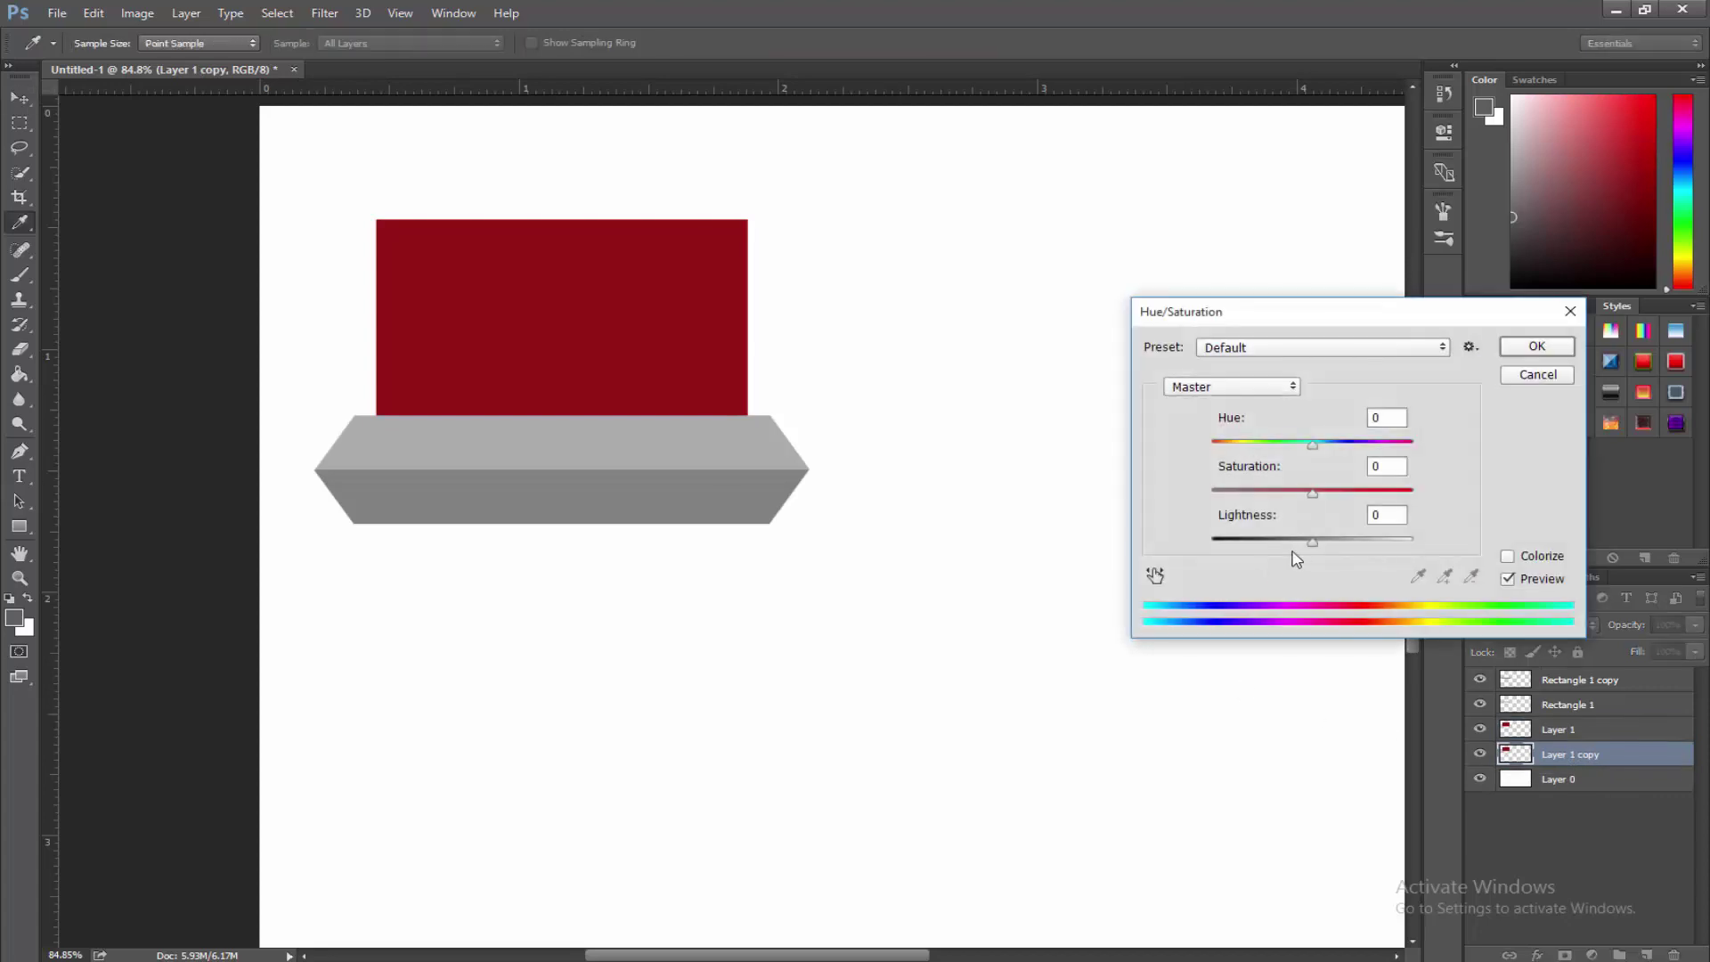
left_click_drag(1313, 545, 1278, 543)
left_click(1536, 346)
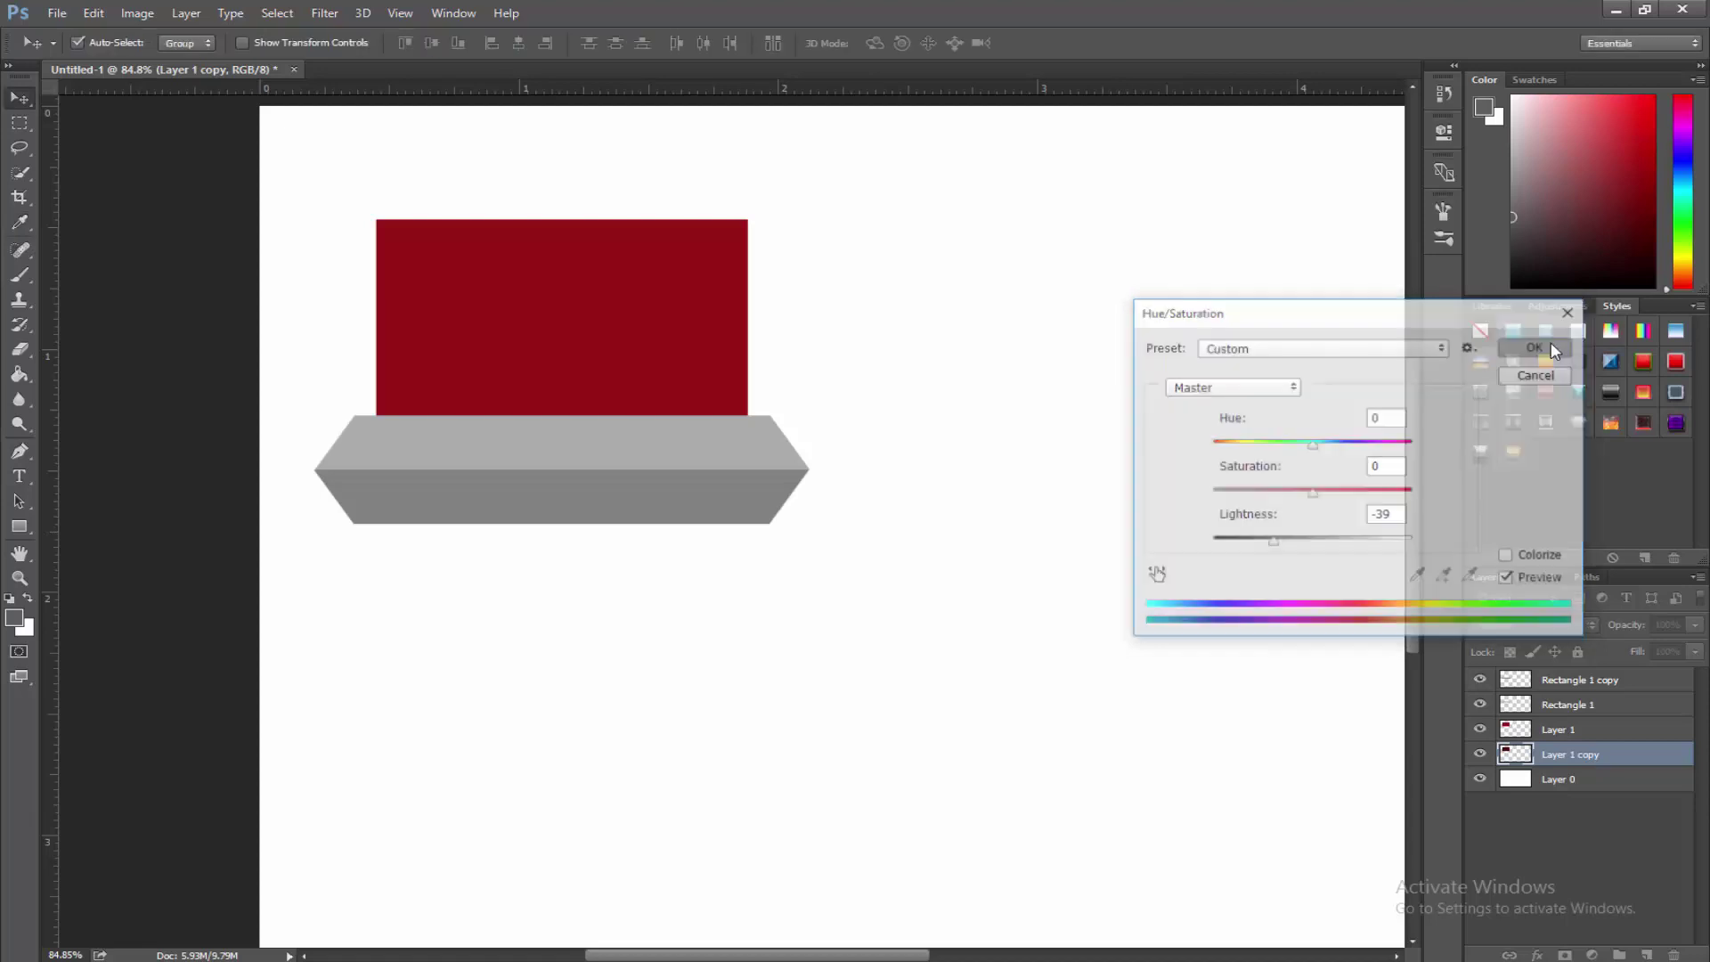
Scale the darkened rectangle copy up to about 106%, framing the red rectangle while its lower edge stays on the grey base.
key("ctrl+t")
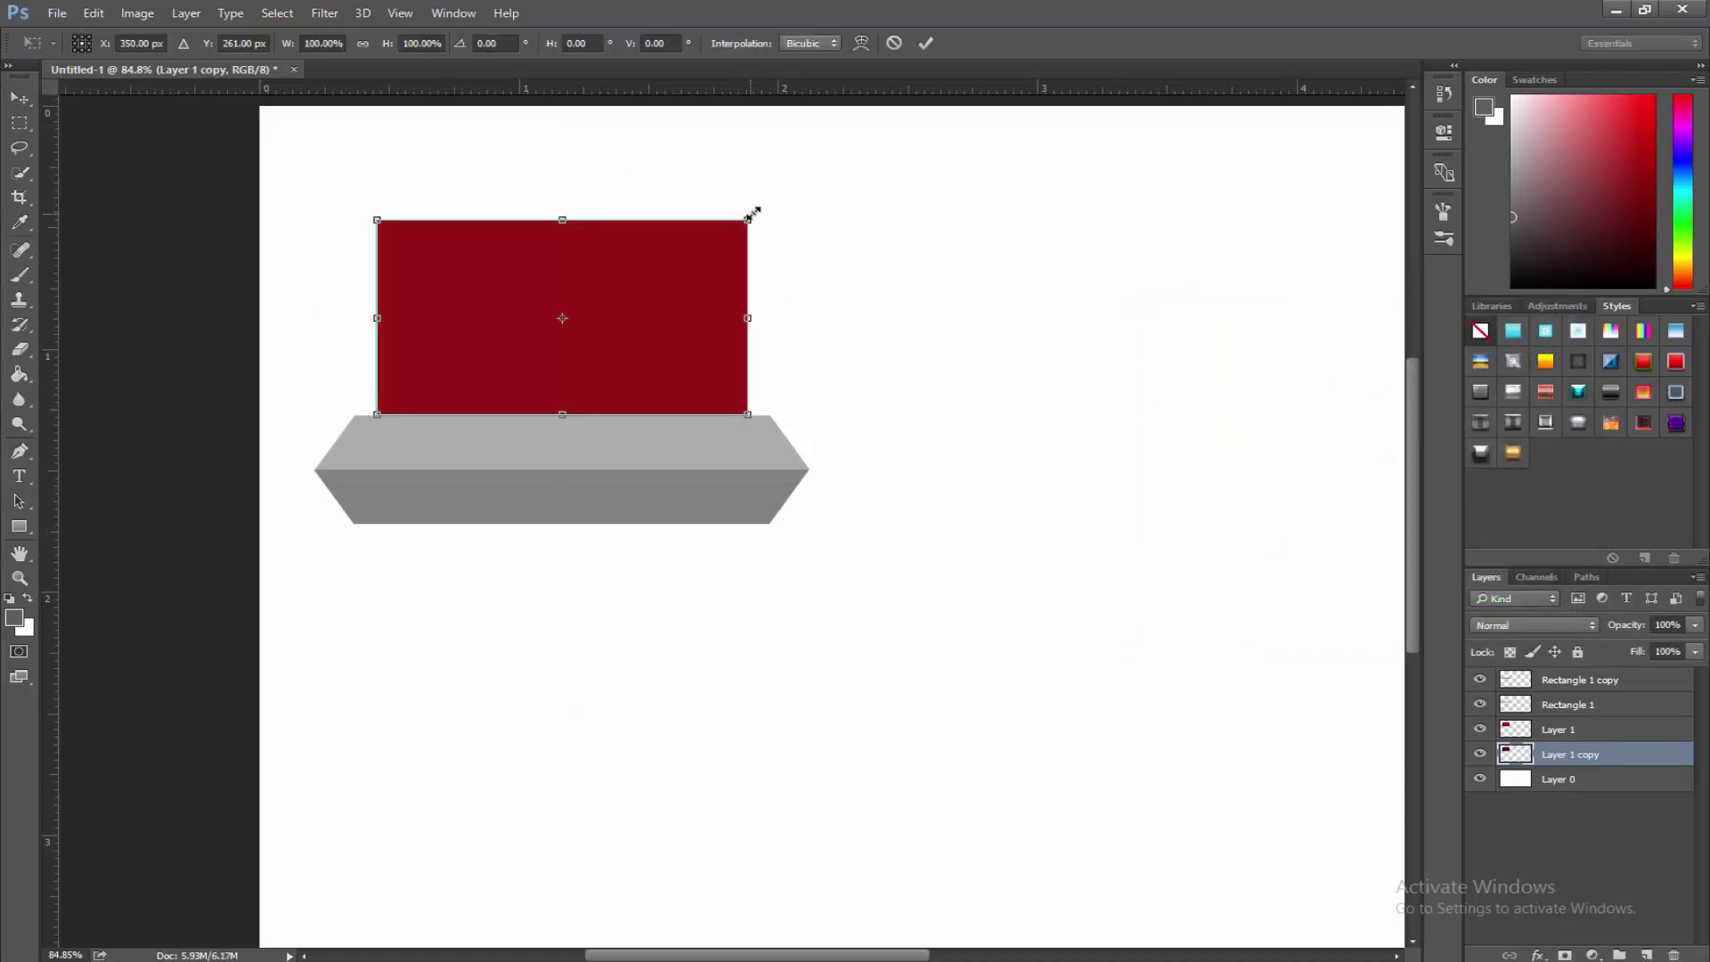
mouse_move(749, 217)
left_mouse_down()
mouse_move(767, 207)
mouse_move(750, 241)
left_mouse_up()
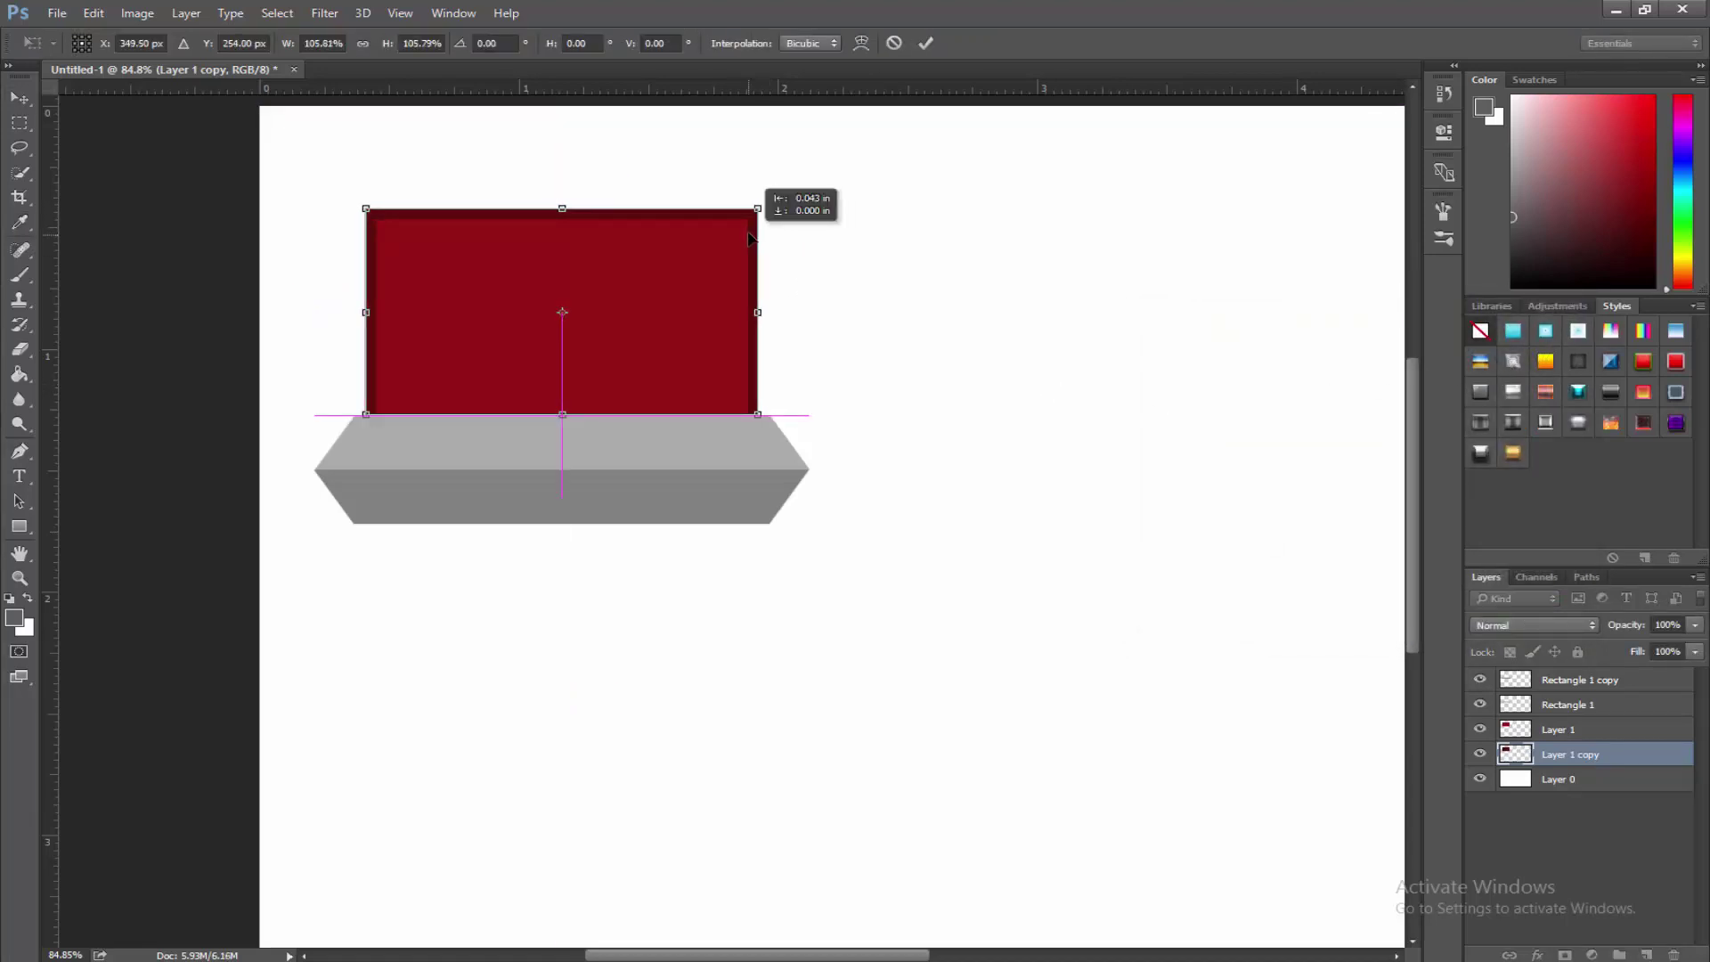
left_click(927, 43)
Turn the frame rectangle mid-grey with Hue/Saturation by applying lightness -100, followed by a second adjustment of about +57.
key("ctrl+u")
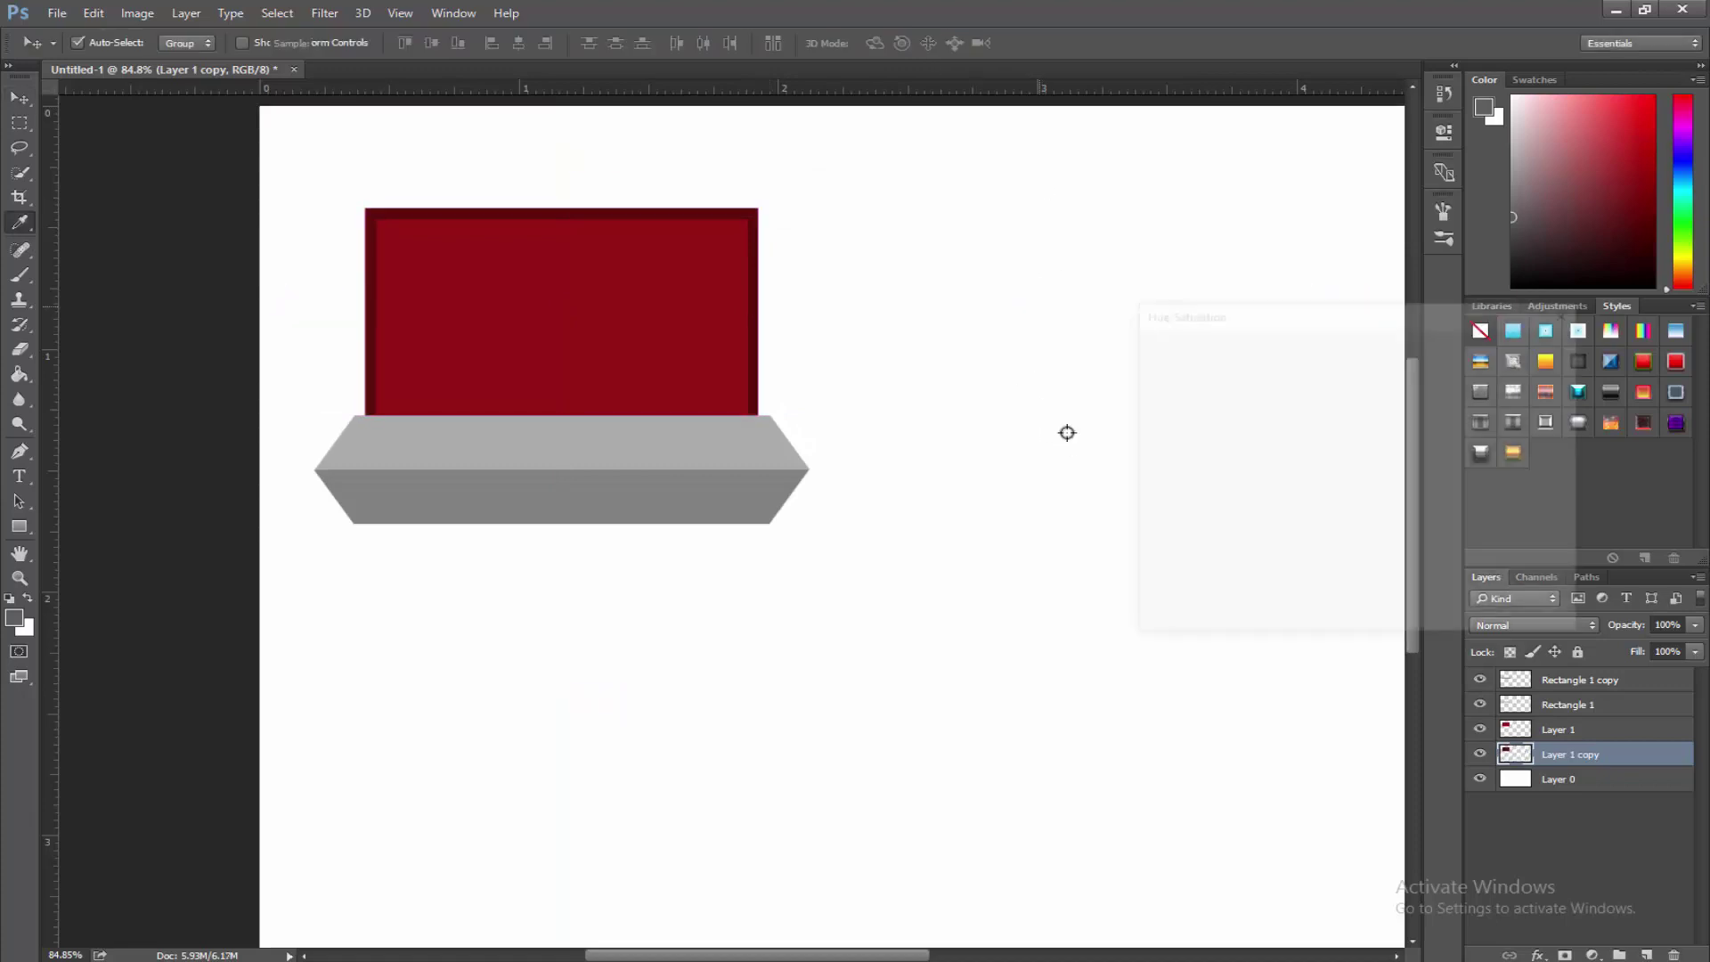
left_click_drag(1312, 539, 1202, 531)
left_click(1532, 339)
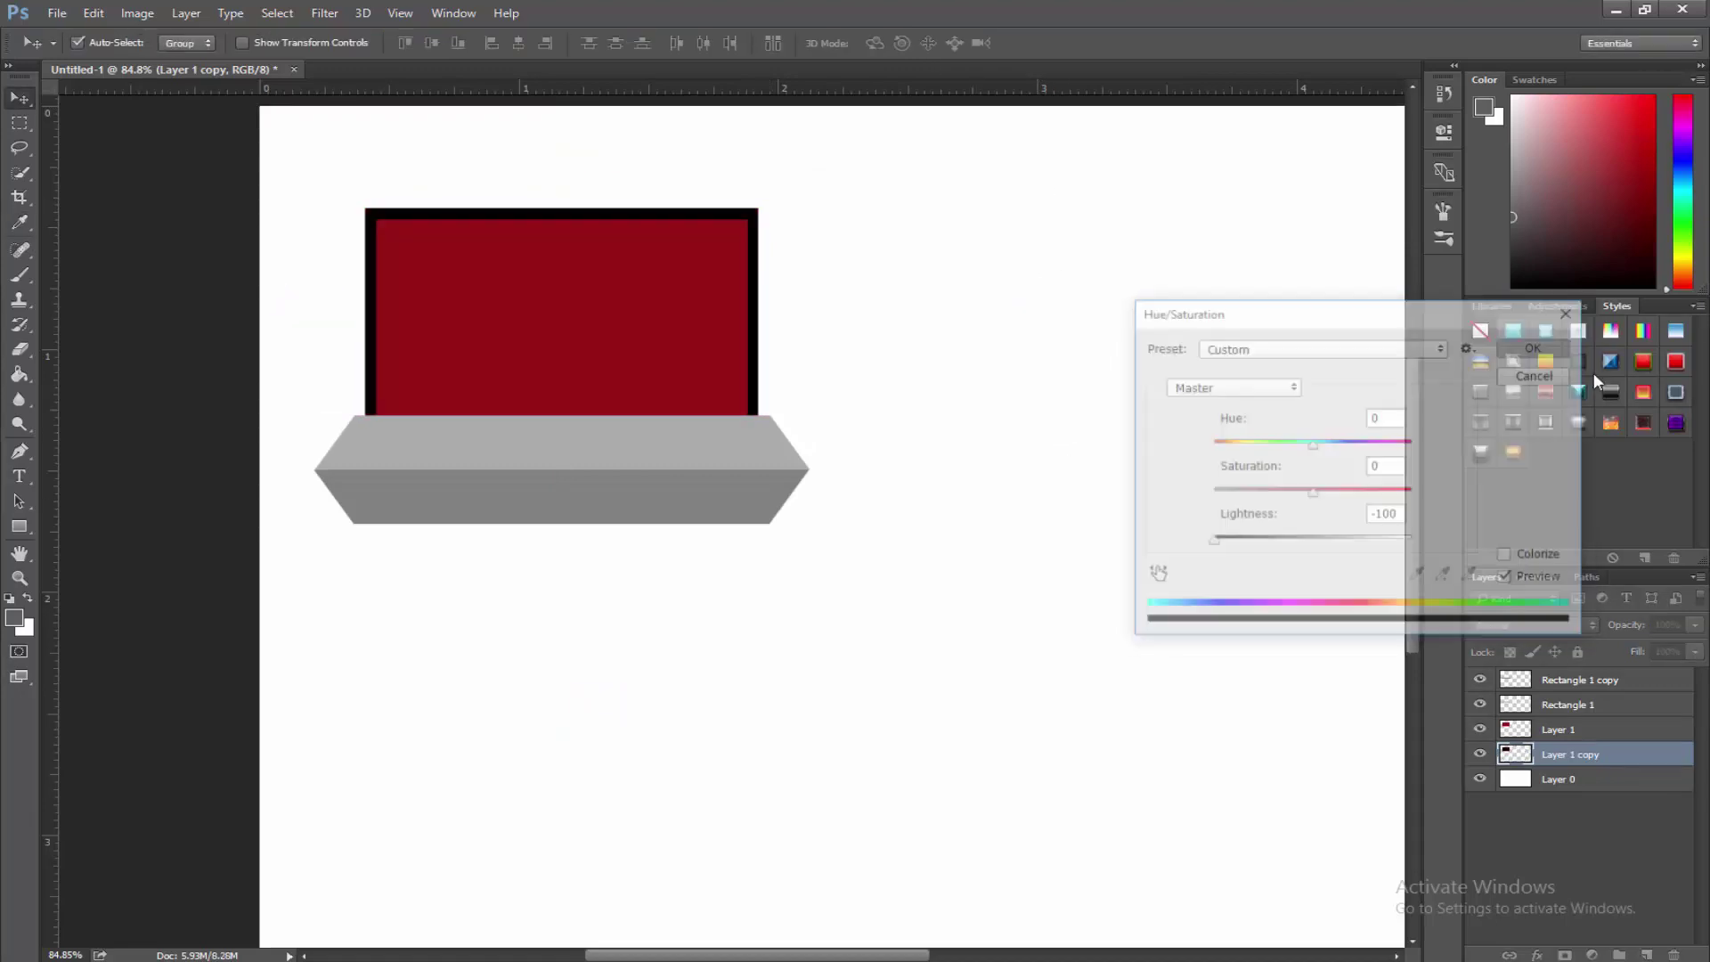
key("ctrl+u")
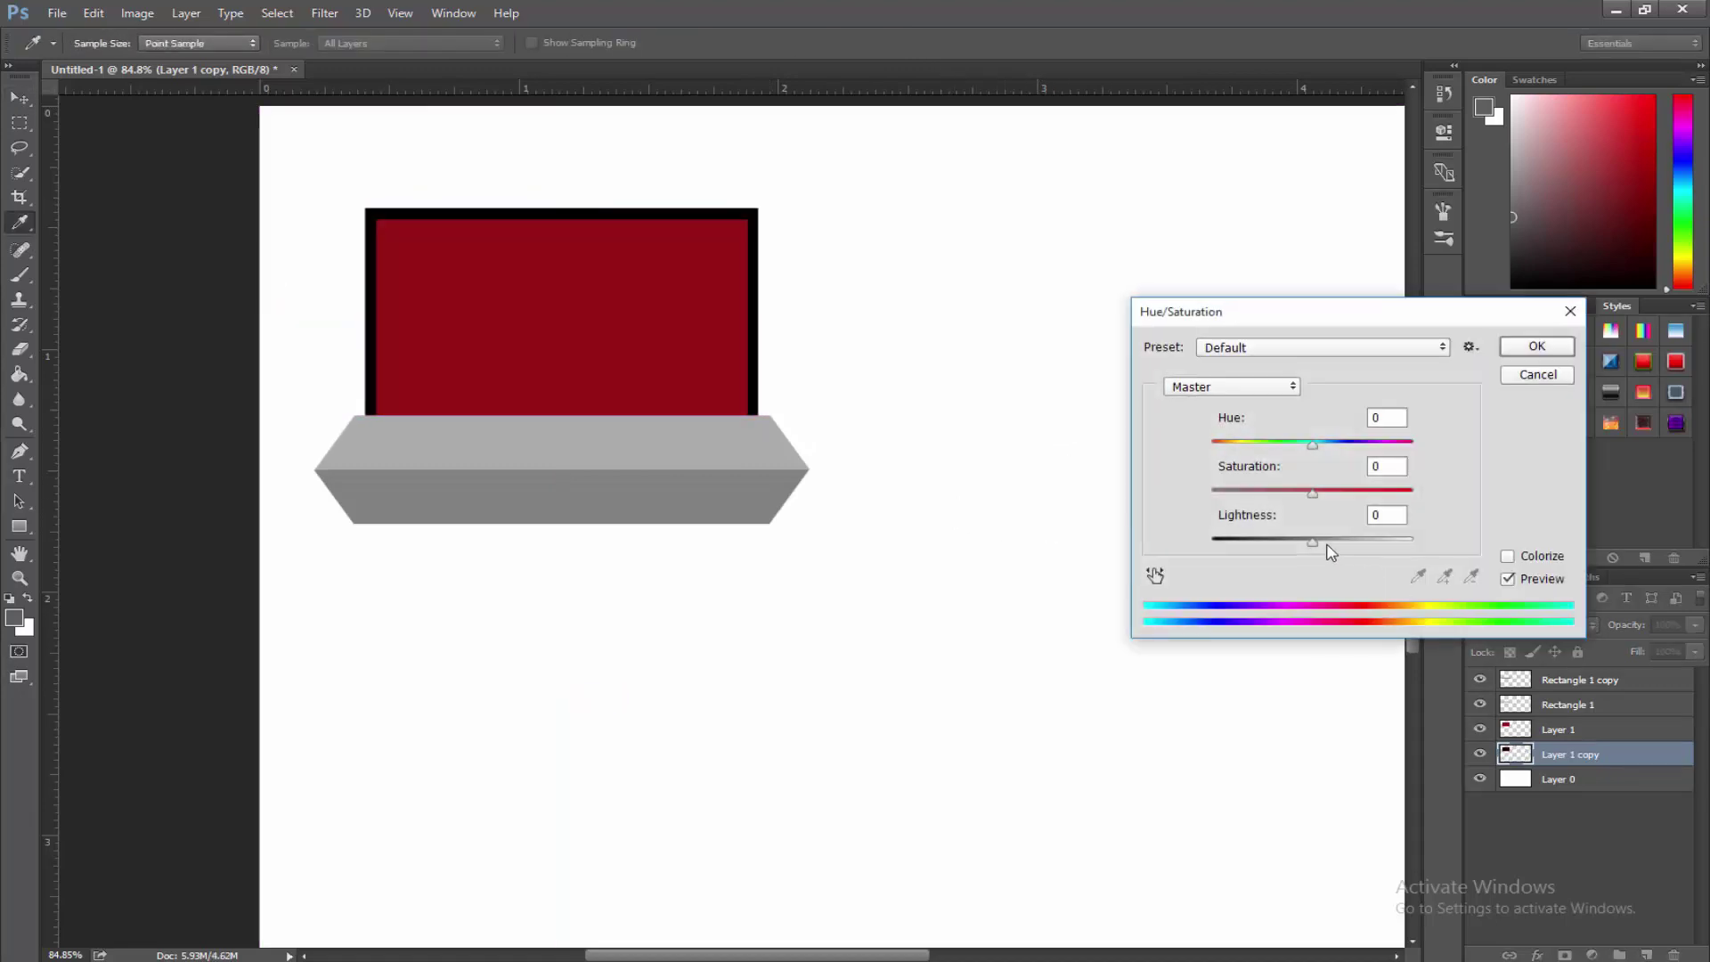
left_click_drag(1313, 540, 1368, 533)
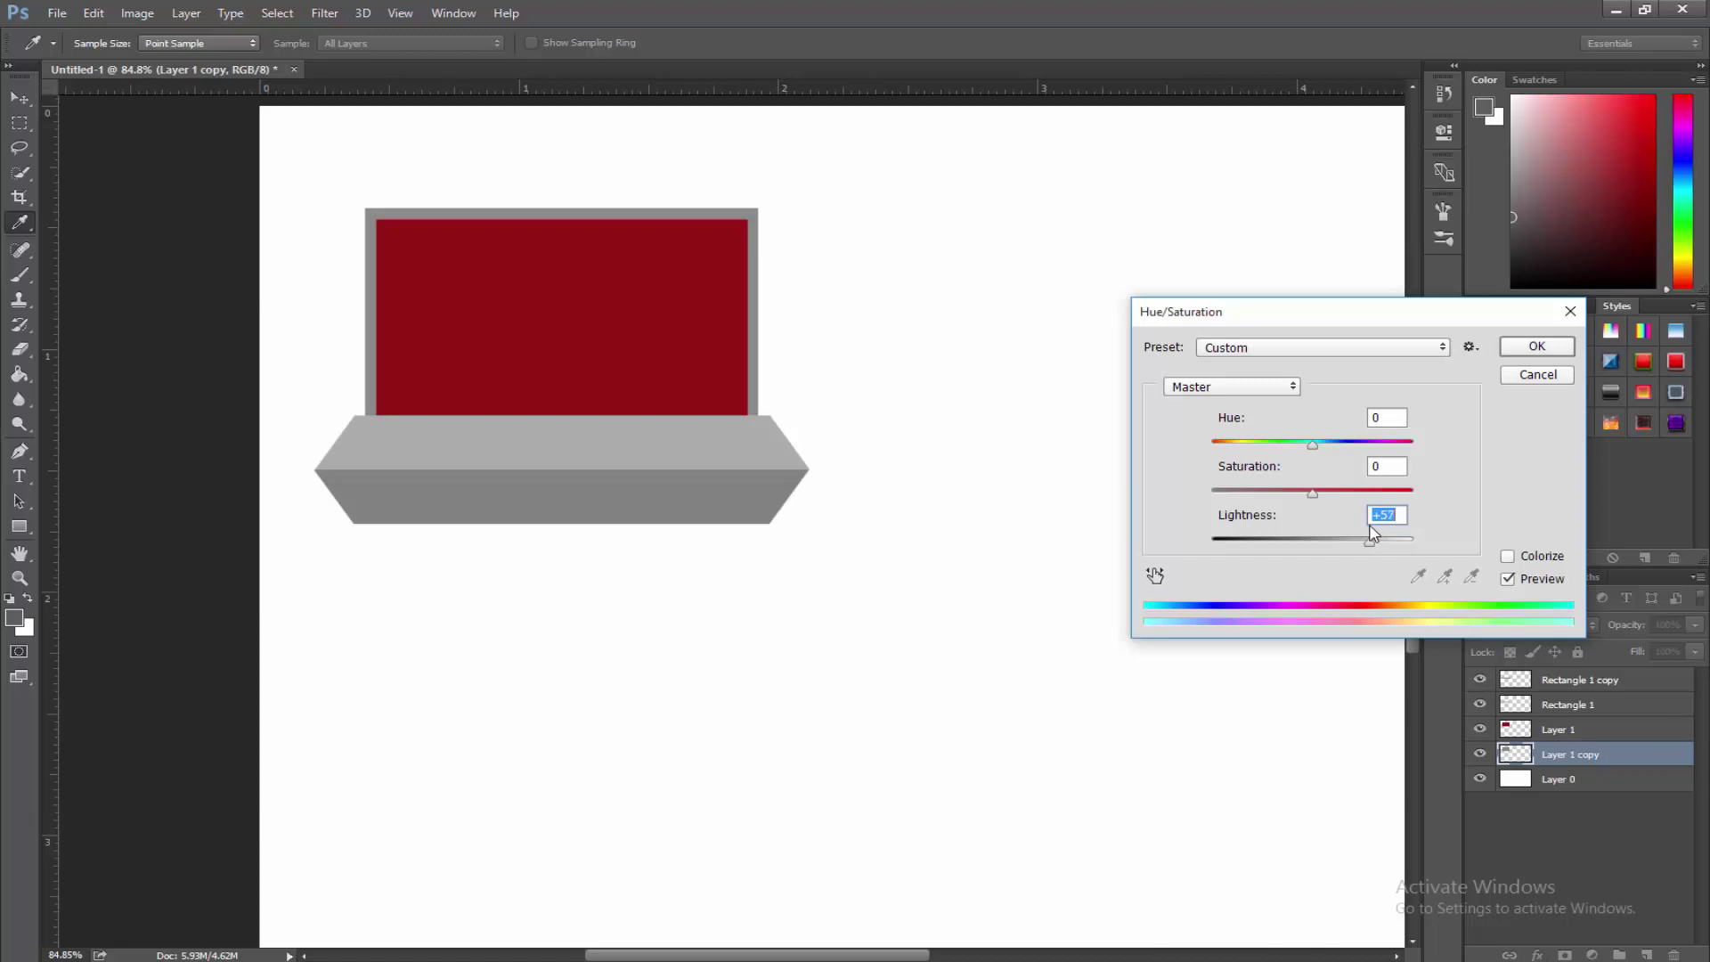
left_click(1530, 347)
key("v")
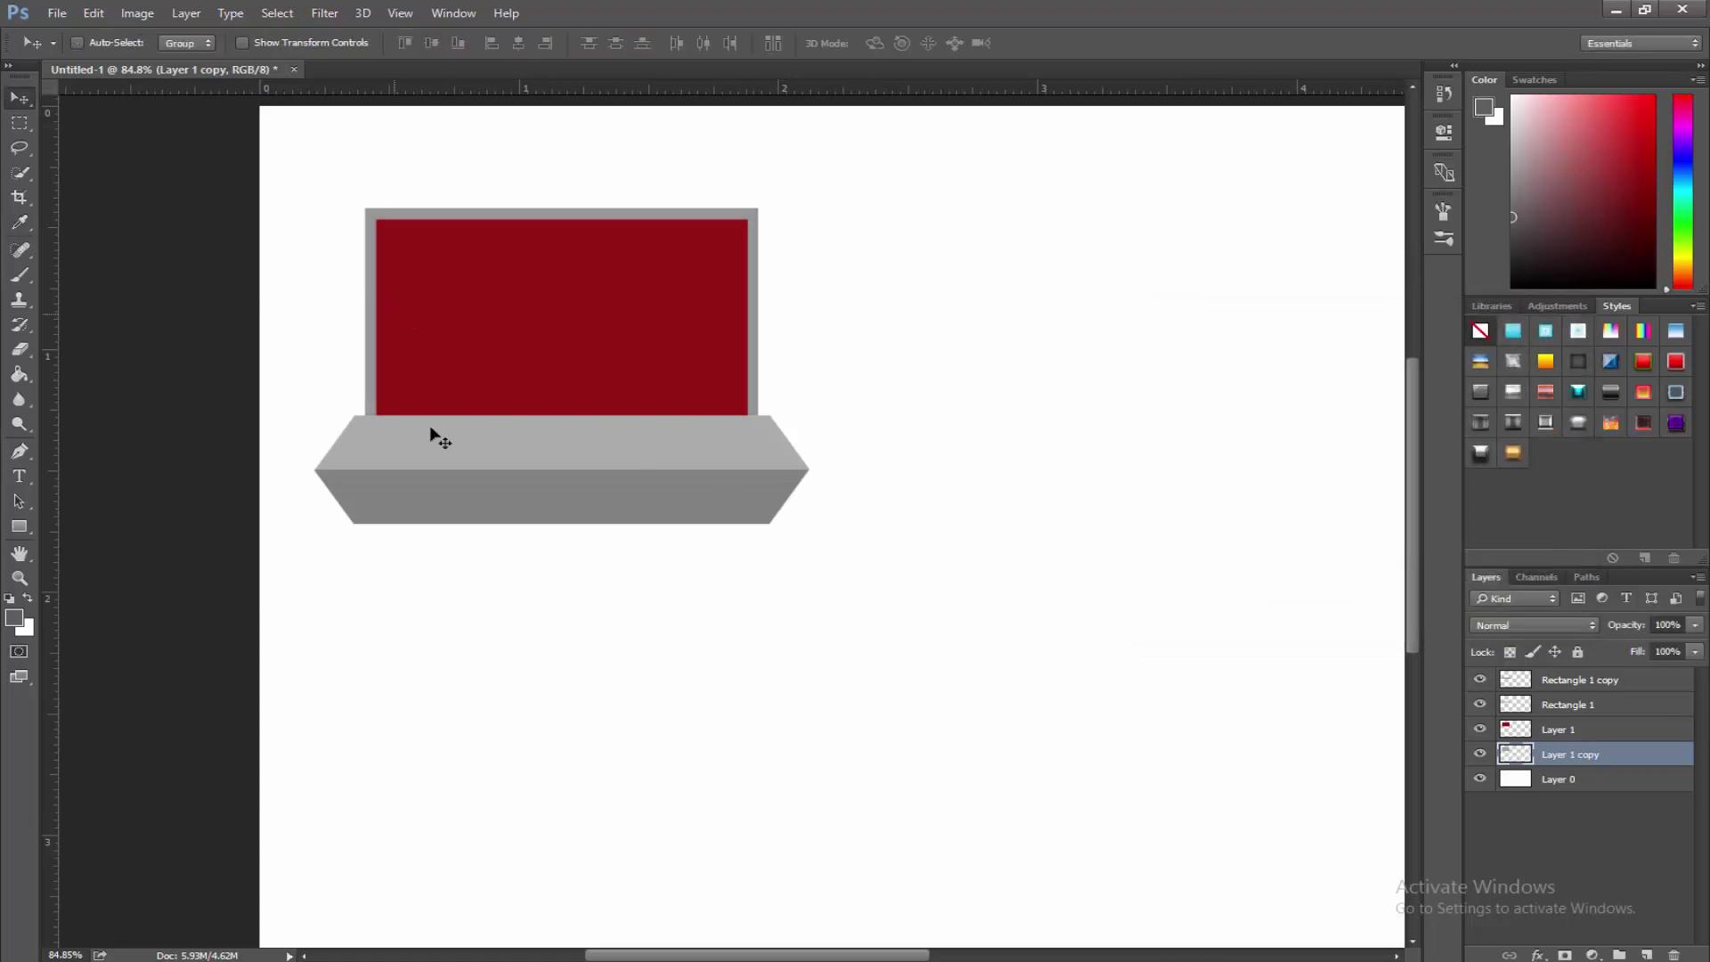
Select all four laptop layers, scale them down together to about 83%, and reposition the laptop near the canvas's left edge.
scroll(795, 520, "down", 10)
scroll(363, 422, "up", 9)
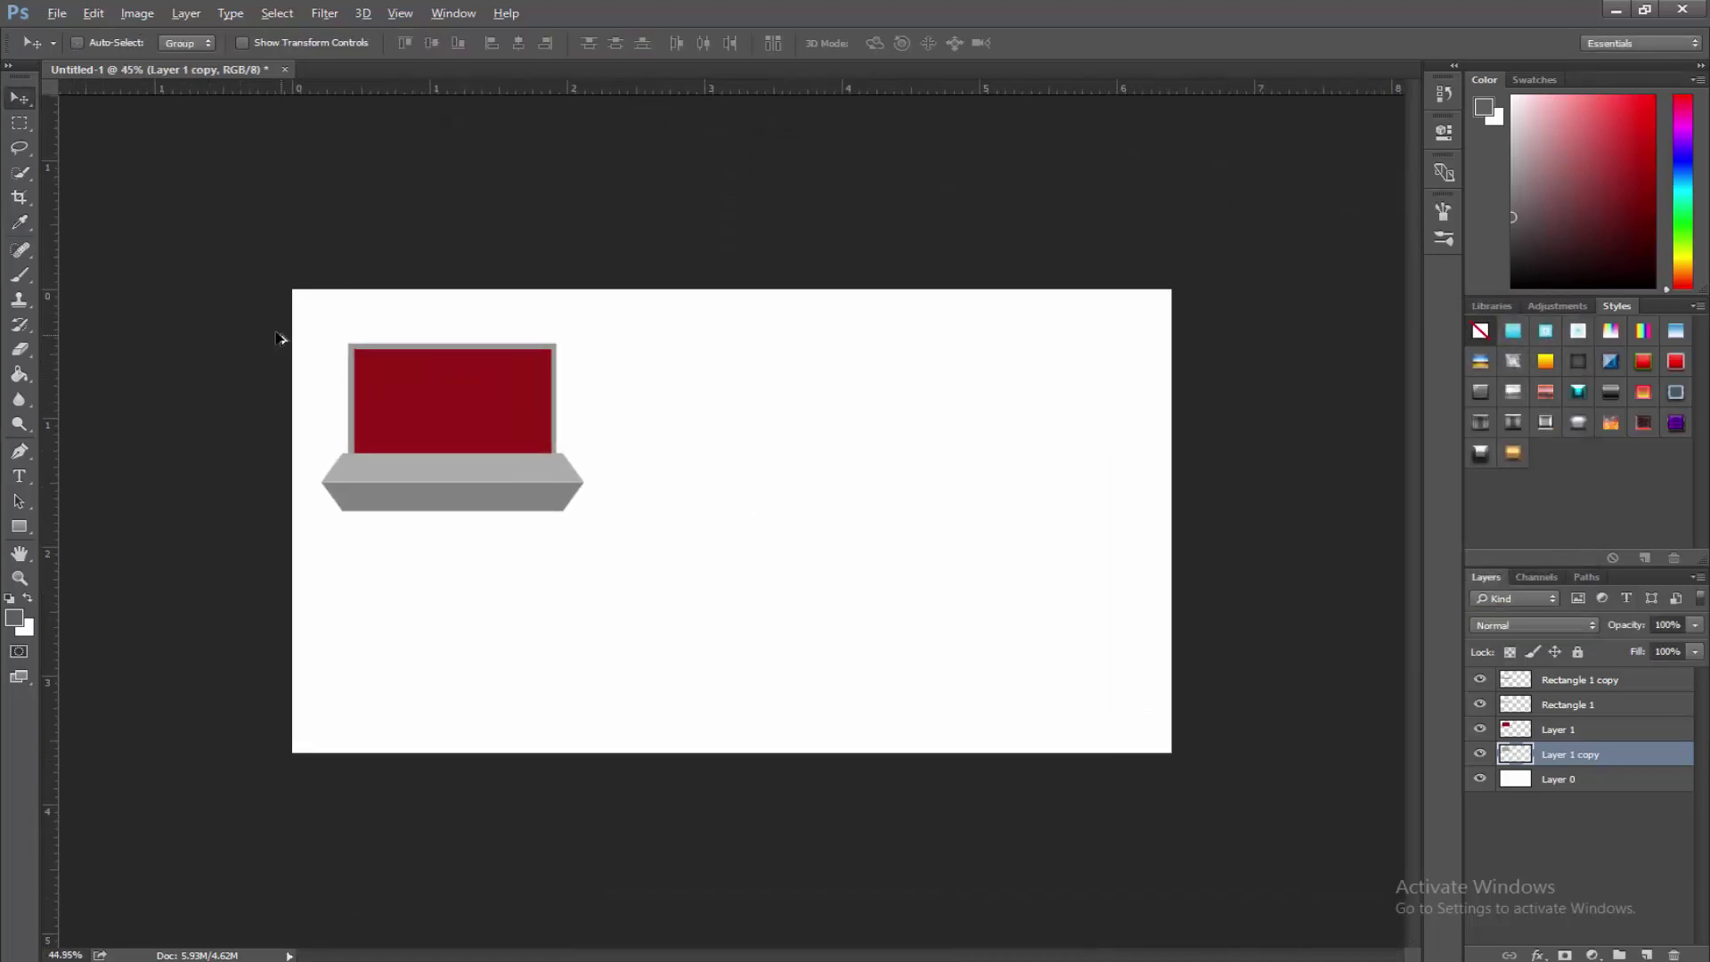
scroll(165, 337, "up", 6)
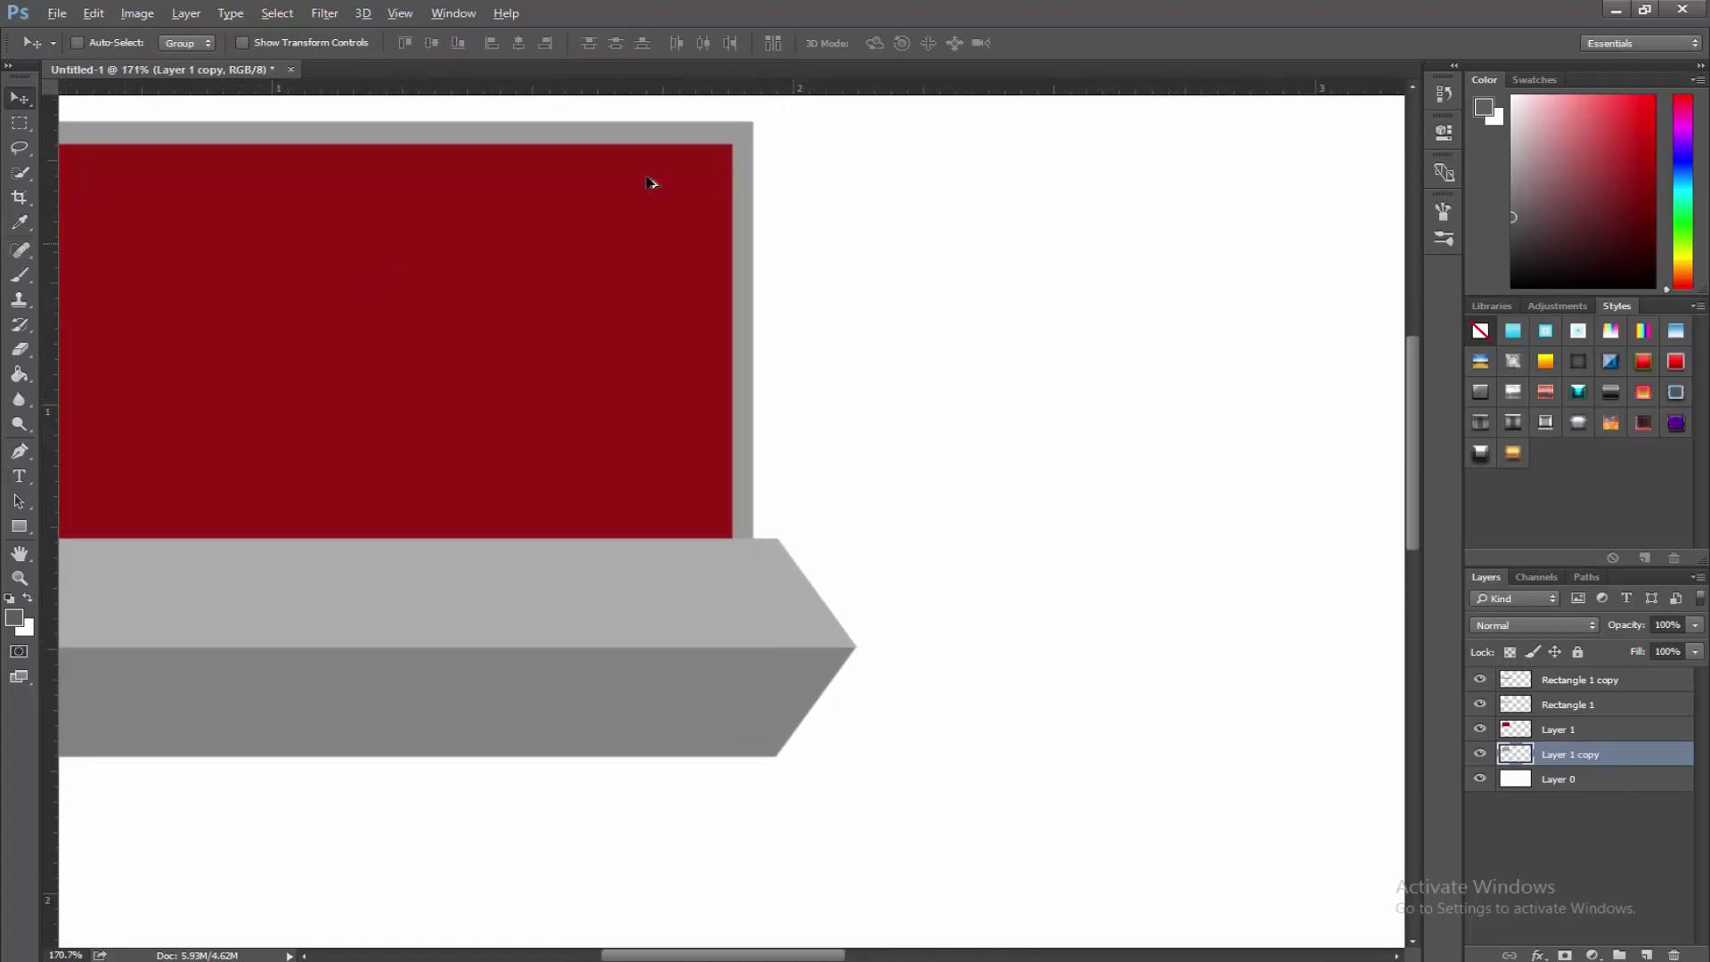
scroll(766, 486, "down", 3)
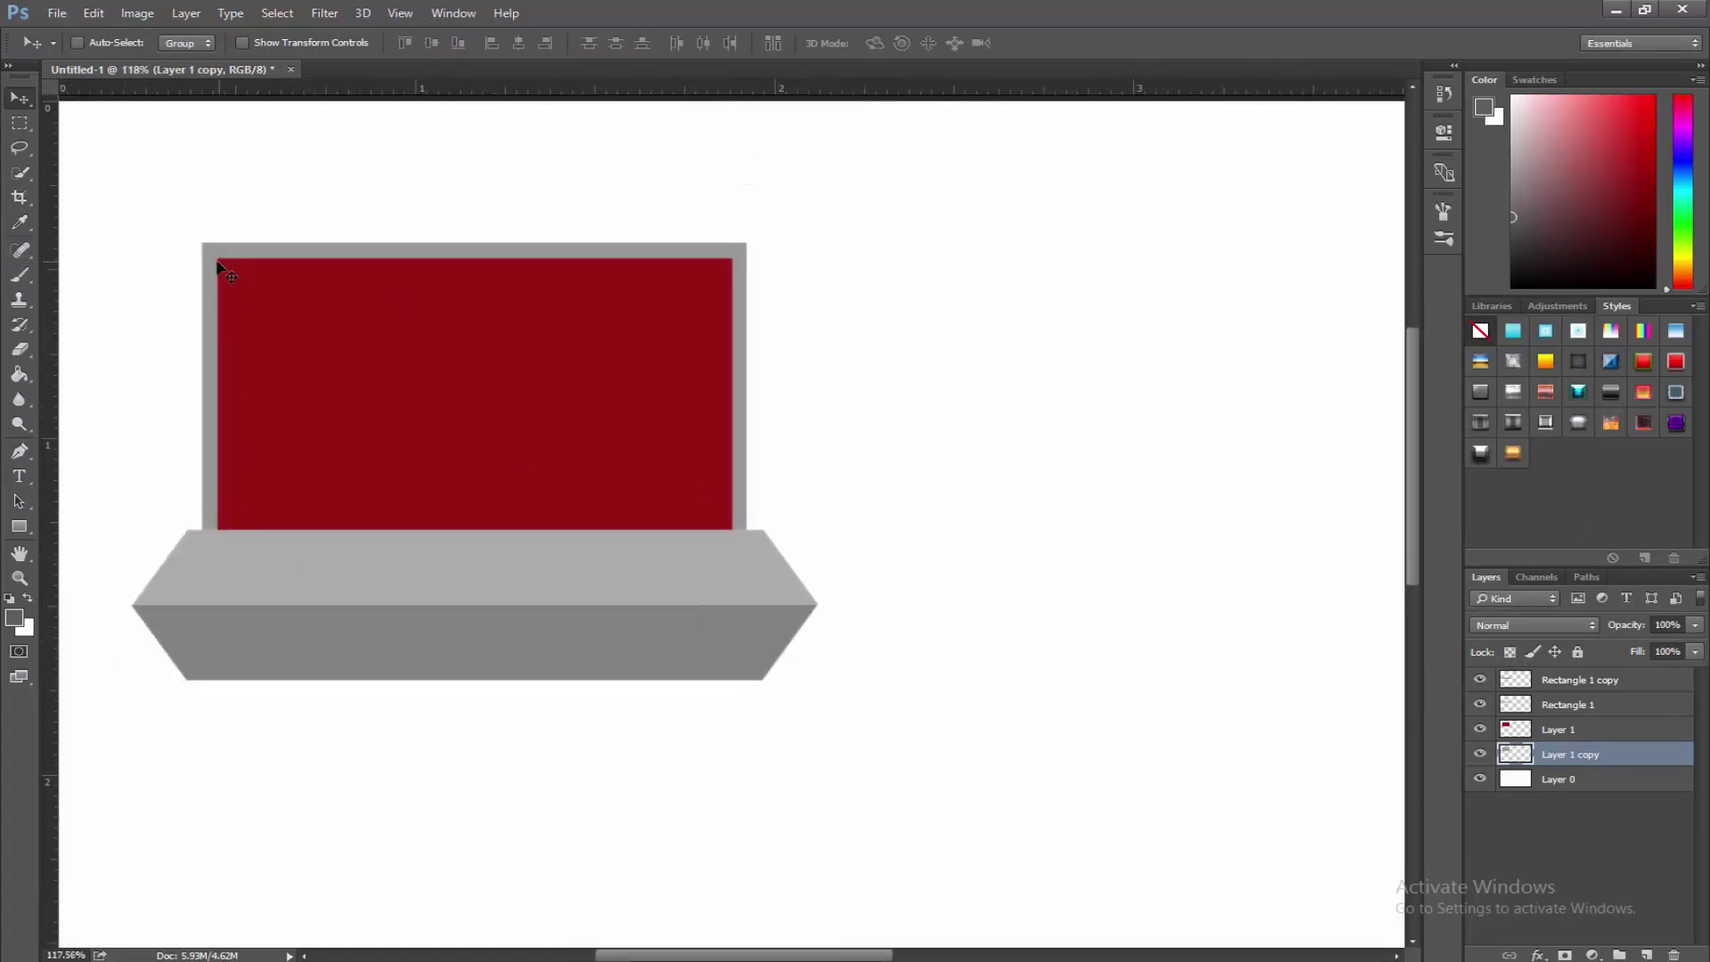
scroll(1000, 629, "down", 3)
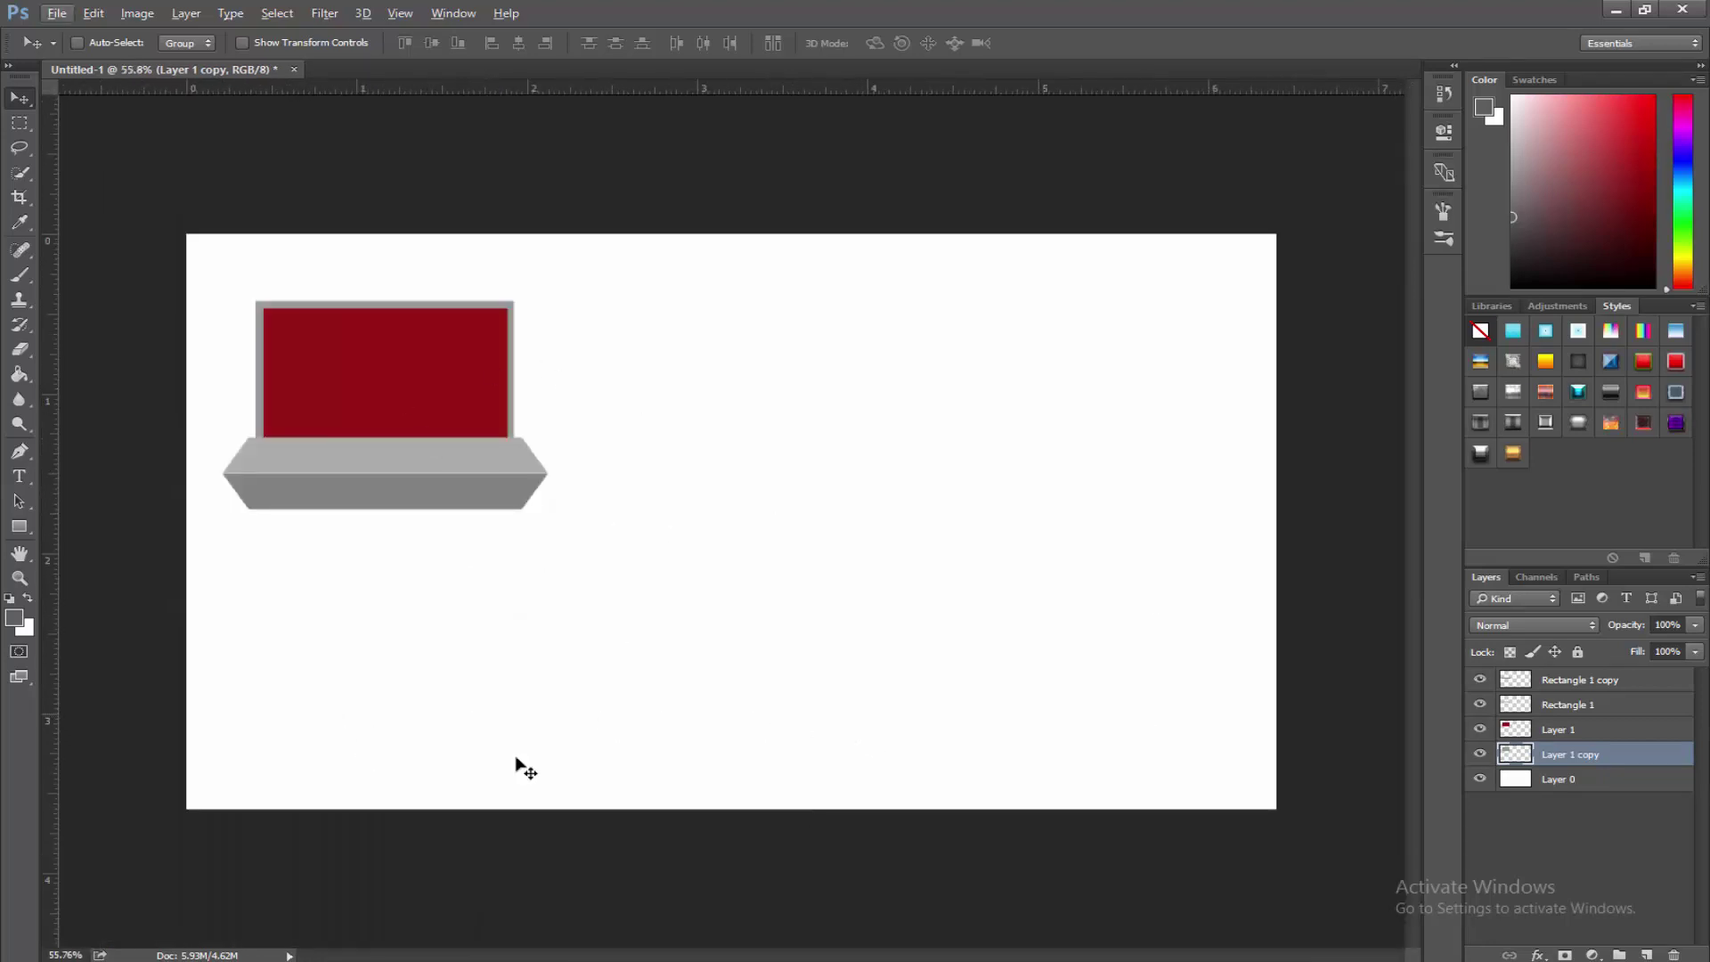
left_click(1617, 698, "shift")
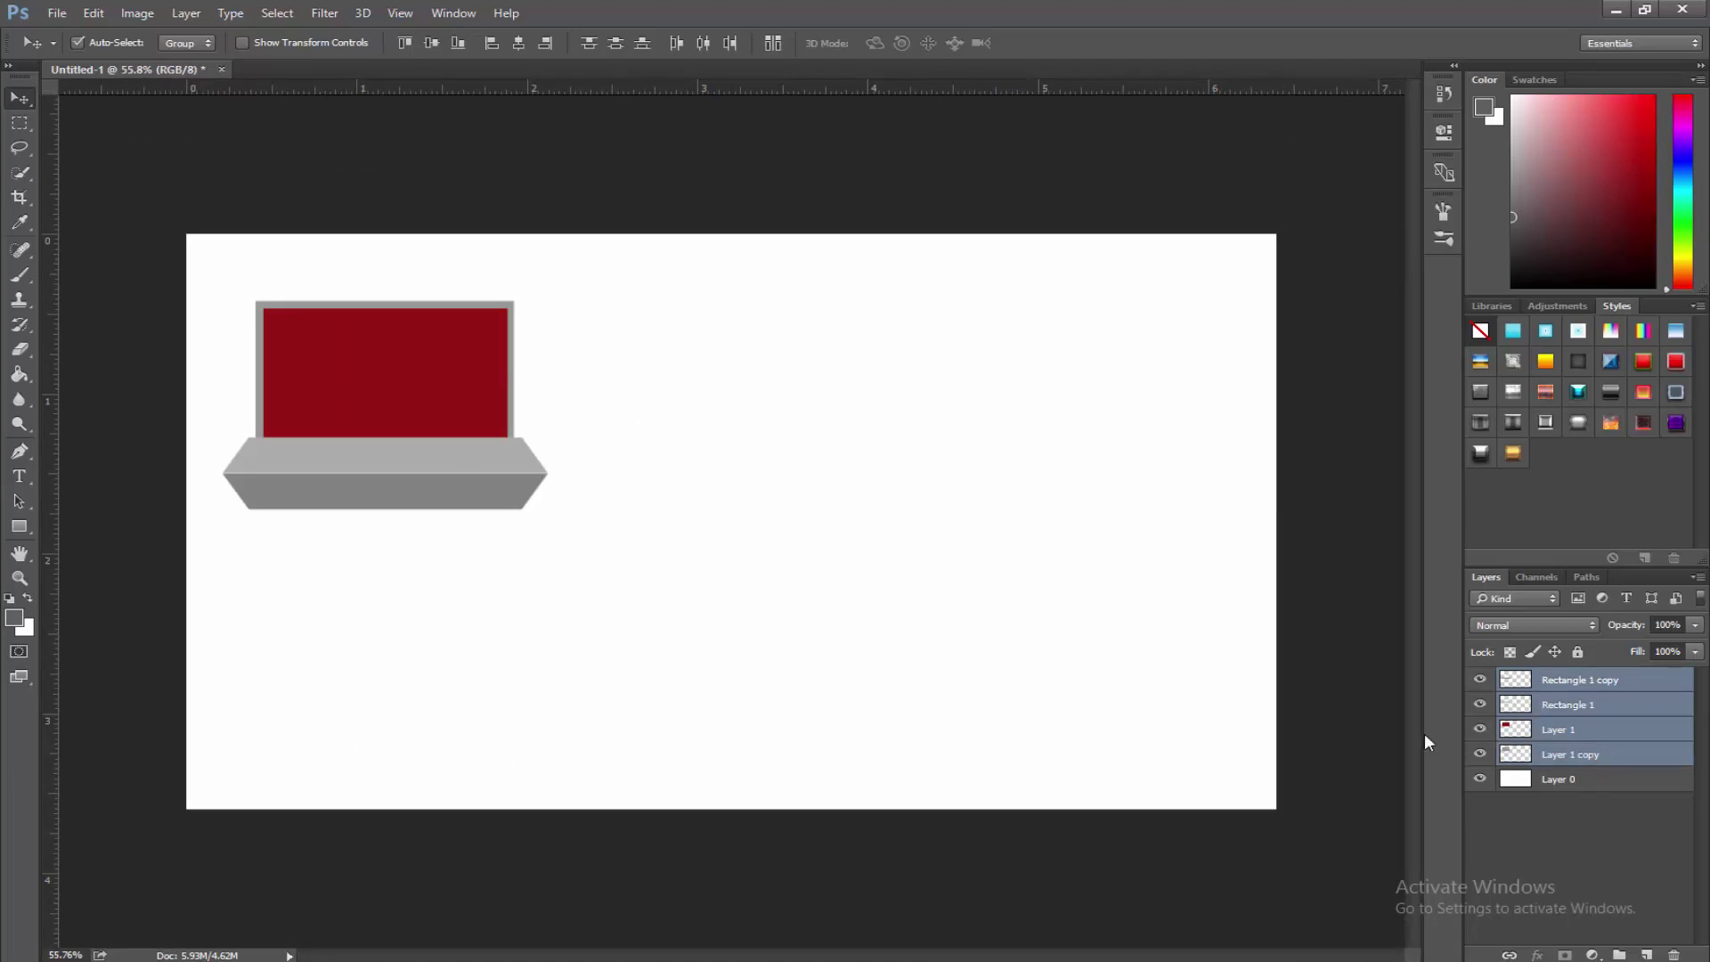
key("ctrl+t")
left_click_drag(536, 501, 494, 470)
left_click_drag(445, 409, 445, 442)
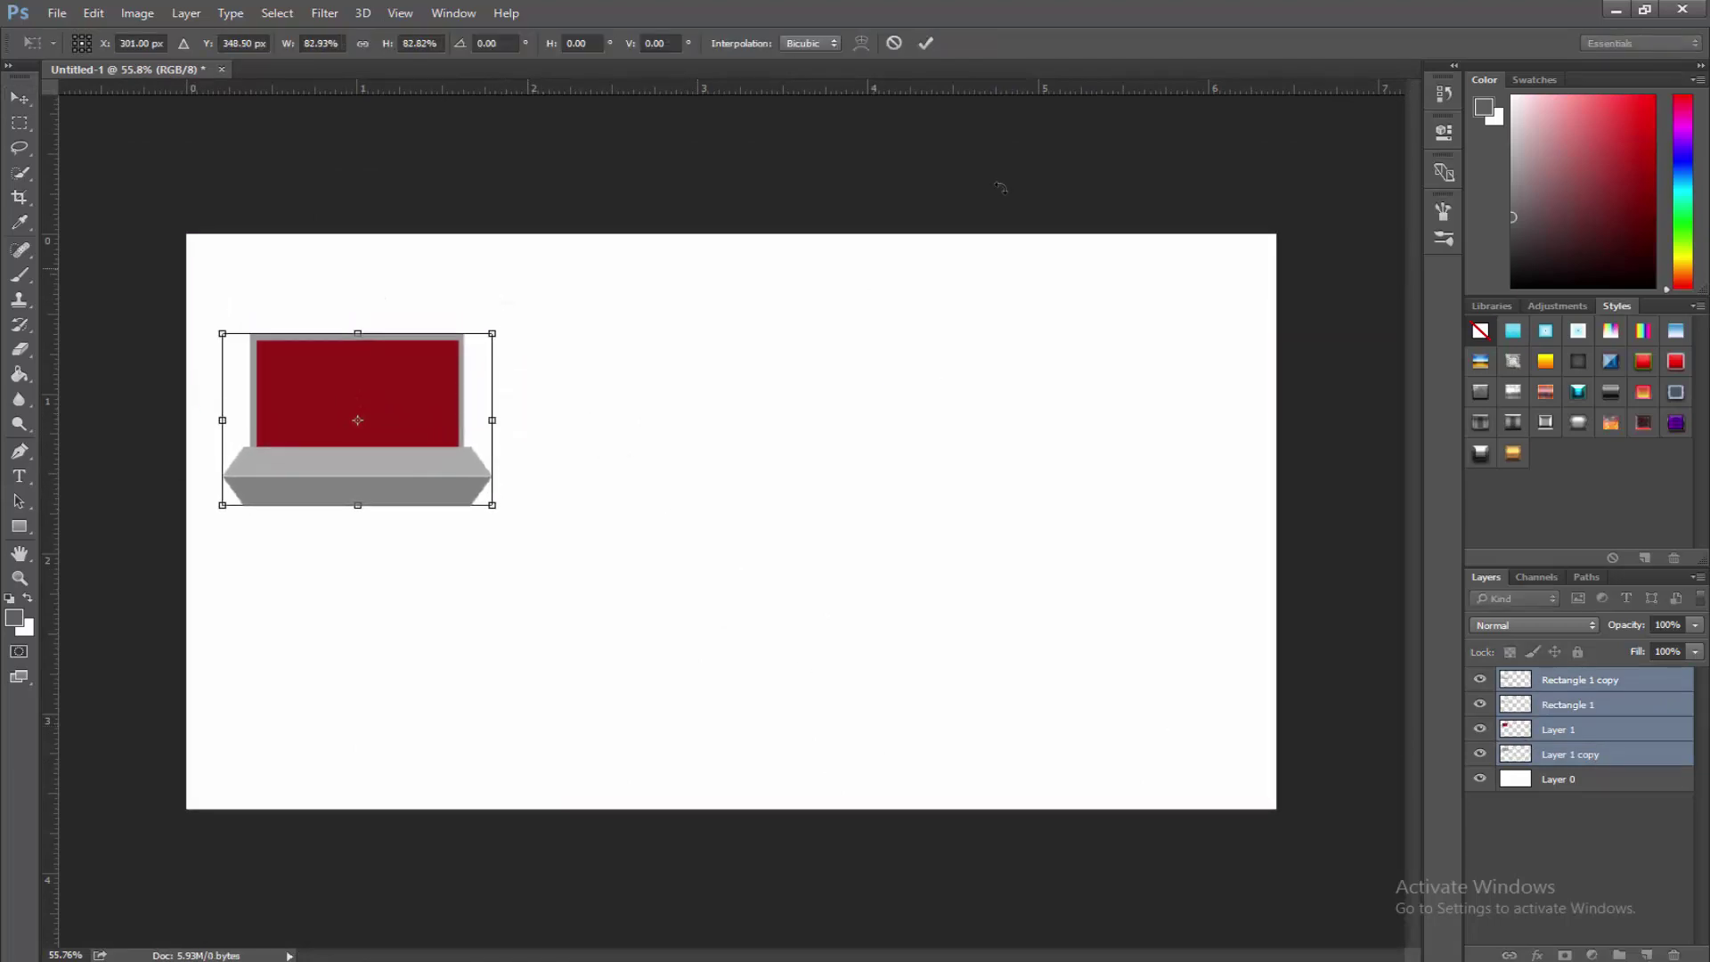
left_click(926, 44)
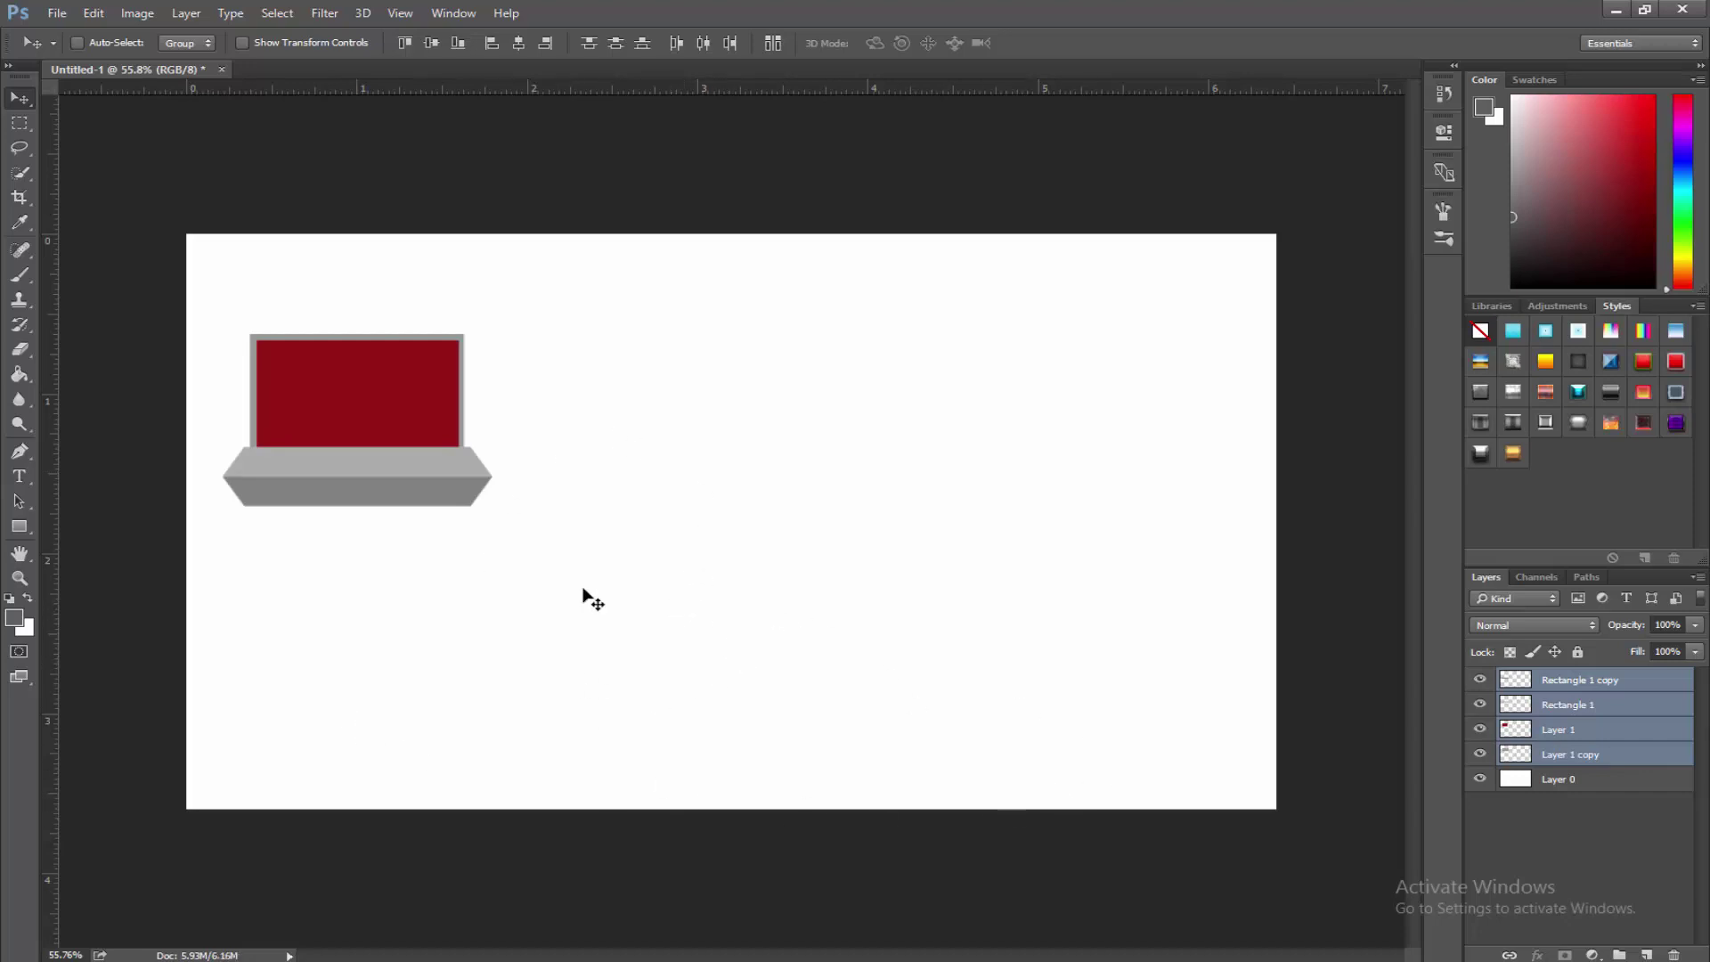
Identify and select both grey trapezoid layers of the base, duplicate them, and move the copies to the lower part of the canvas.
left_click(1586, 689)
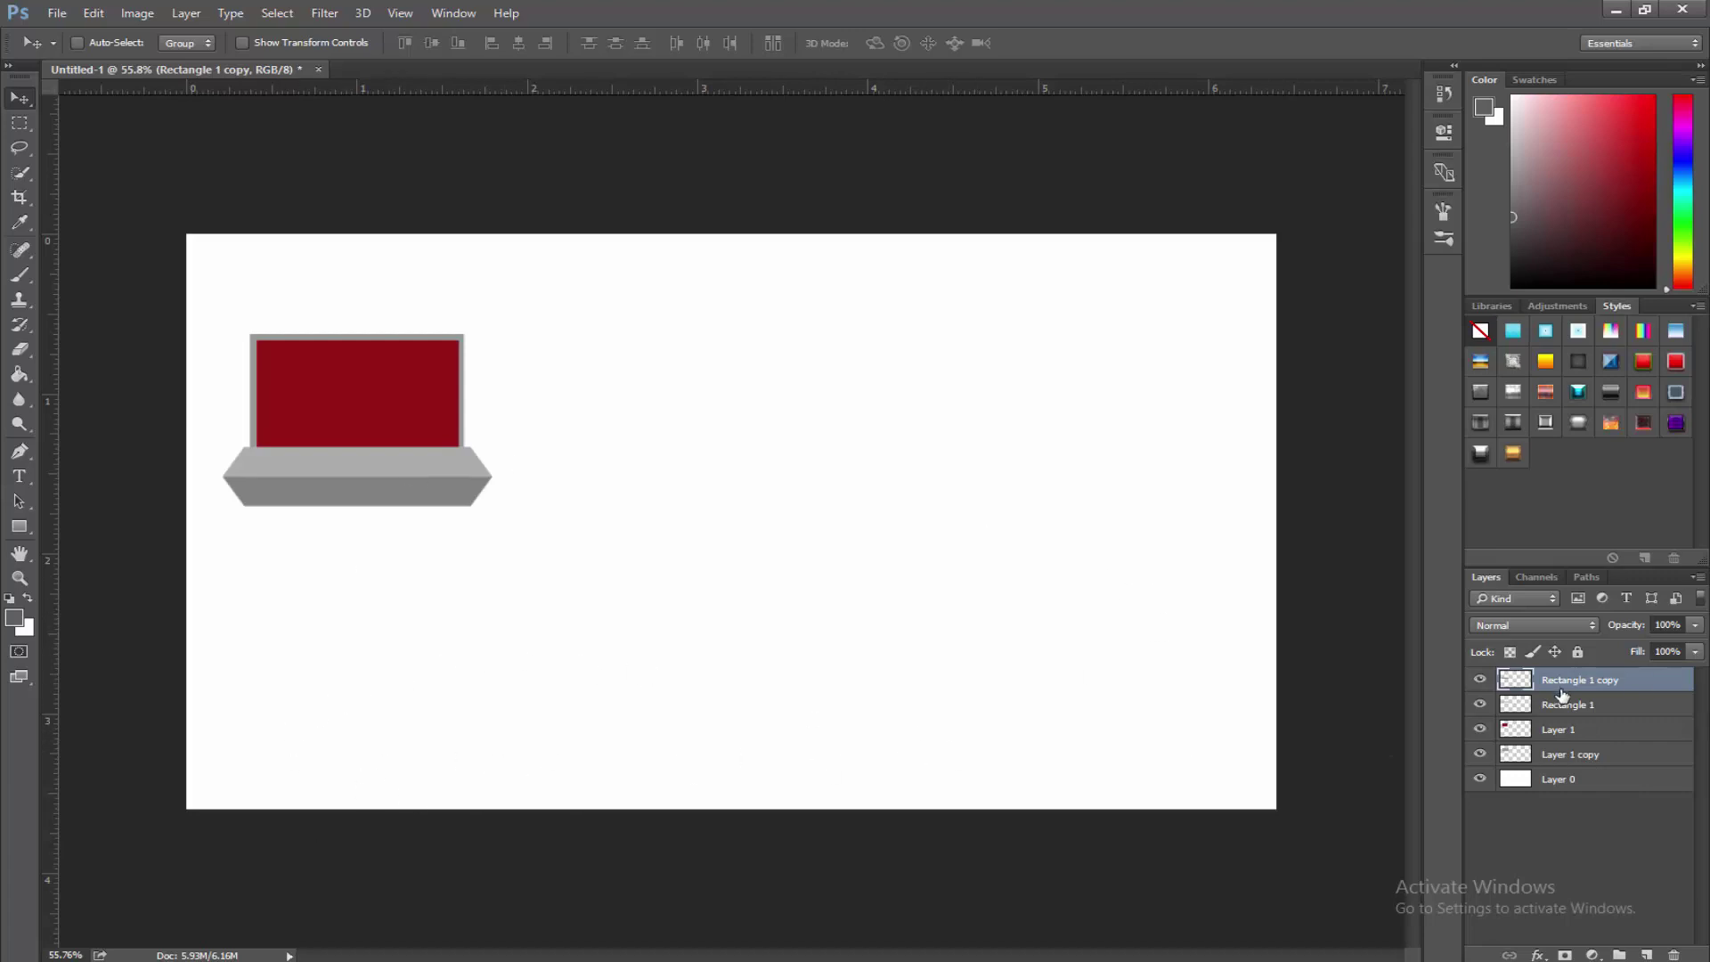
left_click(1479, 704)
left_click(1480, 679)
left_click(1612, 706, "shift")
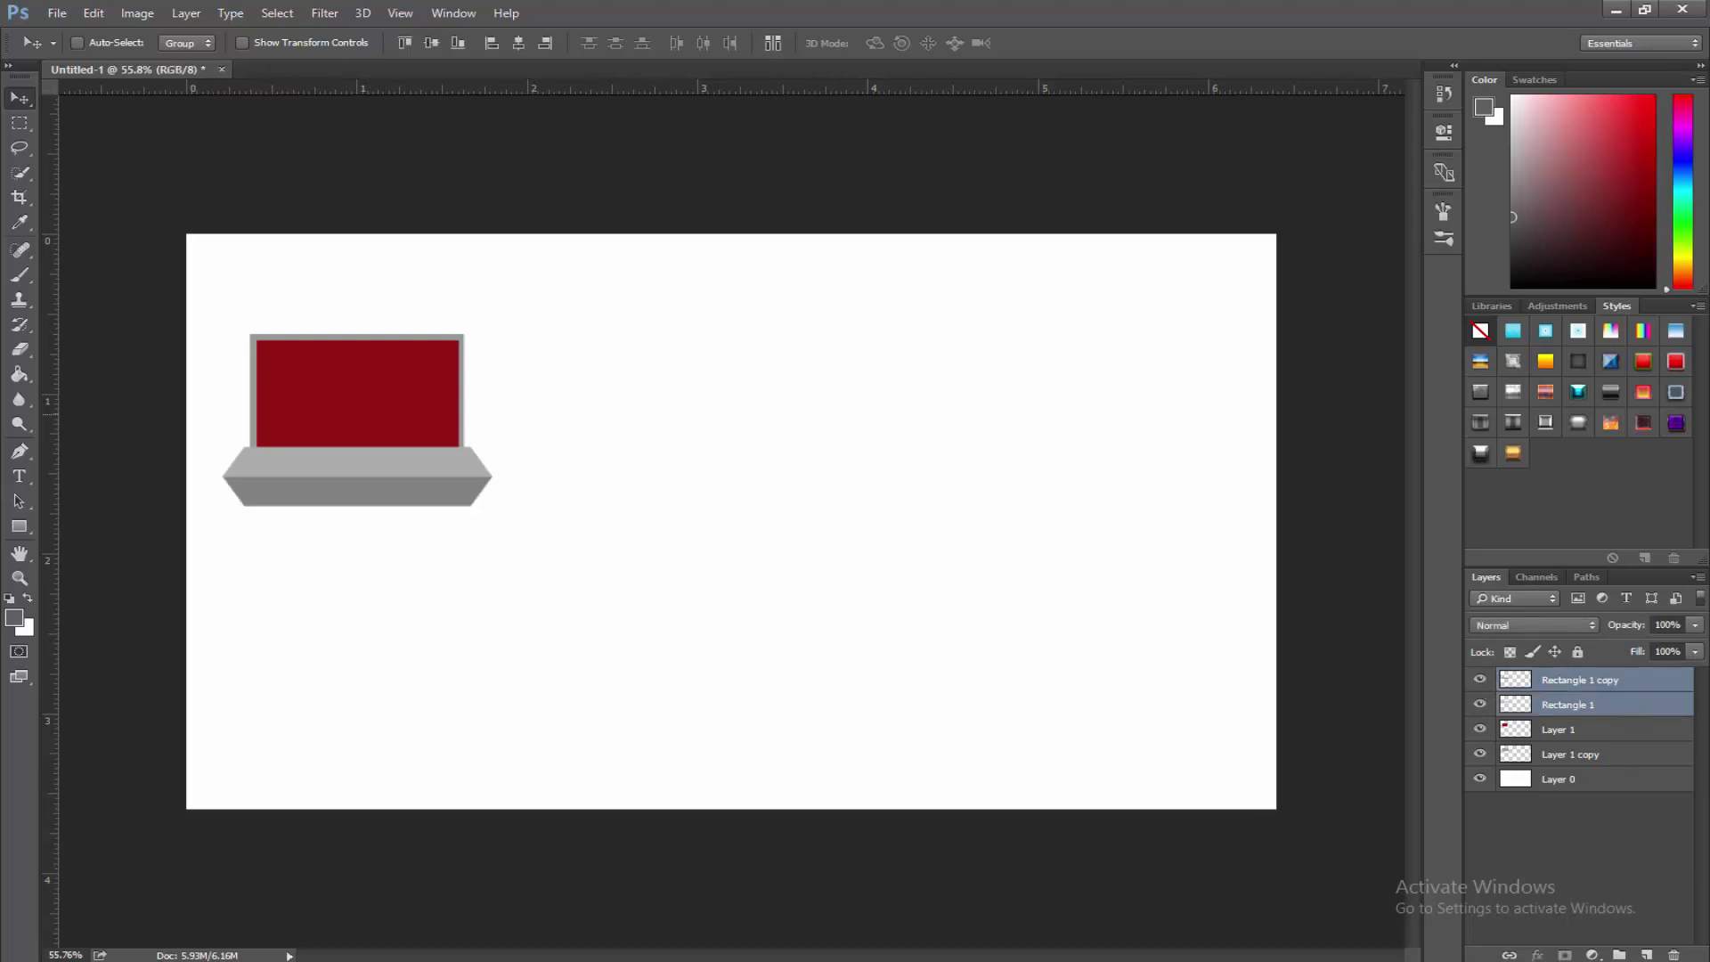
key("ctrl+t")
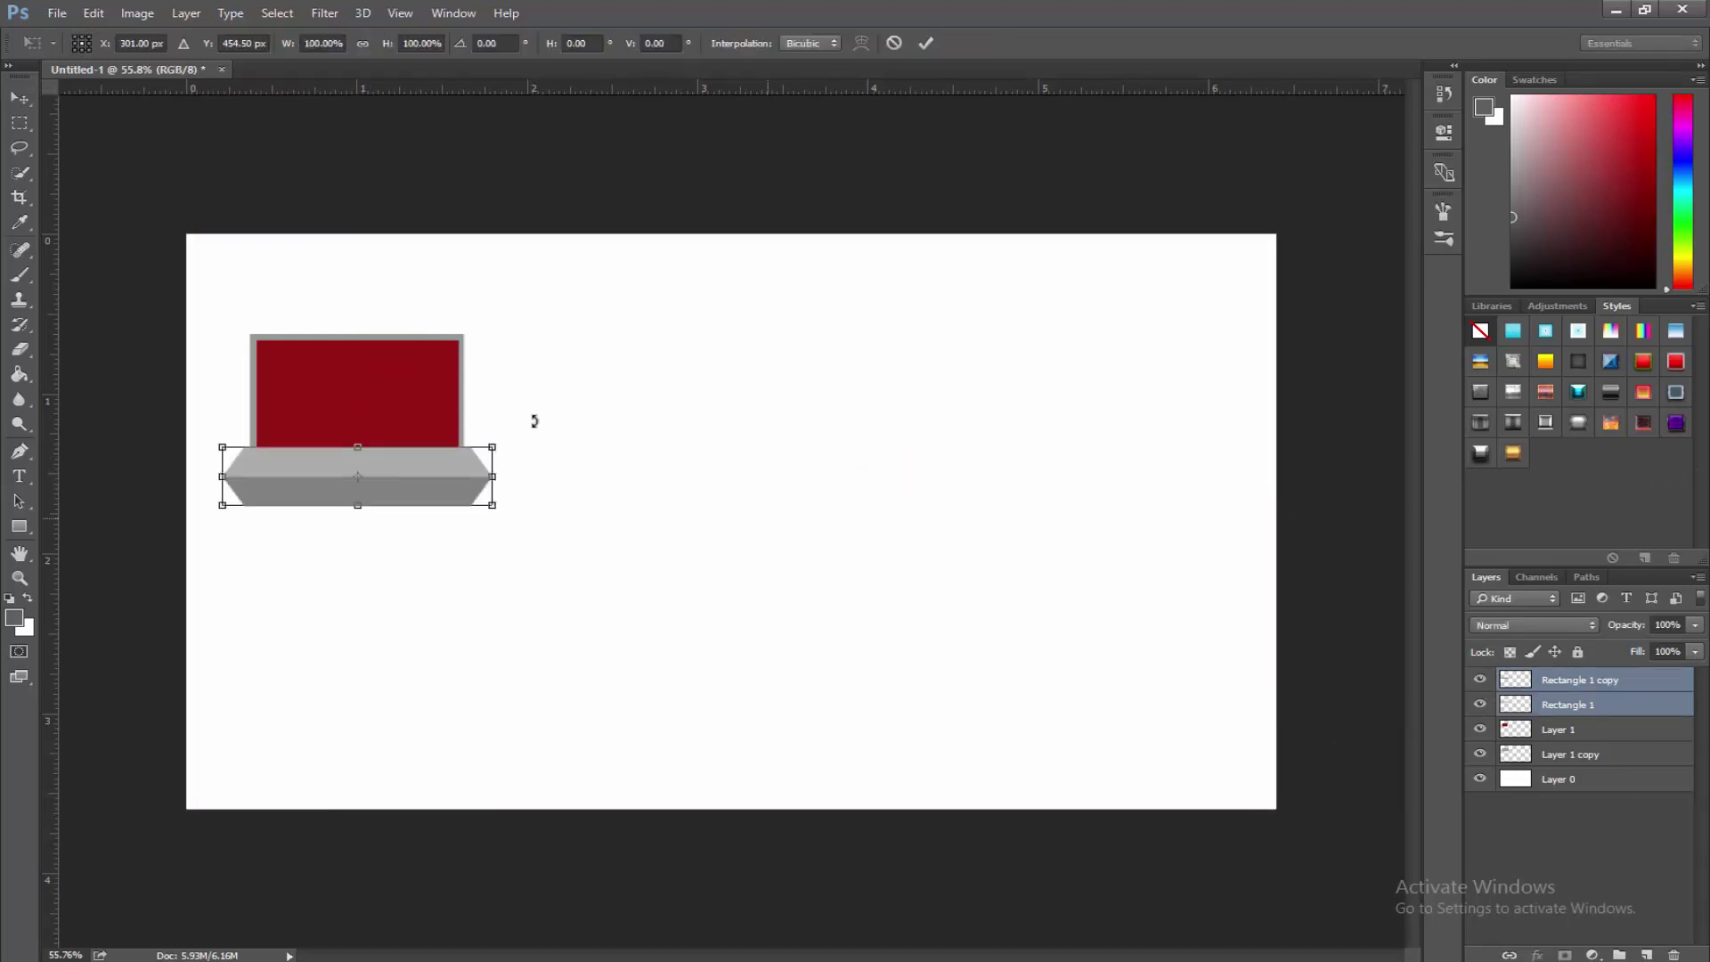
left_click(894, 44)
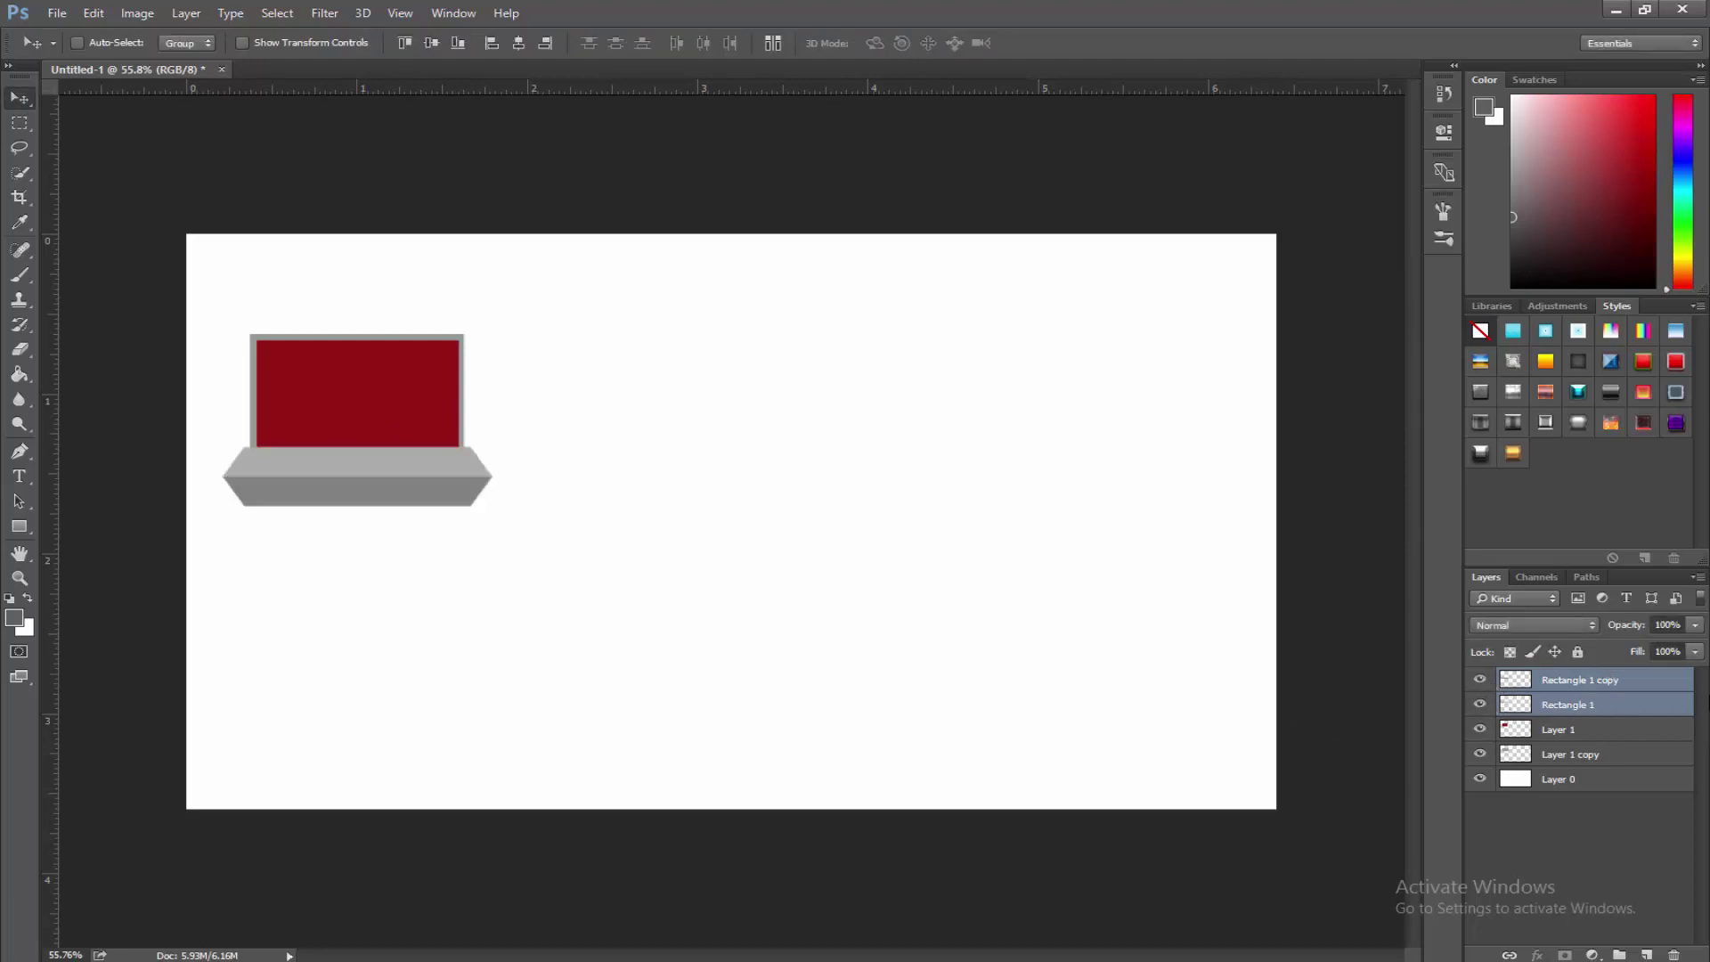
key("ctrl+j")
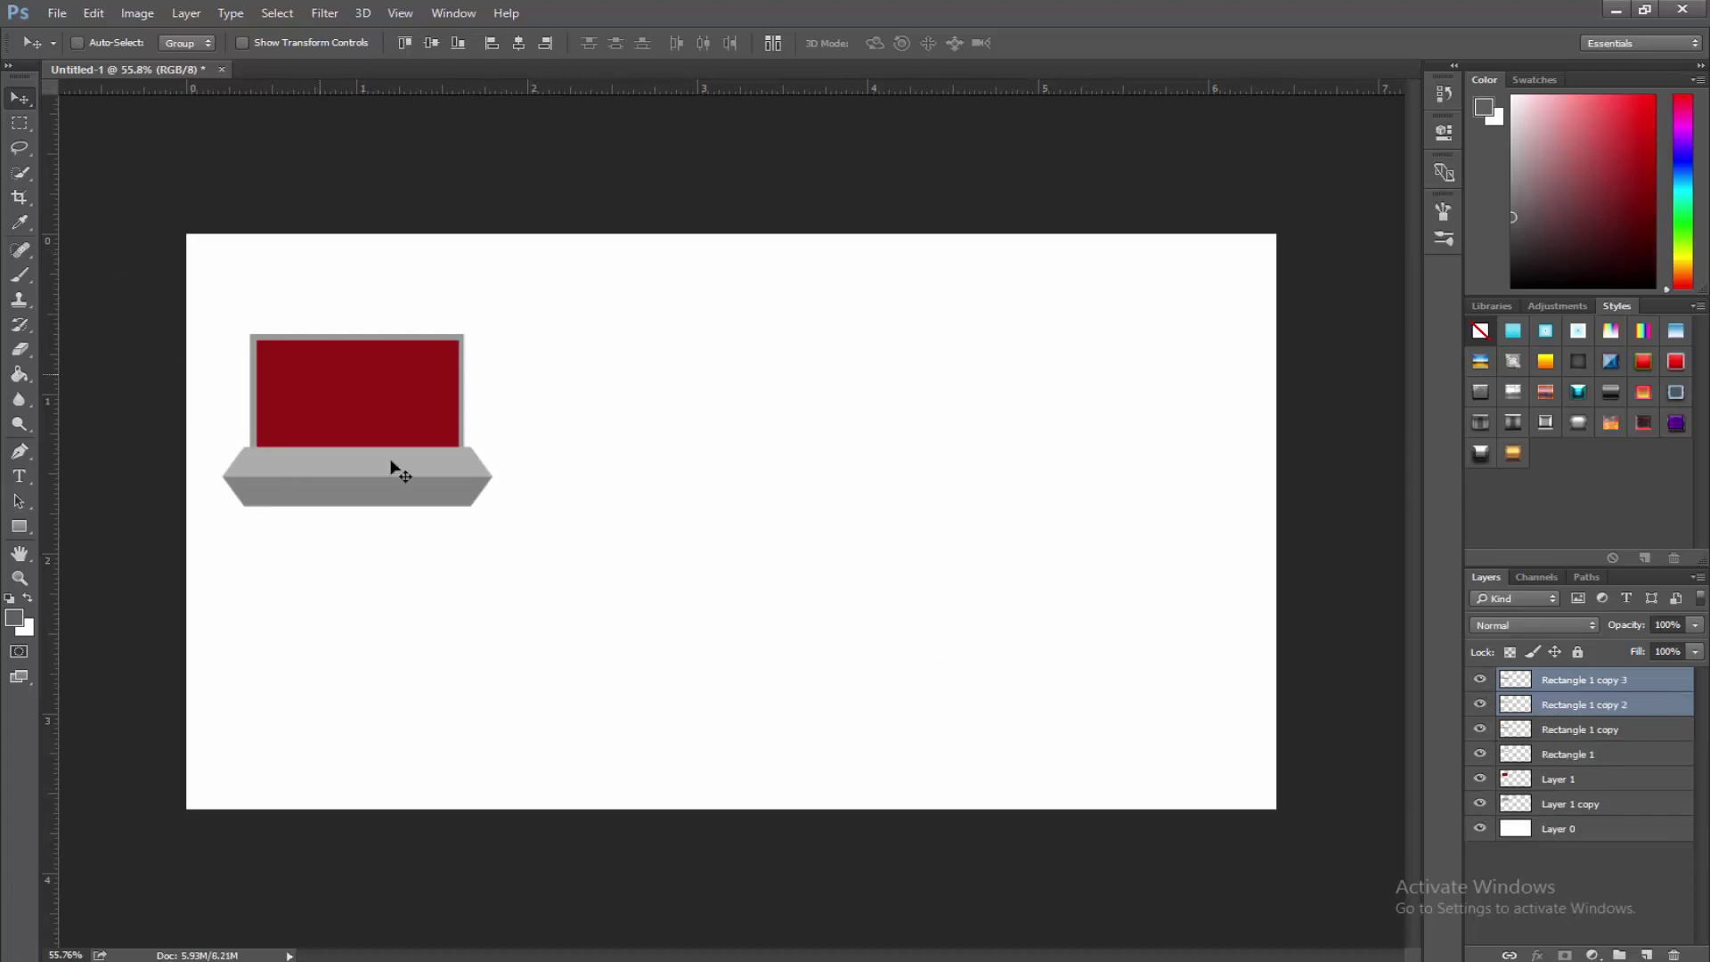
left_click_drag(392, 466, 1183, 746)
Stretch the duplicated trapezoid pair to about 206% width and centre it horizontally near the canvas's lower edge.
key("ctrl+t")
left_click_drag(1059, 743, 946, 731)
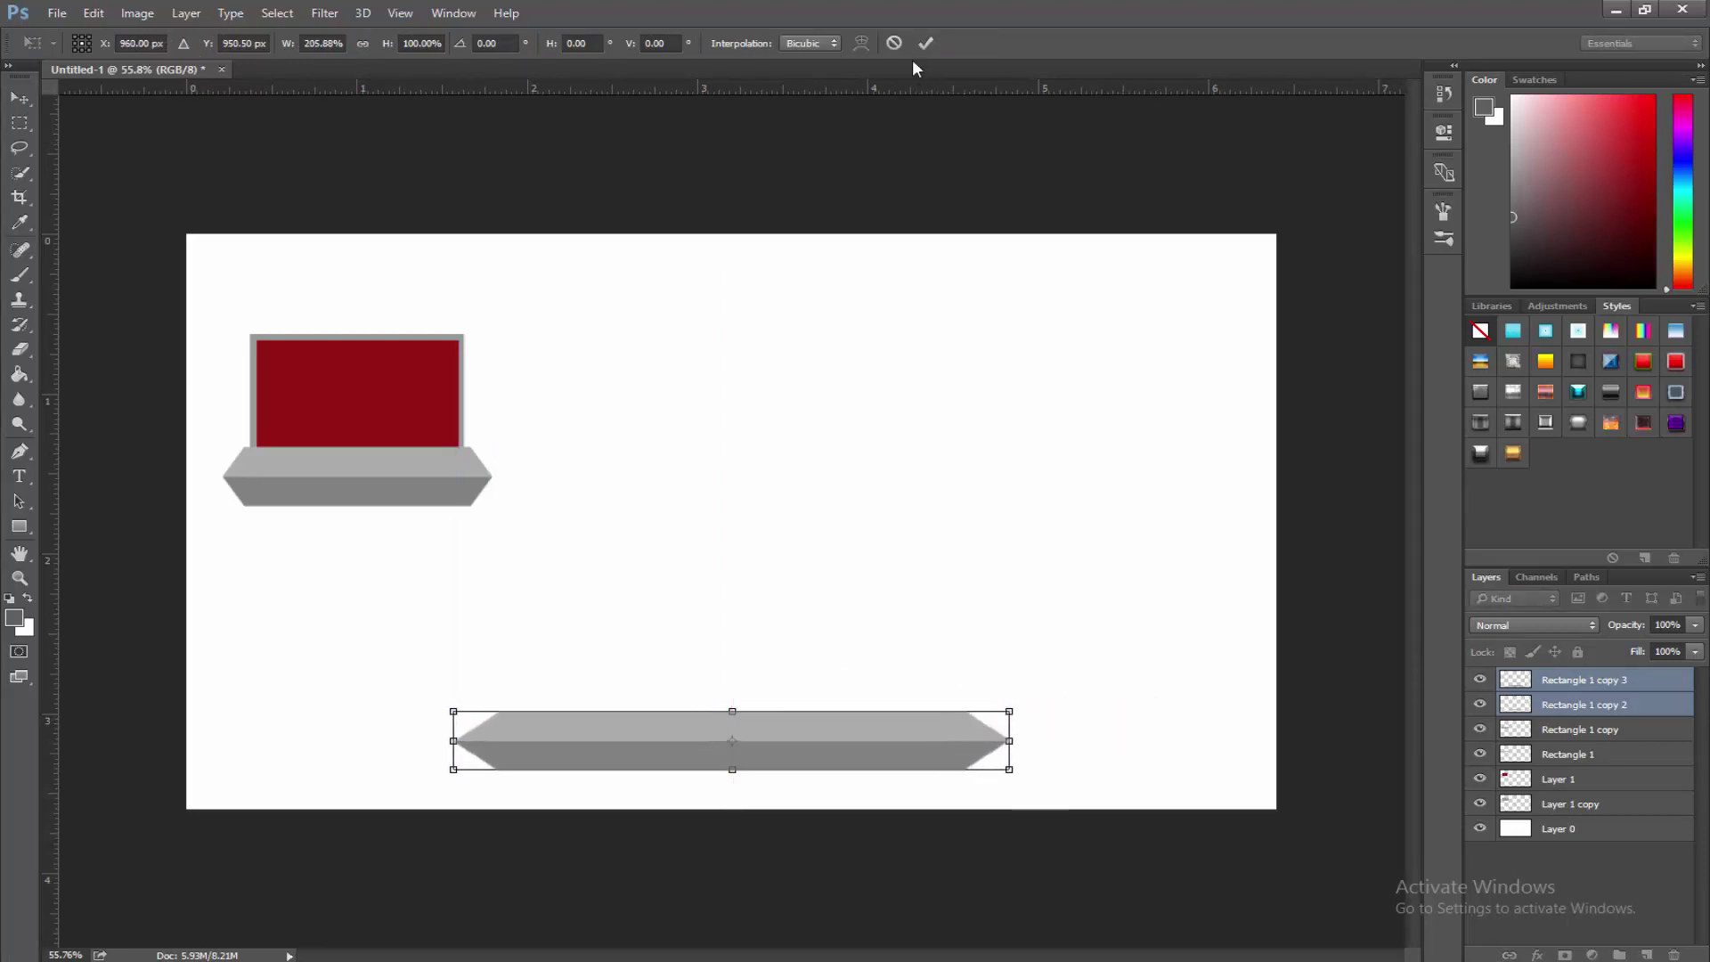
left_click(926, 43)
scroll(691, 725, "up", 6)
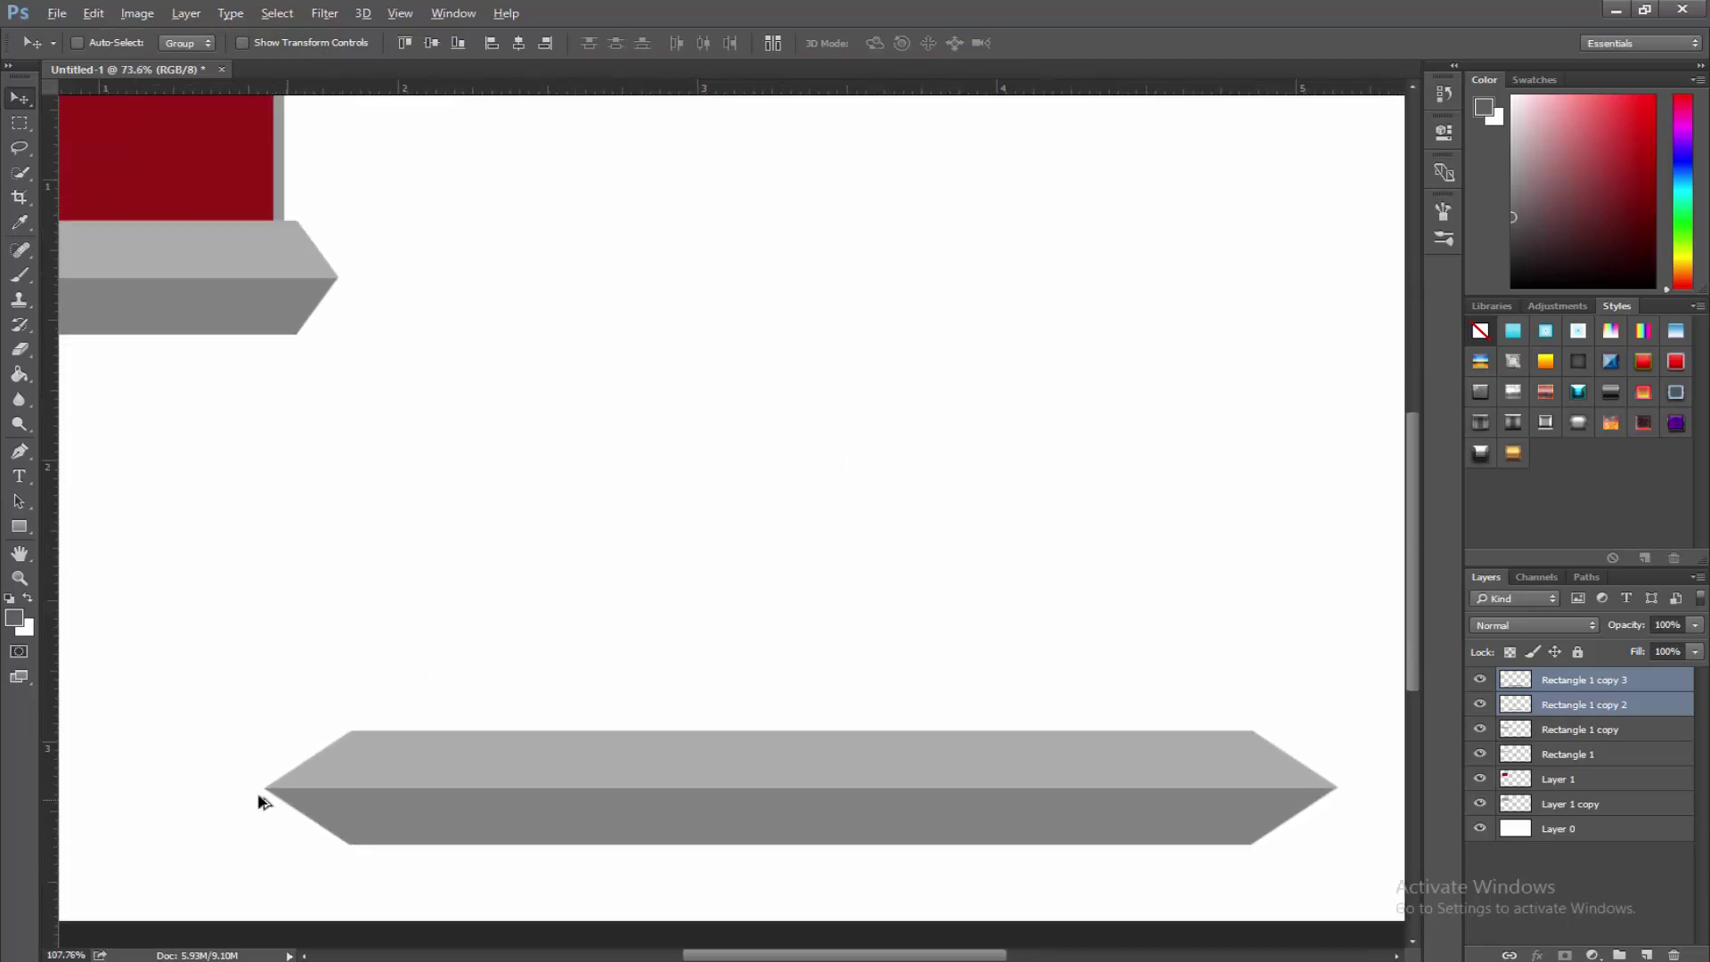
scroll(258, 792, "down", 6)
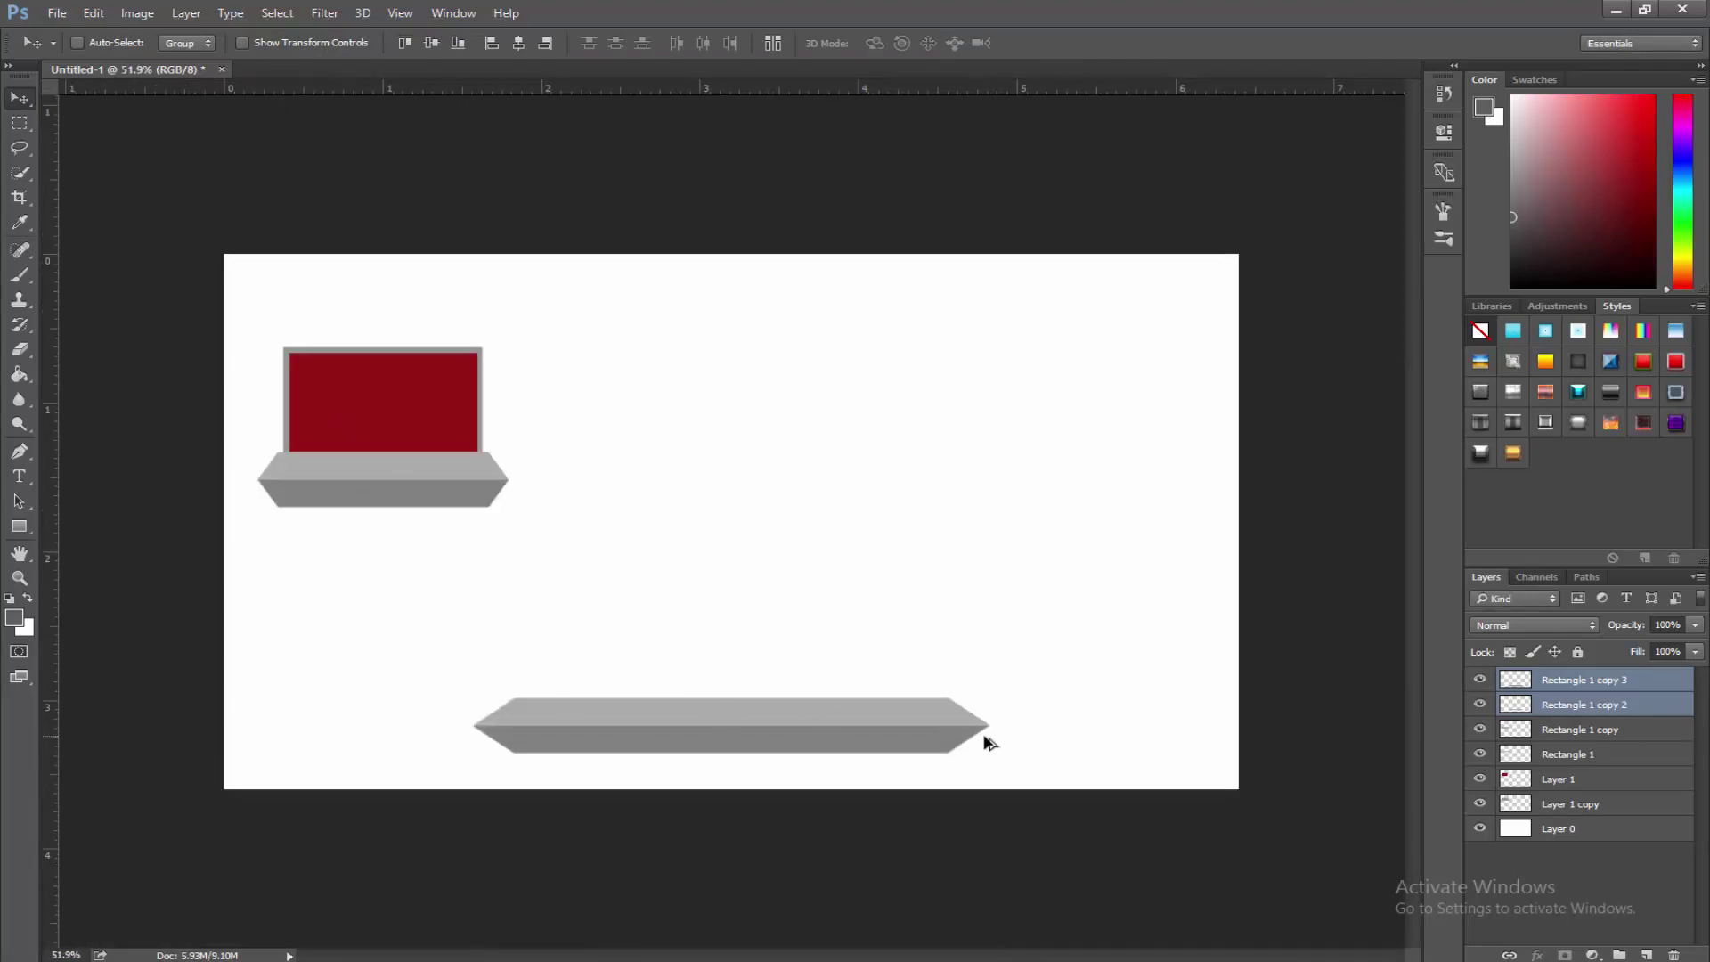
Narrow the wide grey trapezoid pair slightly on both sides, keeping it centred near the canvas's lower edge, and deselect its layers.
key("ctrl+plus")
key("ctrl+t")
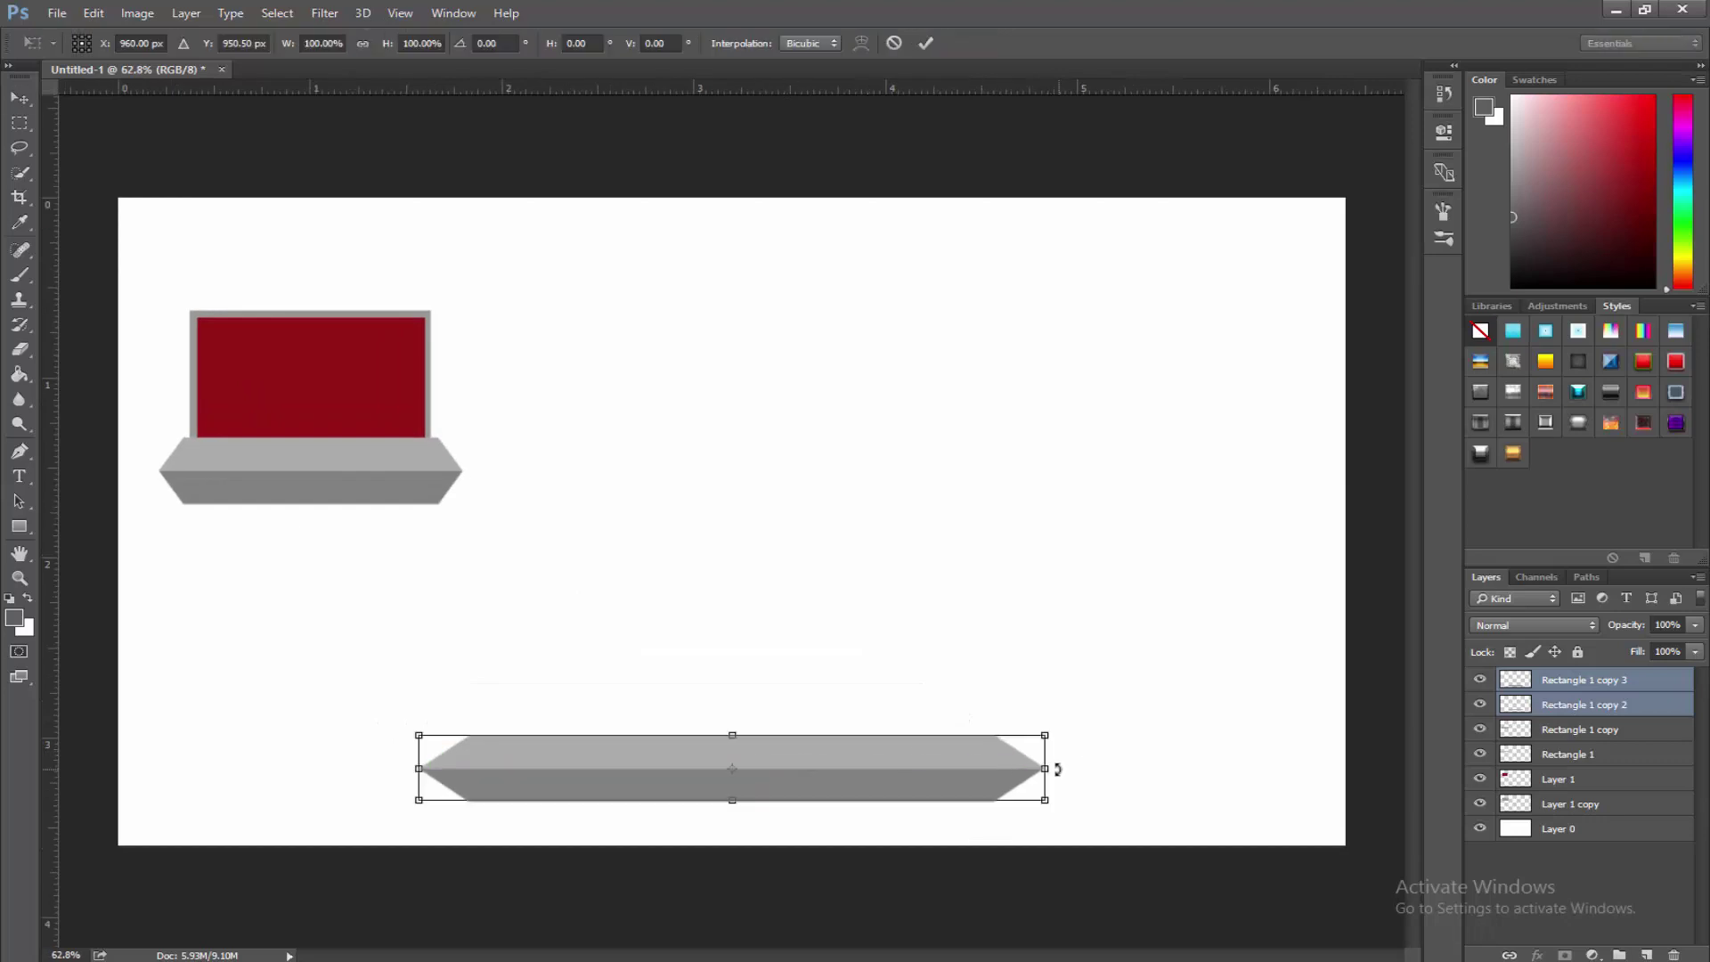
left_click_drag(1044, 767, 951, 778)
left_click(925, 43)
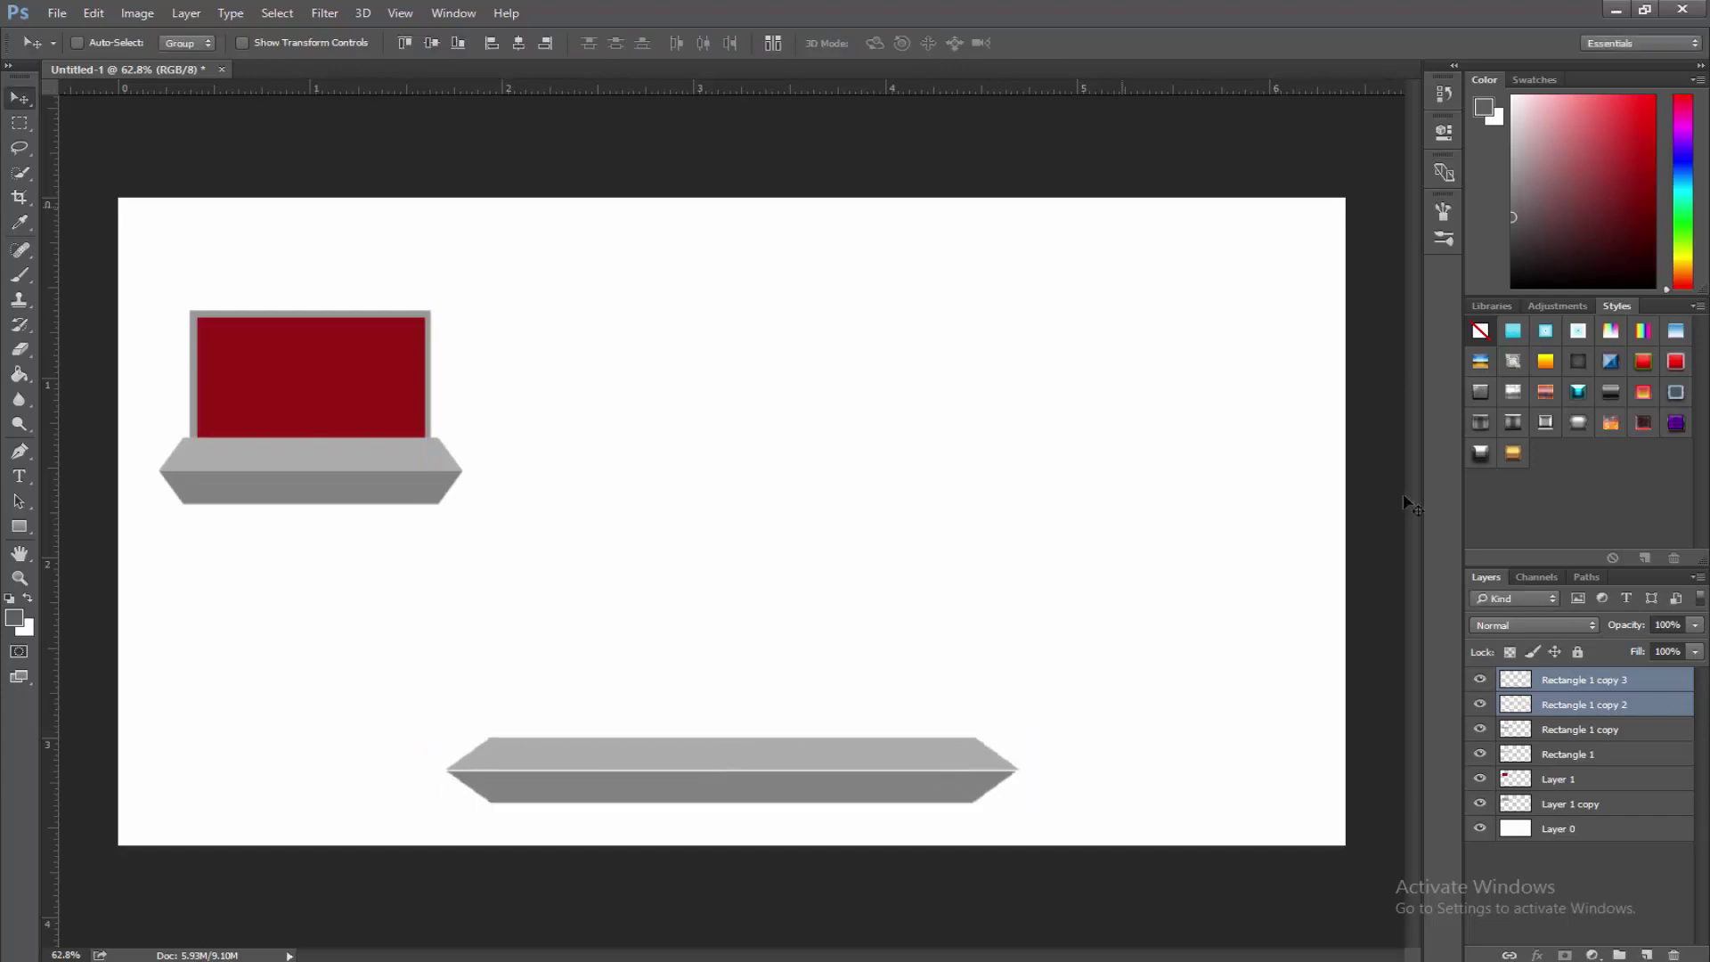
left_click(1642, 891)
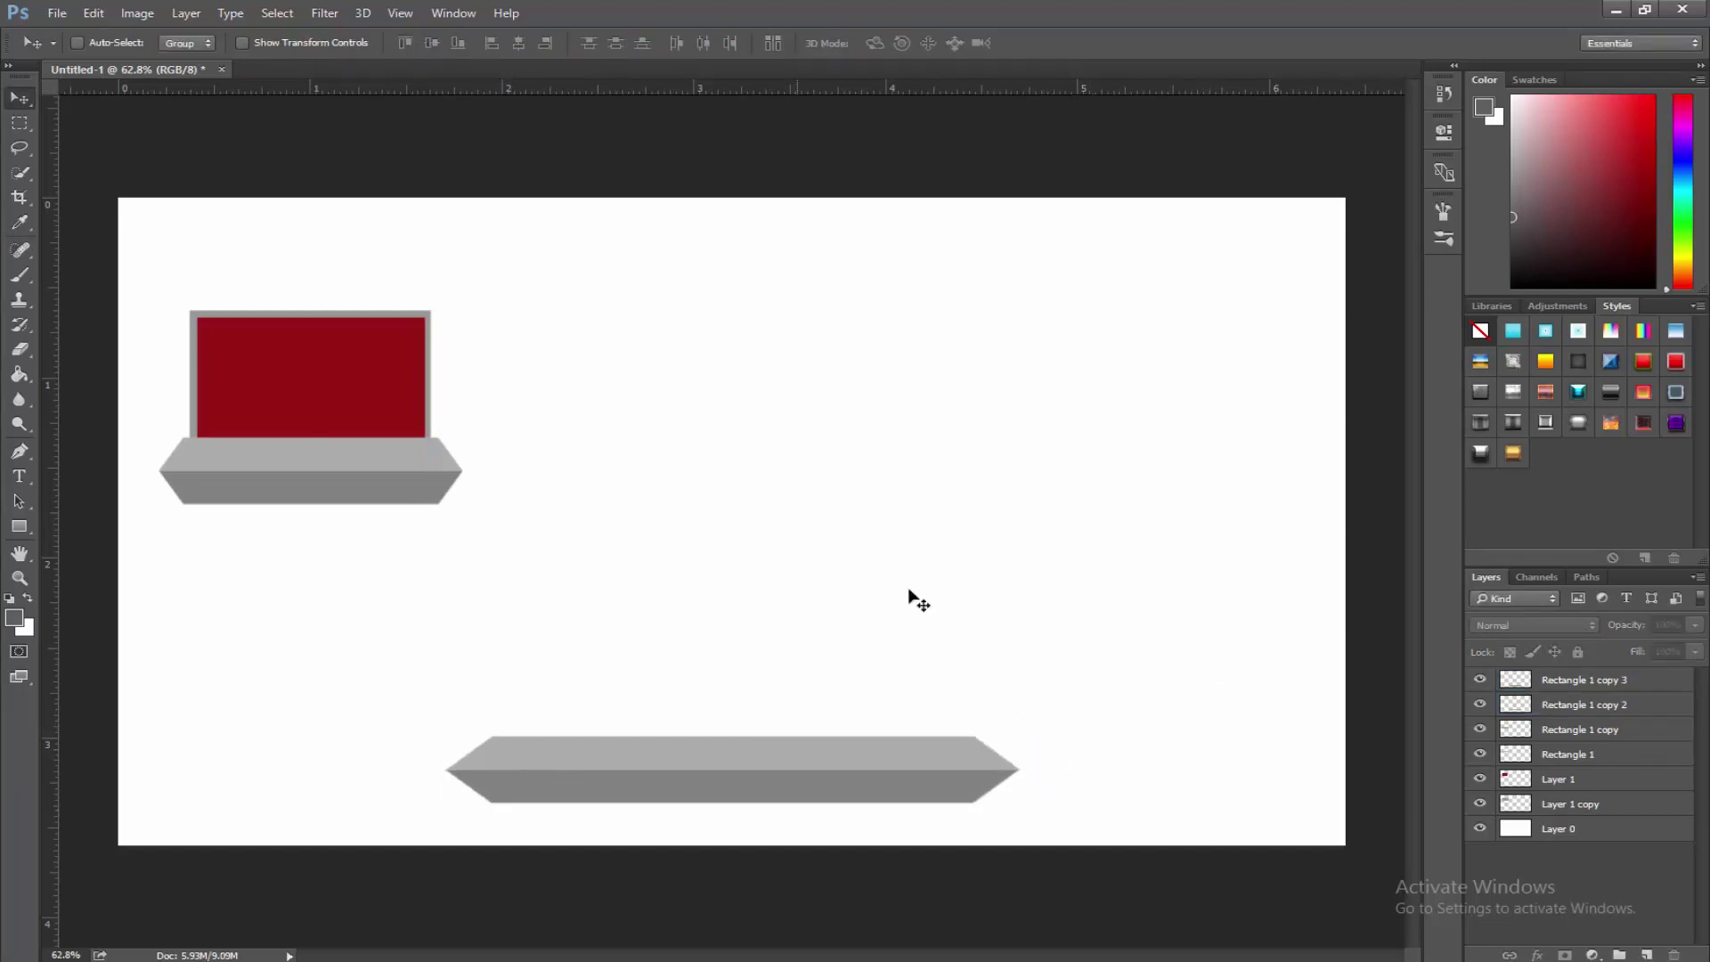
Duplicate both layers of the wide grey base, narrow the copies, and place them slightly lower near the canvas's lower-right corner.
left_click(1598, 684)
left_click(1593, 704, "shift")
key("ctrl+j")
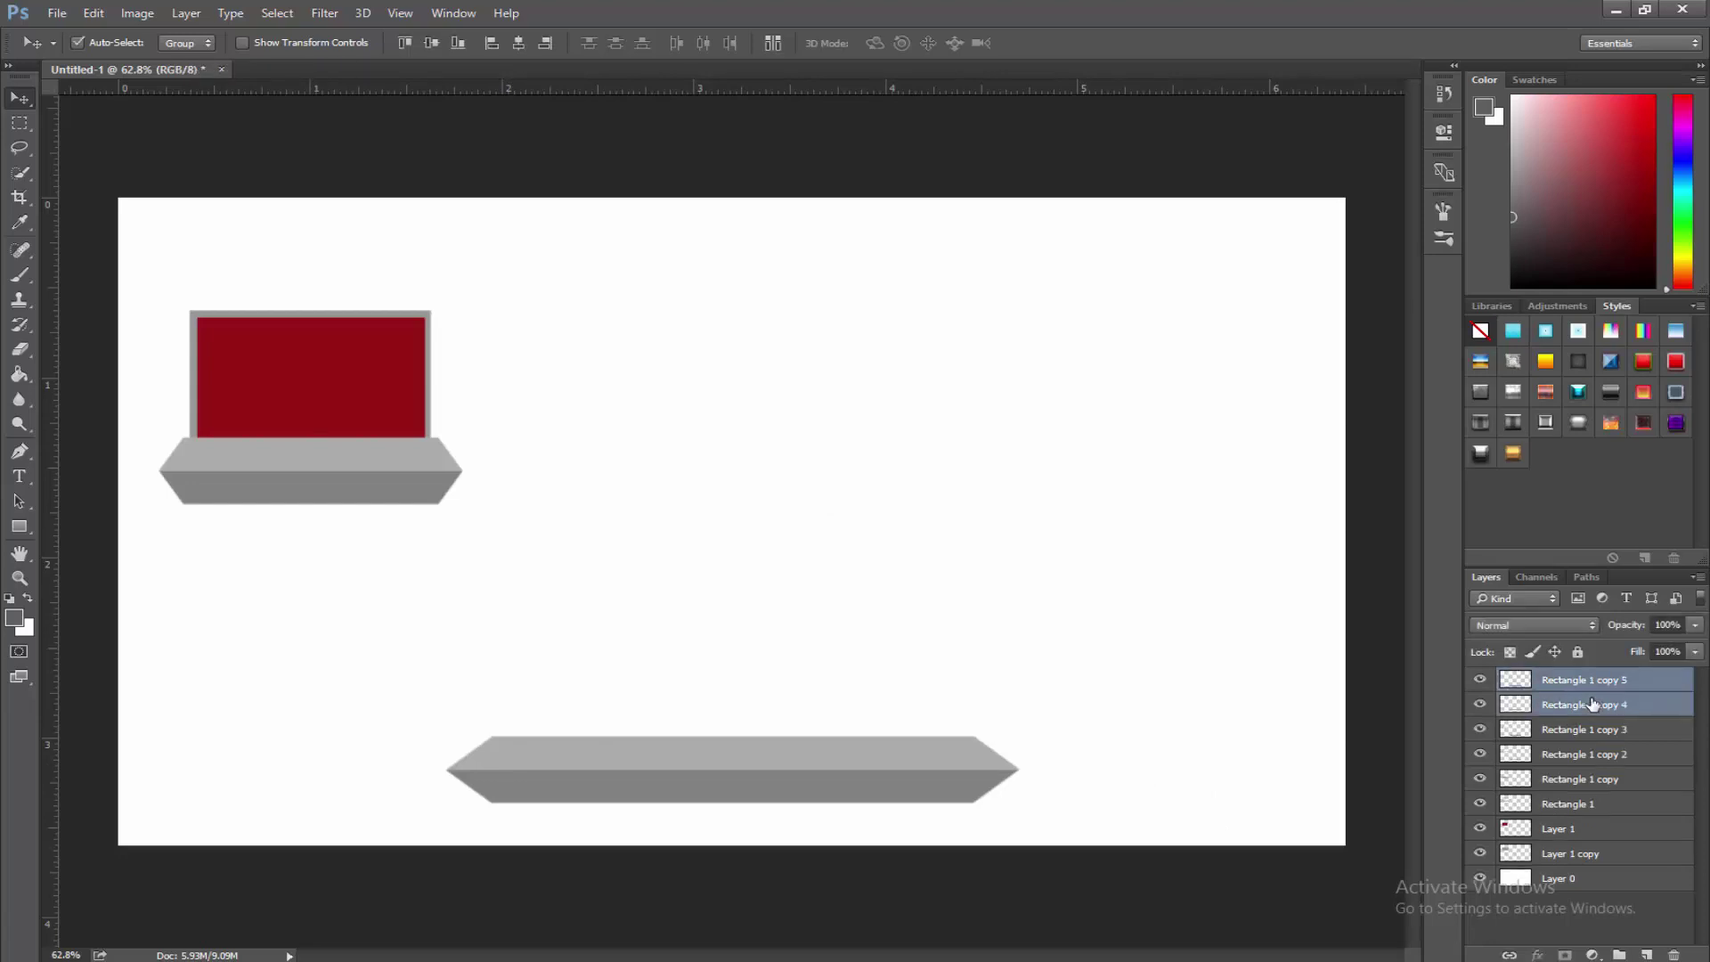
key("ctrl+t")
left_click_drag(1021, 771, 1240, 776)
left_click(926, 43)
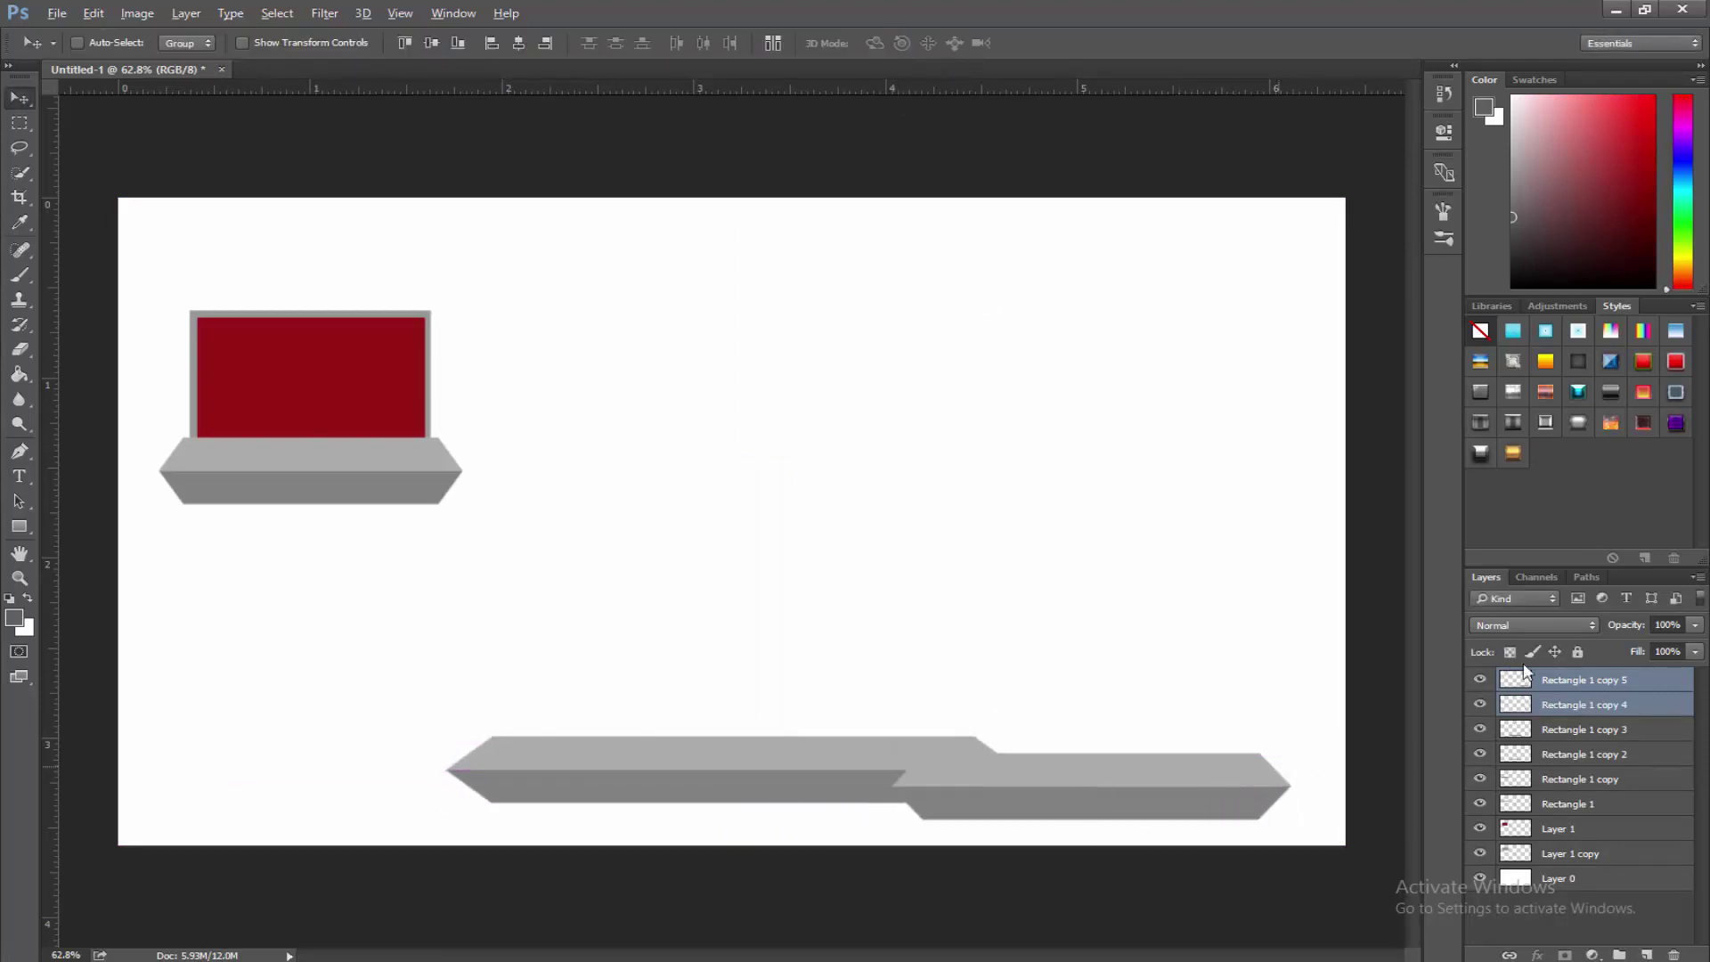
Stack the narrower pair beneath the wide base's layers and align its upper edge with the wide base's right tip.
left_click_drag(1581, 681, 1585, 767)
scroll(1225, 844, "up", 5)
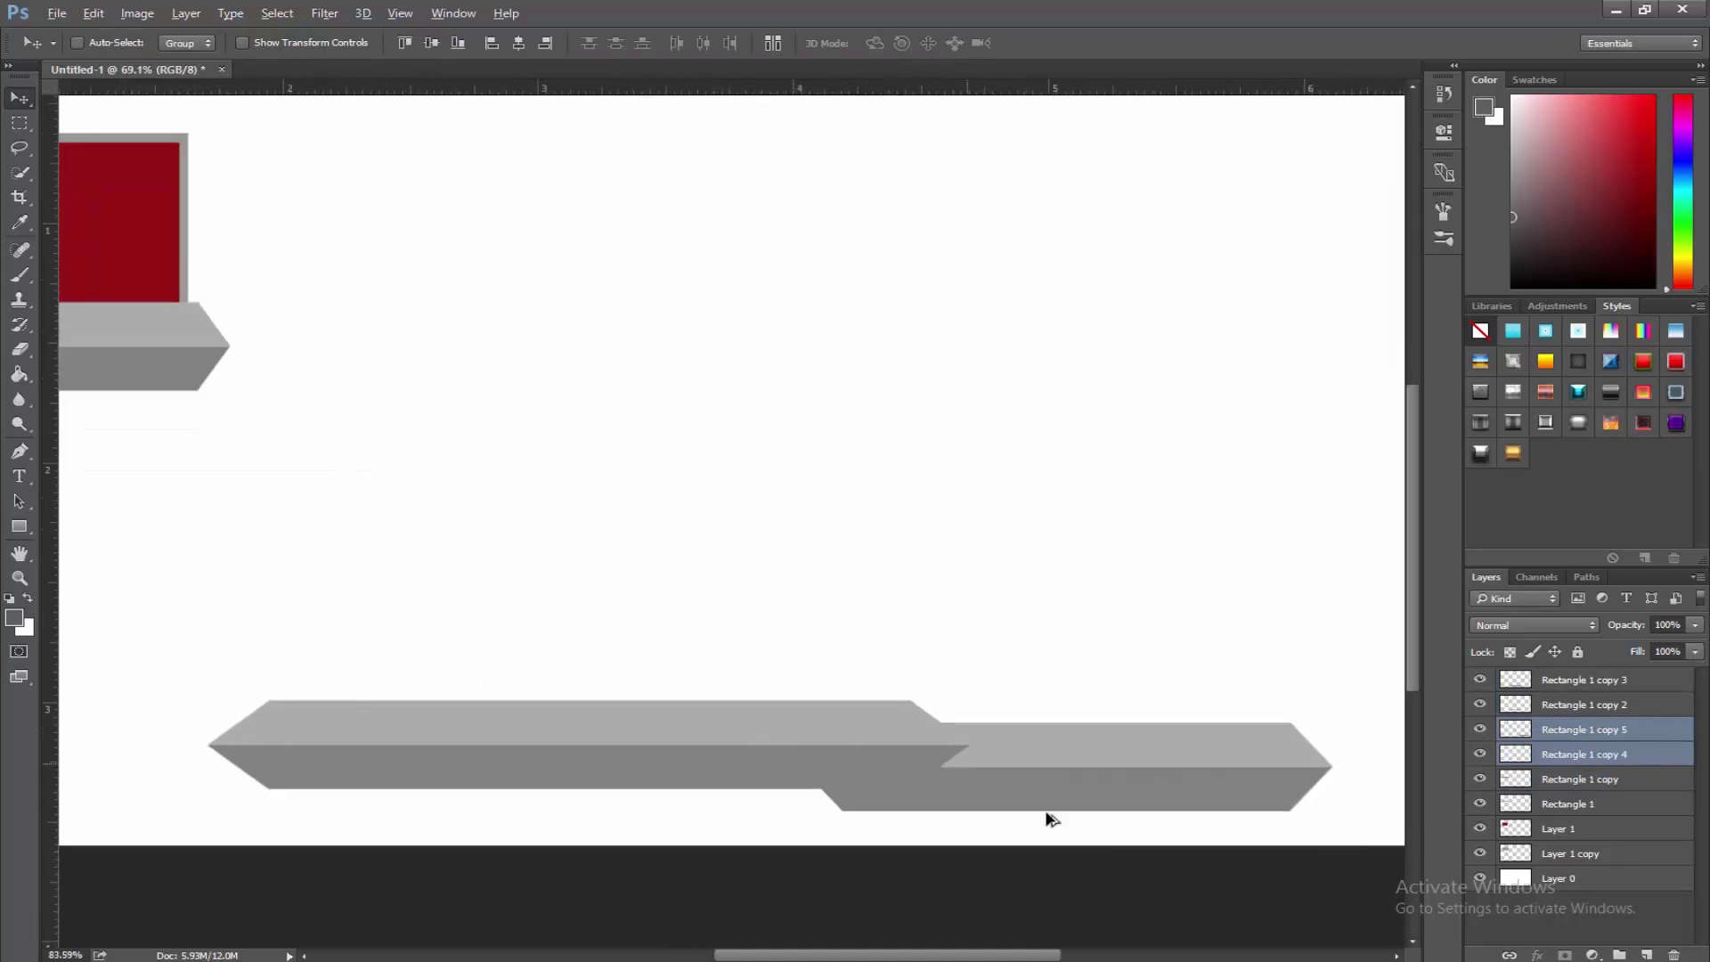
left_click_drag(965, 760, 820, 788)
scroll(759, 812, "up", 3)
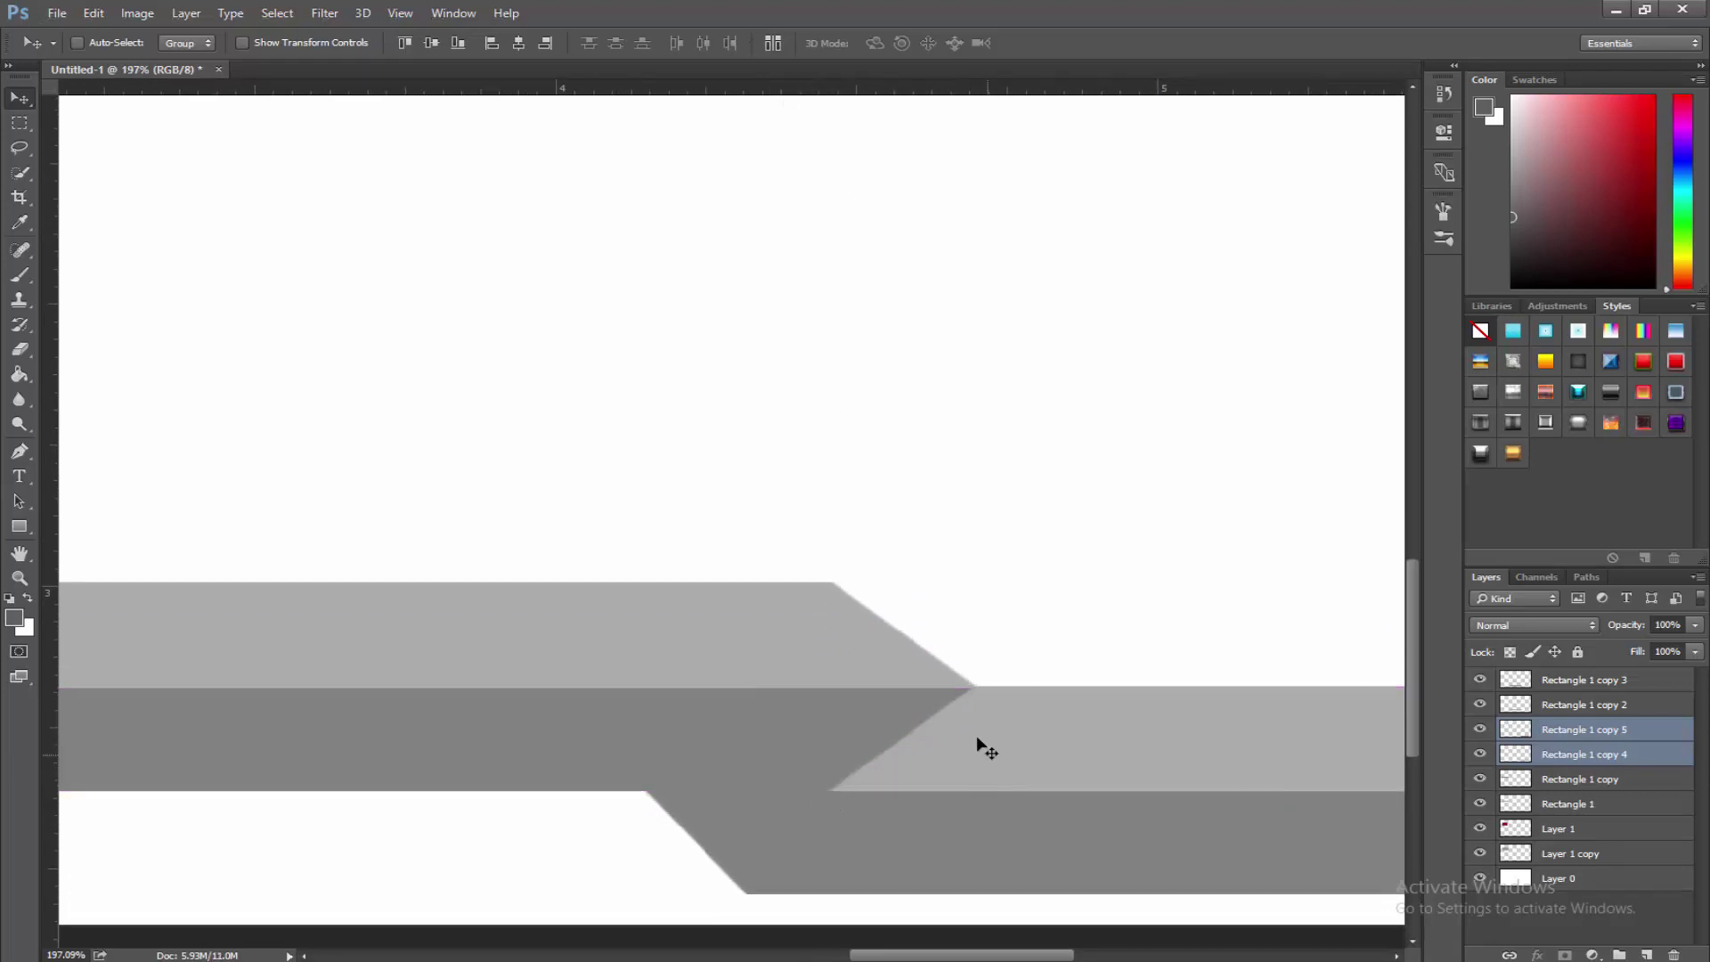
Duplicate the narrower trapezoid pair and move the copy to the left end of the wide base, mirroring the right one.
scroll(1107, 813, "down", 6)
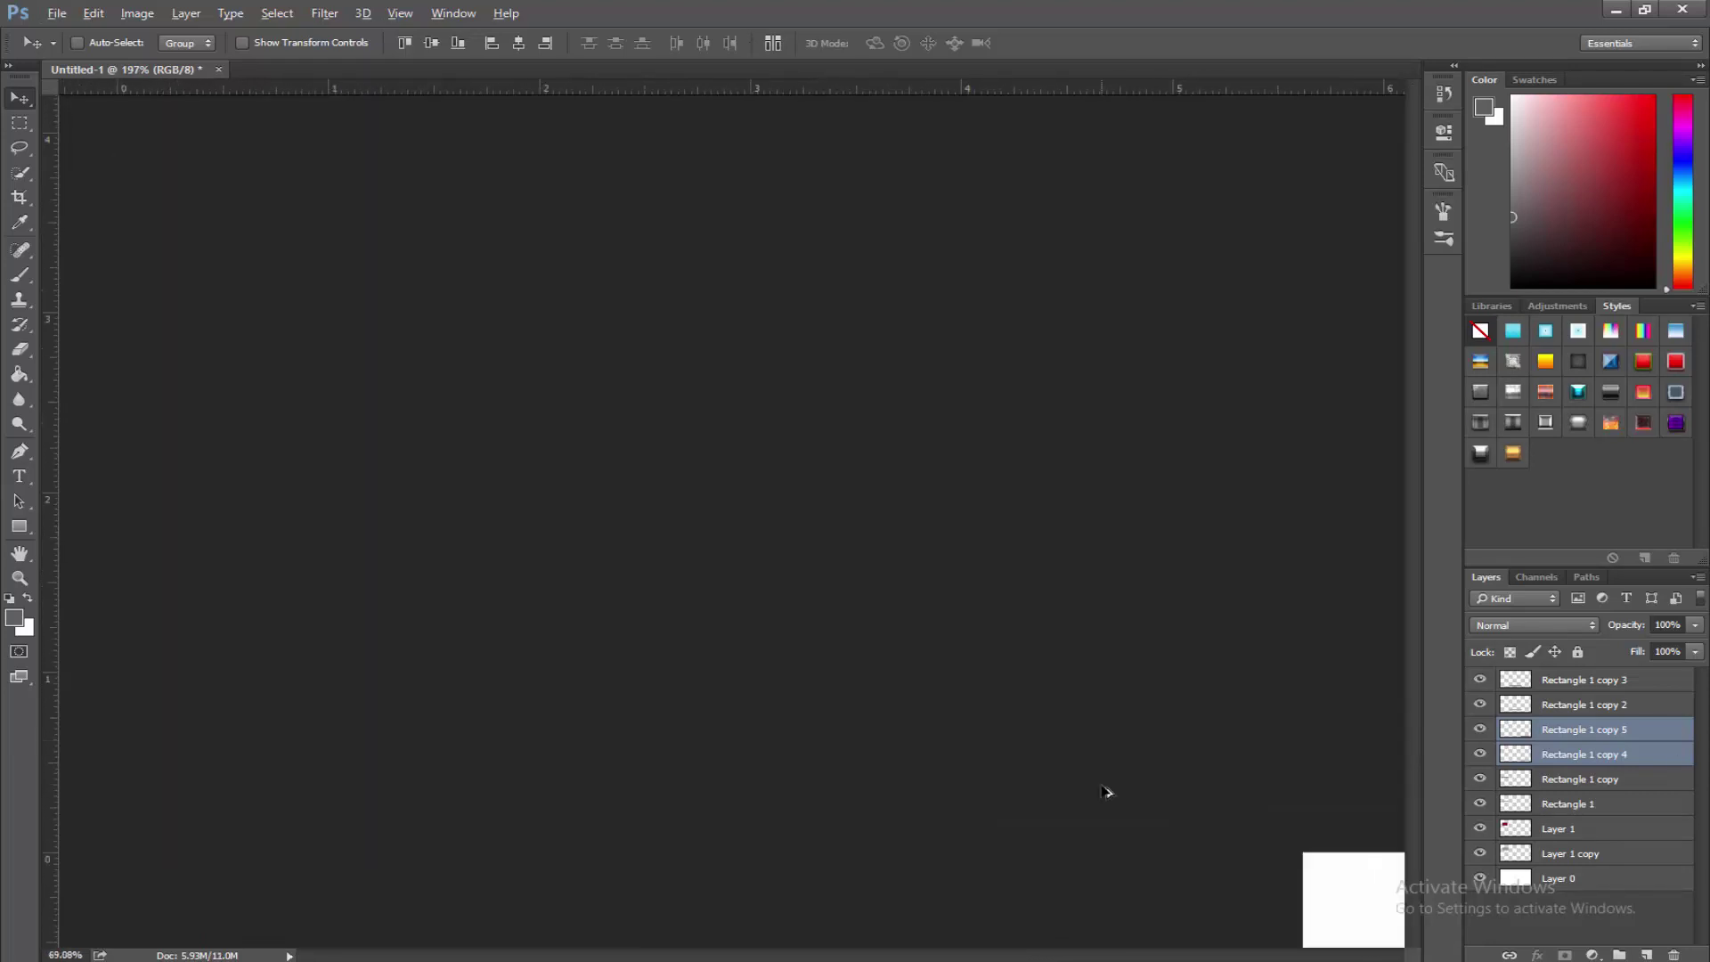
key("alt")
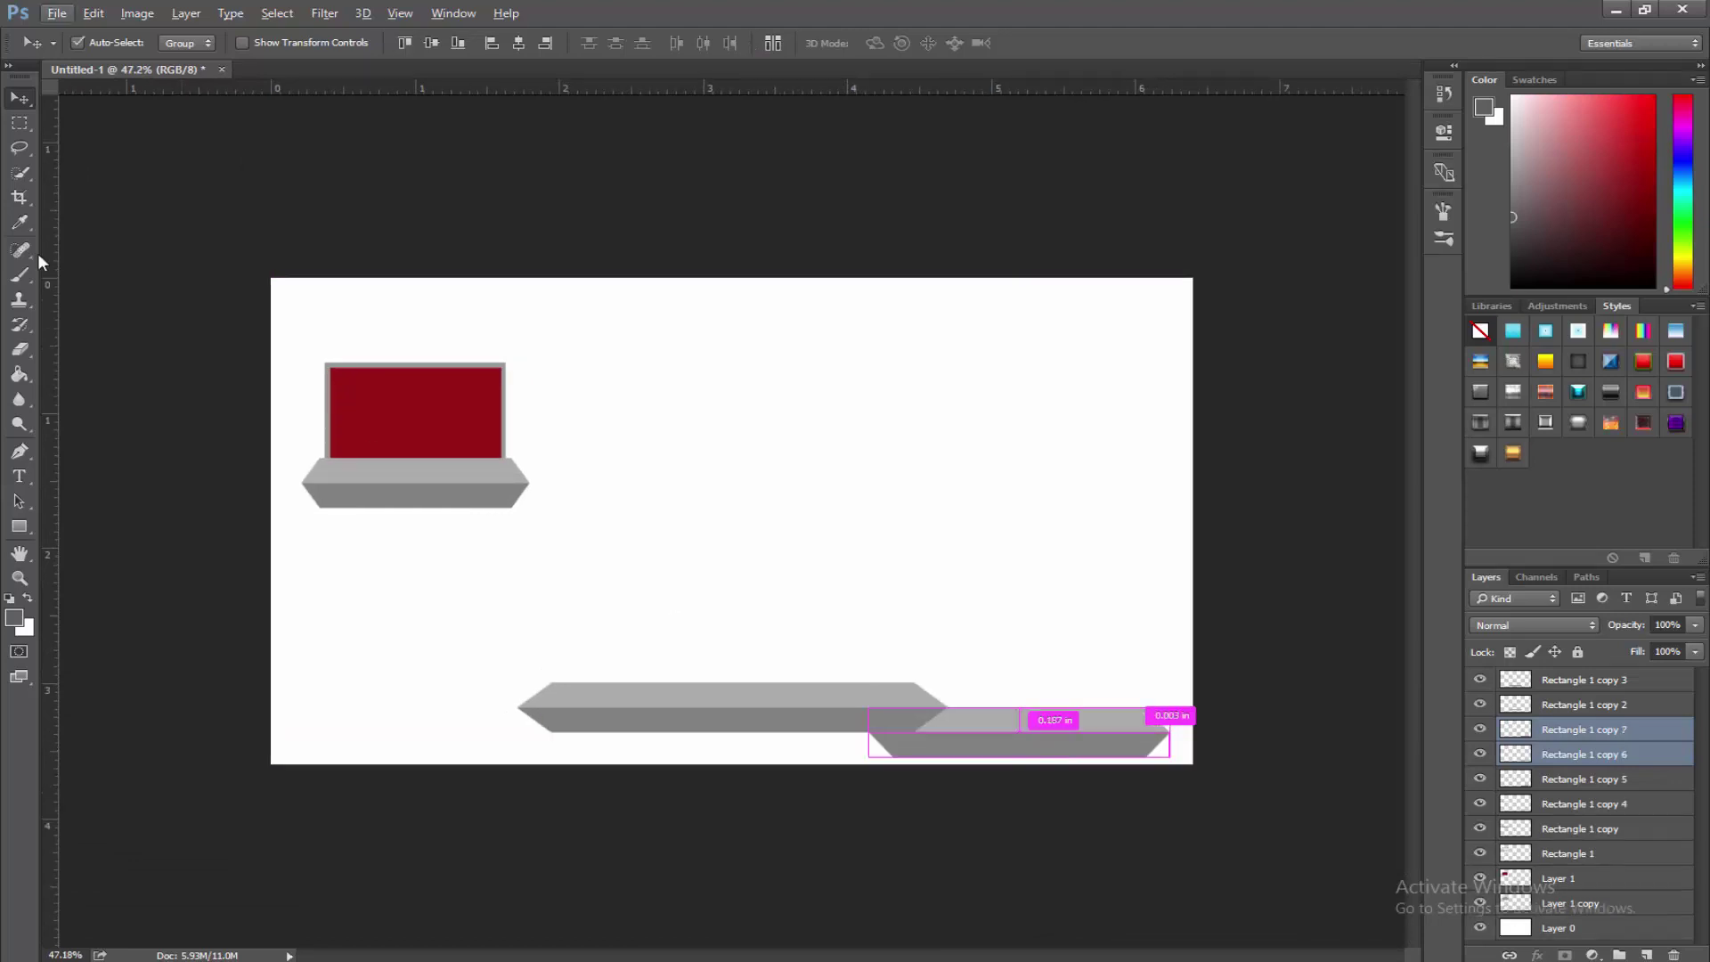
left_click_drag(902, 715, 330, 723)
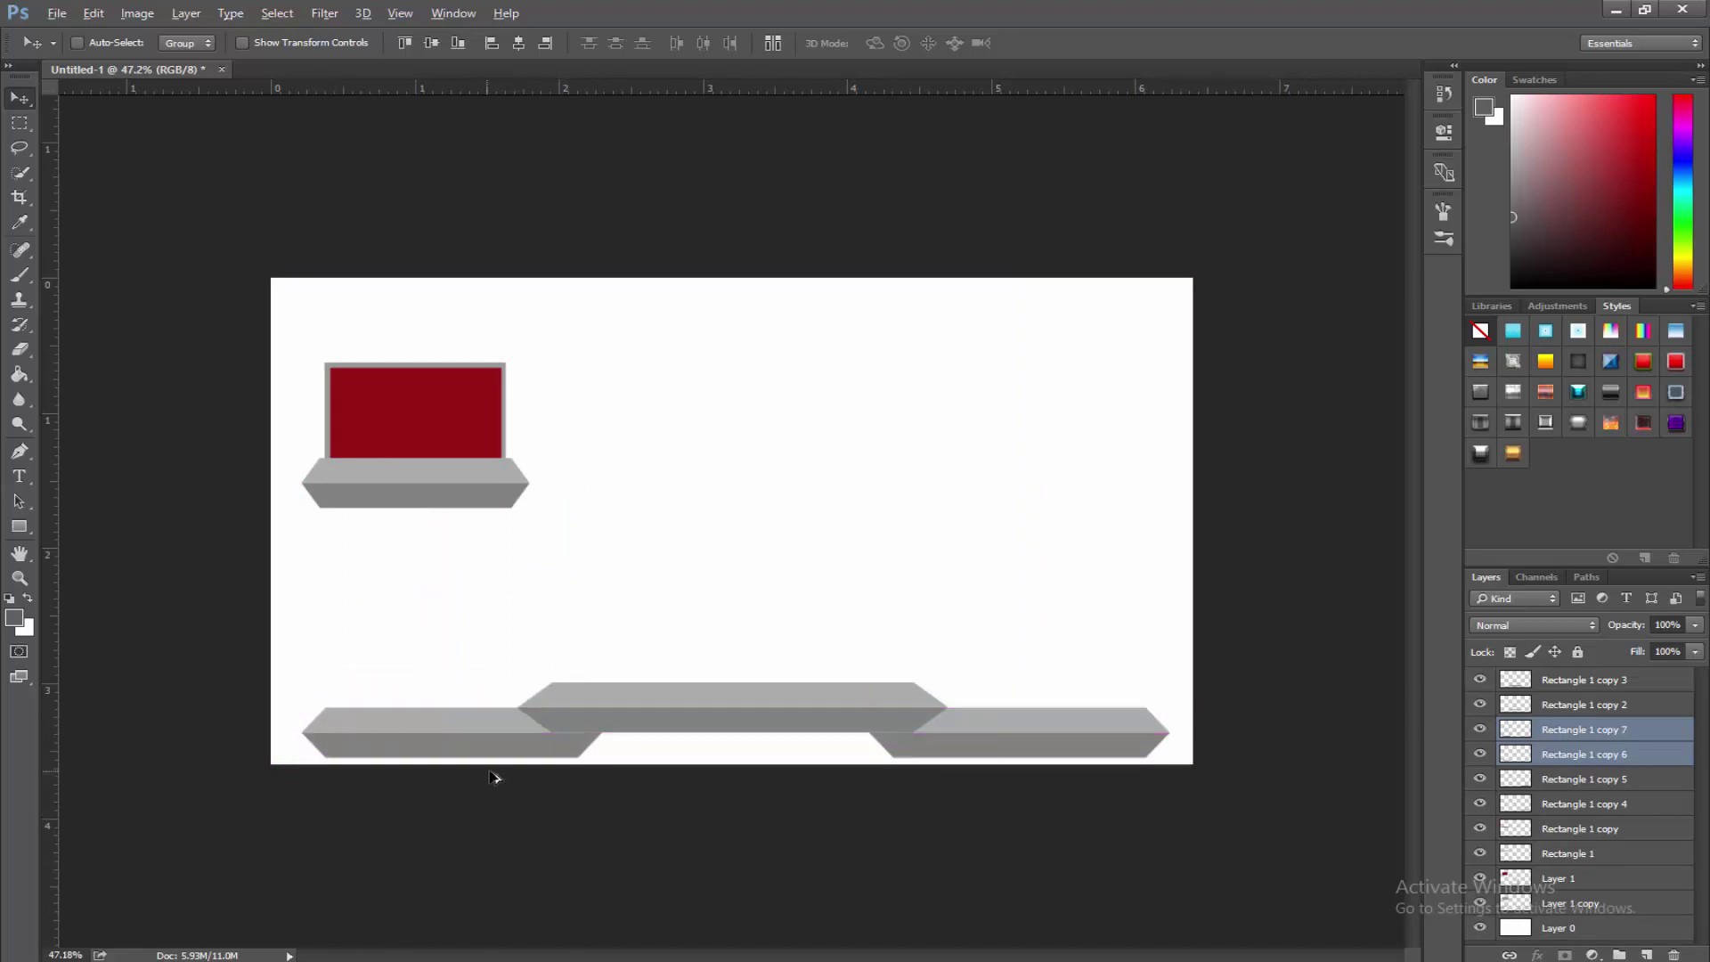
scroll(495, 778, "up", 3)
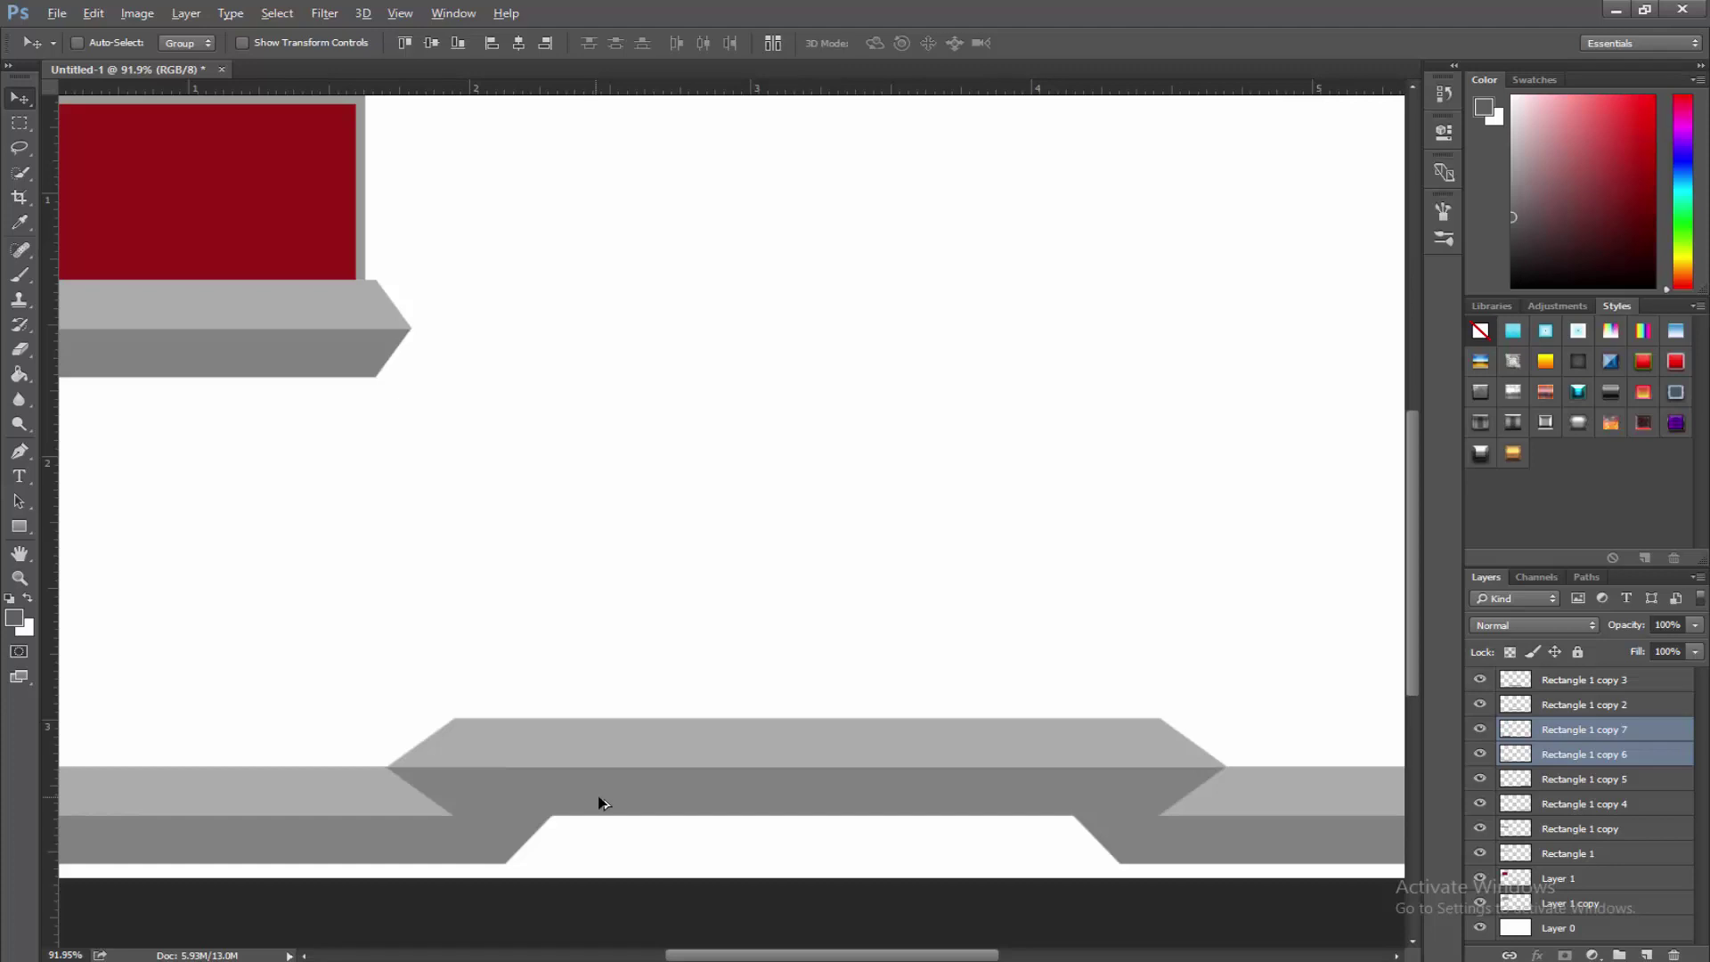
scroll(851, 778, "down", 4)
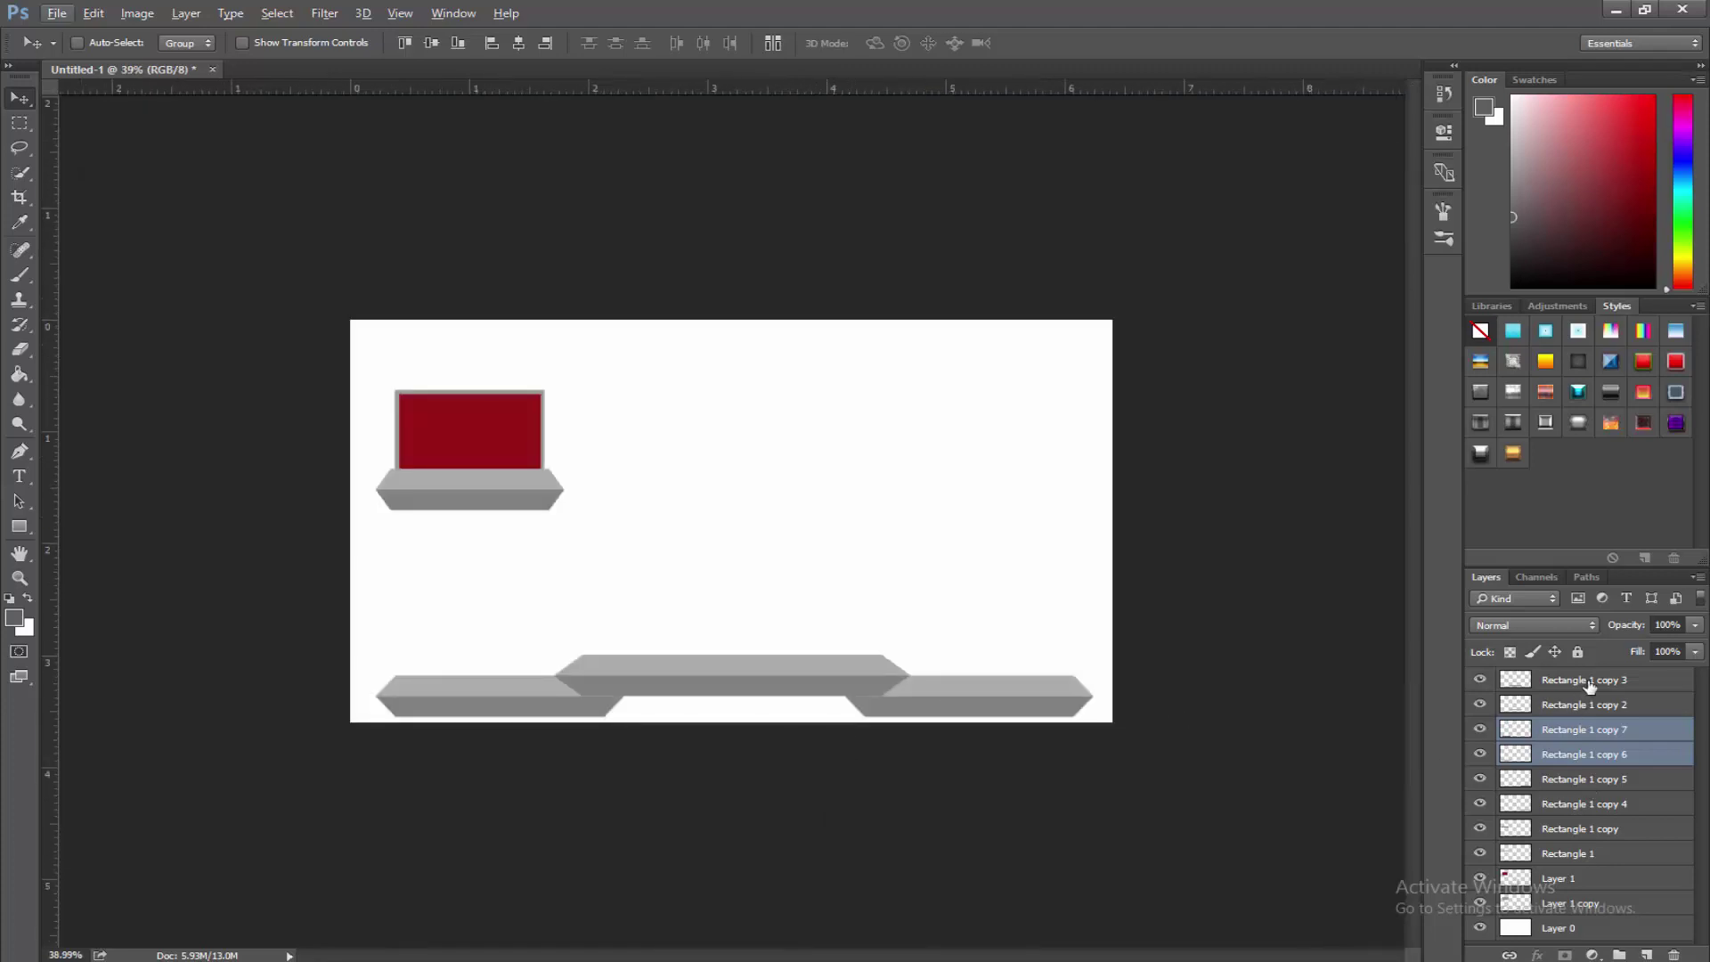
Identify and select all six trapezoid layers of the three-part lower base and move them up slightly together.
left_click(1589, 682)
left_click(1483, 856)
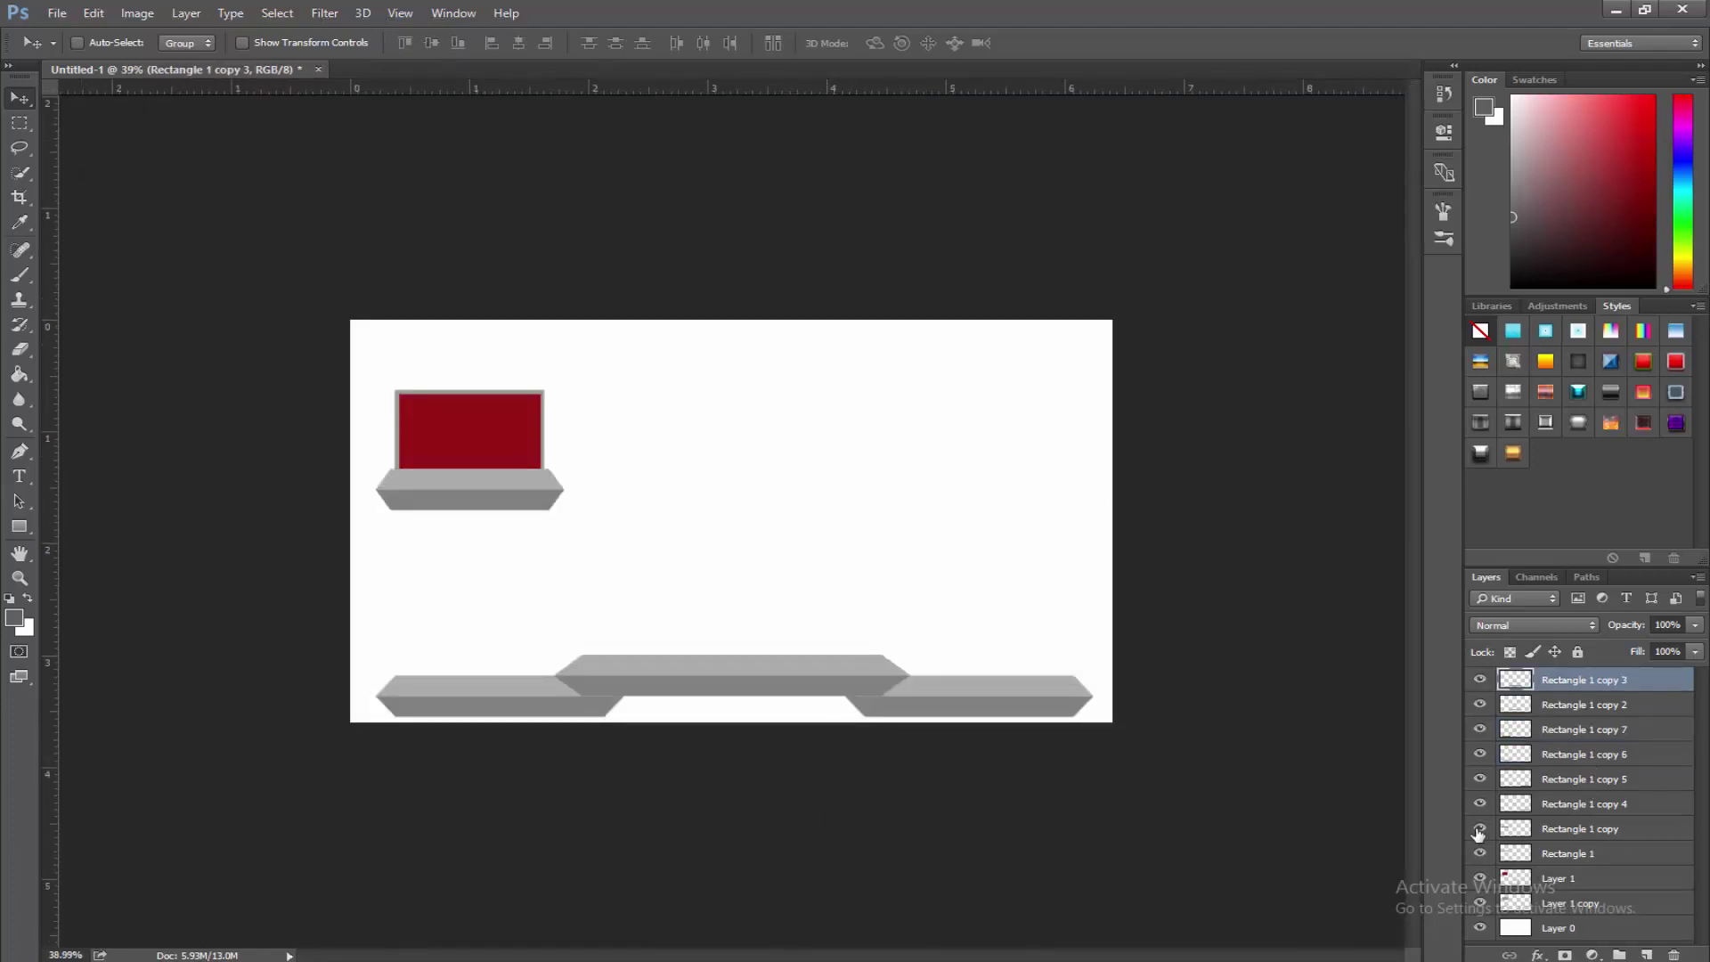
left_click(1481, 830)
left_click(1480, 831)
left_click(1481, 806)
left_click(1482, 806)
left_click(1601, 805)
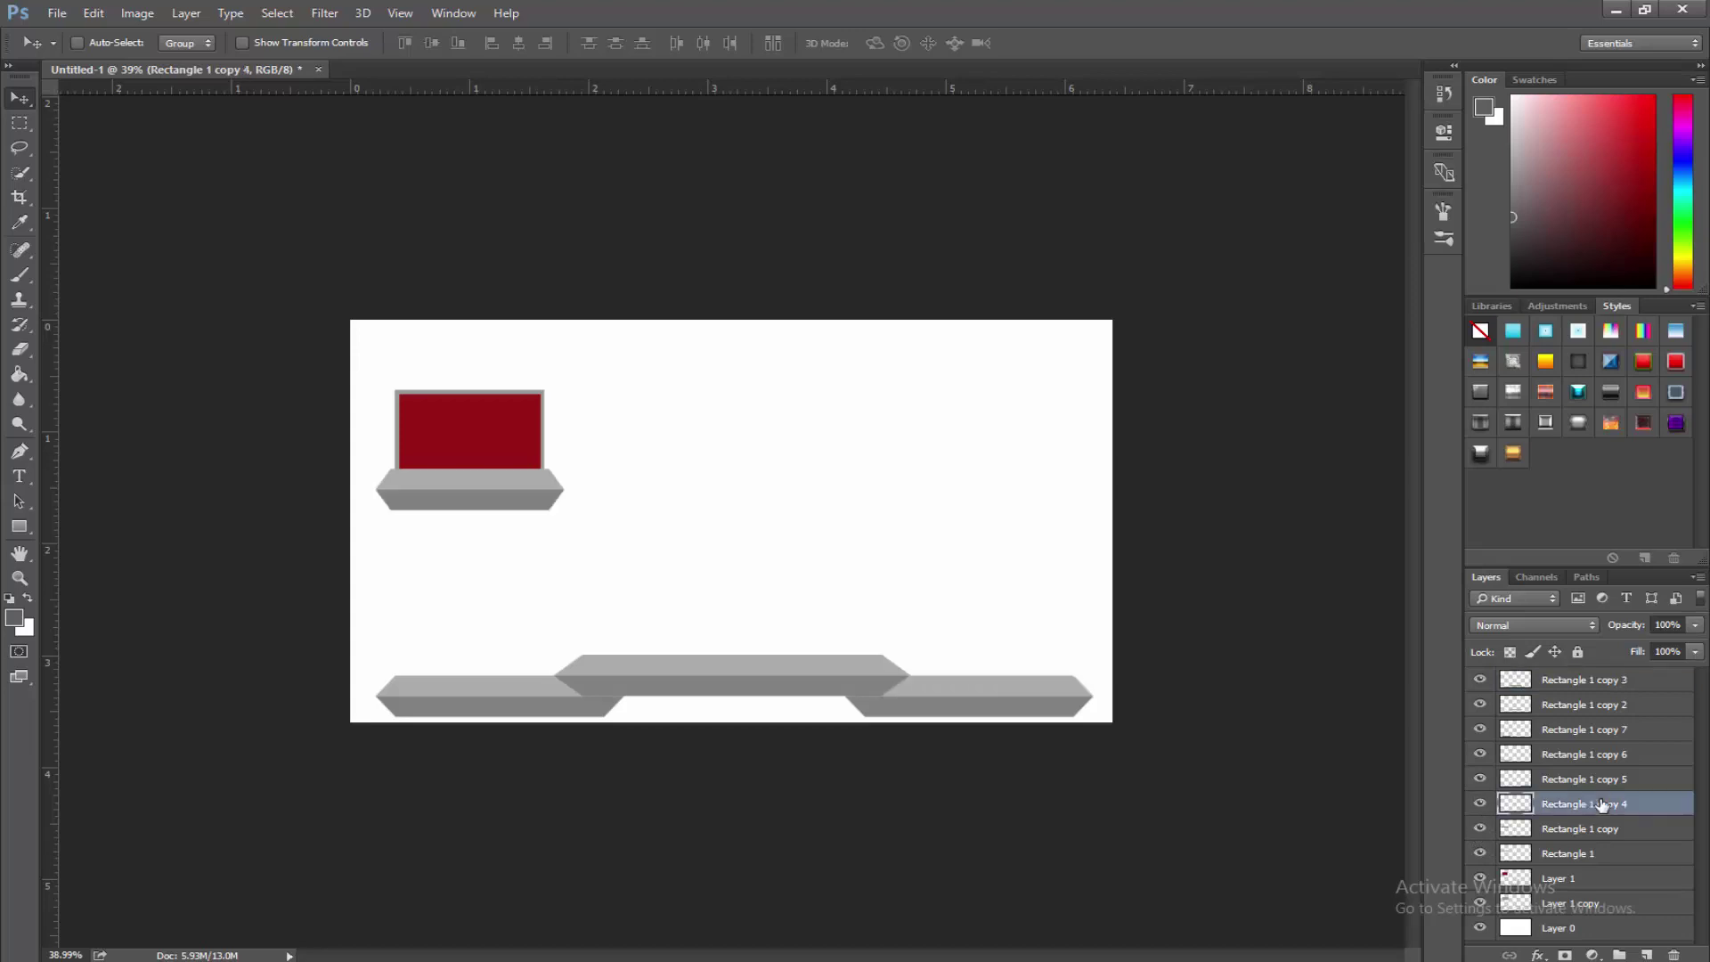
left_click(1612, 689, "shift")
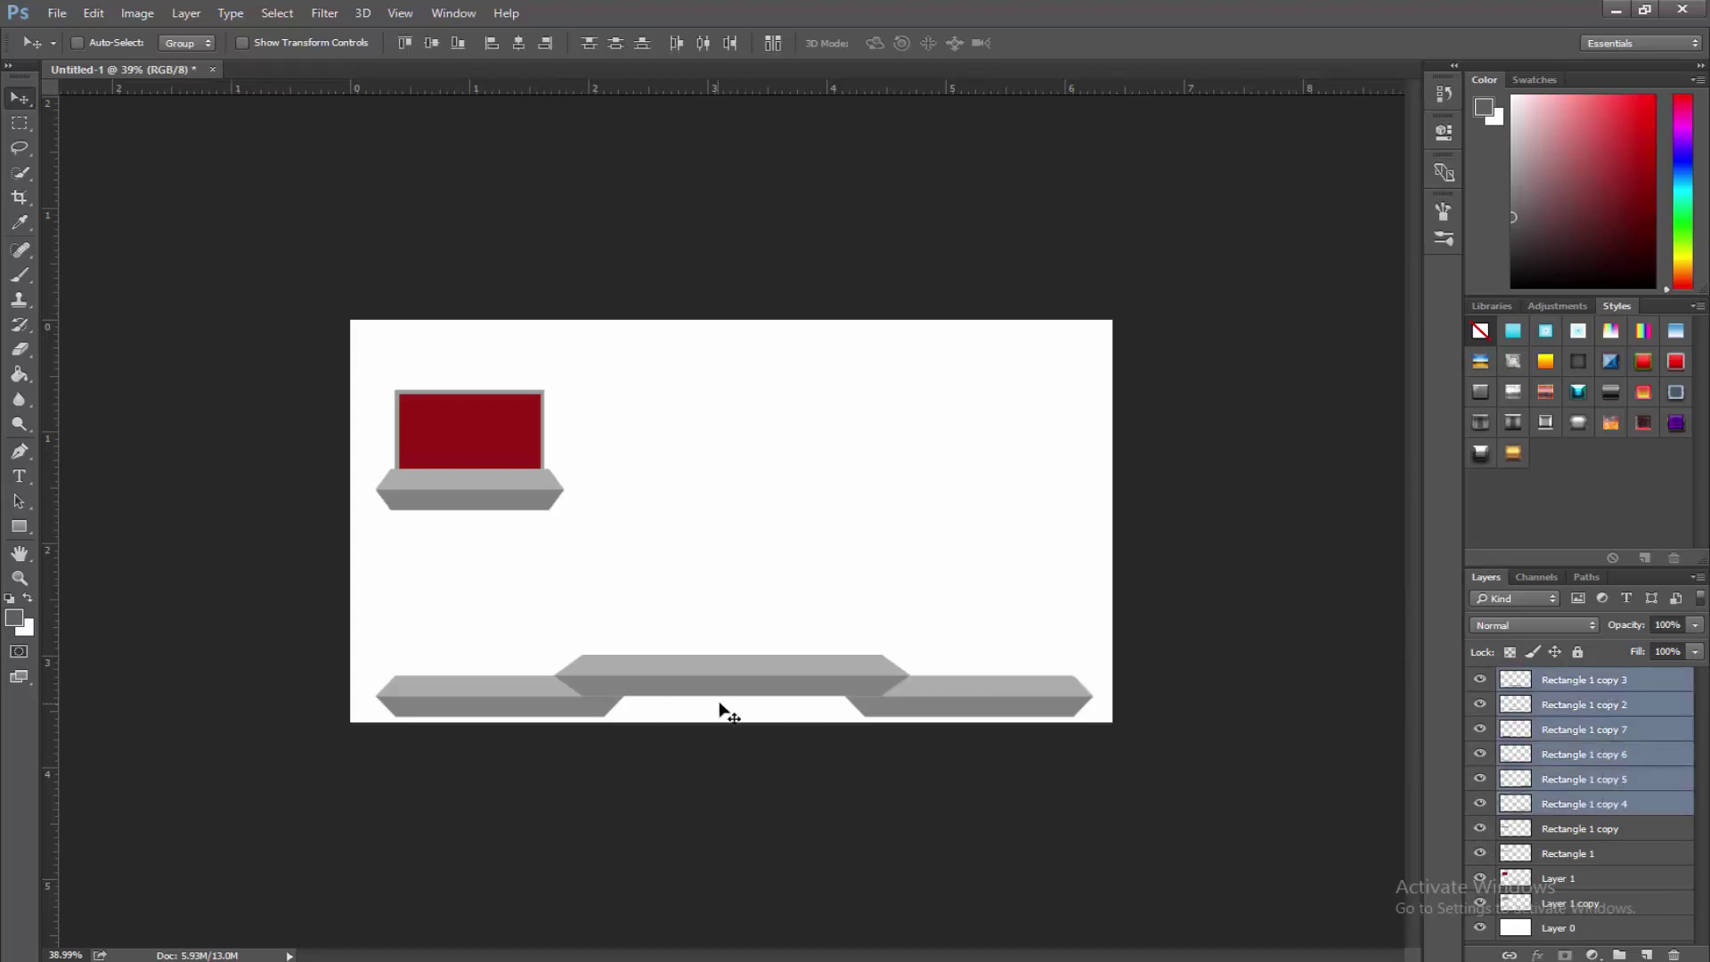
left_click_drag(721, 707, 725, 697)
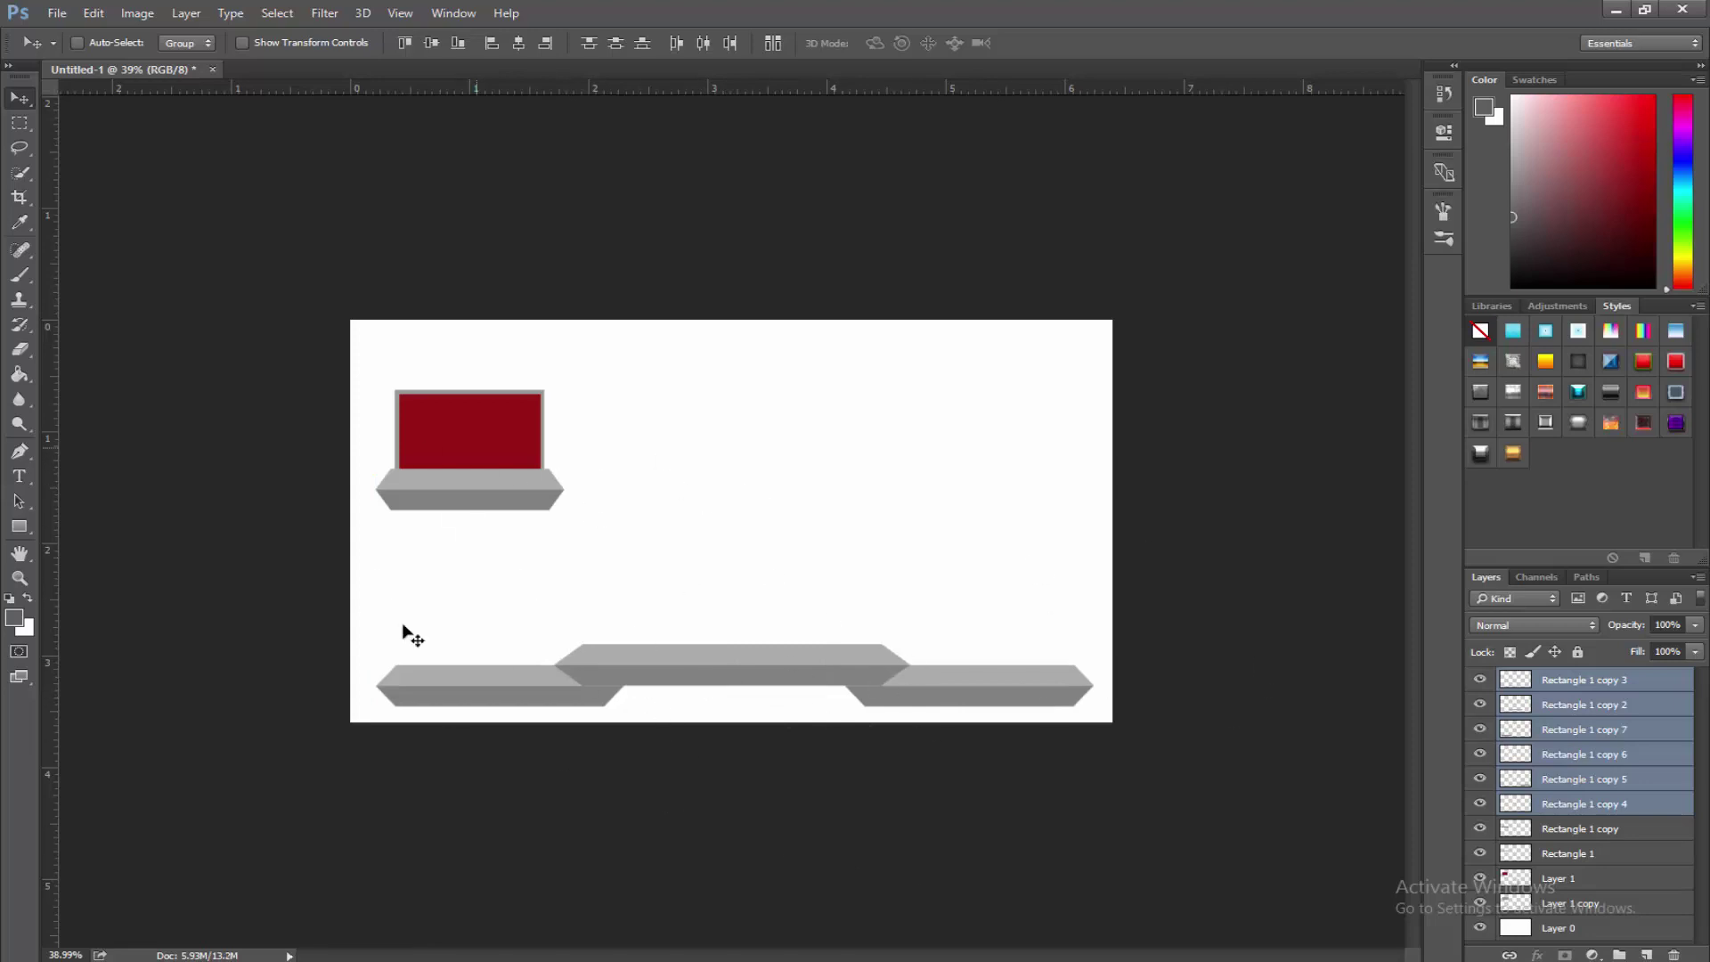
Select the four laptop layers and move the laptop slightly right and up.
left_click(1585, 837)
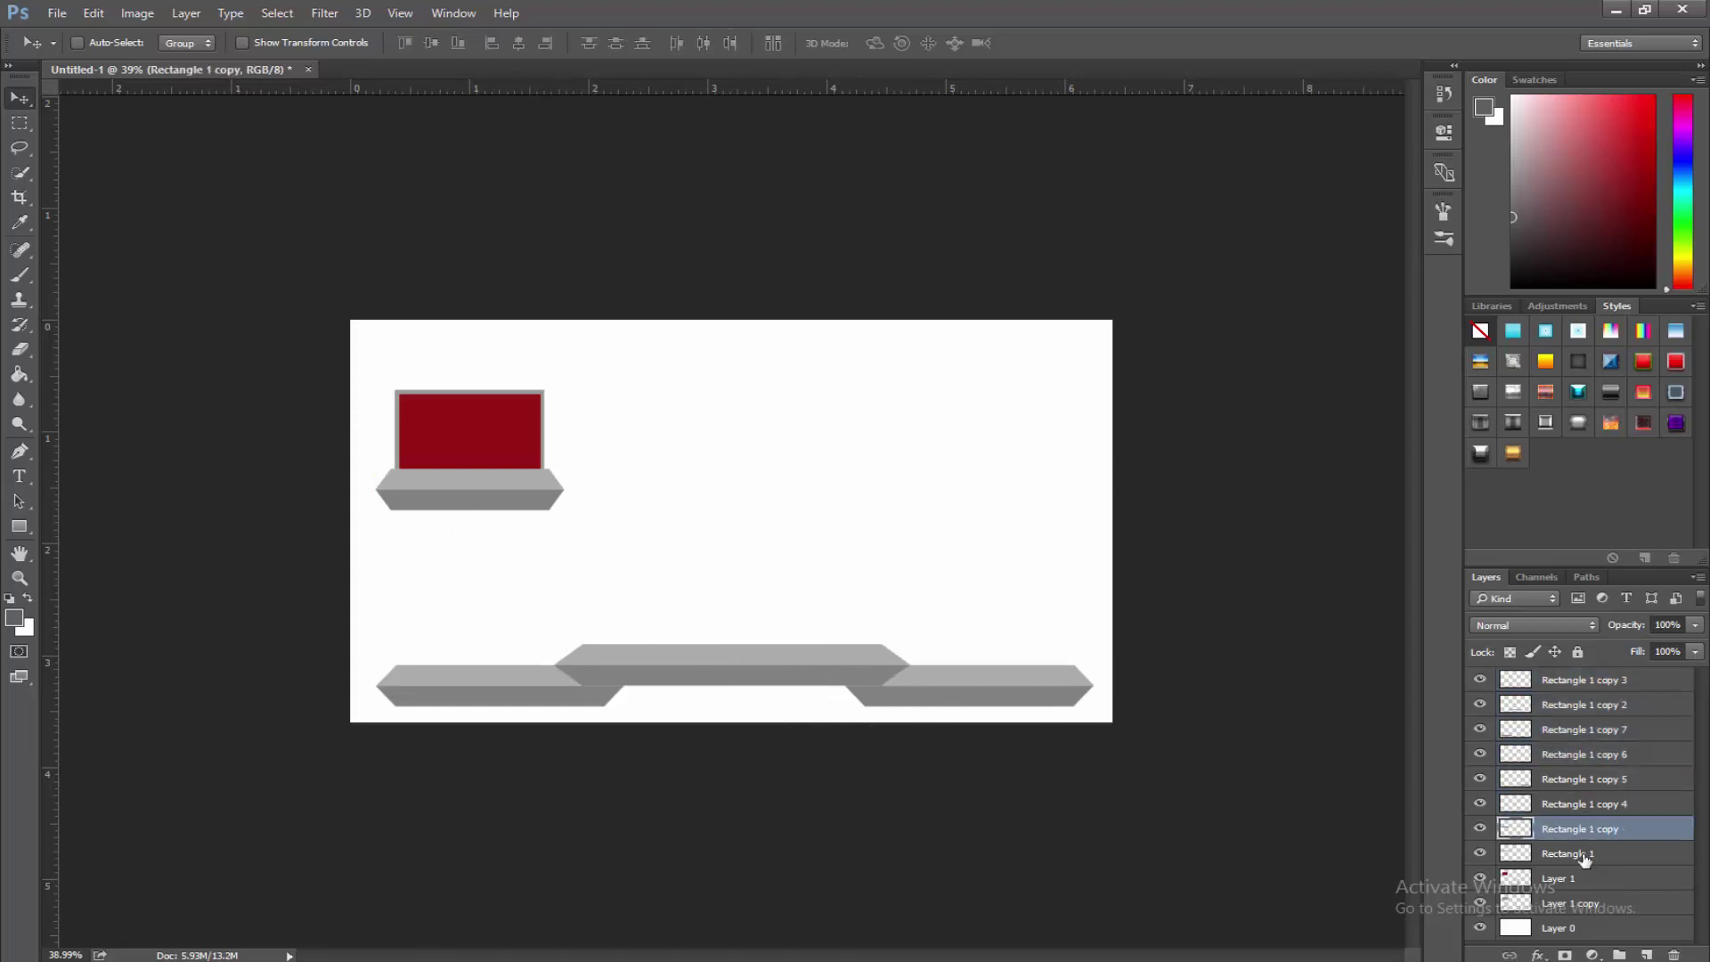
left_click(1583, 917, "shift")
left_click_drag(592, 446, 613, 428)
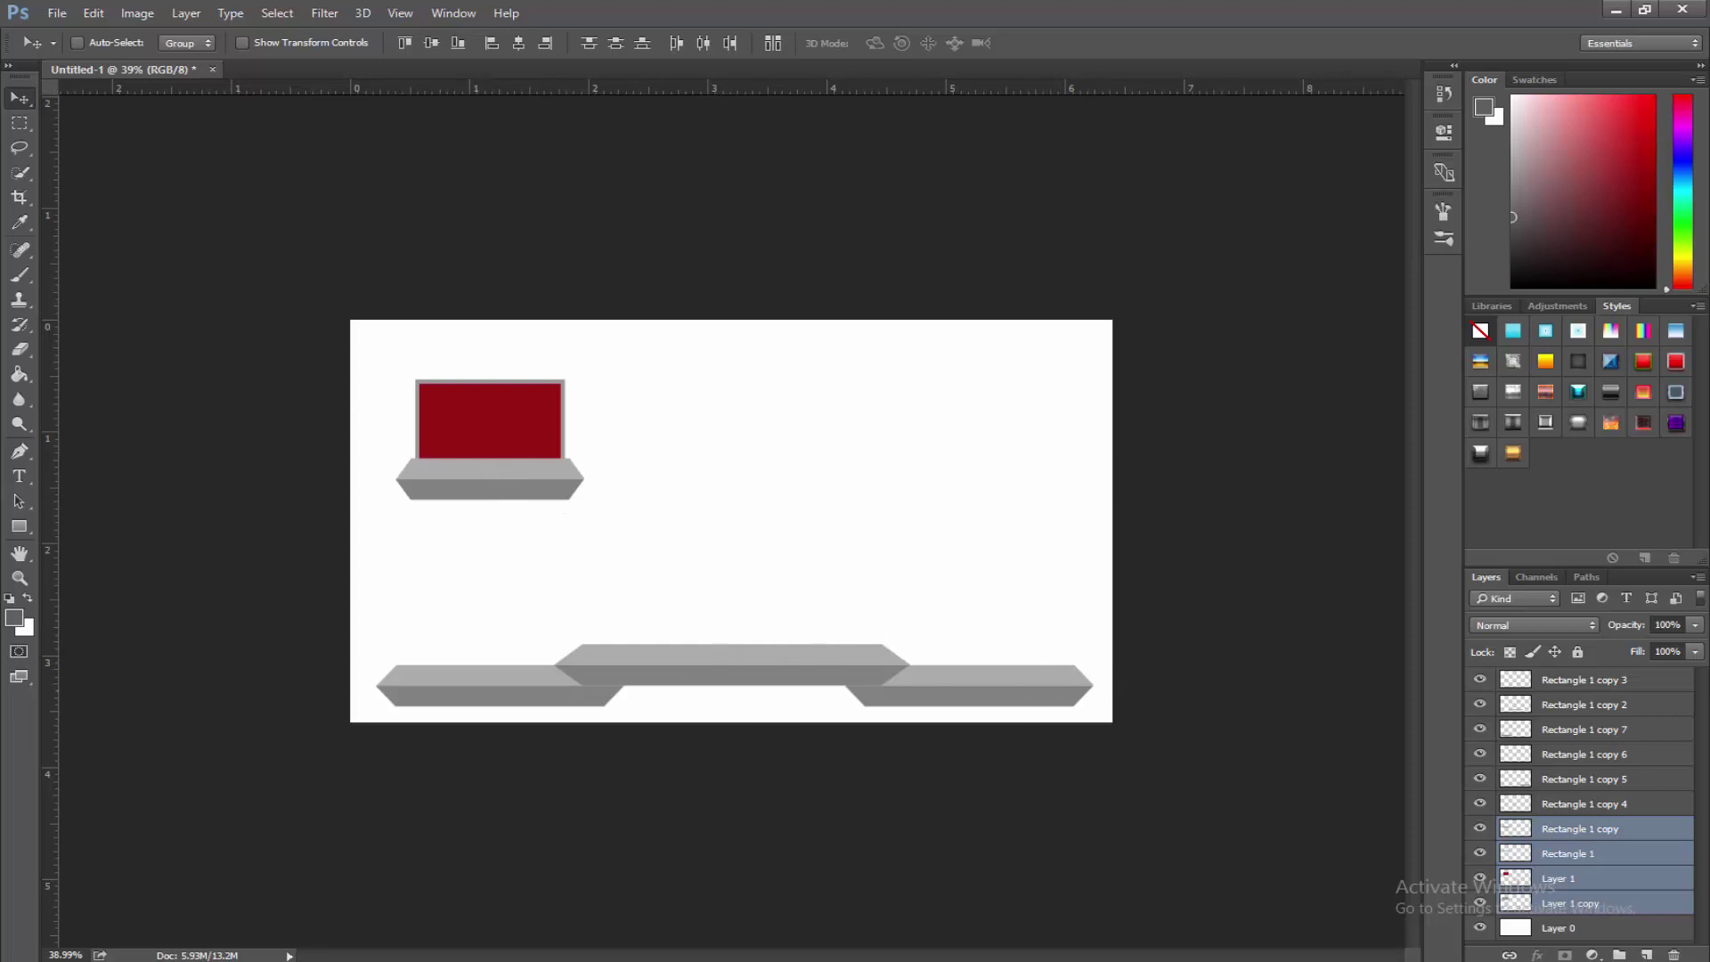
Add a new layer named "\" above the topmost trapezoid layer.
left_click(1648, 681)
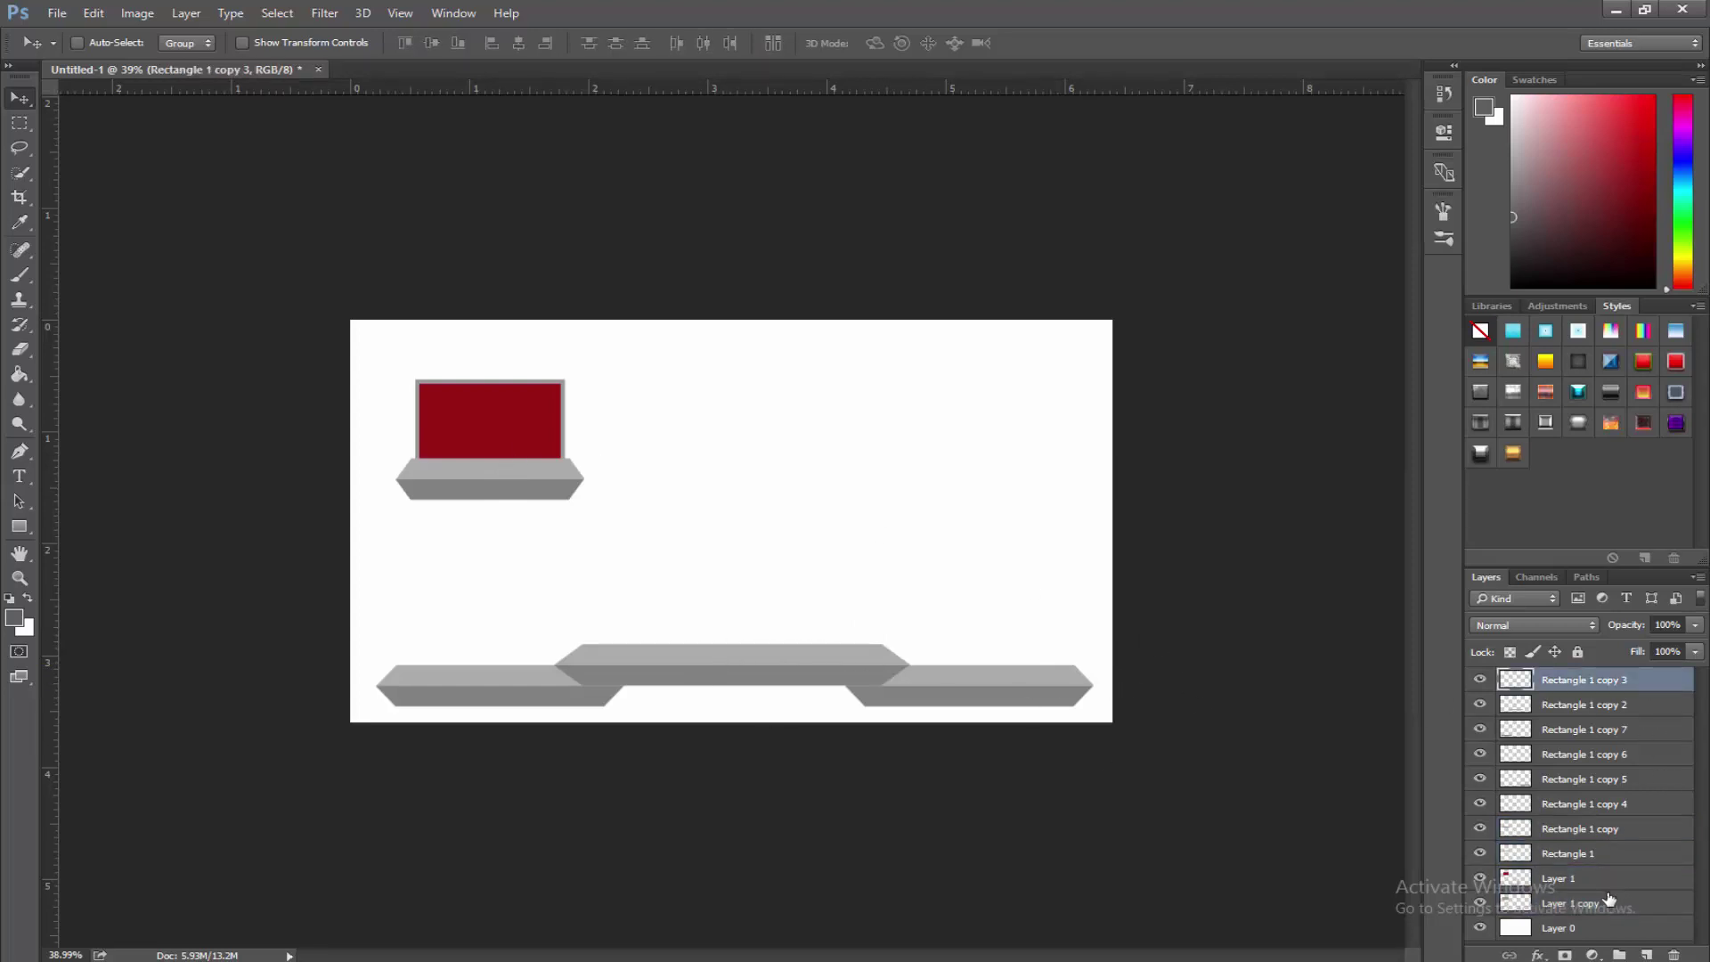
left_click(1594, 855, "shift")
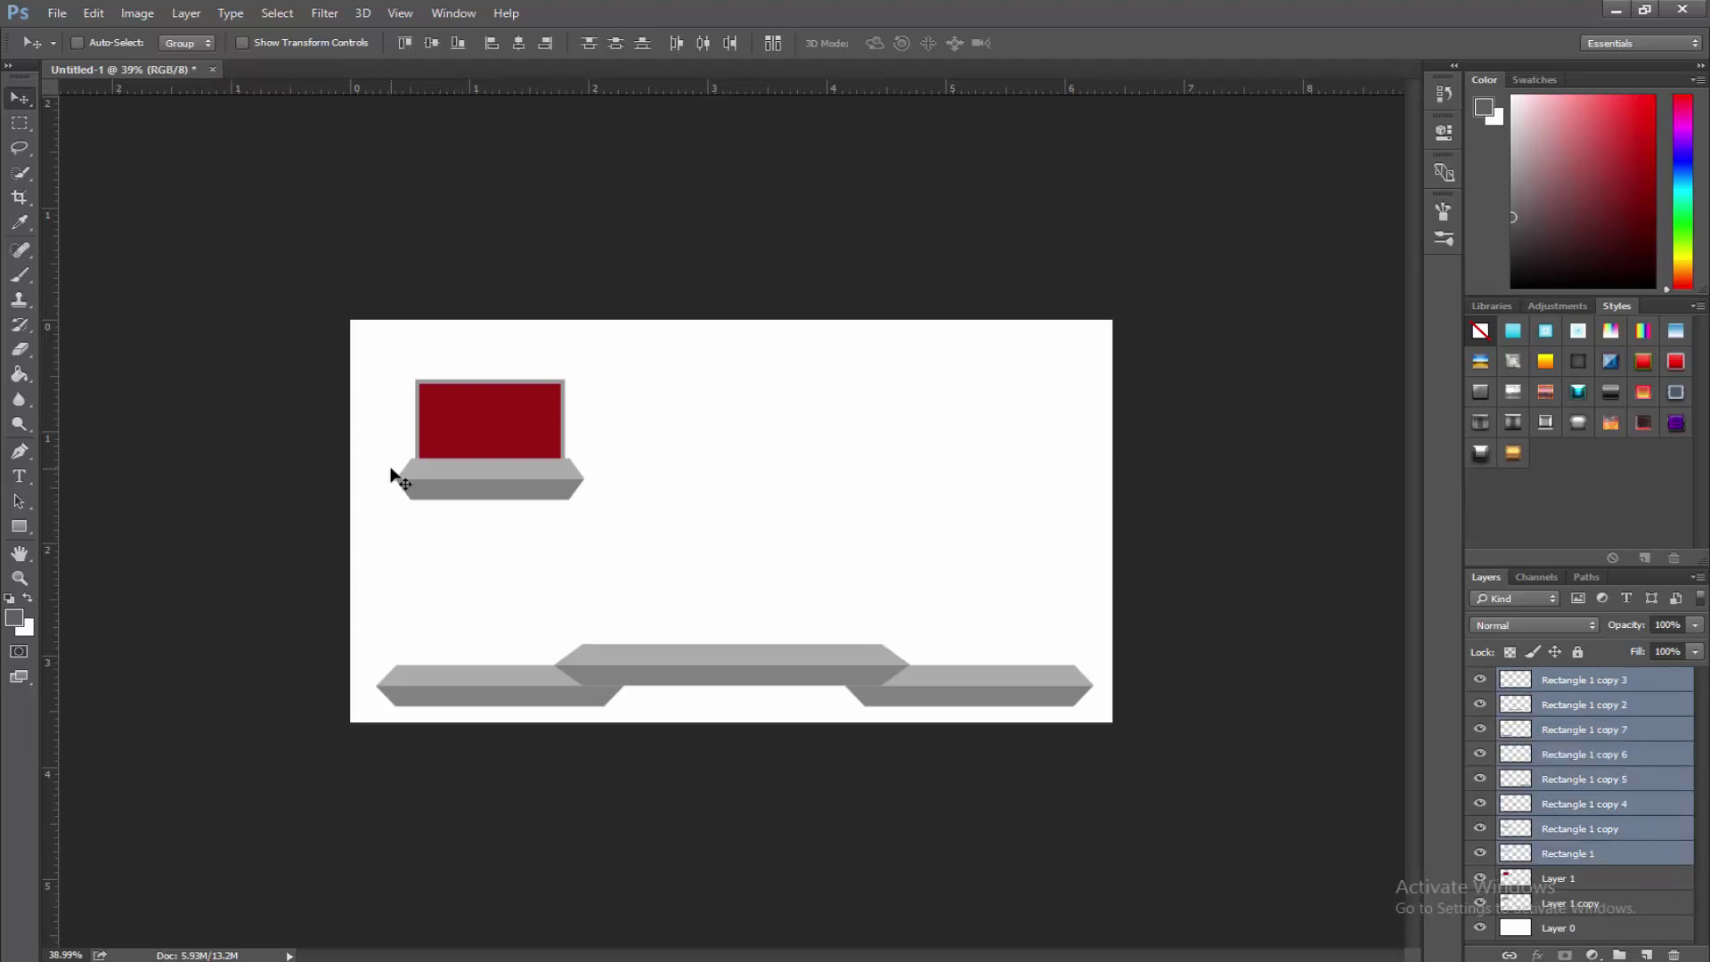
left_click(1574, 681)
key("ctrl+shift+n")
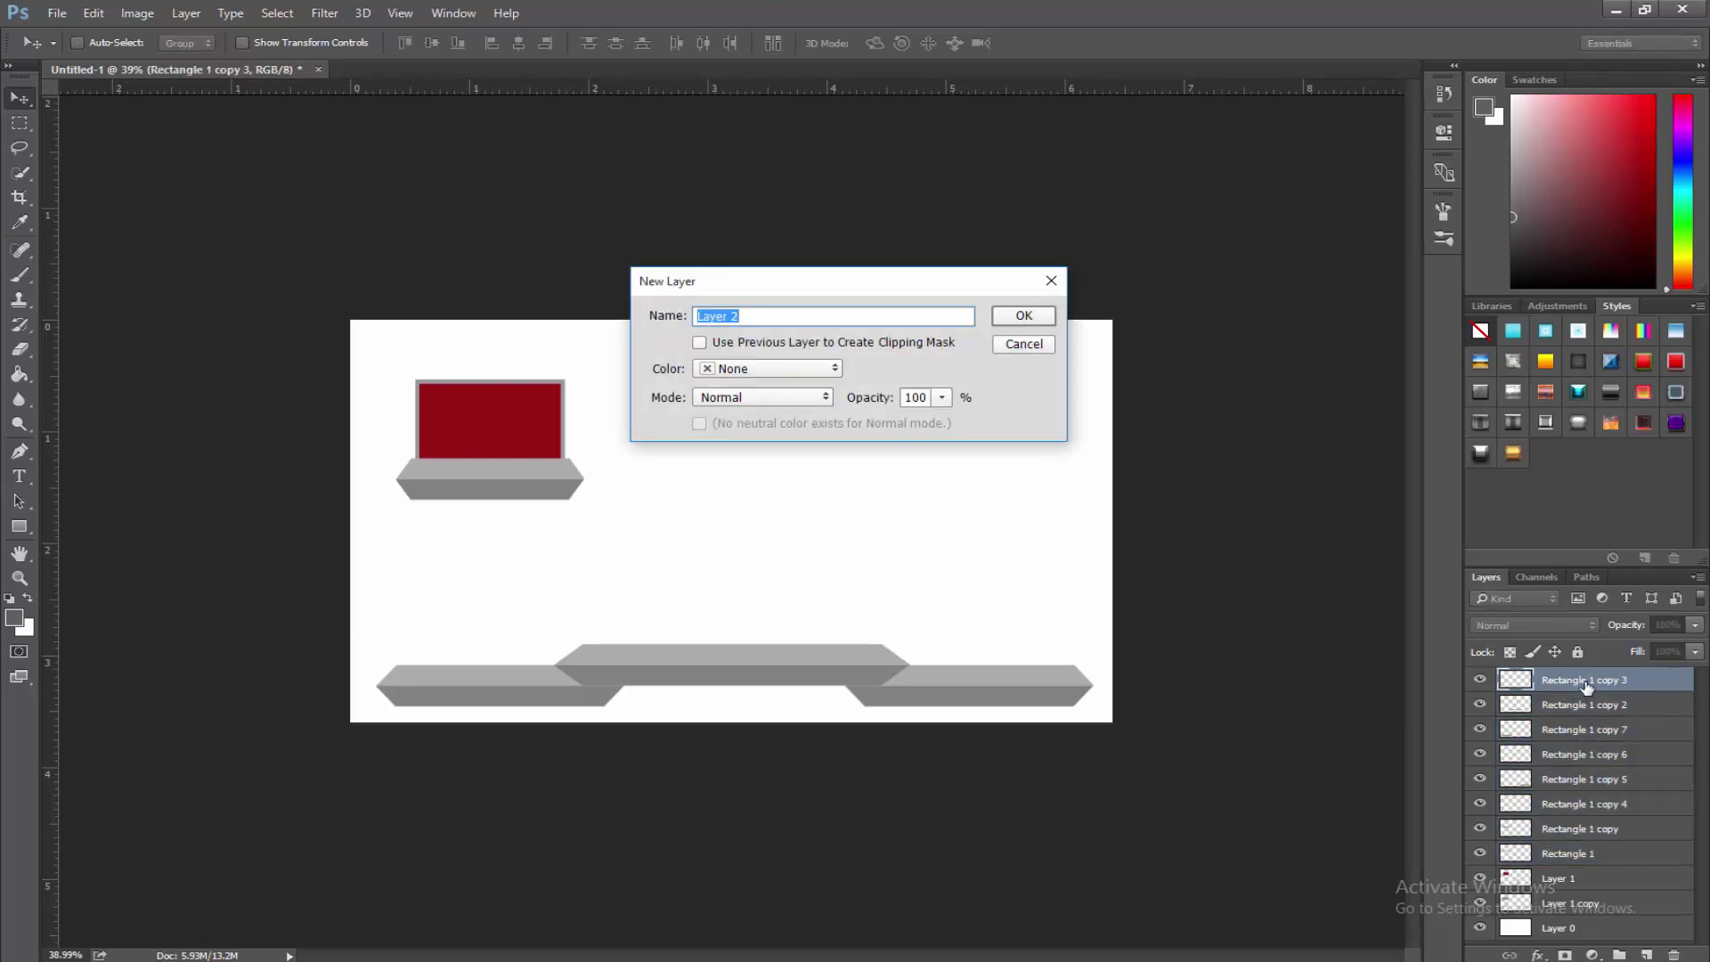
type("\\")
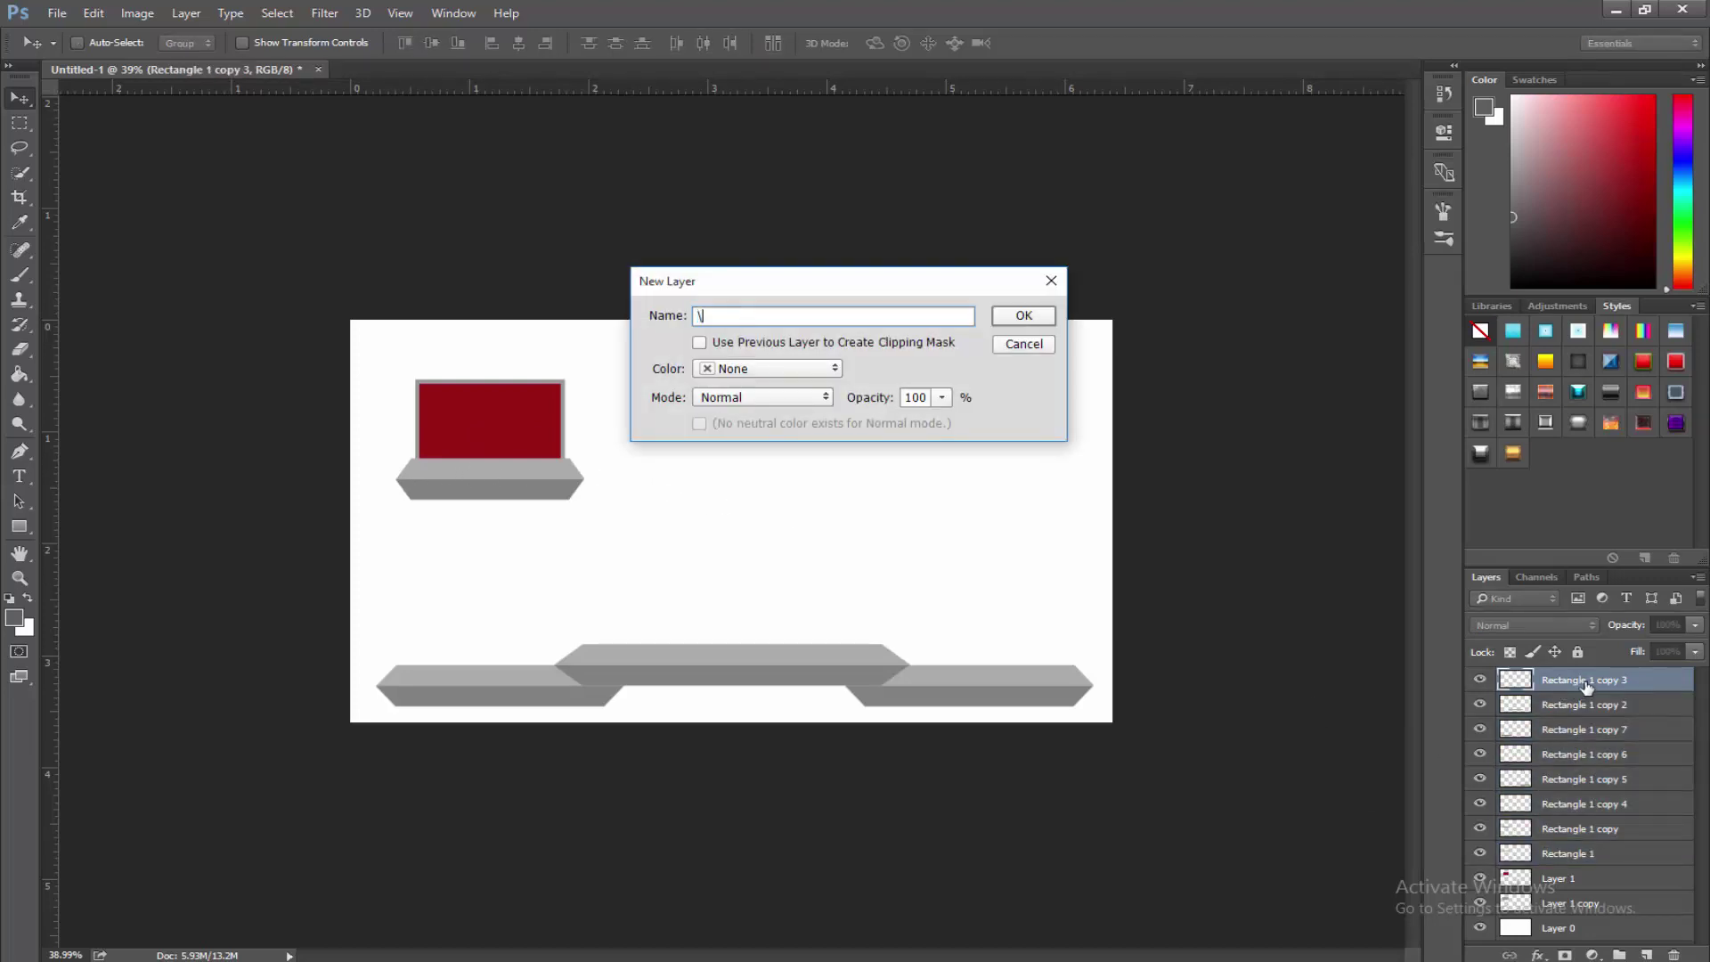
left_click(1024, 319)
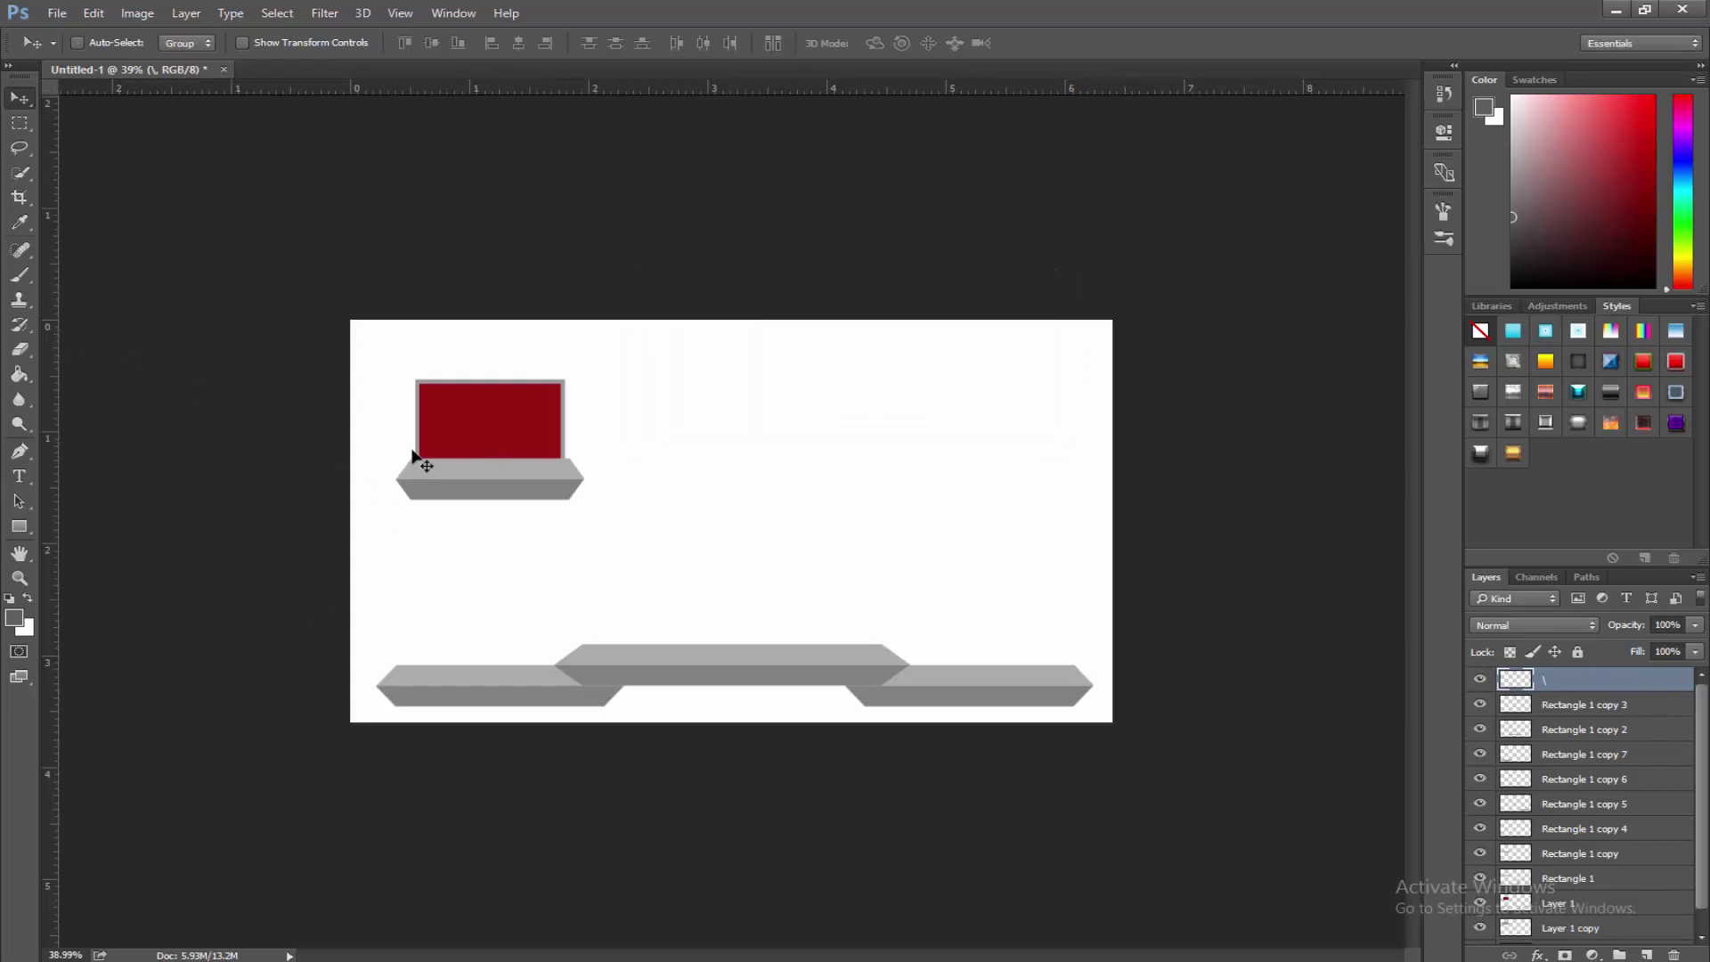
Add the text EXAMPLE across the middle of the canvas in dark grey 69 pt TYPOGRAPH PRO SemiBold.
key("t")
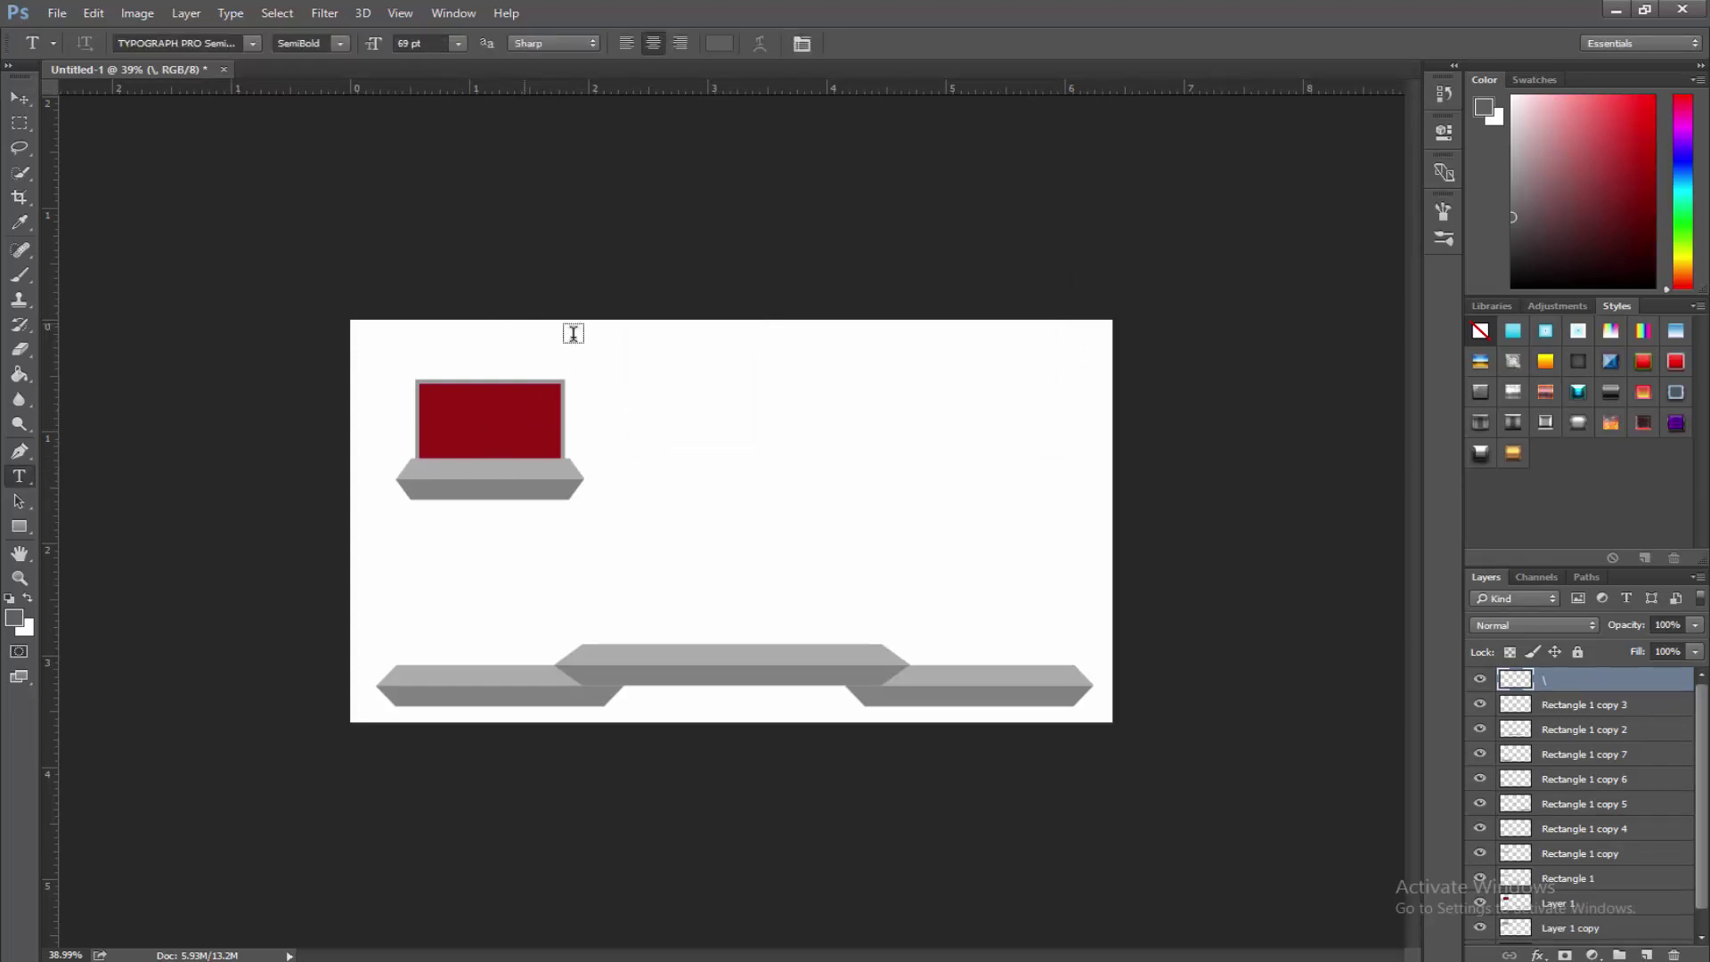
left_click(185, 42)
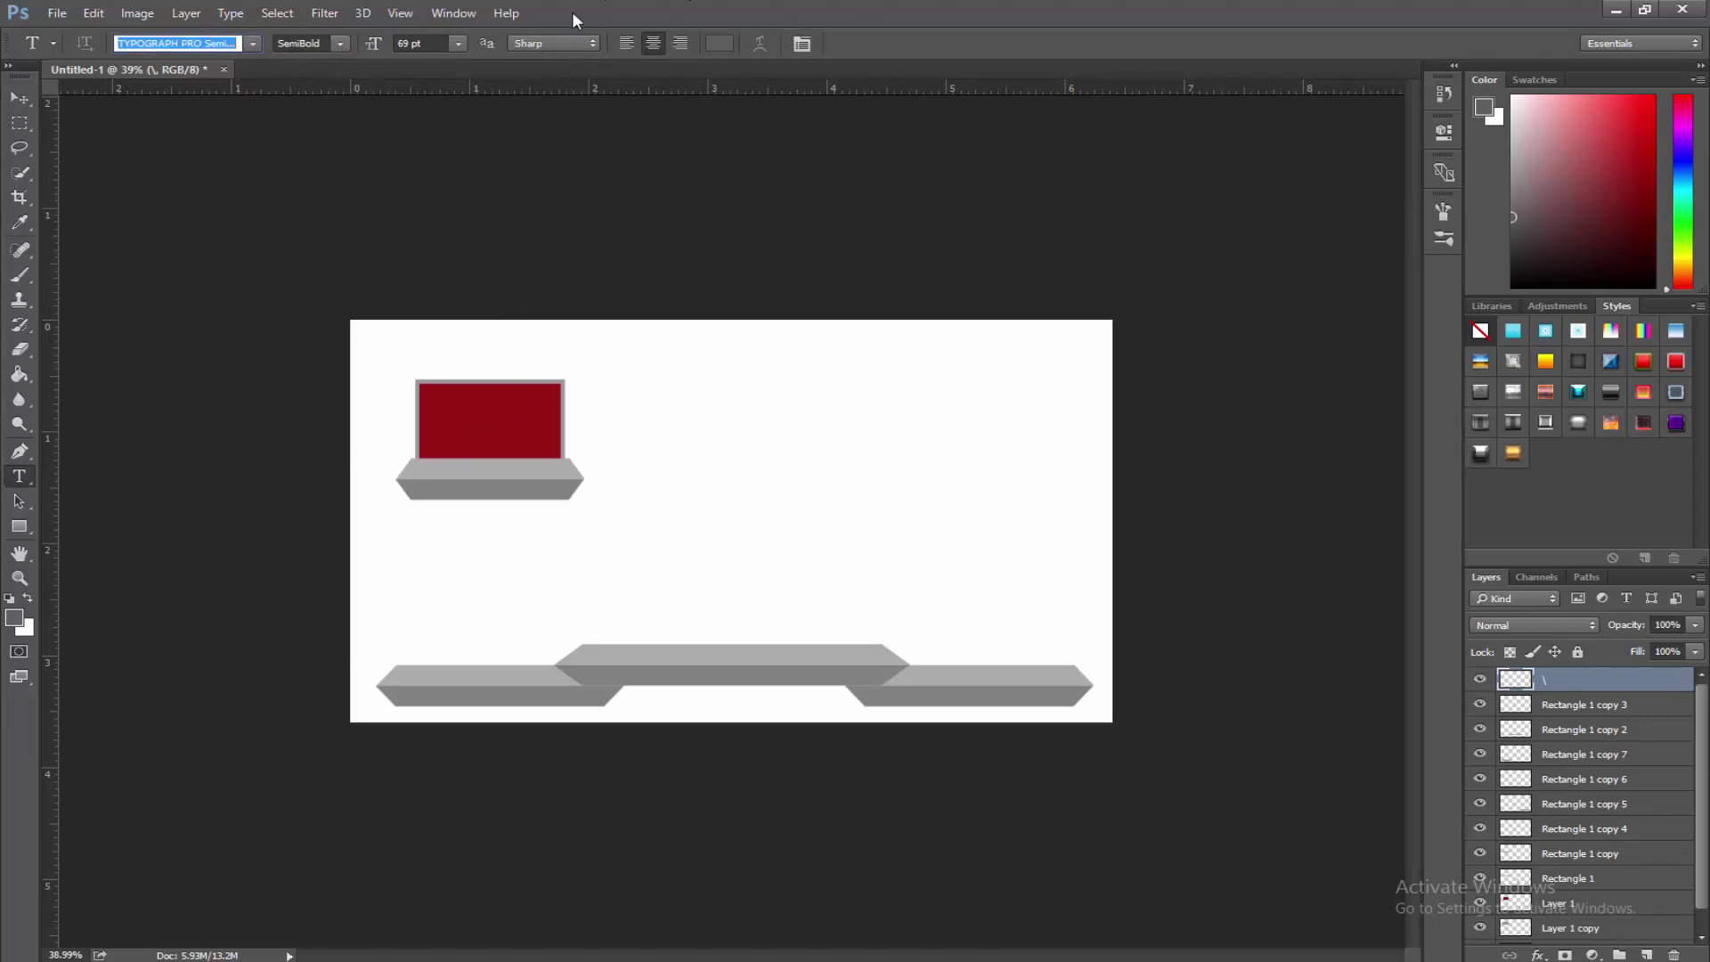
left_click(765, 508)
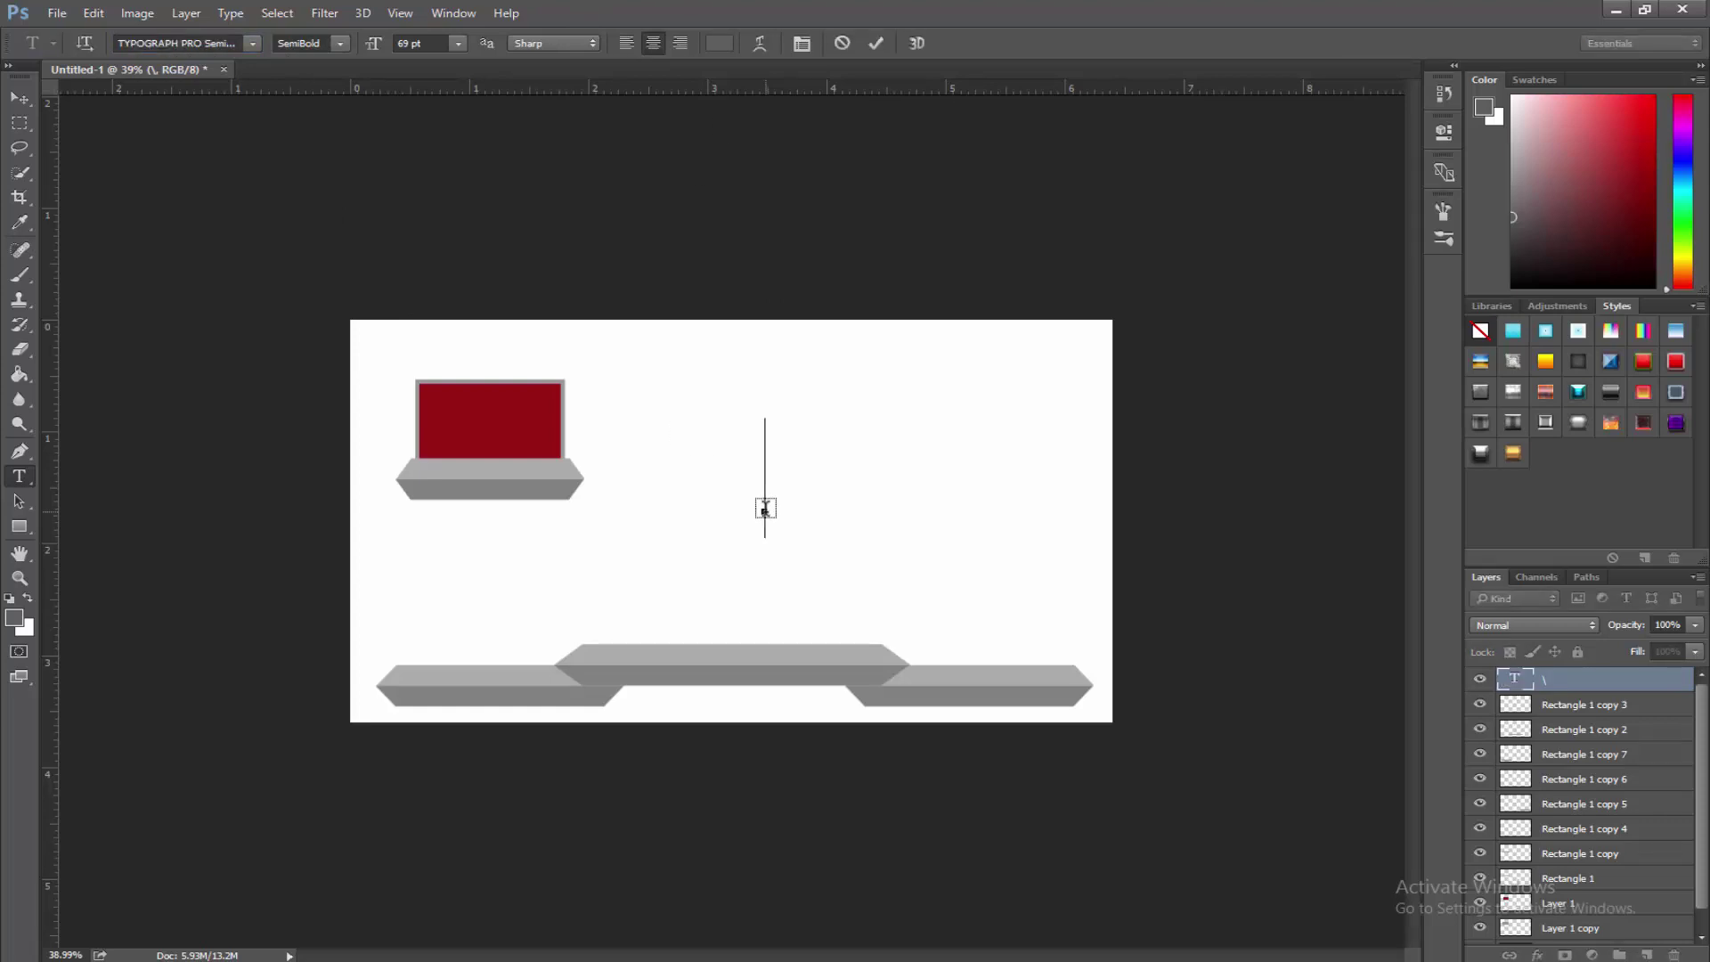
type("e")
key("BackSpace")
type("EXAMPLE")
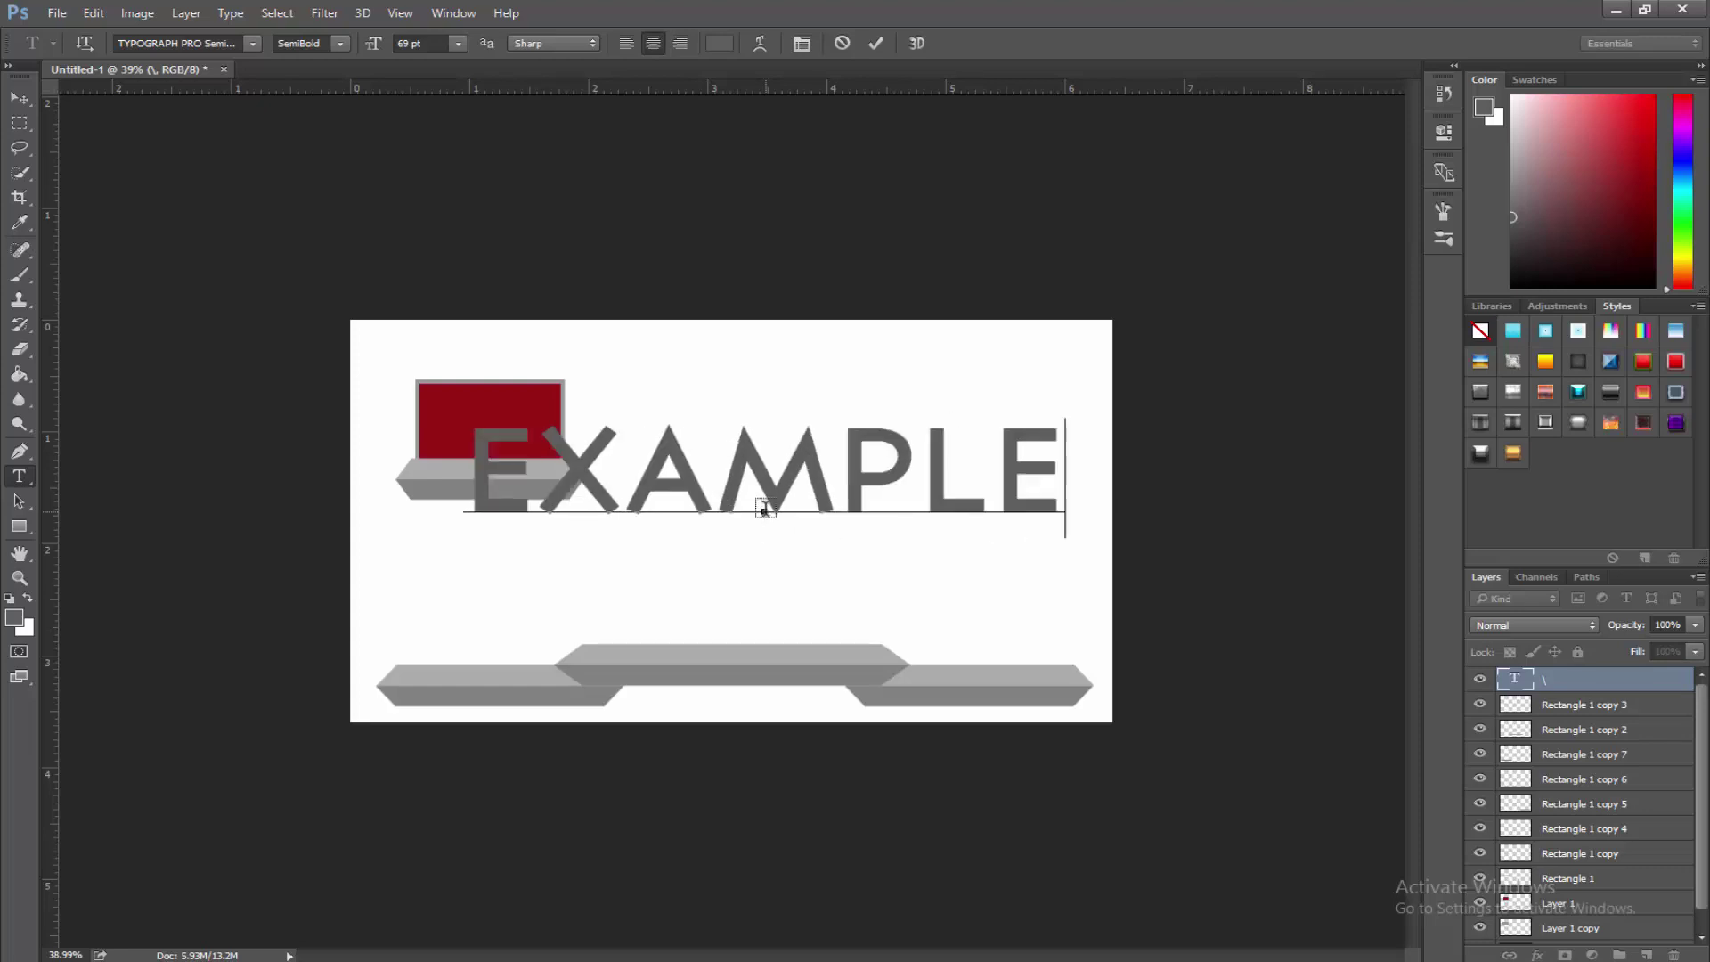
left_click(876, 42)
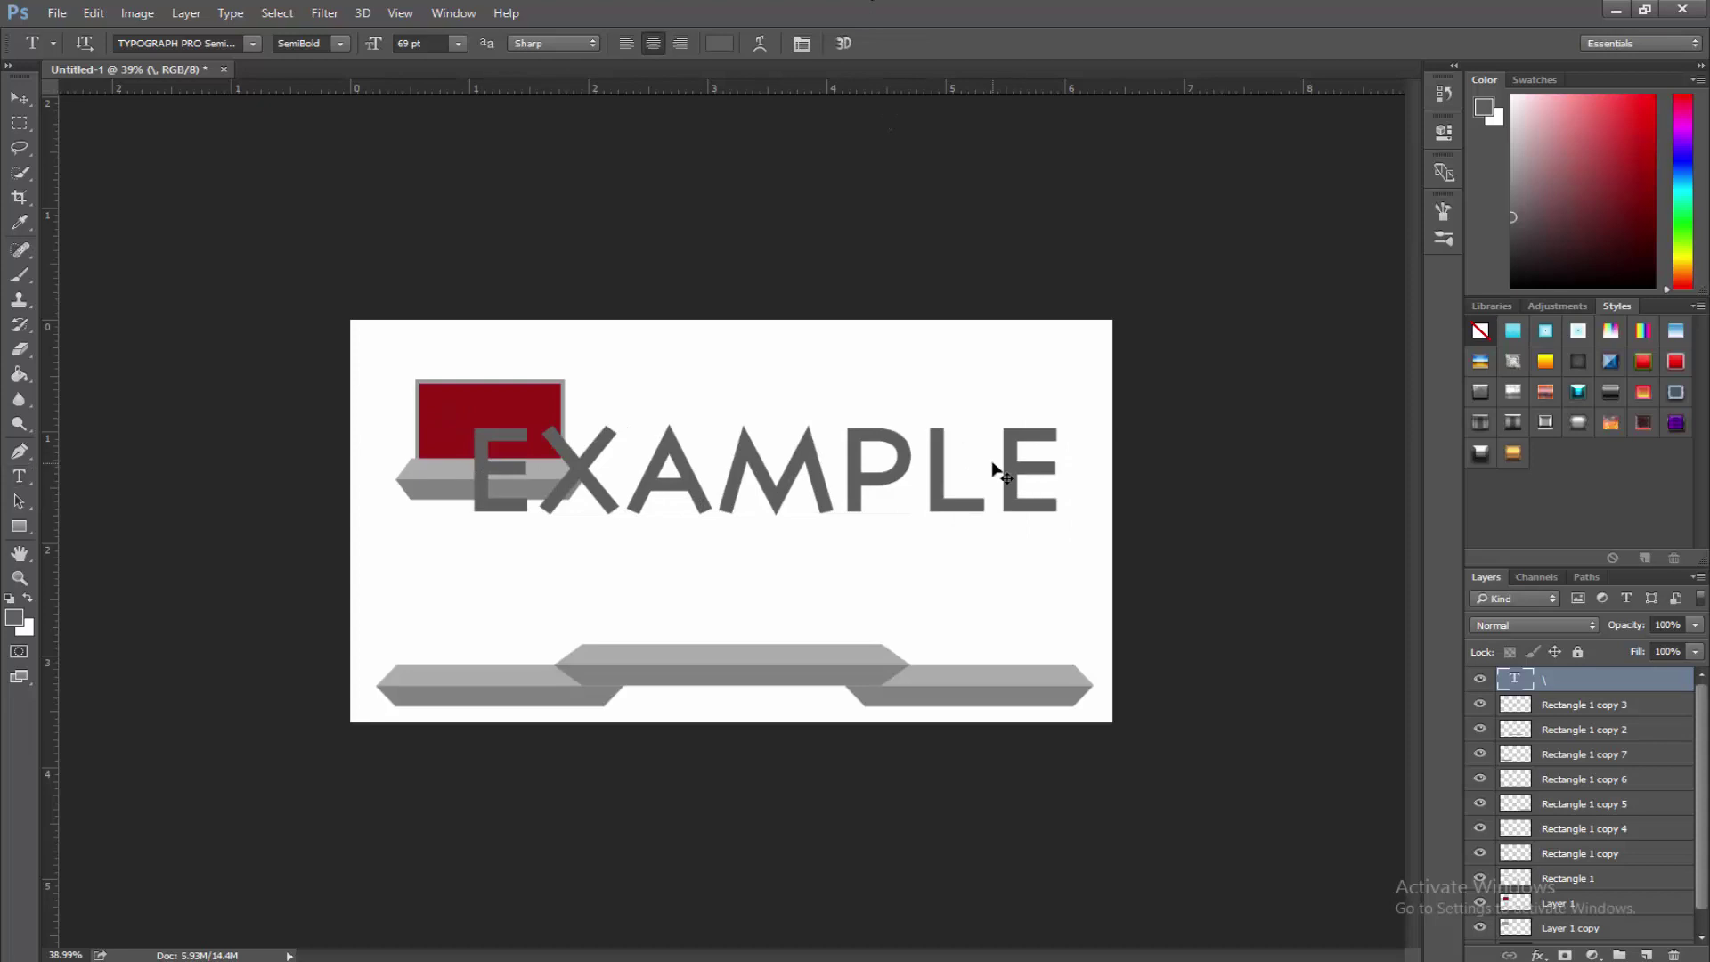
Scale the EXAMPLE text down to 20.13% and centre it on the light grey upper part of the laptop's base.
key("ctrl+t")
left_click_drag(835, 534, 492, 518)
scroll(492, 514, "up", 5)
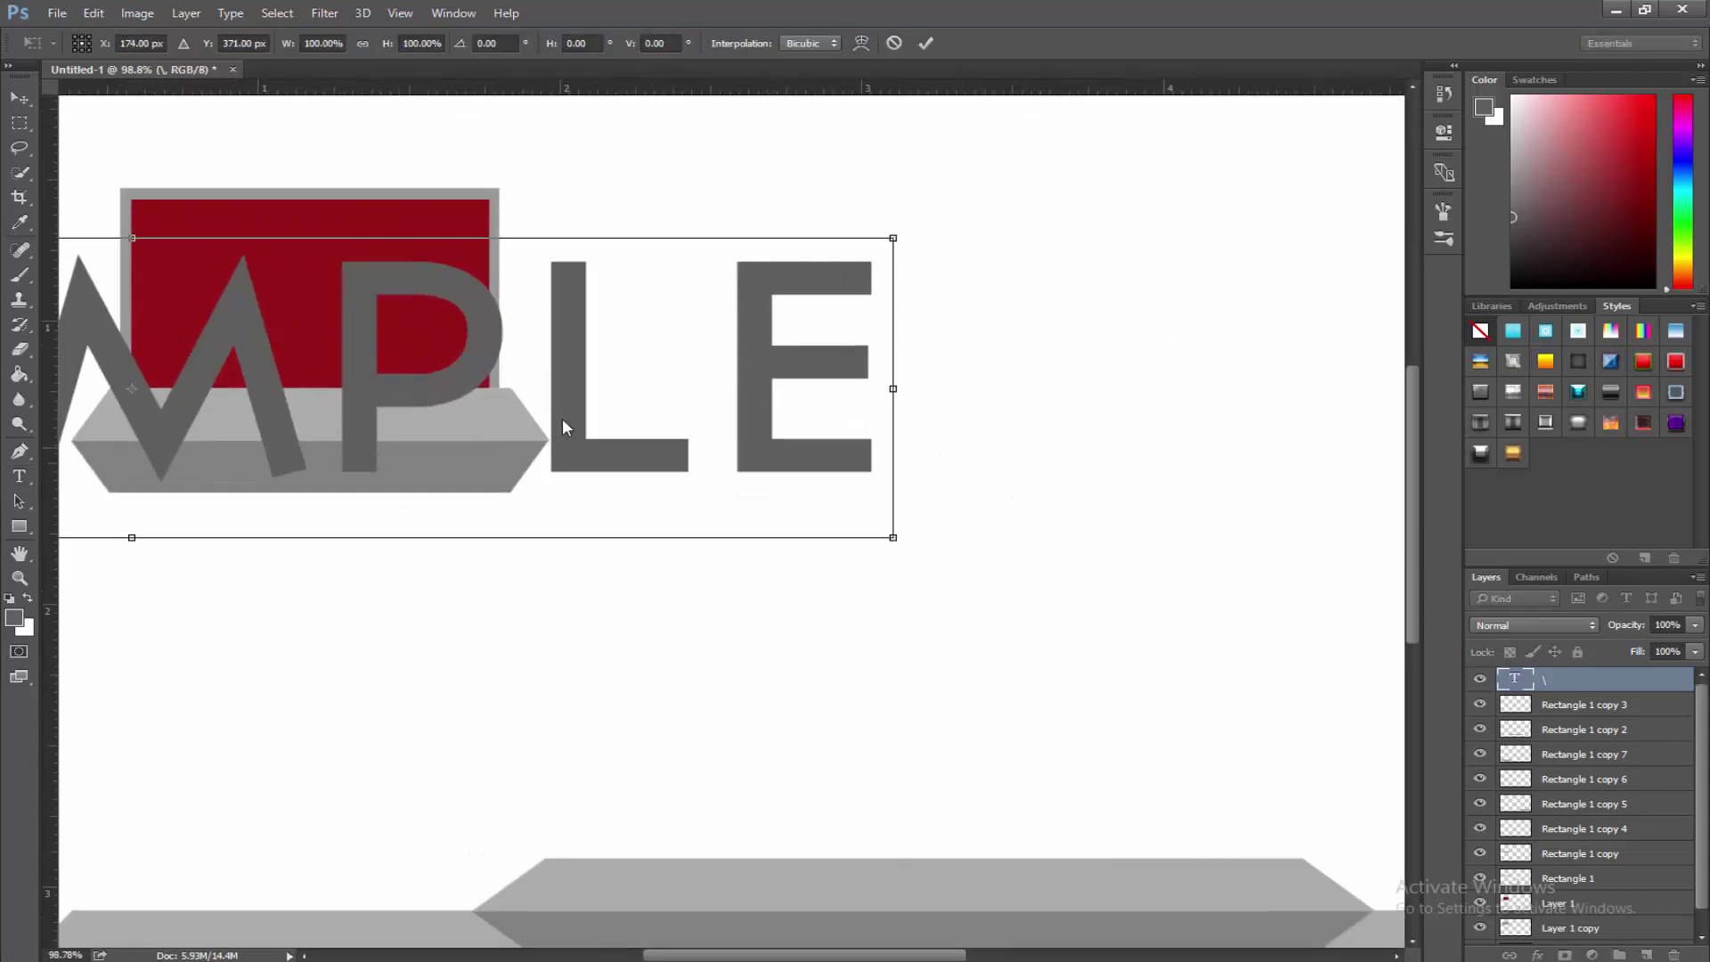
left_click_drag(891, 235, 405, 425)
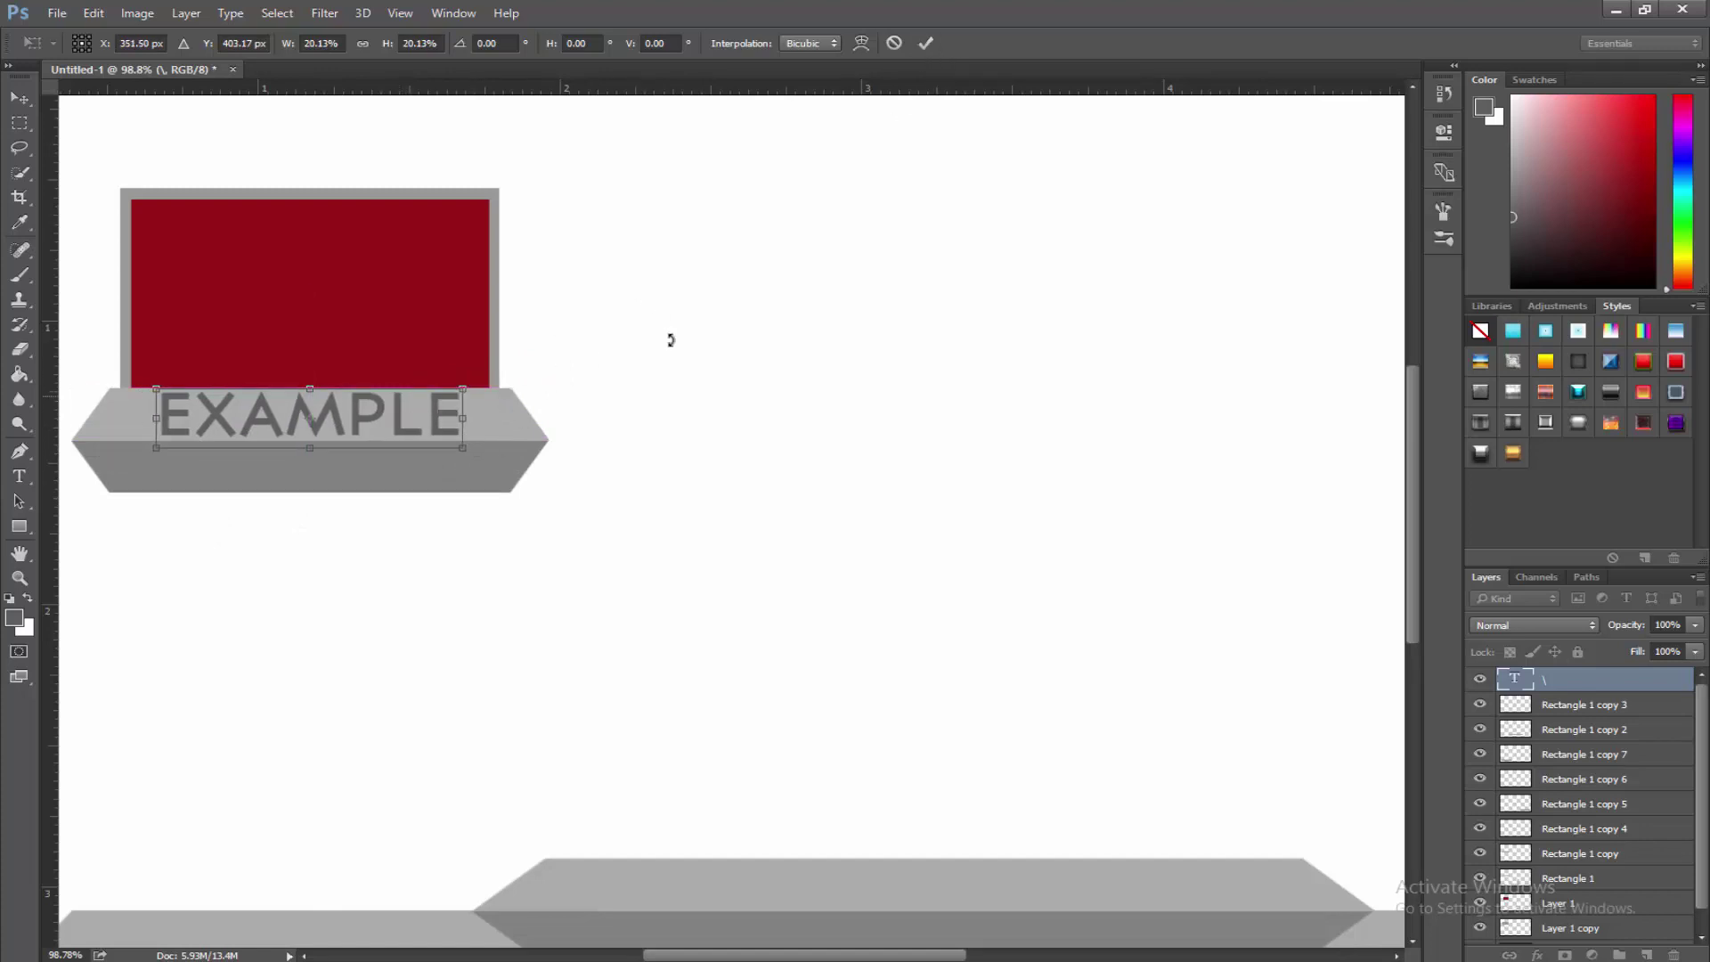
left_click(926, 43)
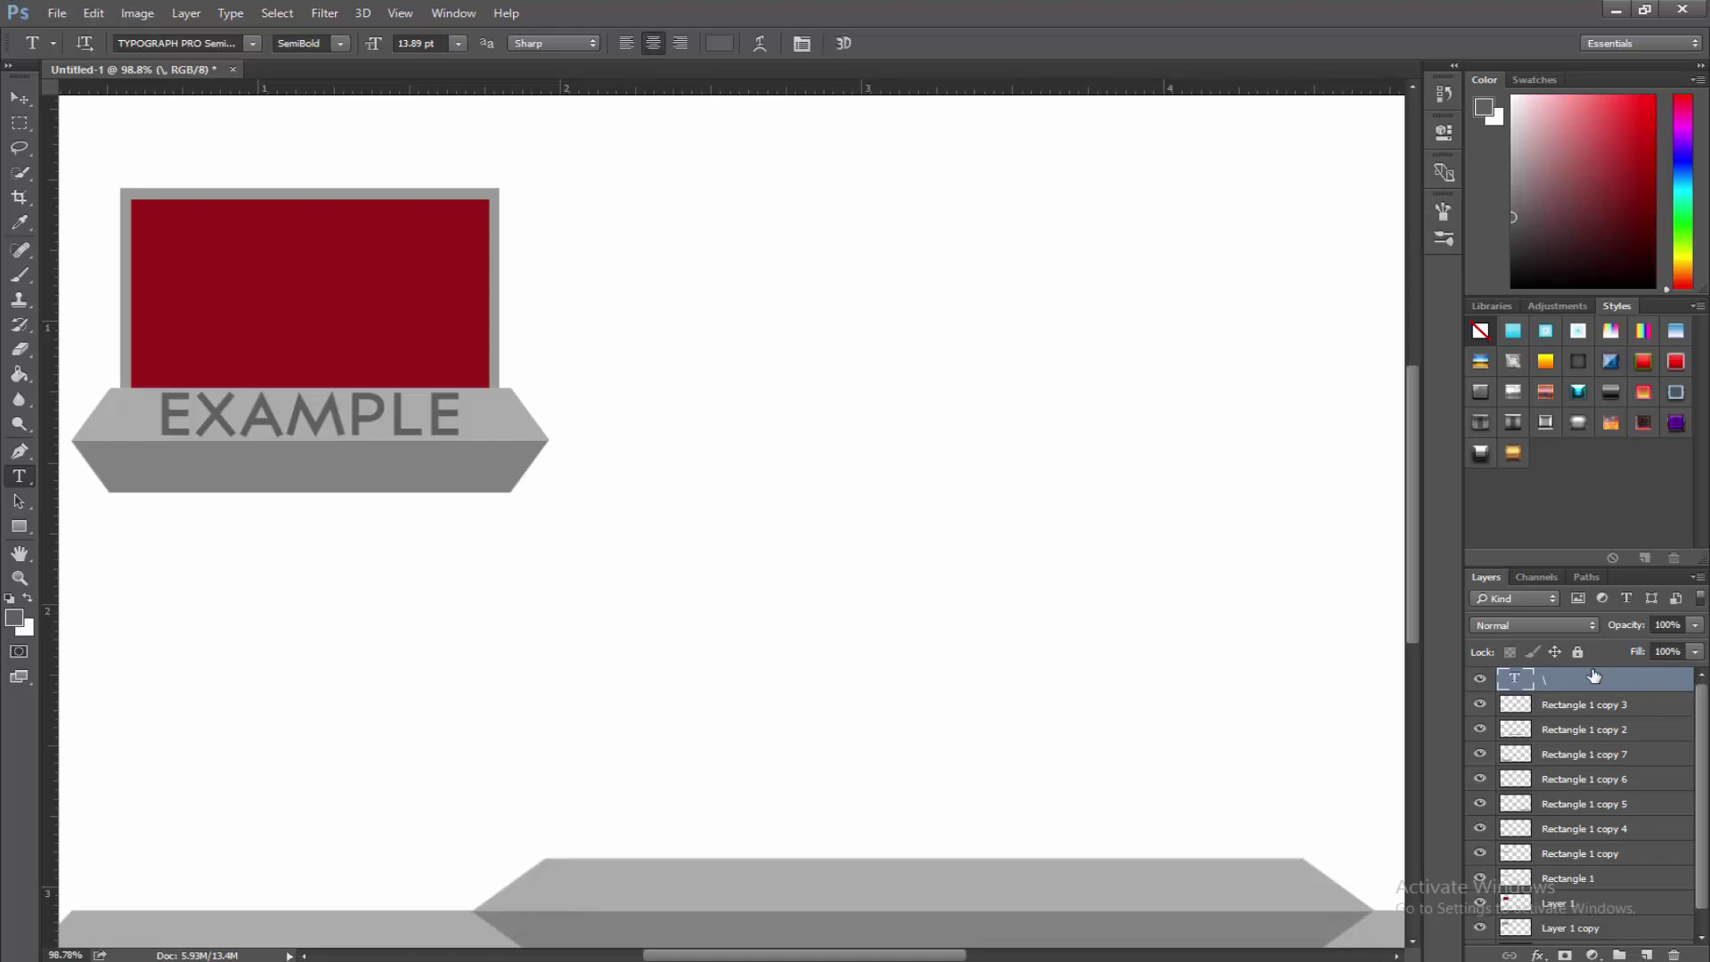
Duplicate the EXAMPLE text layer, hide the editable copy and rasterize the original text layer below it.
scroll(1297, 660, "down", 5)
scroll(1297, 660, "up", 4)
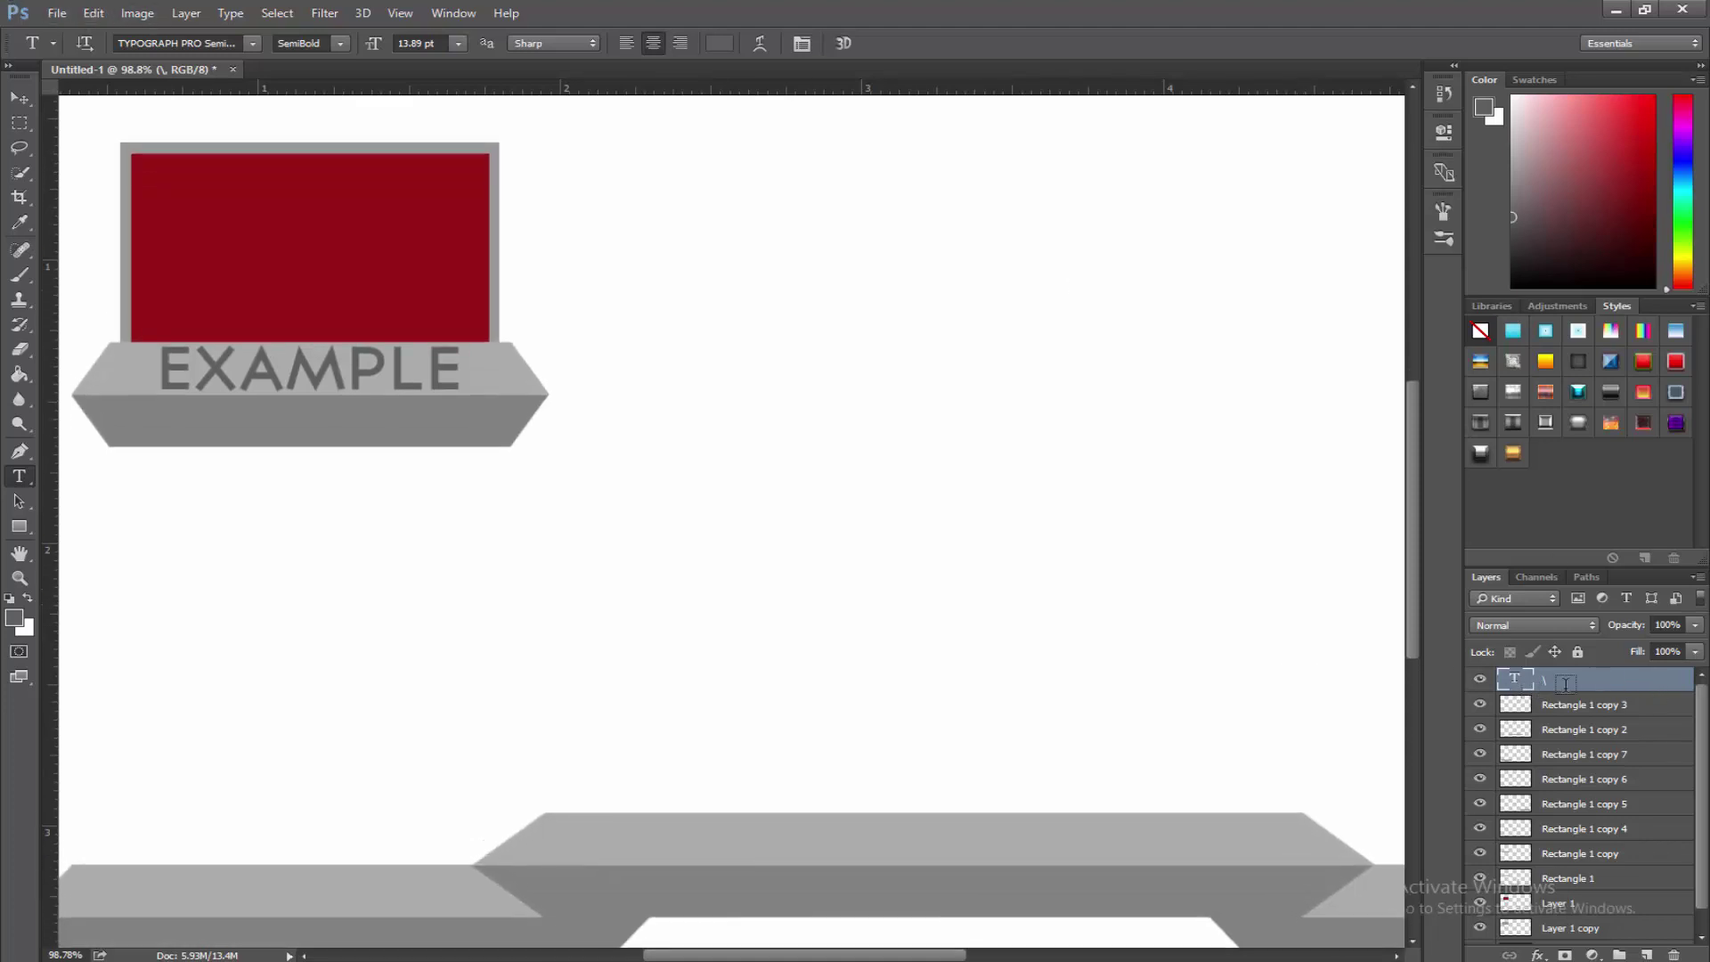
right_click(1573, 691)
left_click(1309, 7)
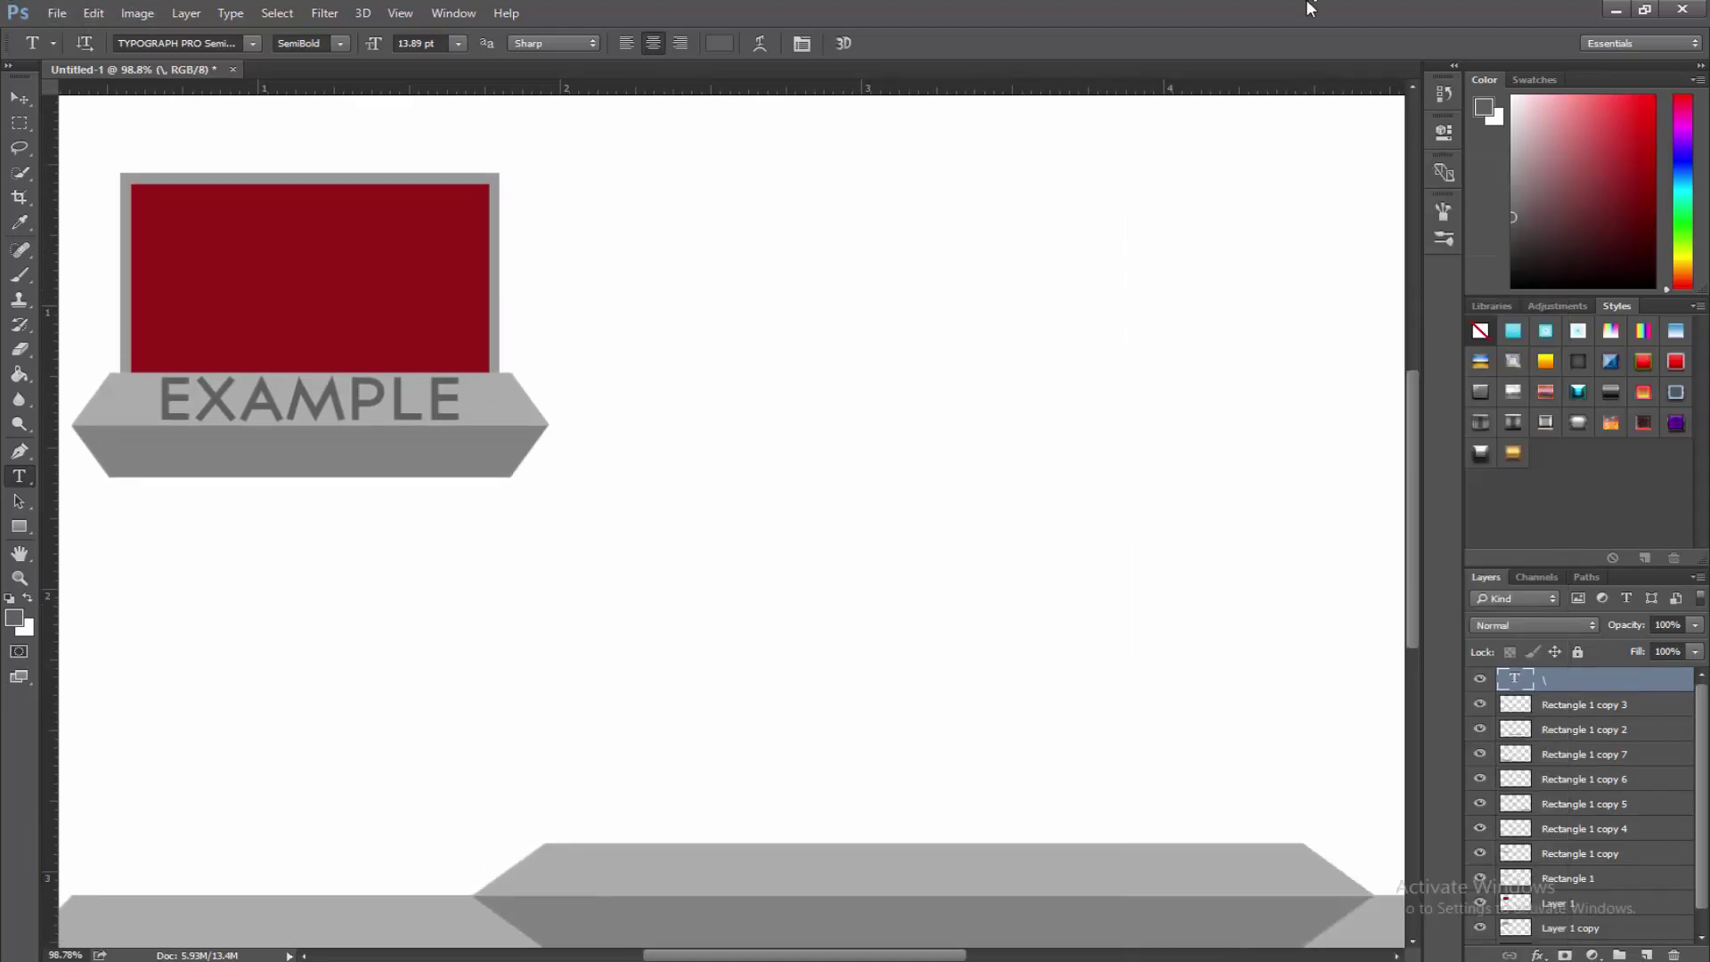
key("ctrl+j")
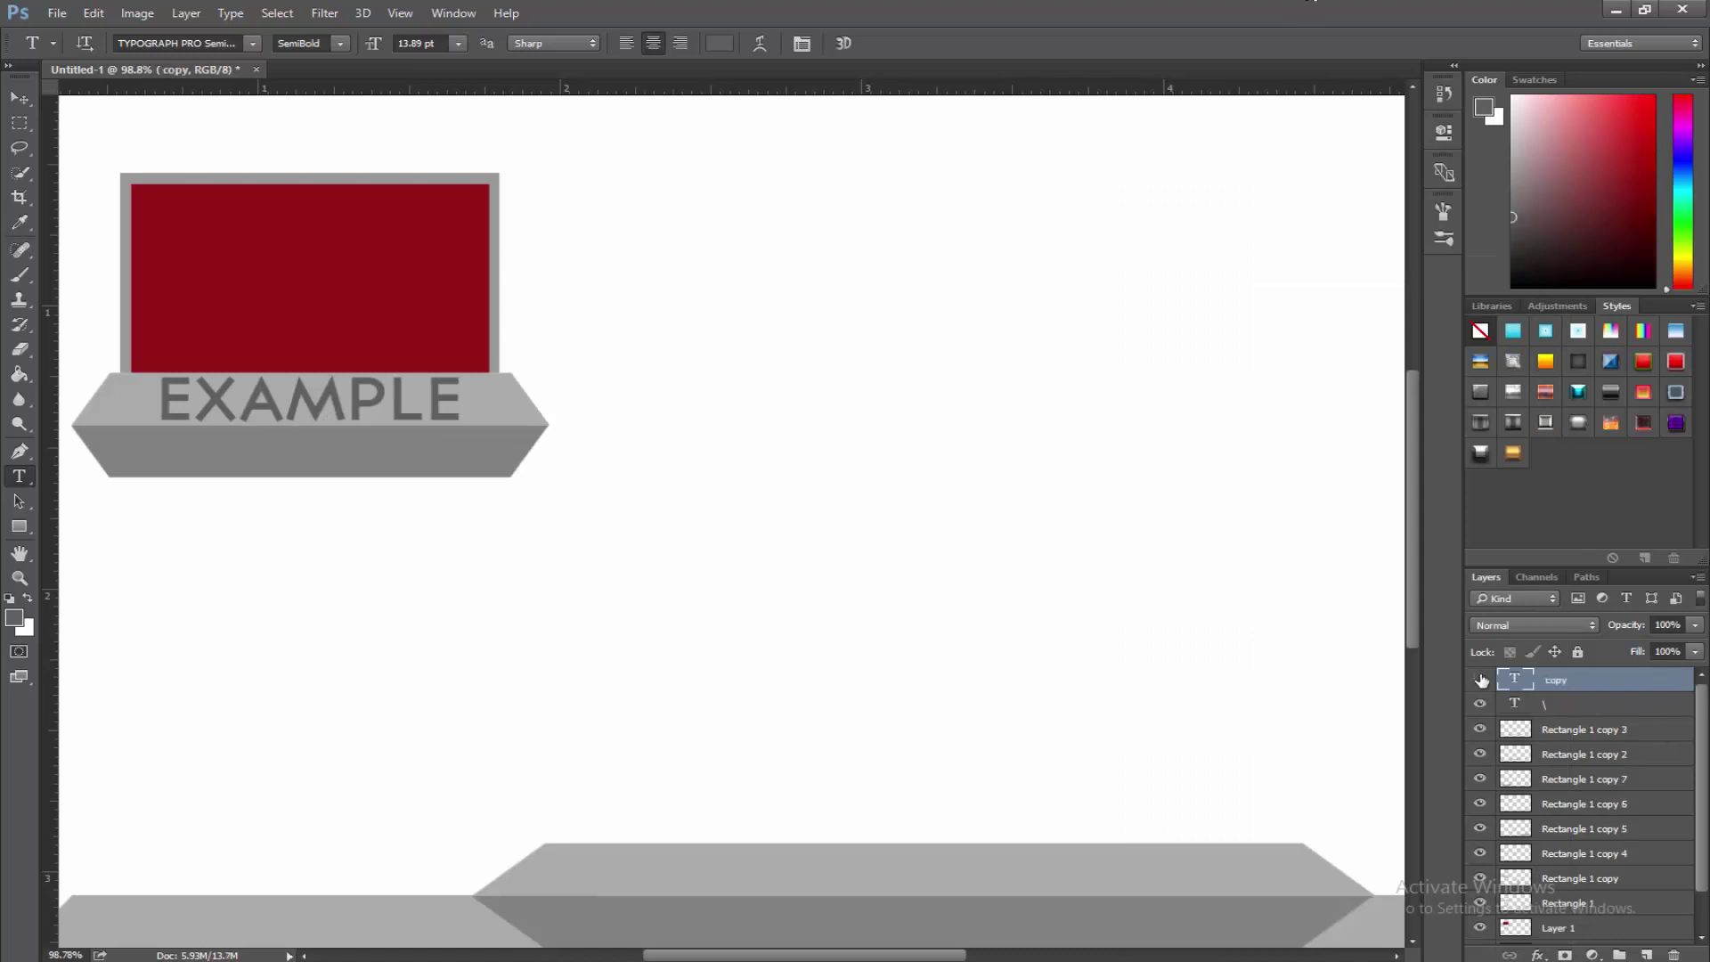
left_click(1536, 709)
right_click(1584, 718)
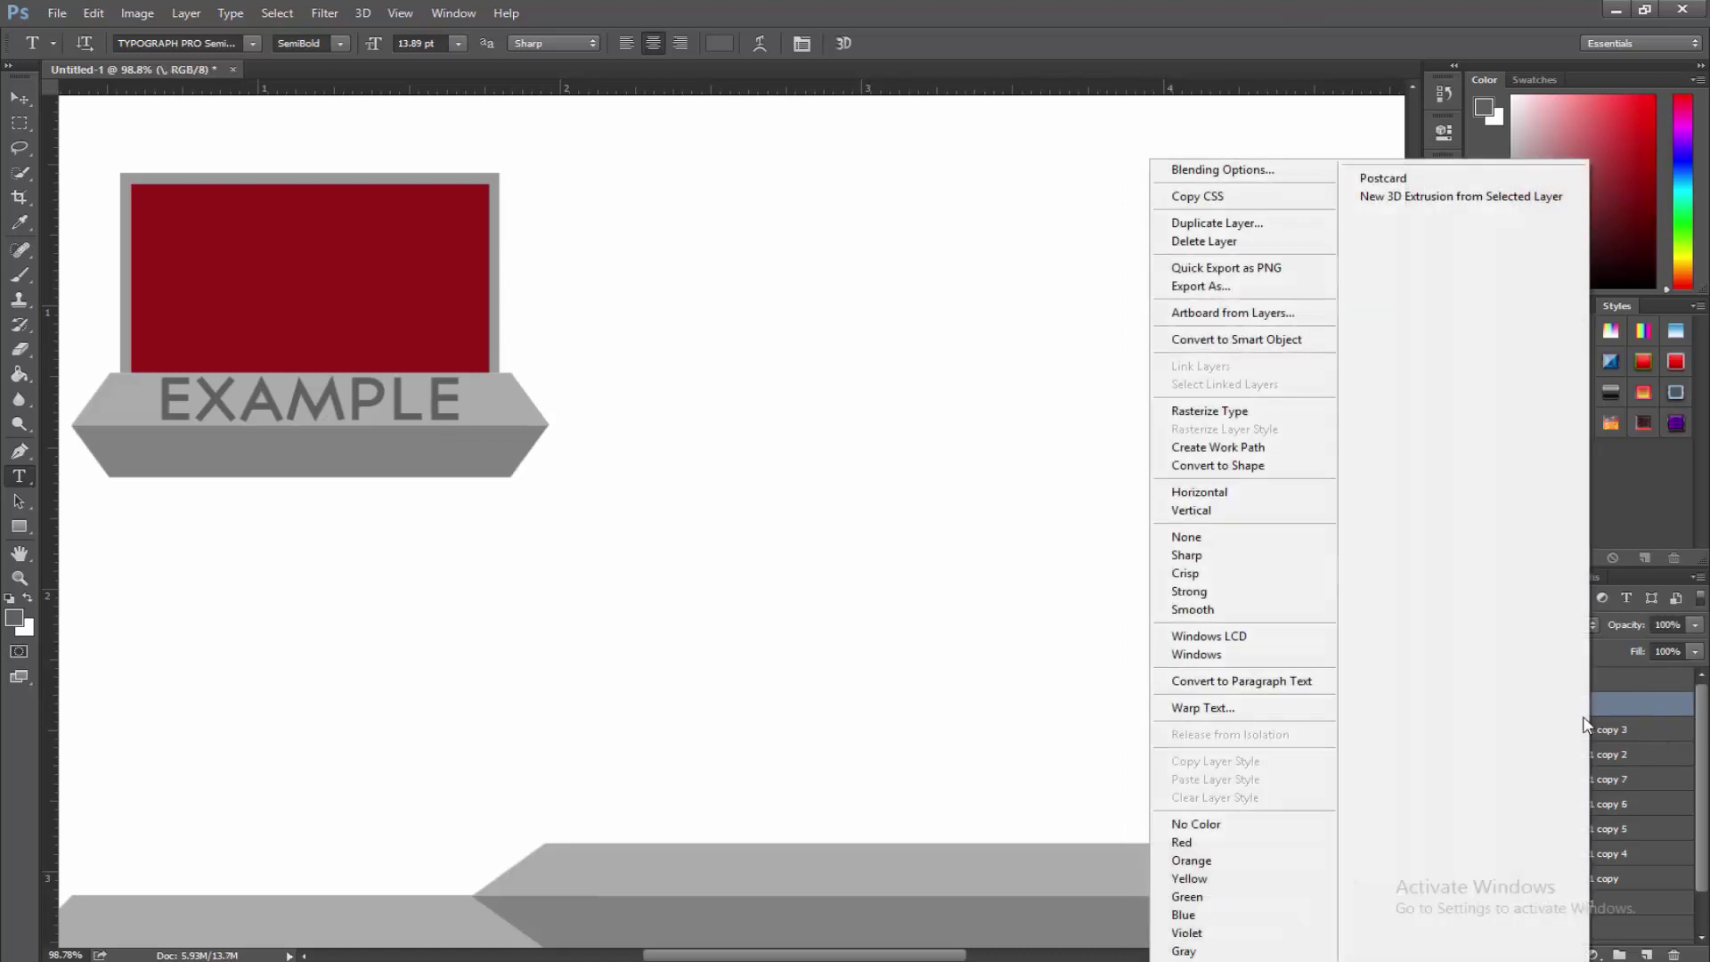
left_click(1213, 411)
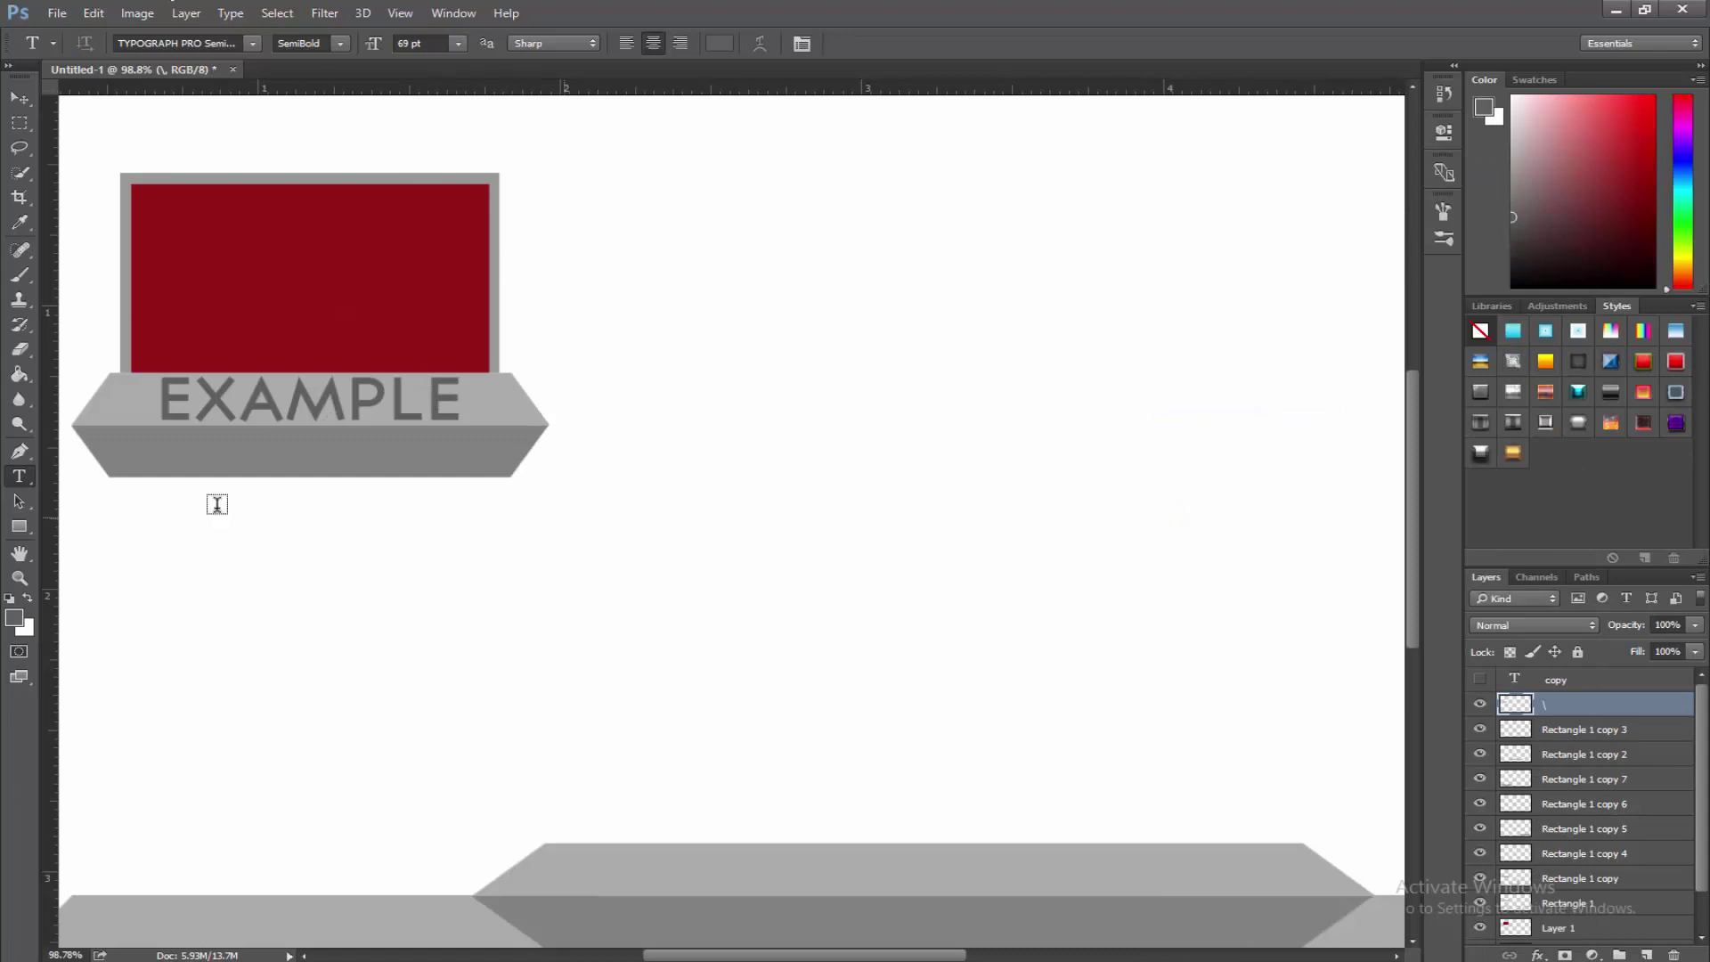
Apply a Perspective transform to the rasterized EXAMPLE text, widening its lower edge to about 118% width to match the laptop base's slope.
left_click(101, 15)
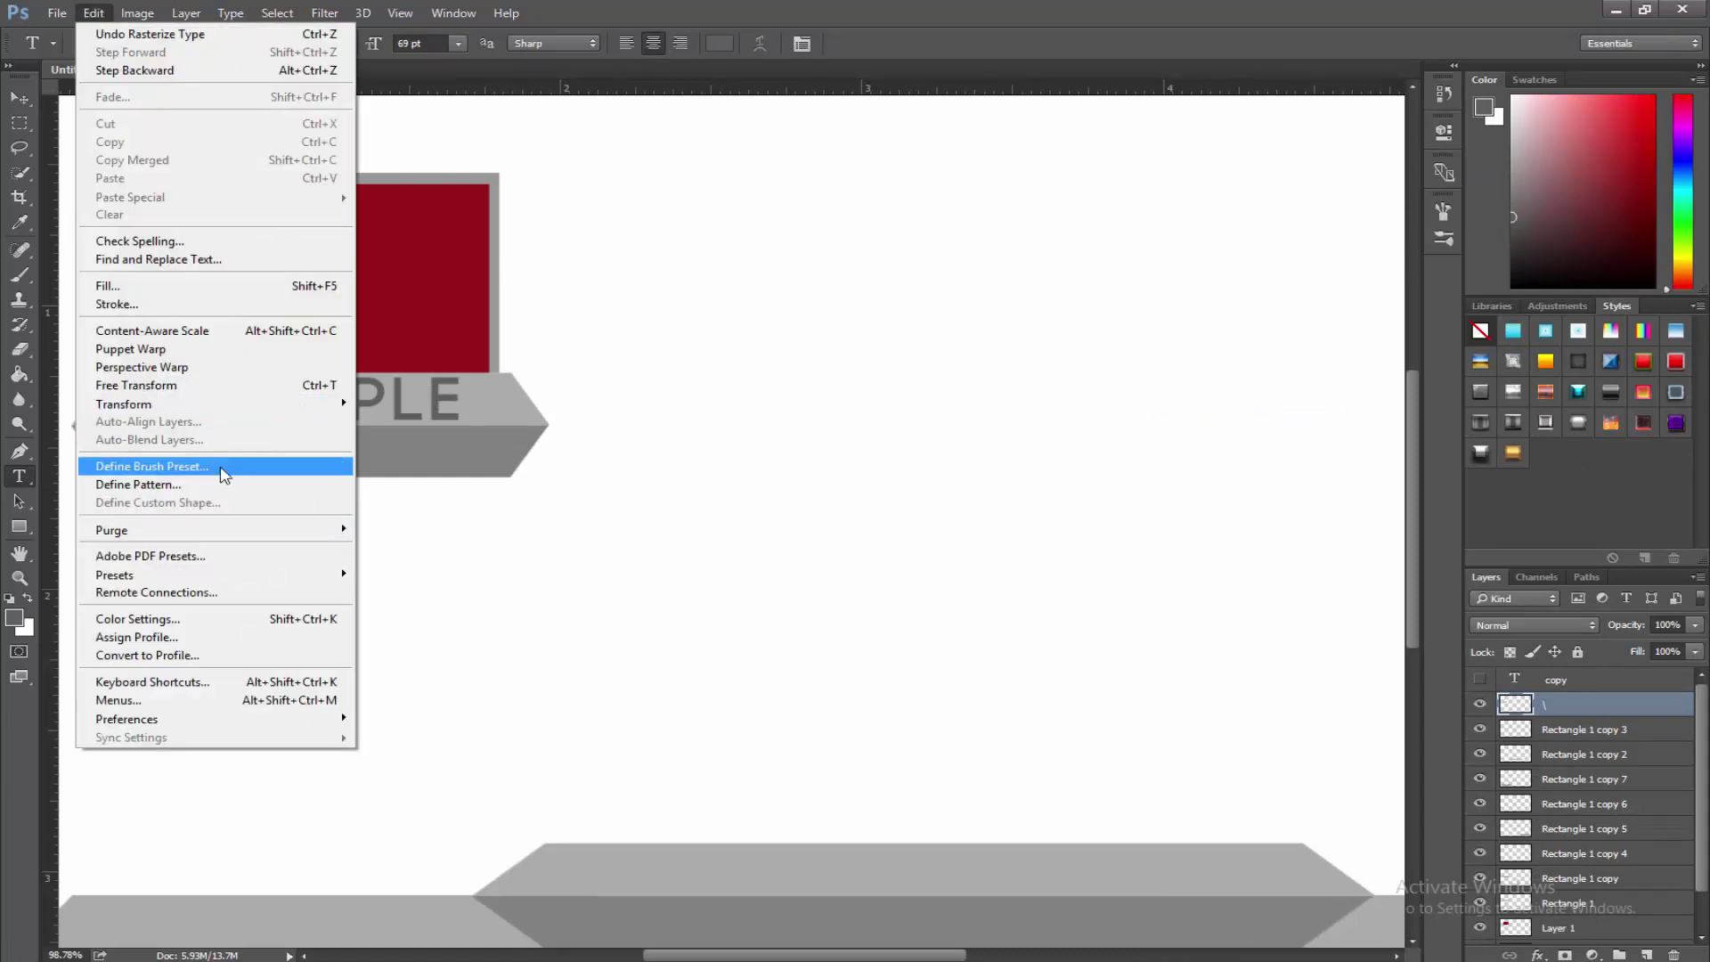
mouse_move(196, 405)
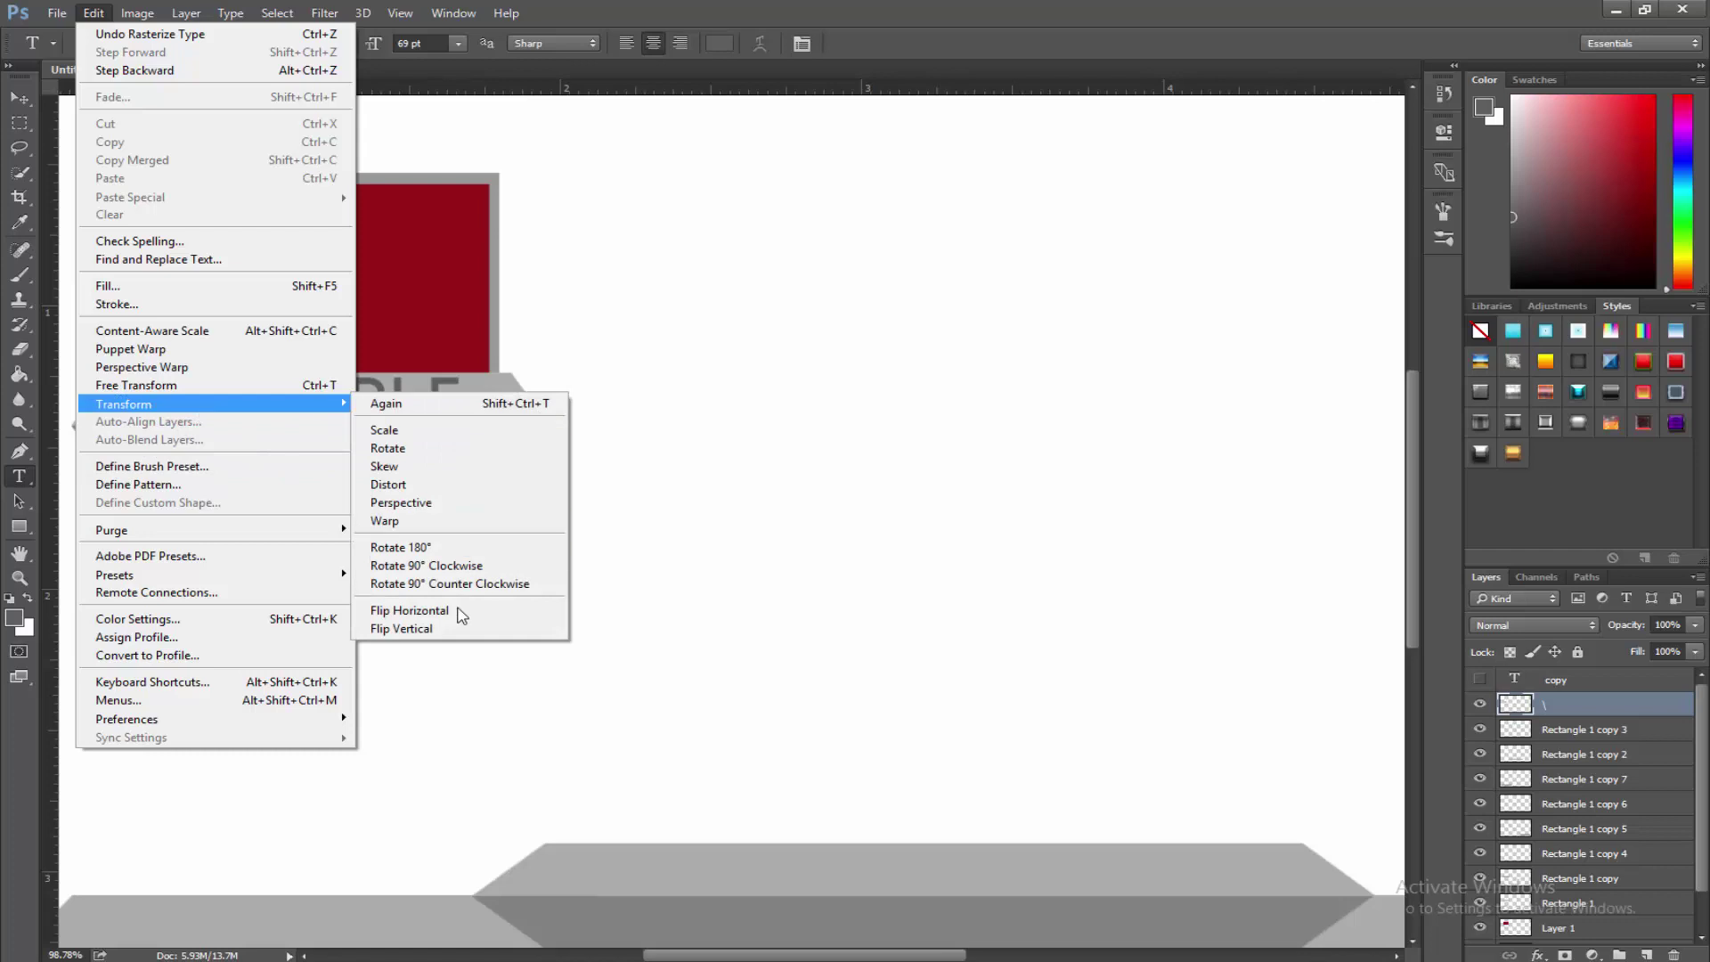
left_click(431, 502)
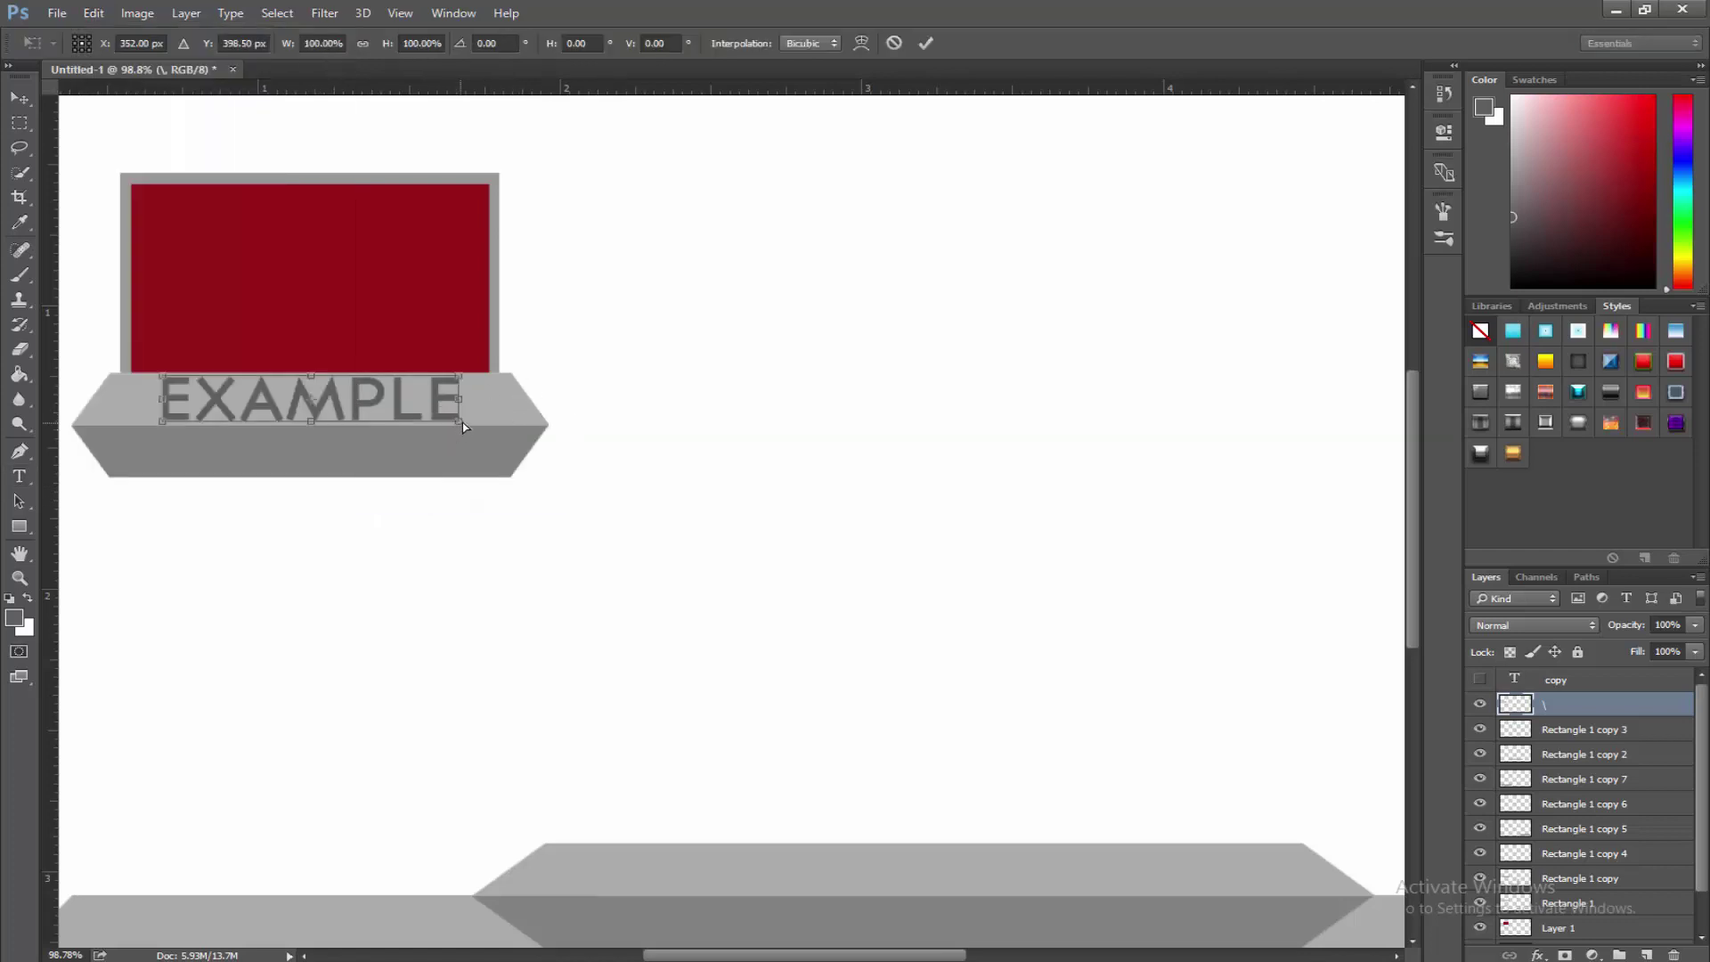
left_click_drag(462, 424, 484, 418)
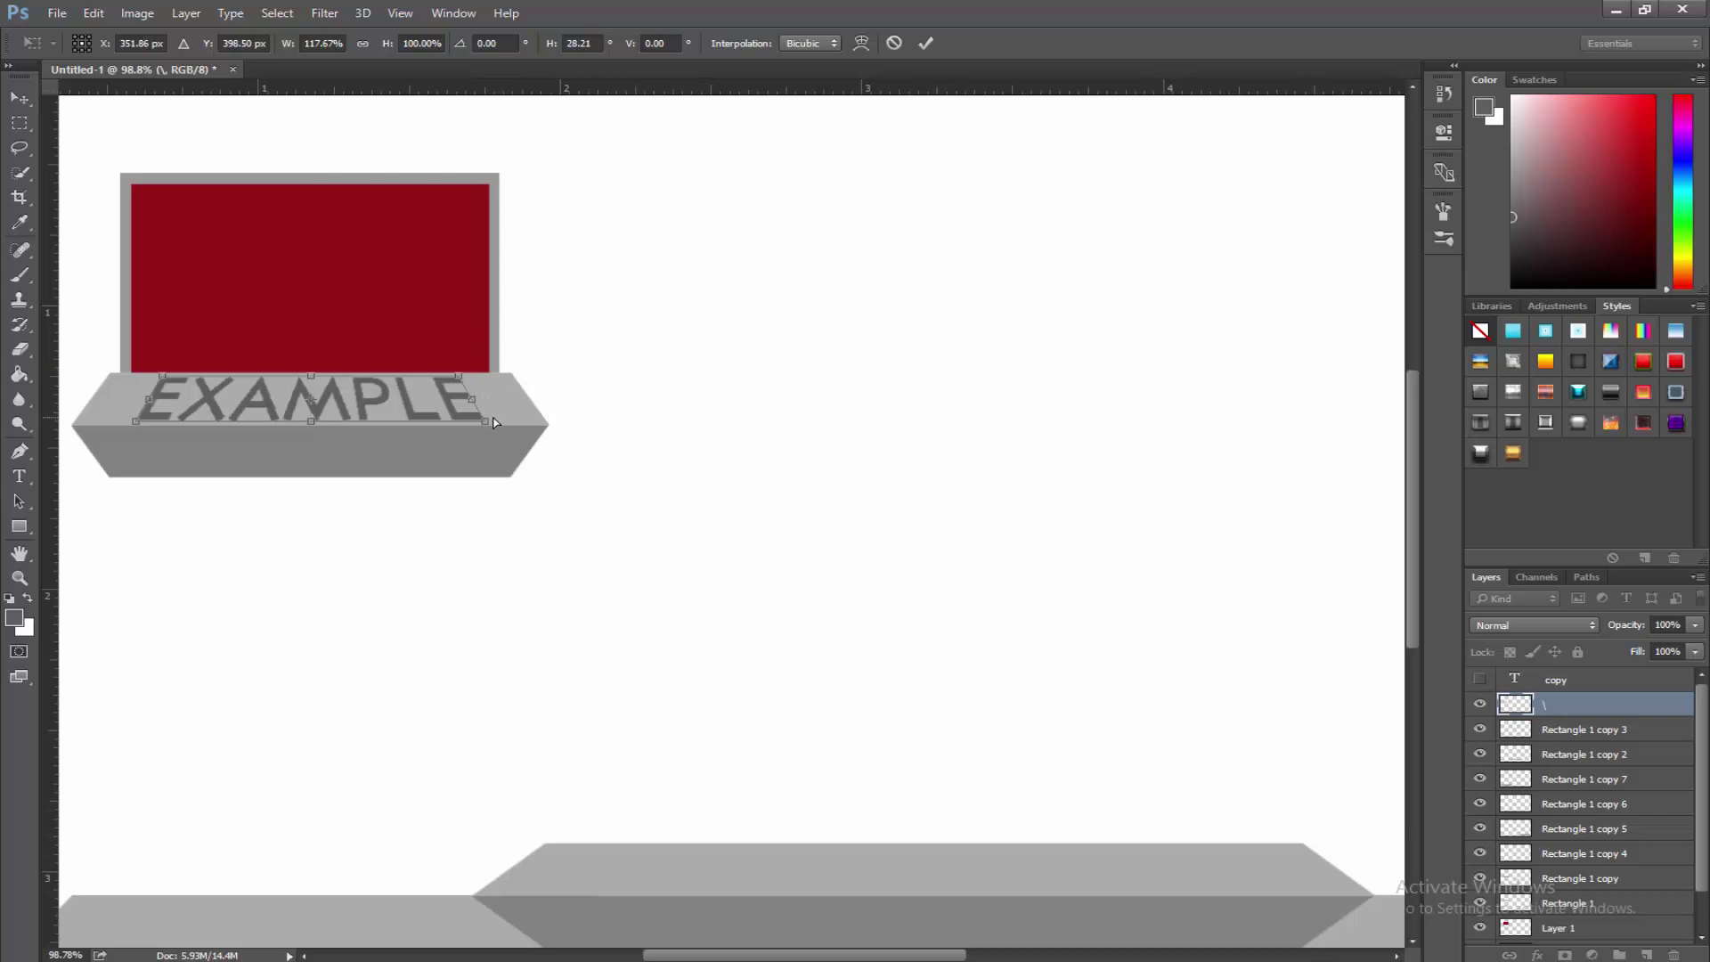
left_click_drag(488, 424, 490, 424)
left_click(926, 45)
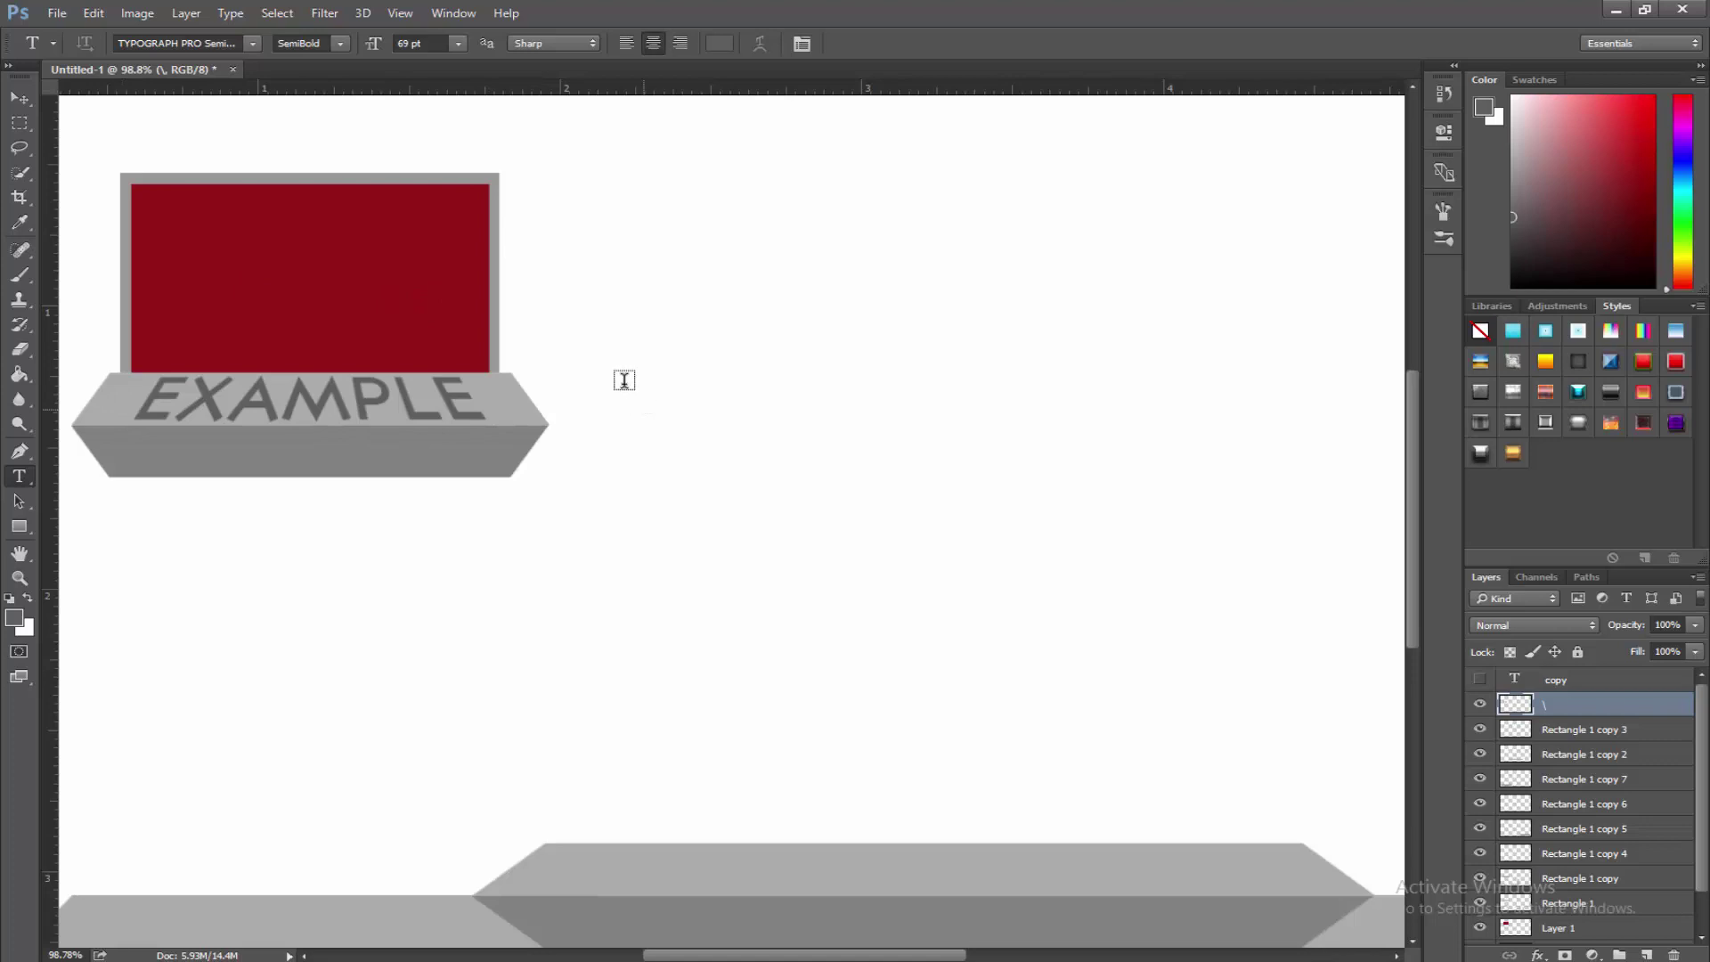
Show the editable EXAMPLE copy and move it onto the light grey upper face of the middle base section.
scroll(419, 365, "down", 4)
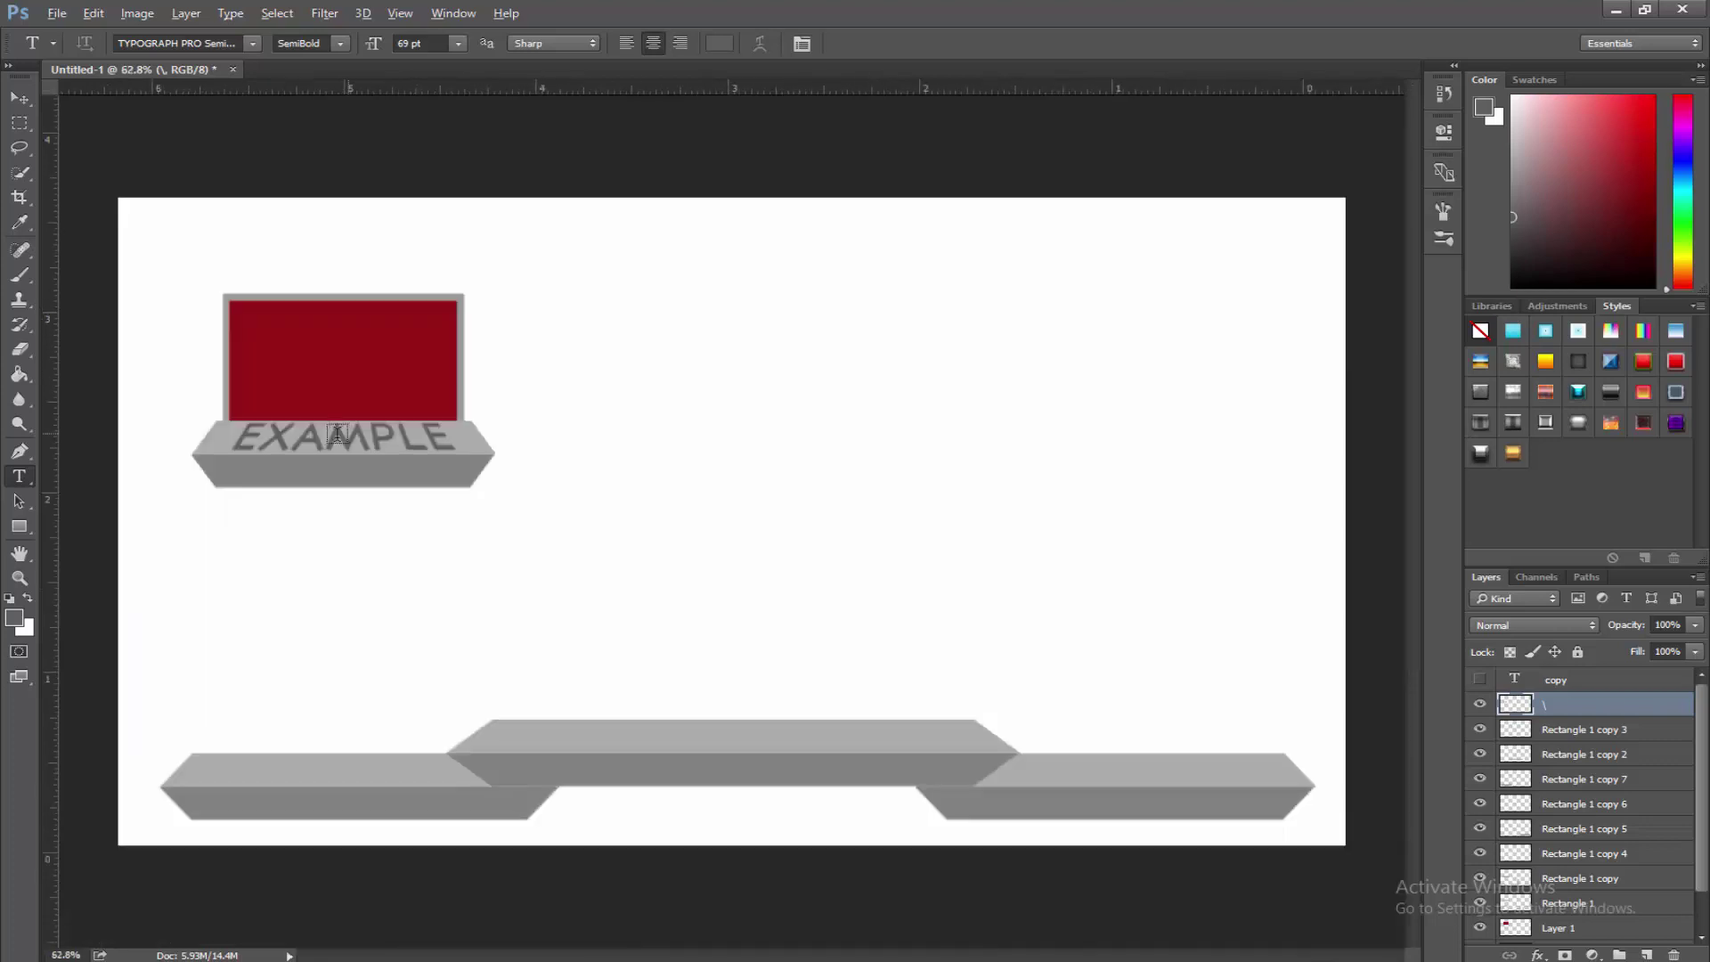
scroll(236, 416, "up", 1)
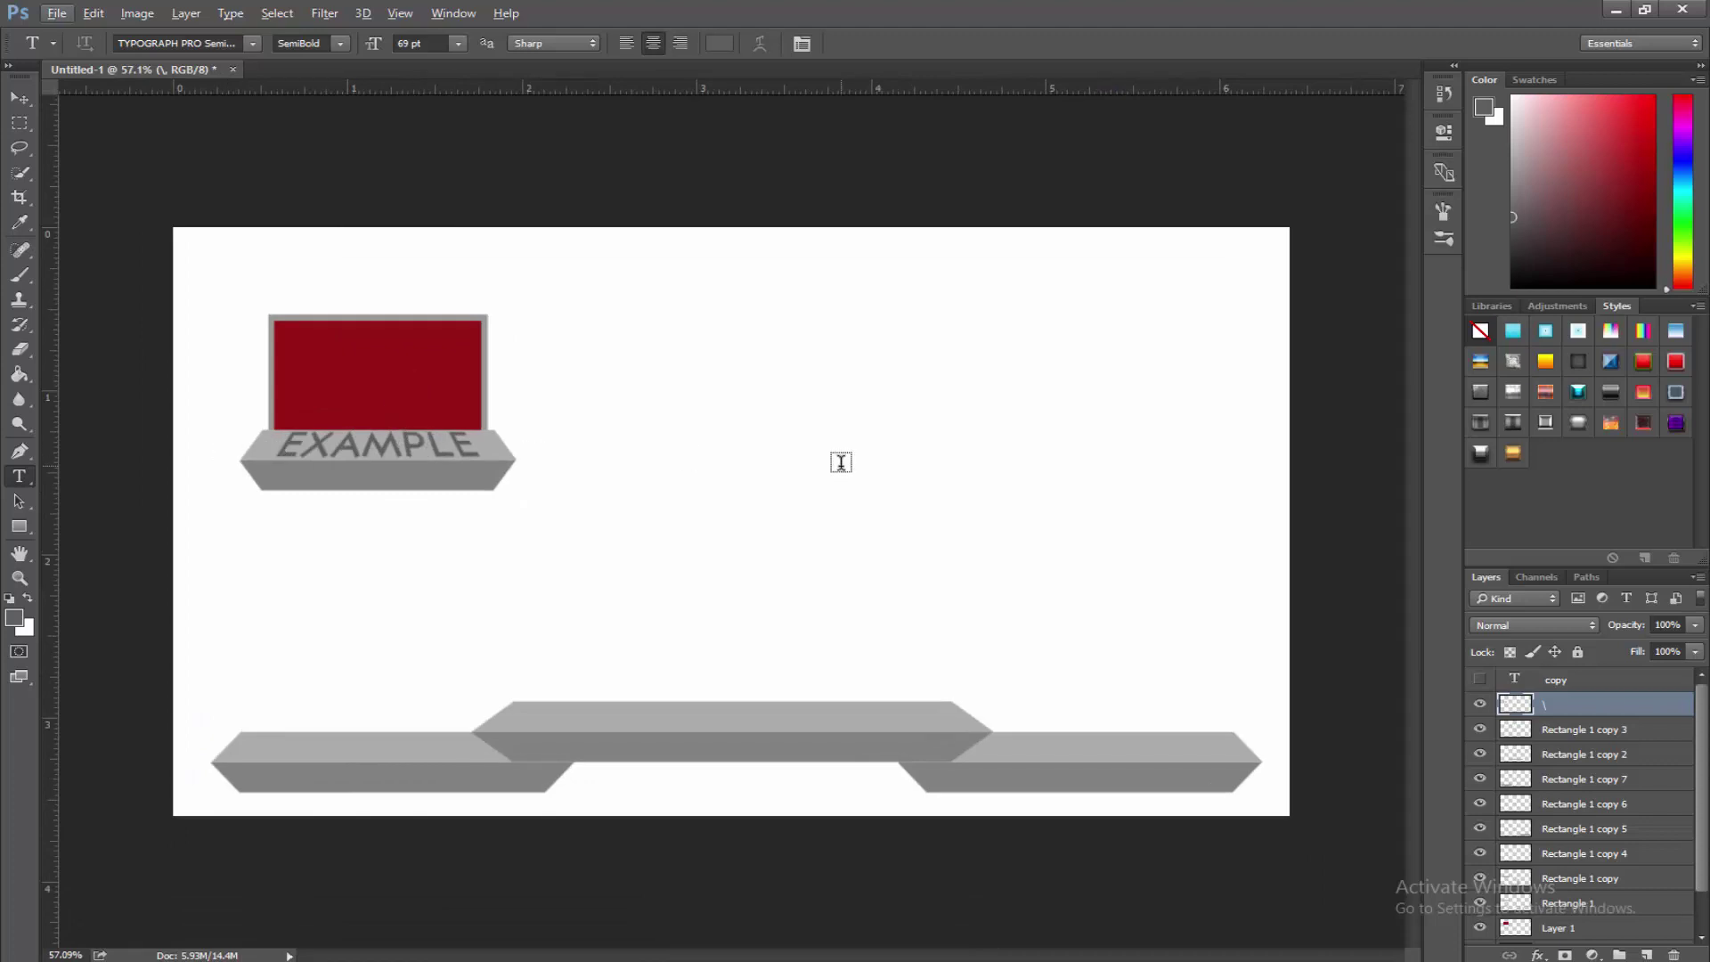
left_click(1537, 682)
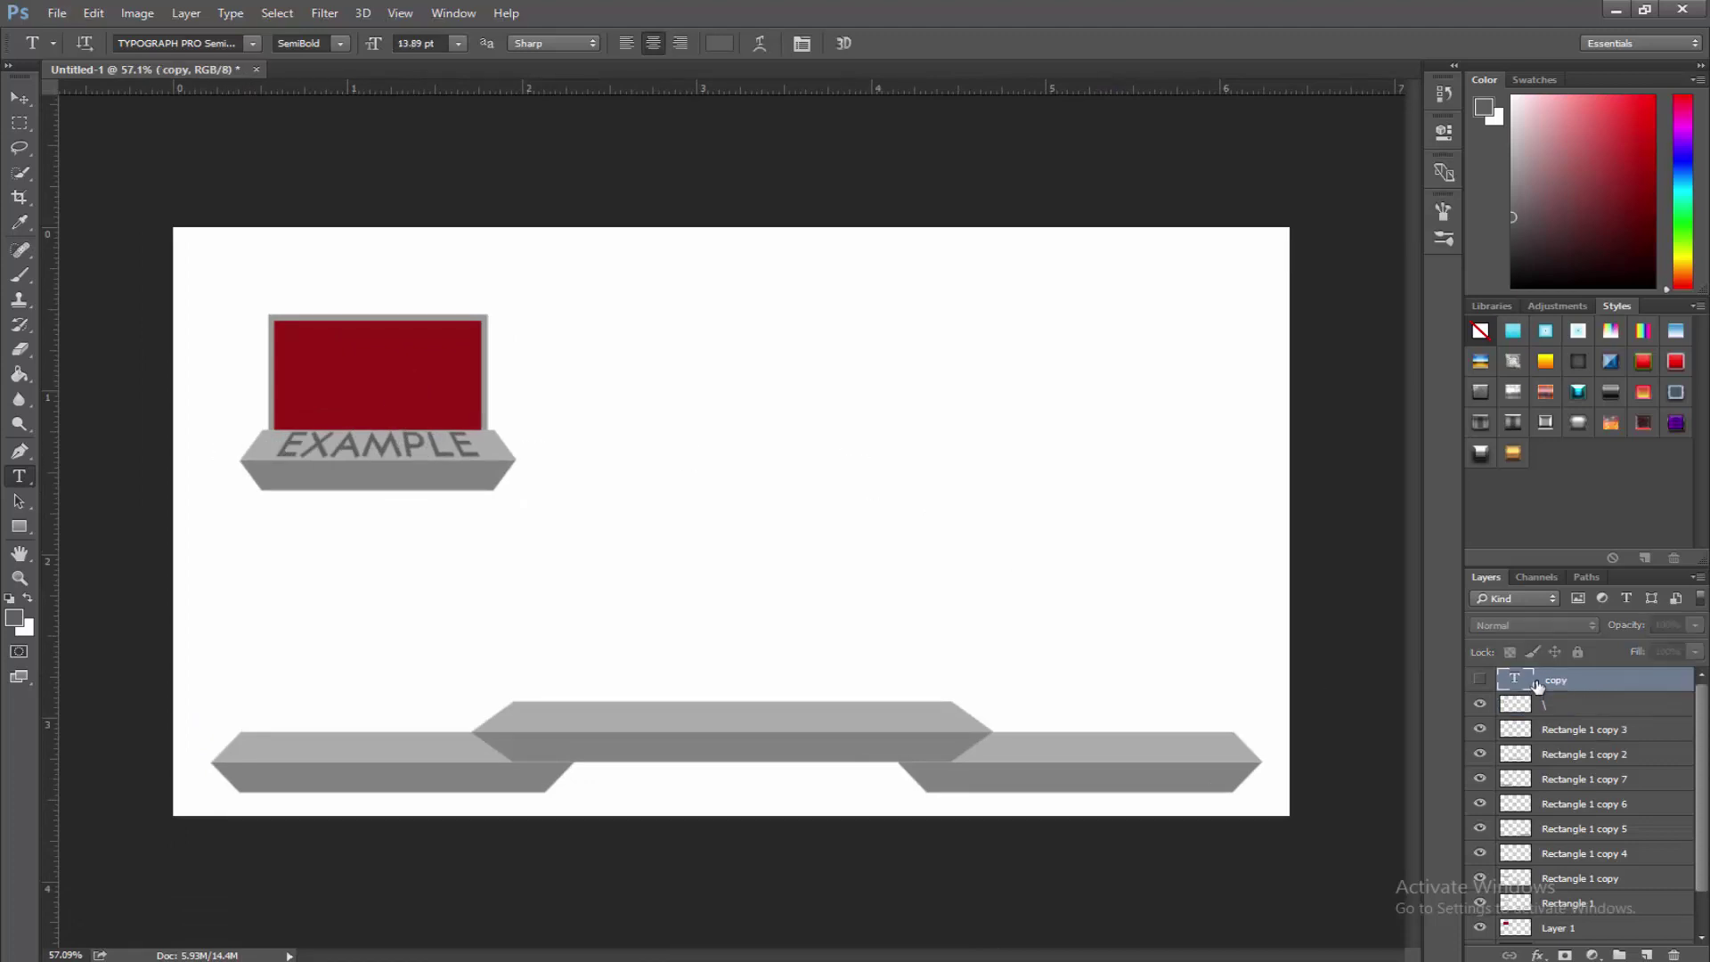
left_click(1476, 681)
left_click(20, 99)
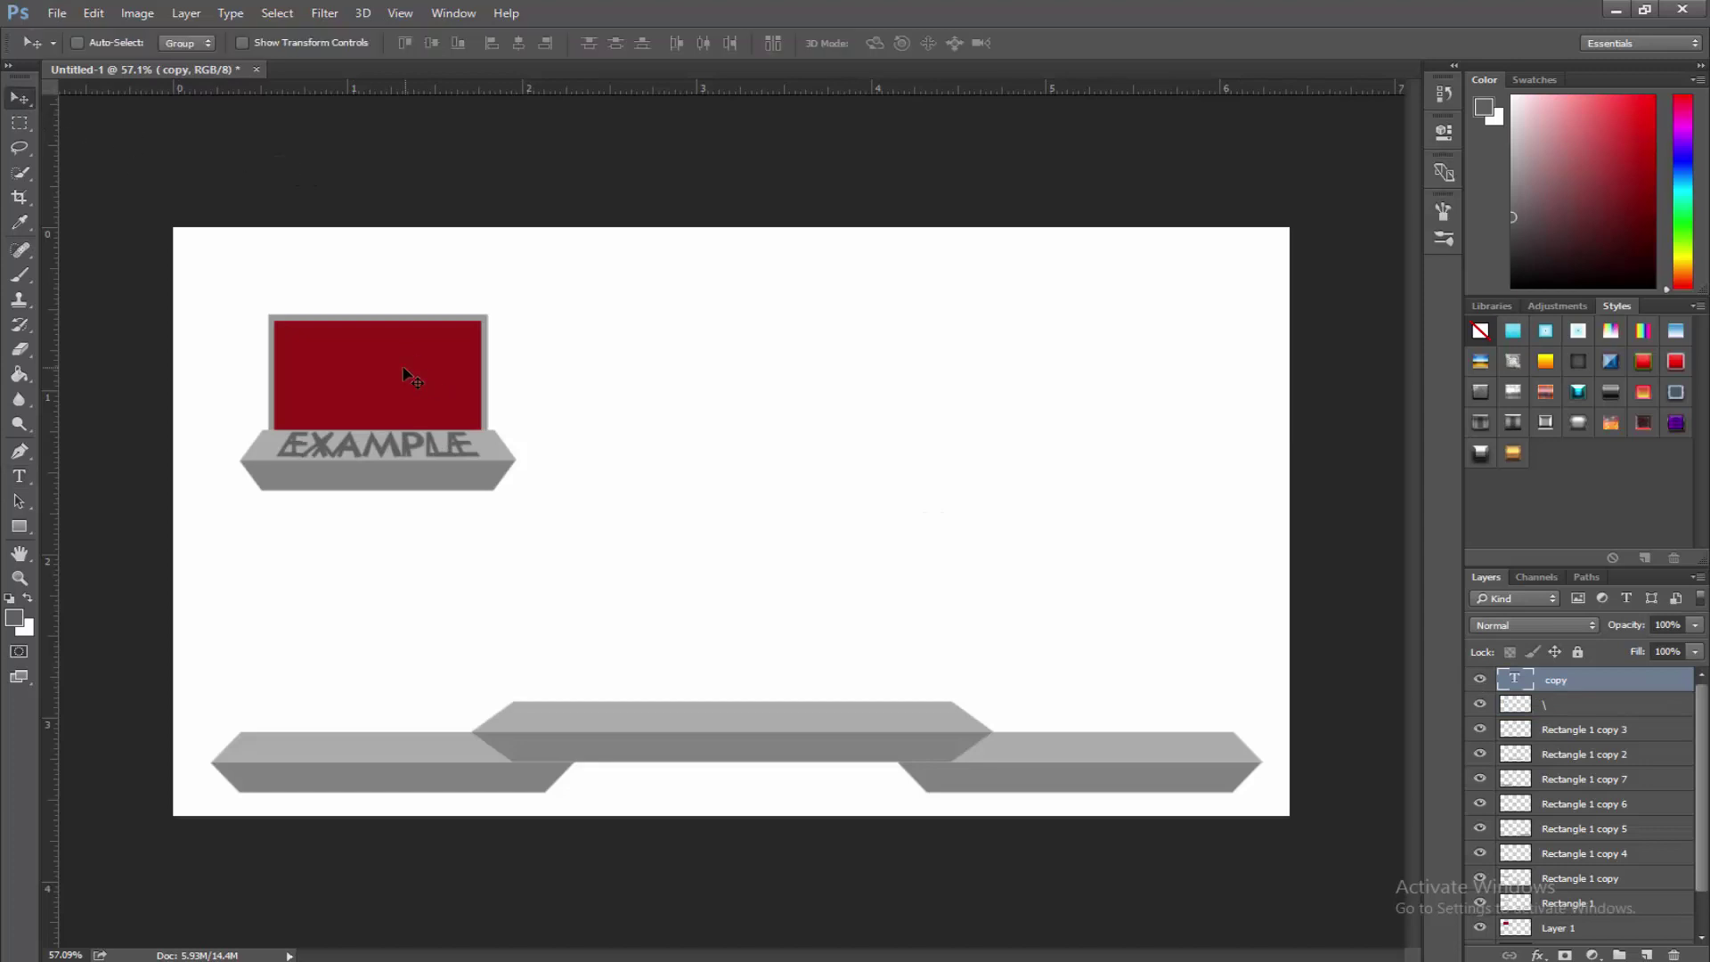
left_click_drag(408, 372, 777, 650)
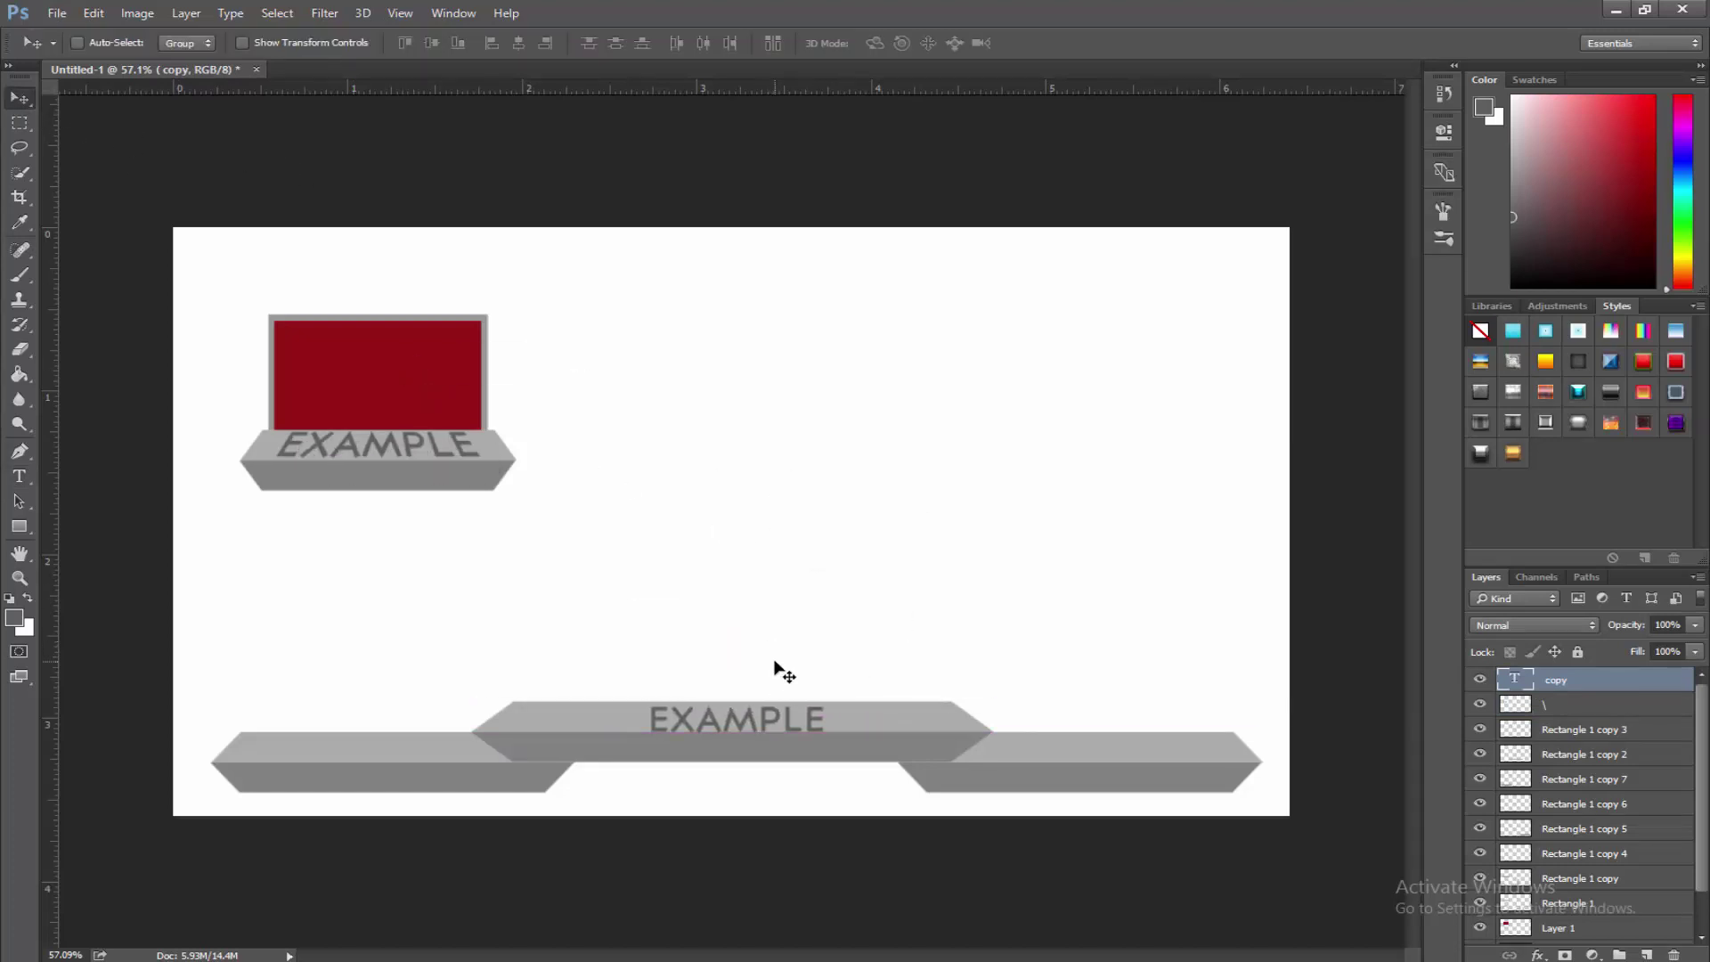
scroll(780, 695, "up", 5)
scroll(738, 784, "up", 4)
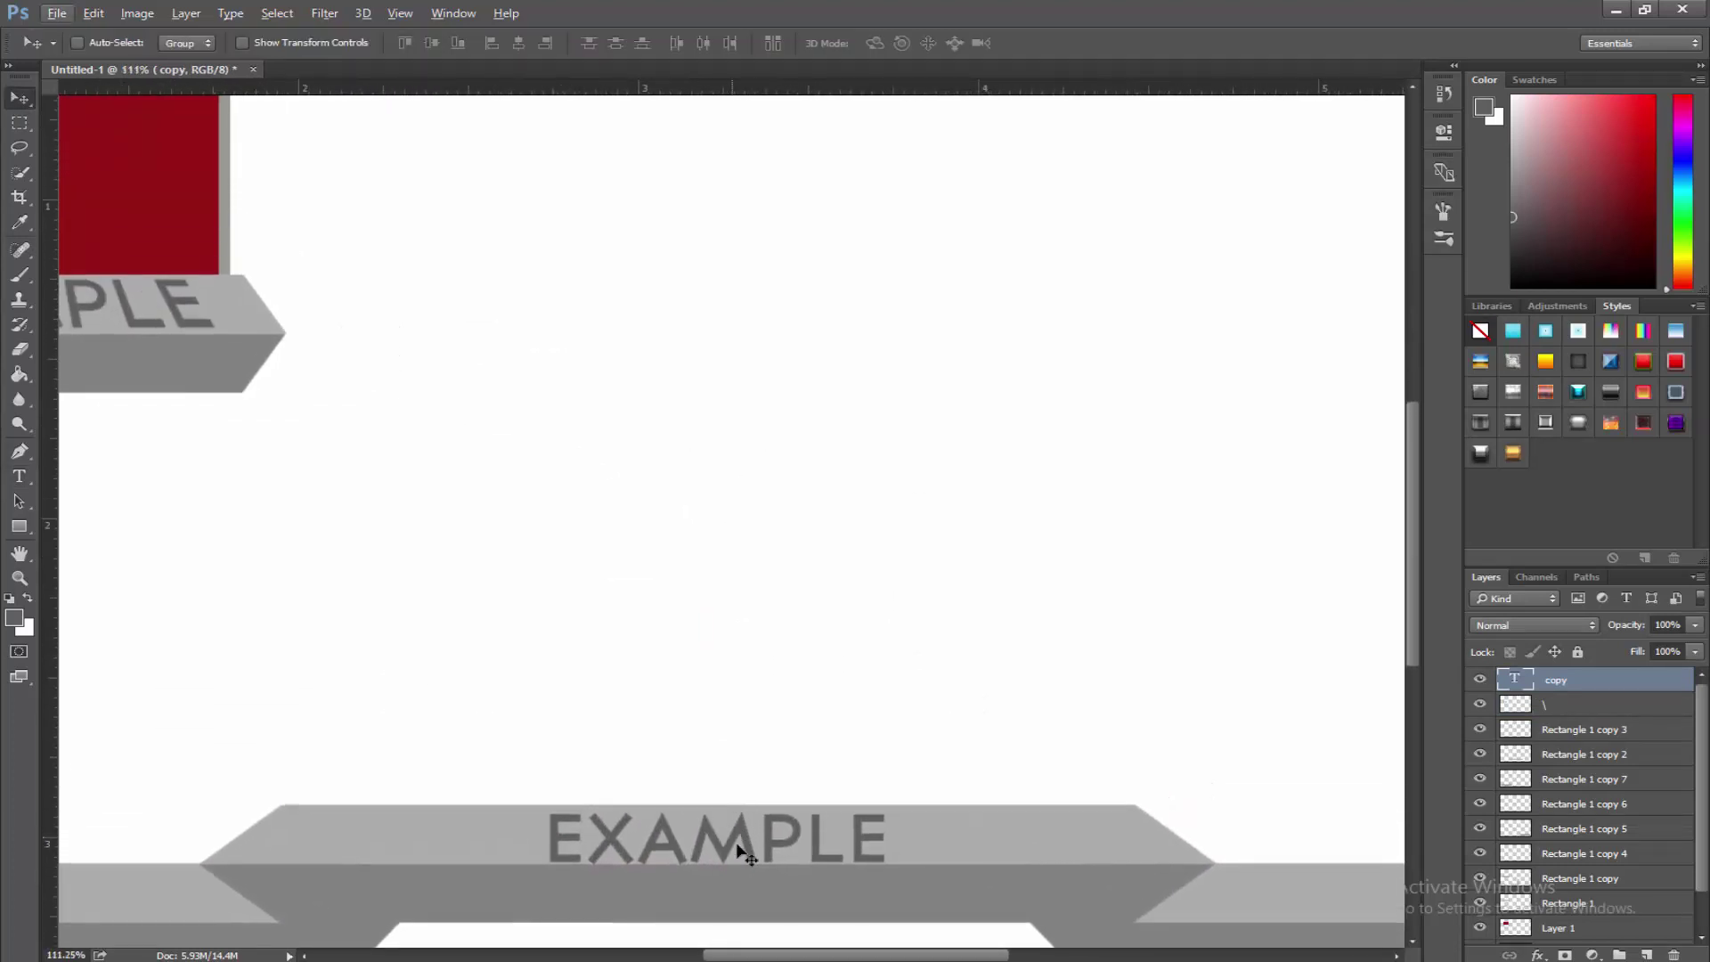
scroll(771, 805, "down", 3)
scroll(771, 803, "up", 1)
scroll(753, 801, "down", 1)
mouse_move(734, 800)
left_mouse_down()
mouse_move(750, 799)
mouse_move(732, 797)
left_mouse_up()
Replace the copied text on the middle base section with LIVE STREAMING.
key("t")
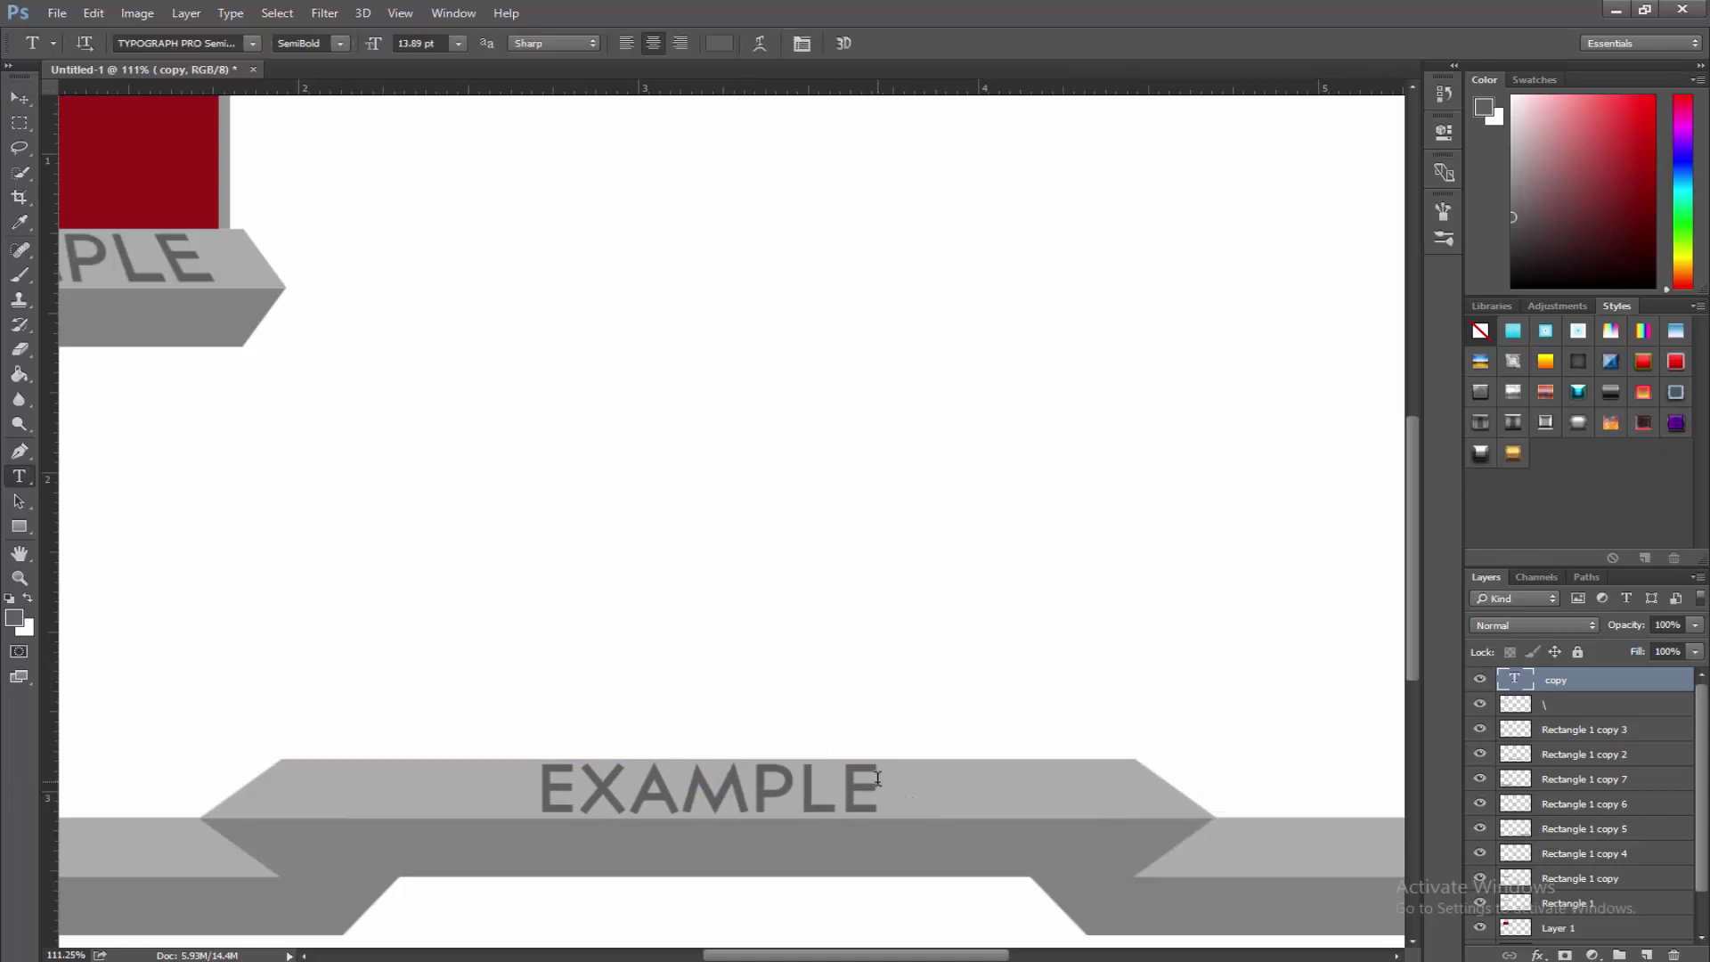
left_click_drag(877, 782, 497, 736)
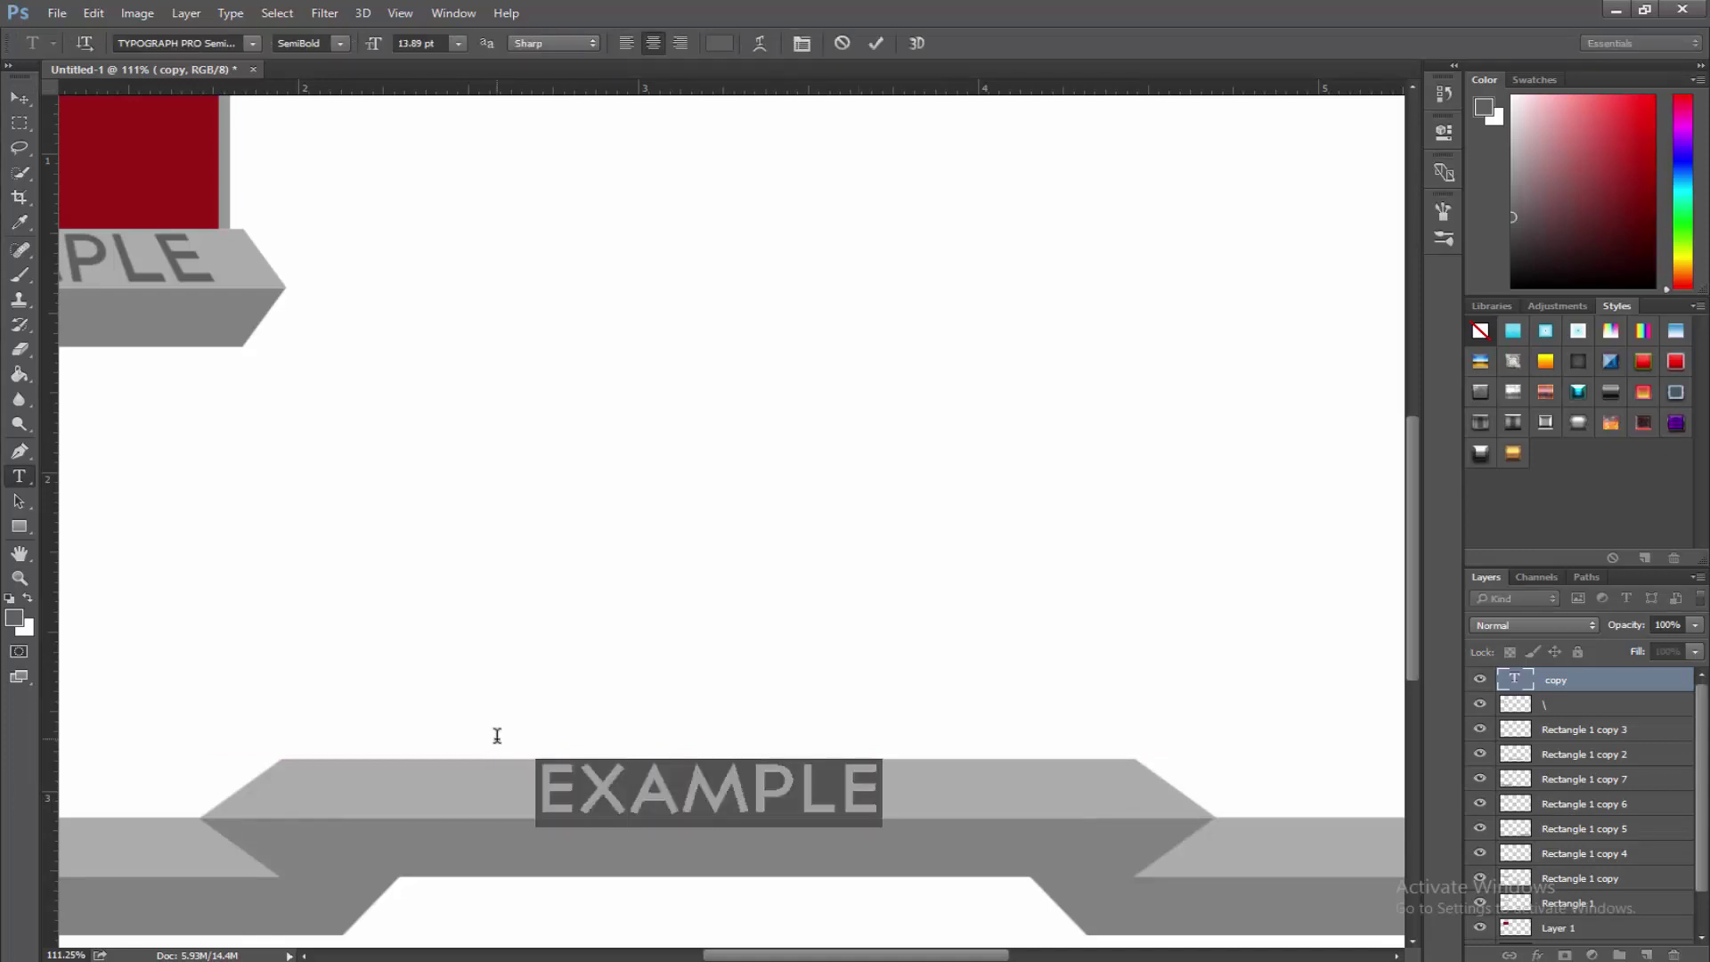
type("LIVE")
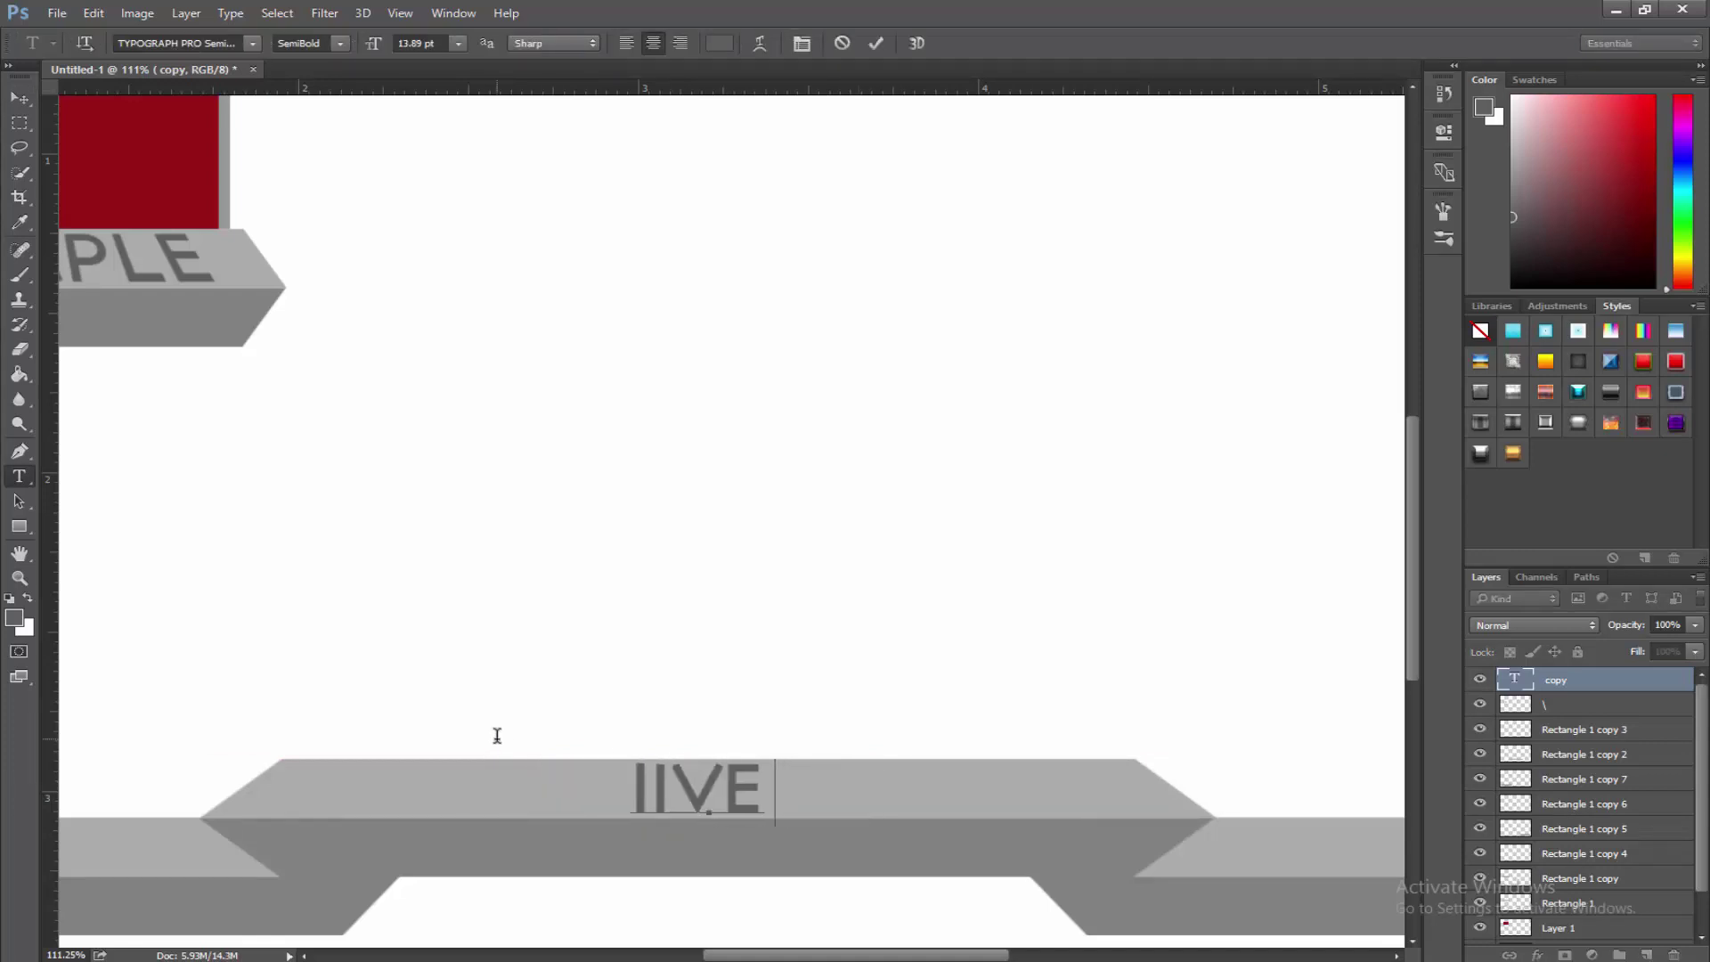
key("BackSpace")
key("BackSpace")
key("BackSpace")
key("BackSpace")
type("LIVE ")
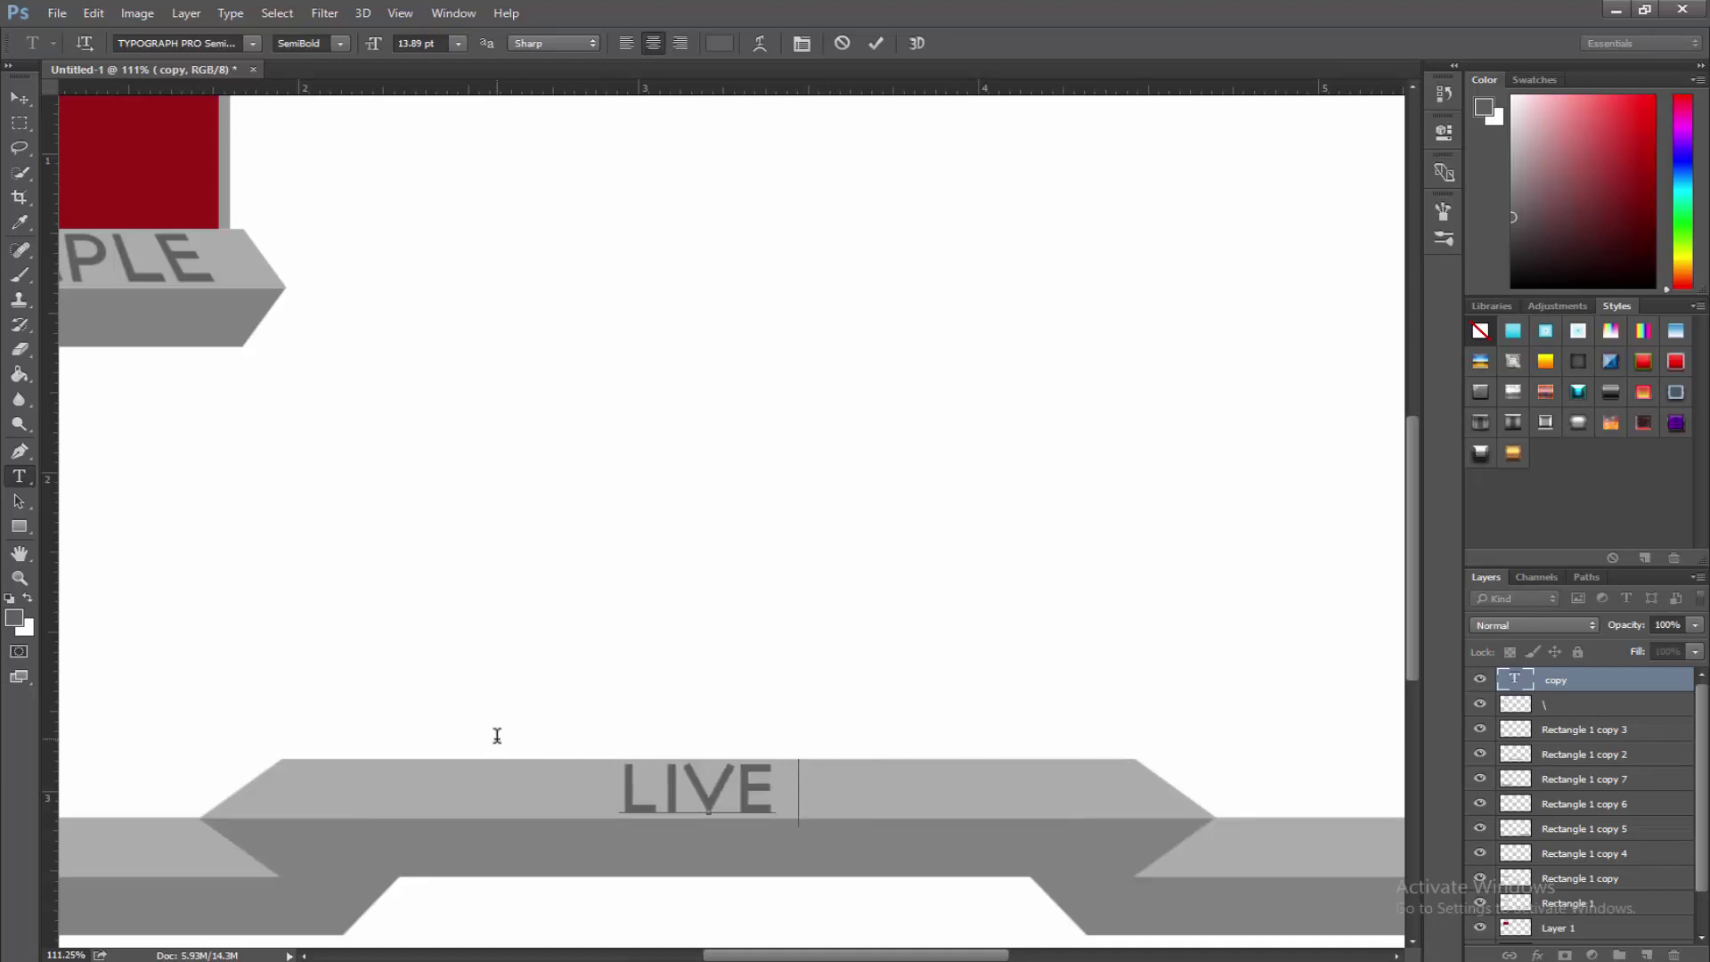
type("STREAMING")
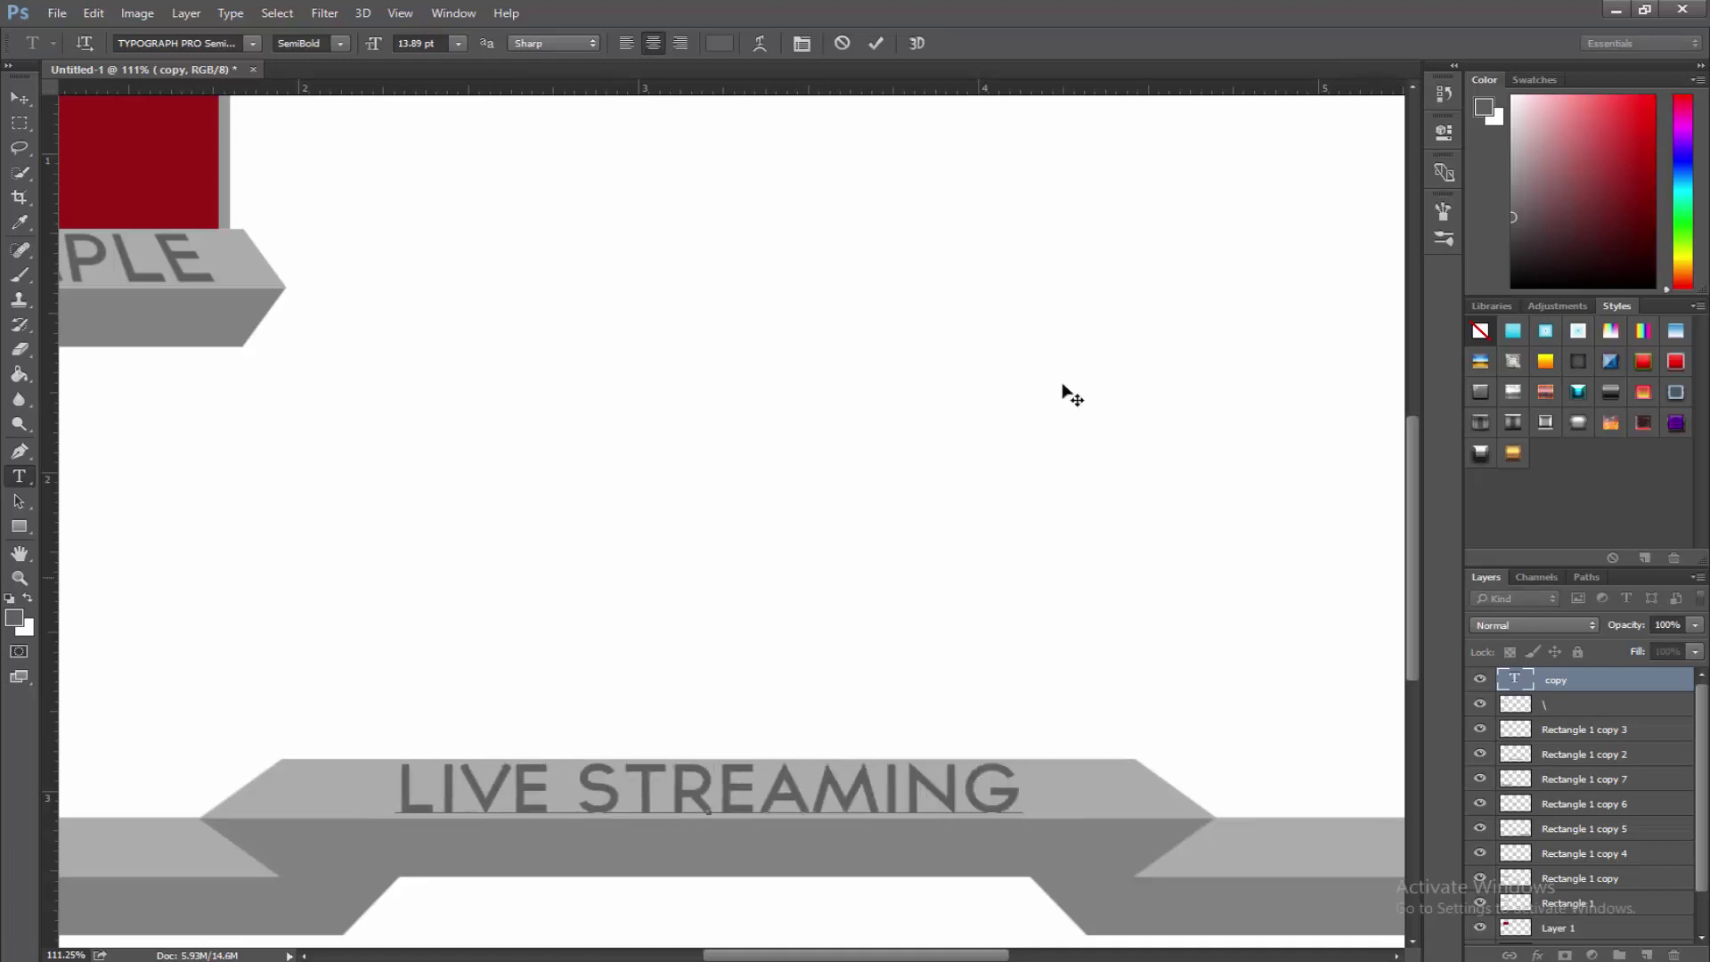
left_click(876, 43)
Nudge the LIVE STREAMING text slightly right to centre it on the middle base section's upper face.
left_click(19, 97)
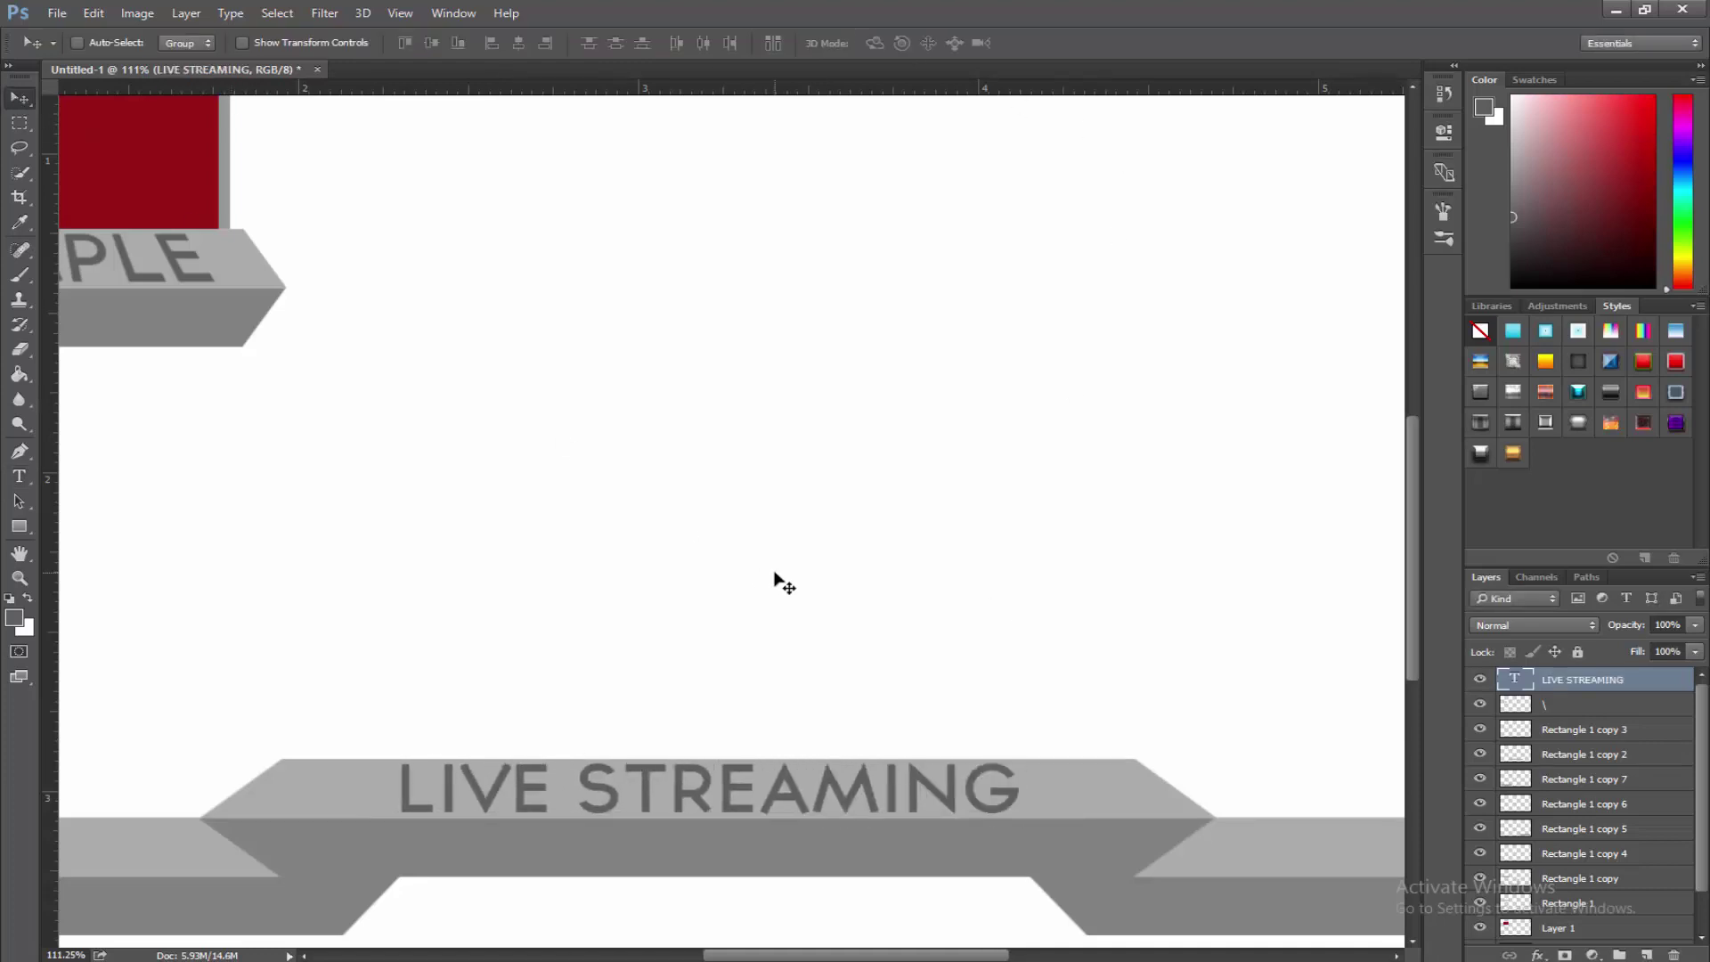
left_click_drag(774, 572, 786, 580)
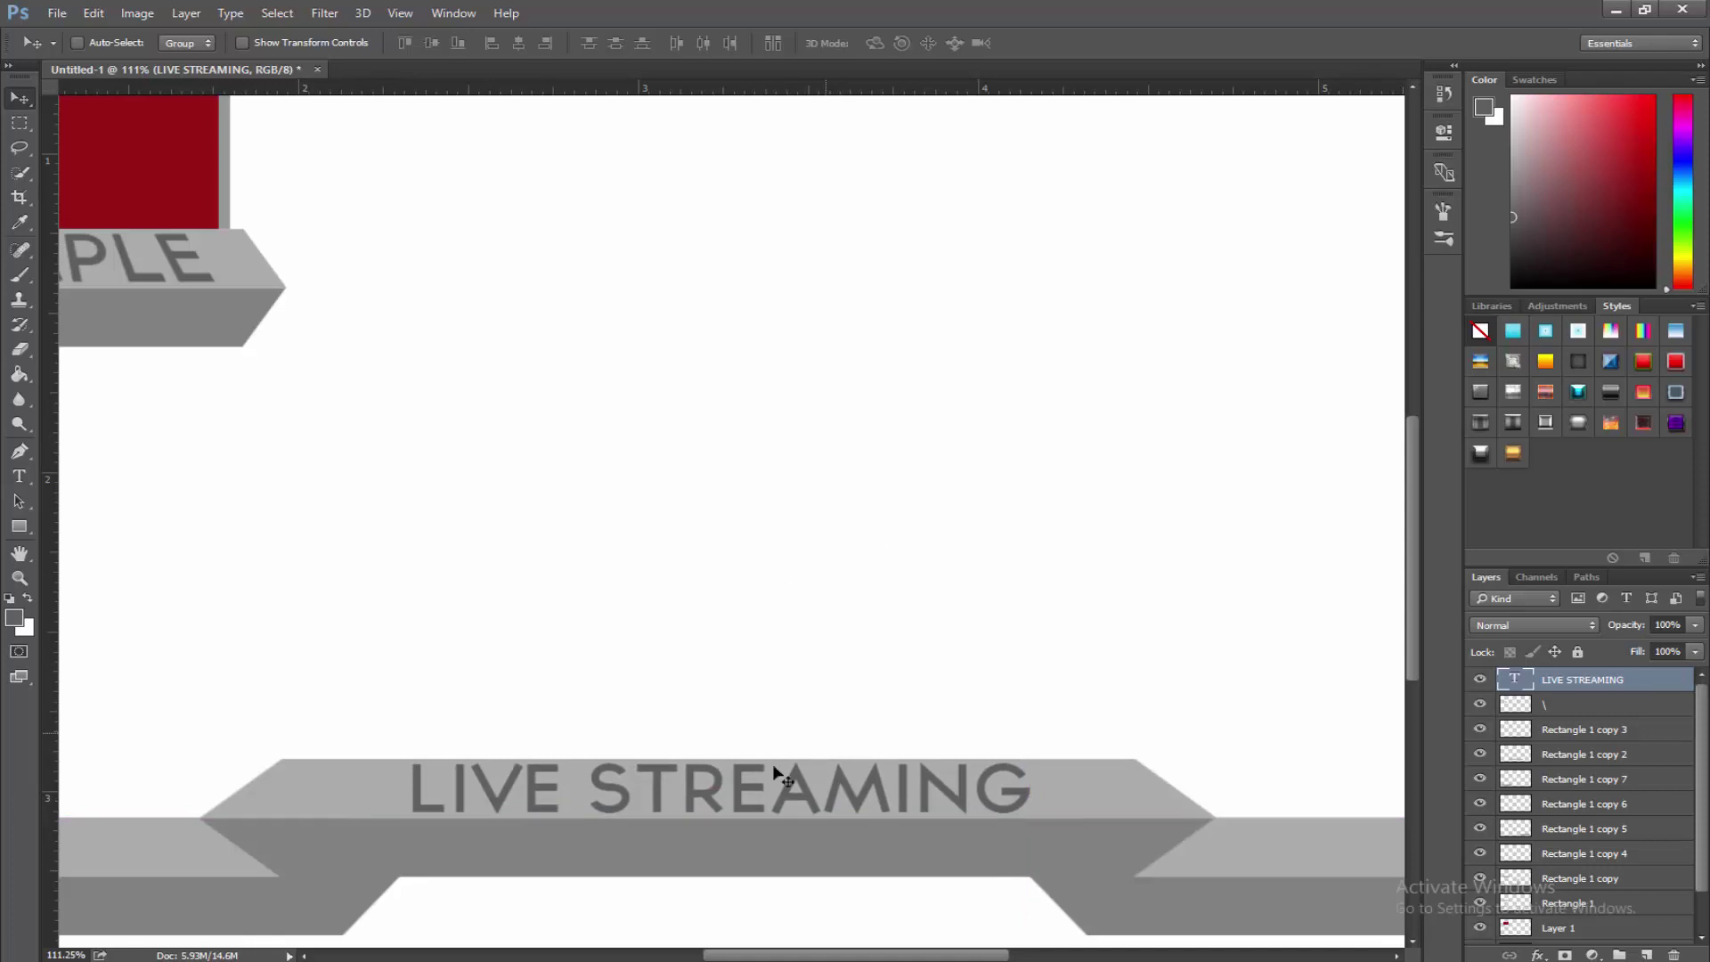
scroll(712, 833, "up", 5)
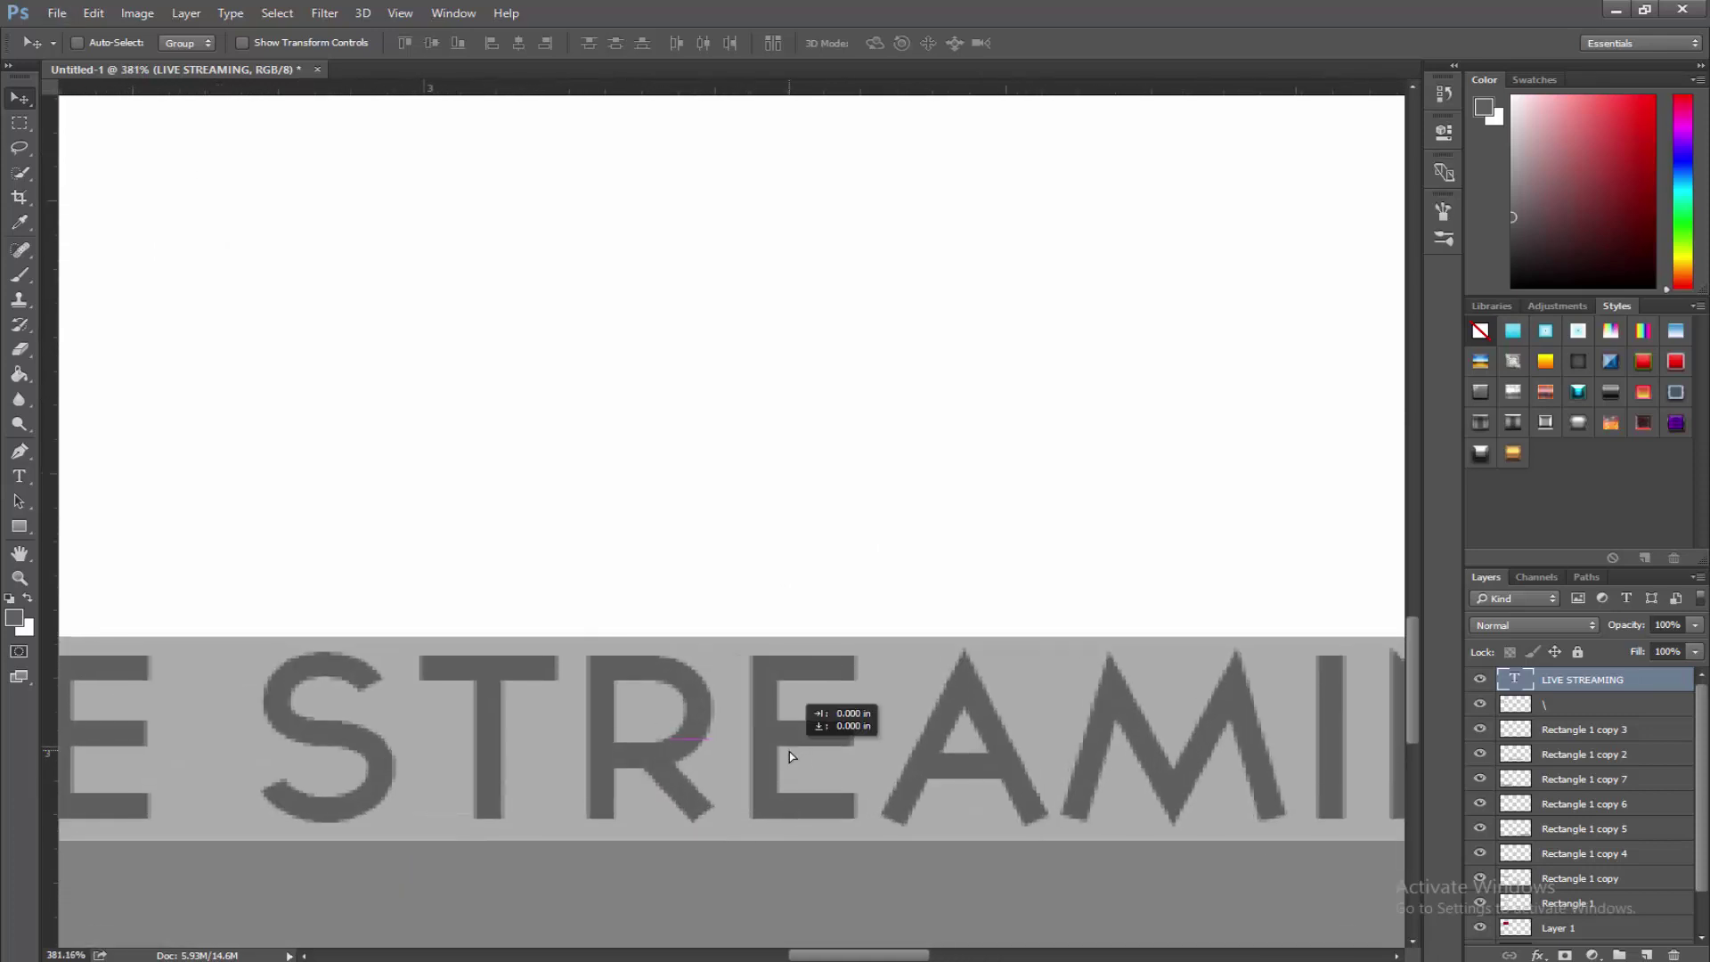
scroll(782, 672, "down", 4)
scroll(782, 682, "down", 3)
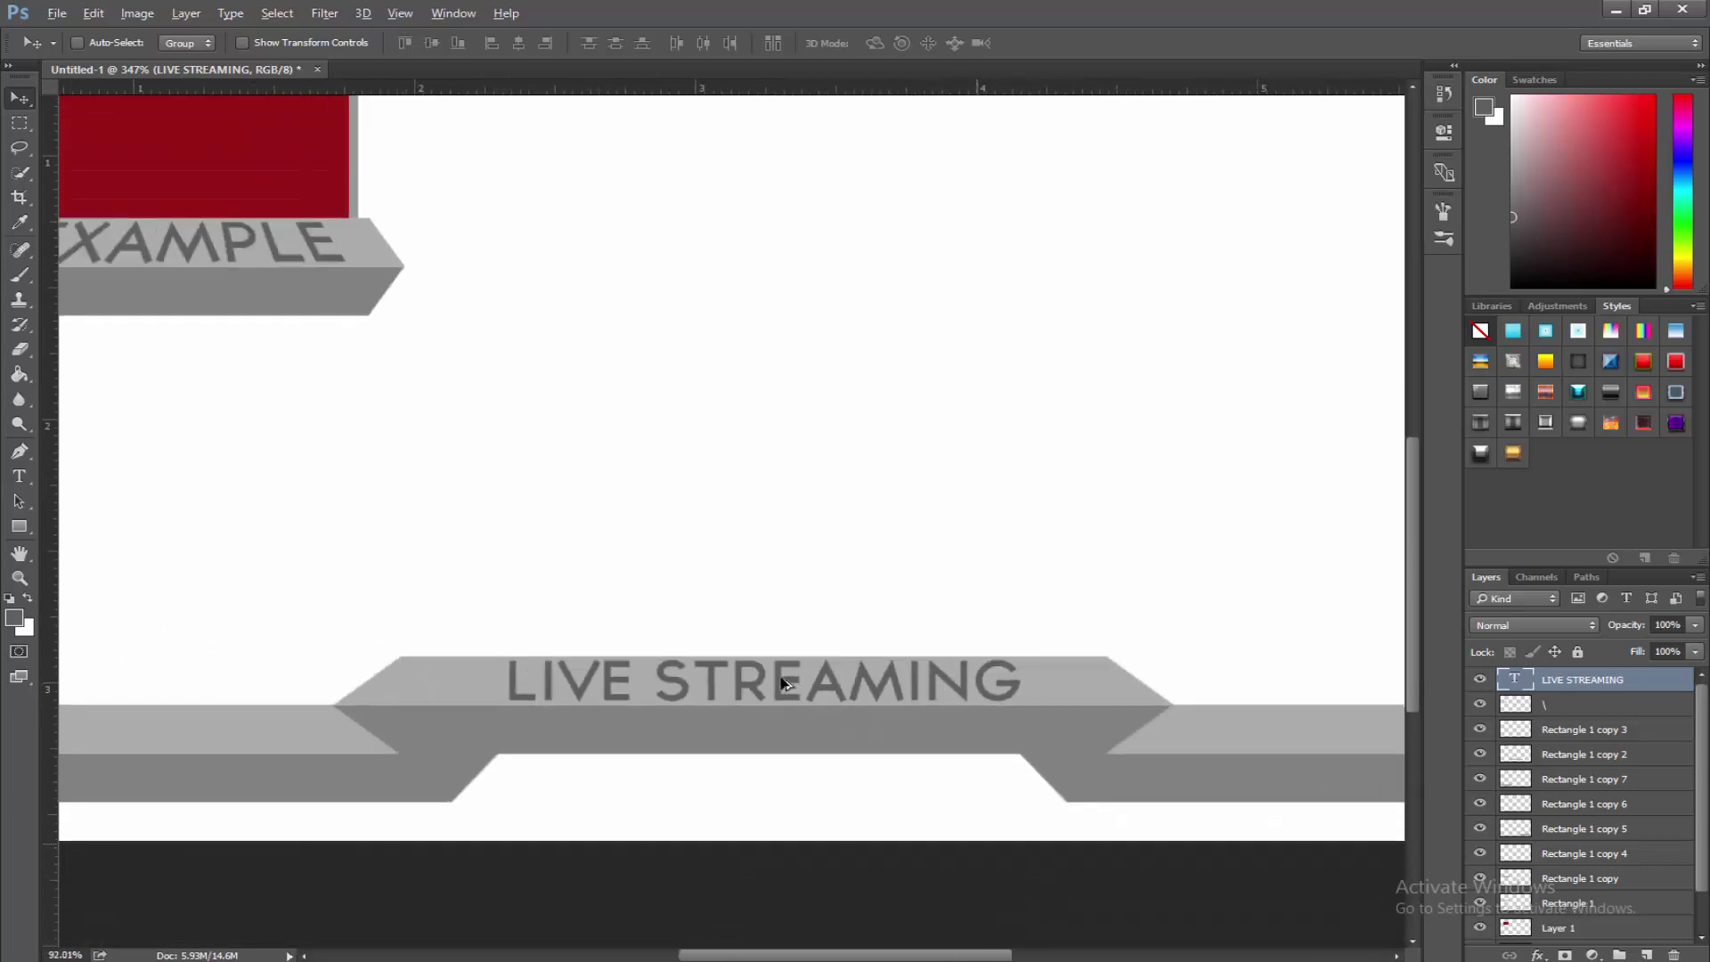
Duplicate the LIVE STREAMING text layer and rasterize the original one.
key("ctrl+j")
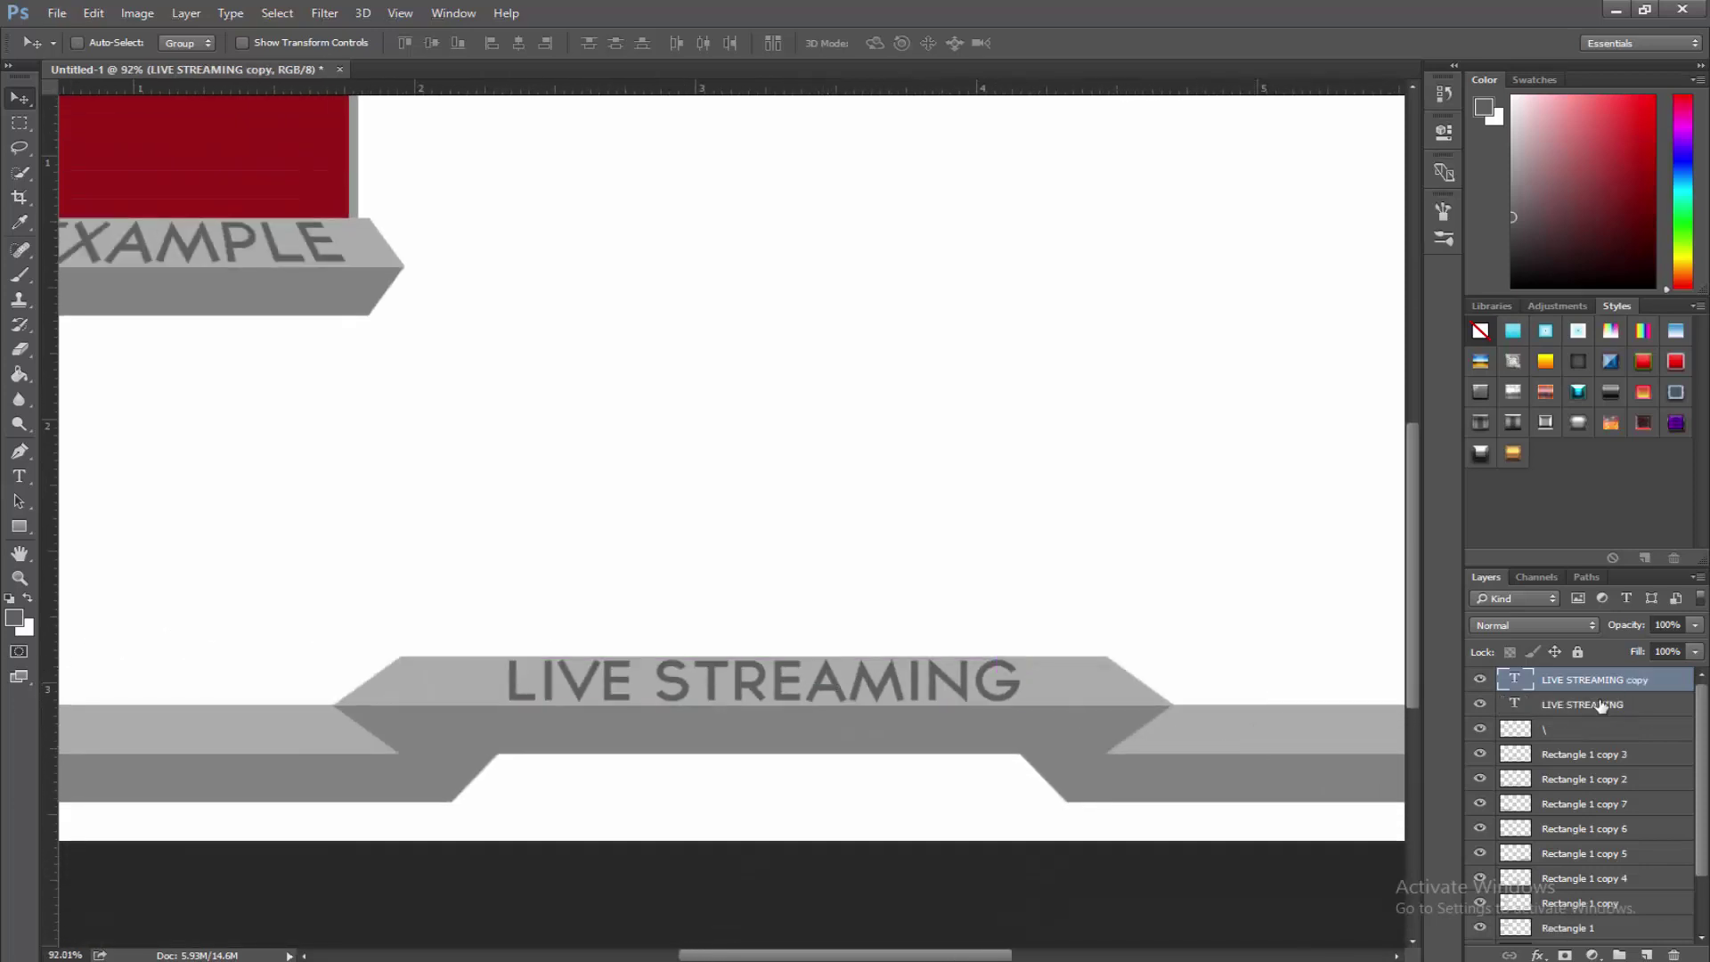
right_click(1605, 704)
left_click(1249, 410)
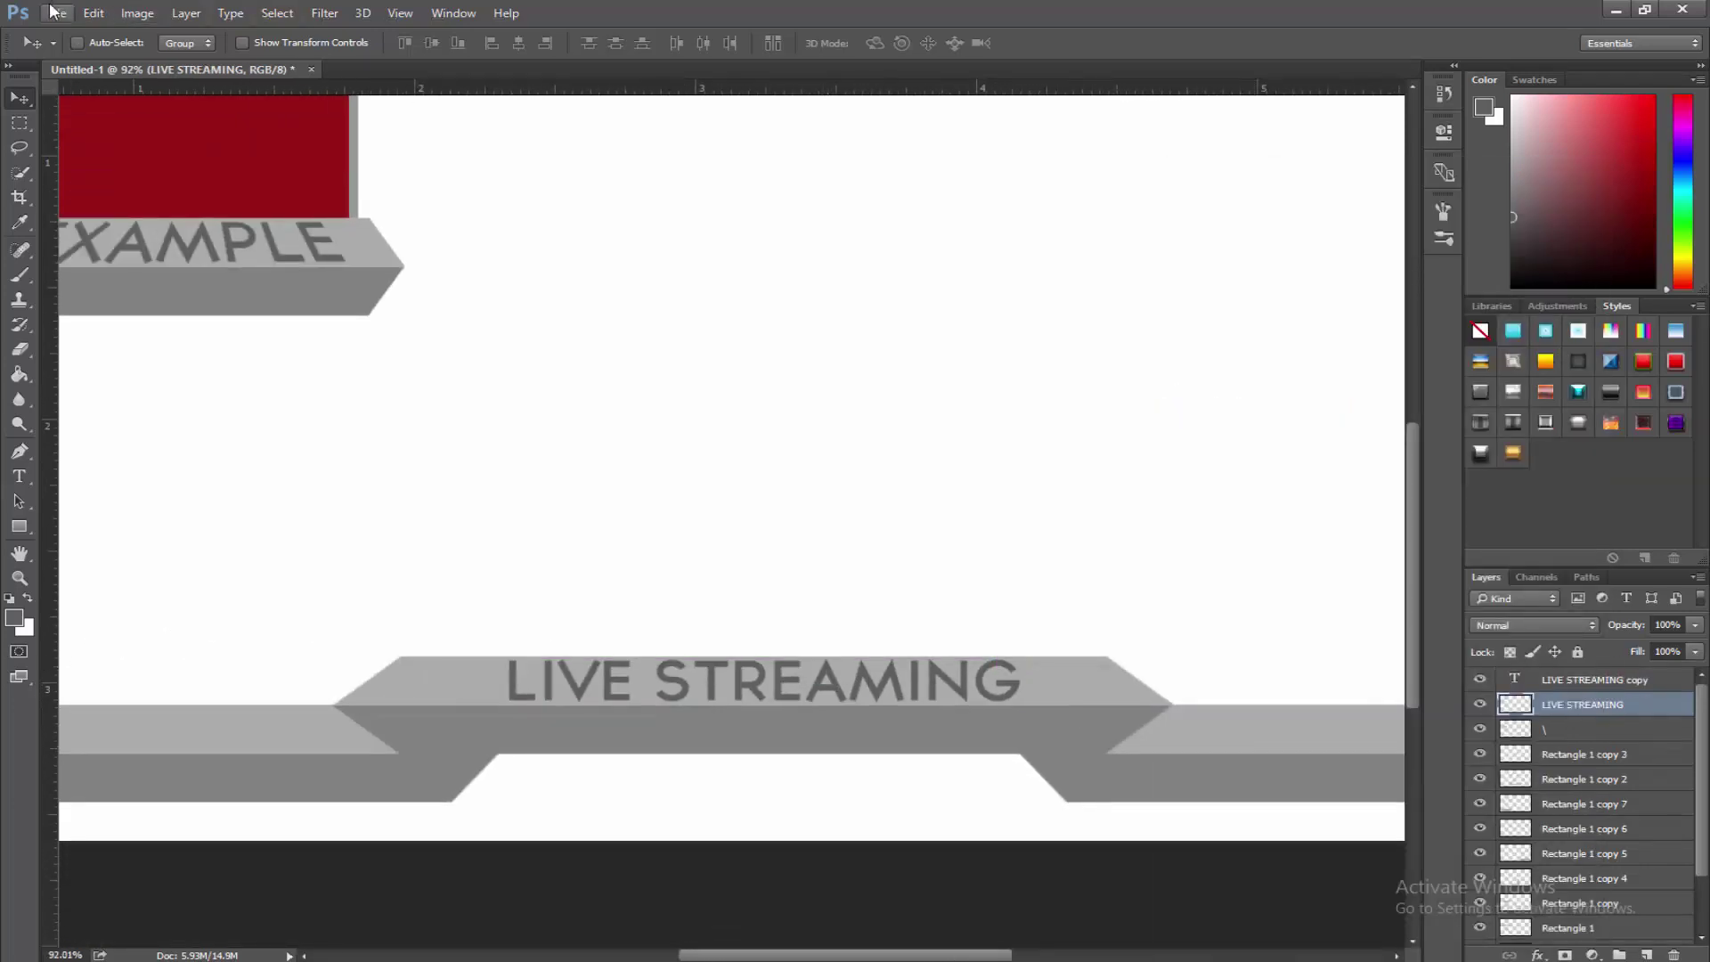
Apply a Perspective transform widening the lower edge of the rasterized LIVE STREAMING text to 116.79% width, and hide its editable copy.
left_click(93, 12)
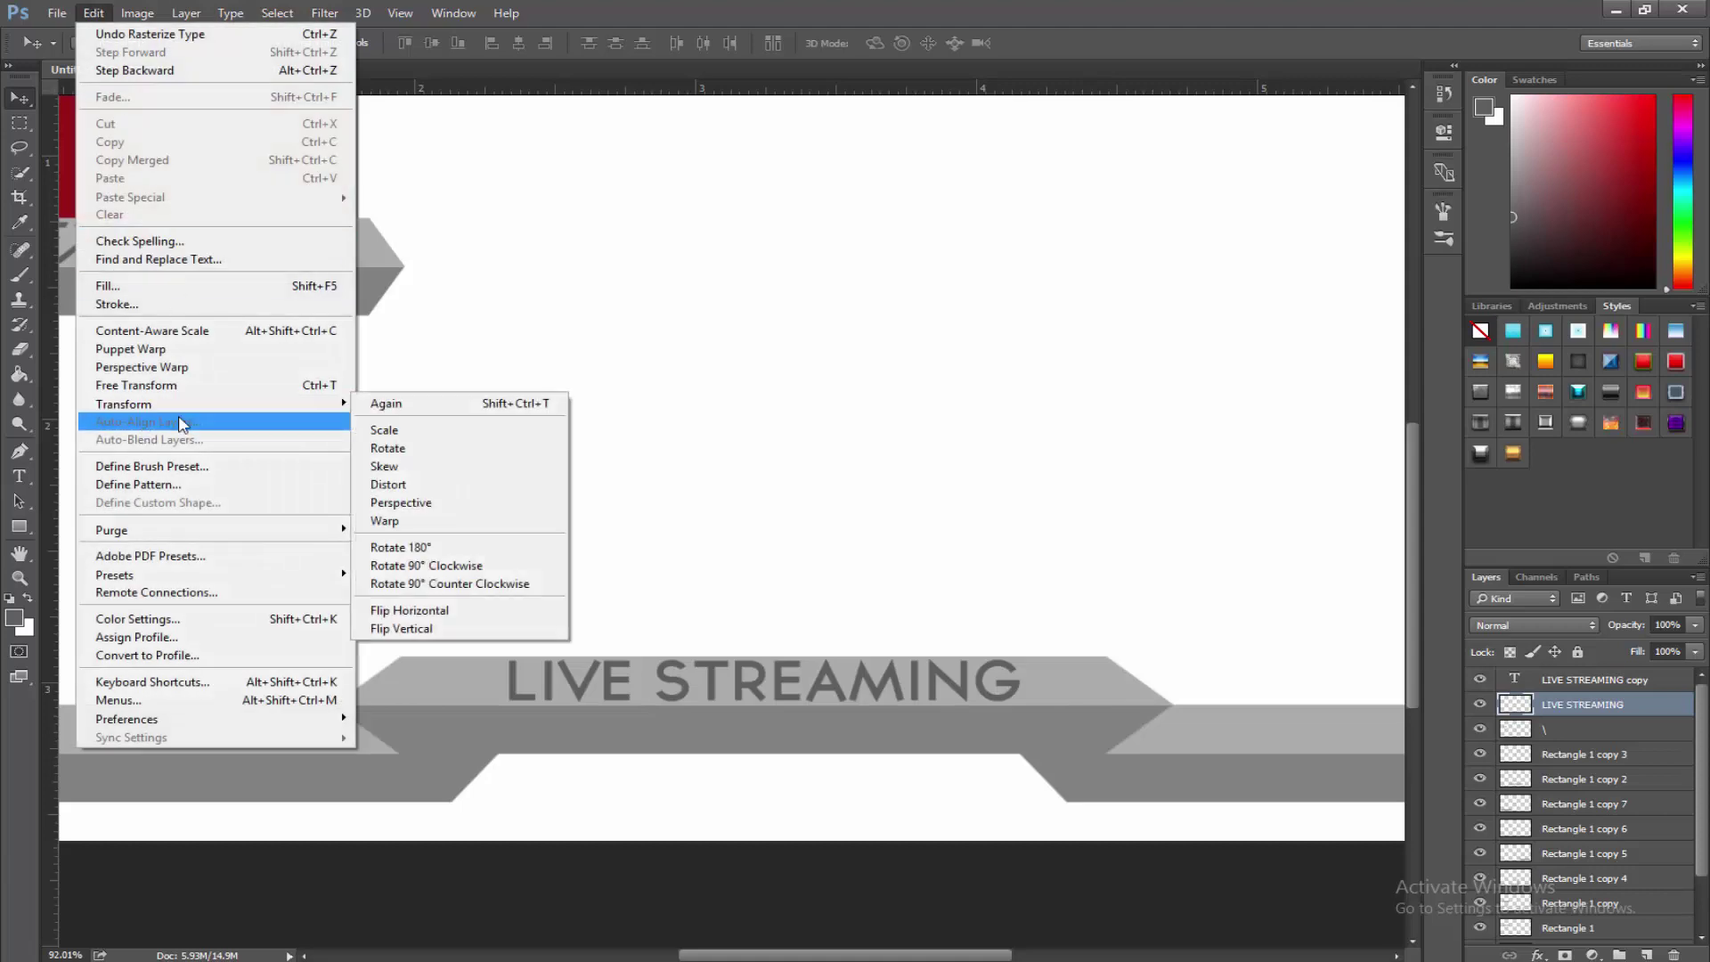
left_click(427, 502)
left_click_drag(1019, 703, 1064, 701)
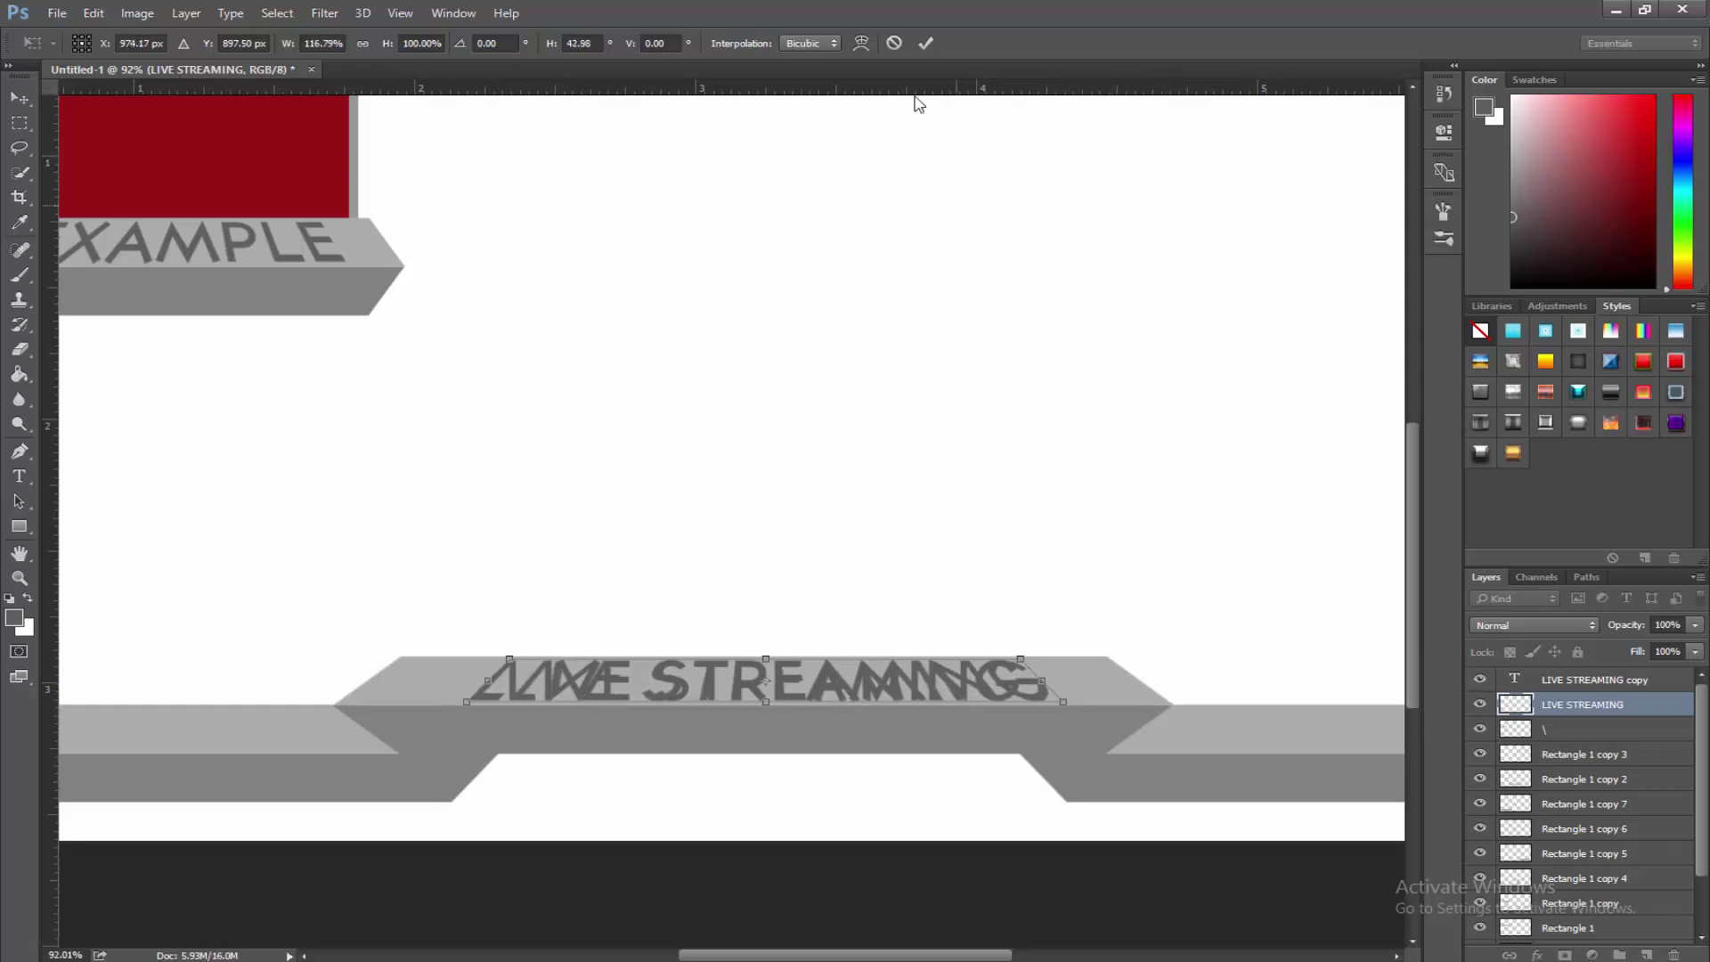
left_click(924, 44)
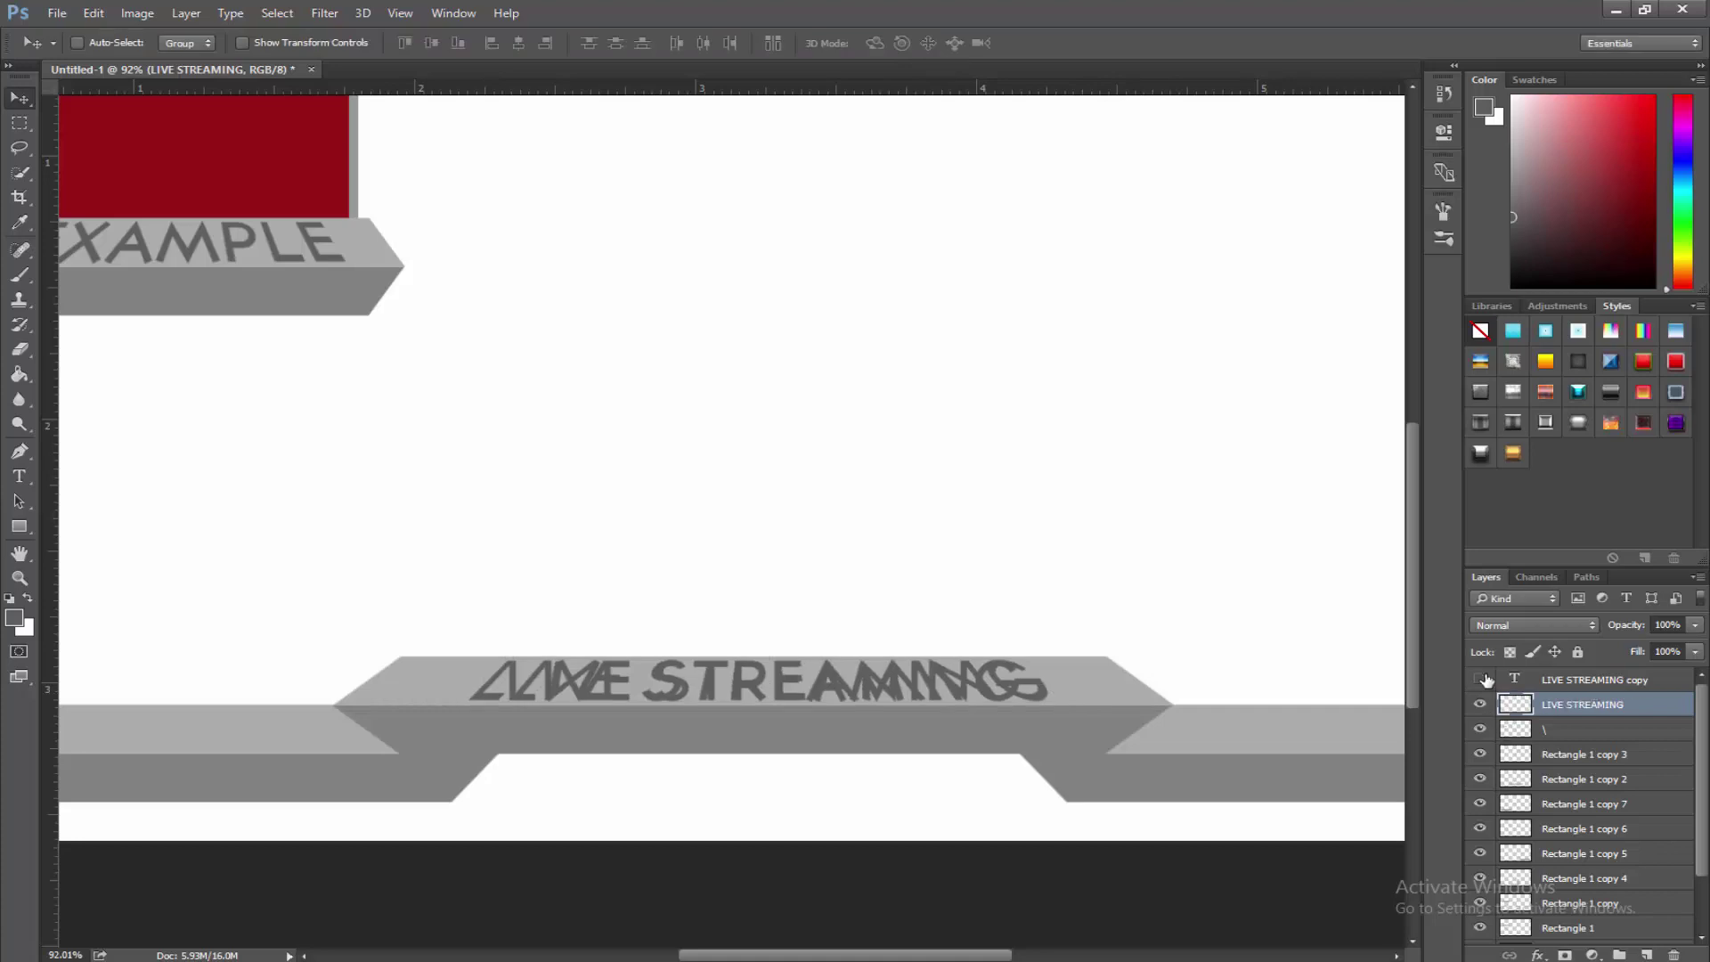
left_click(1479, 680)
Show the editable LIVE STREAMING copy again and replace its text with tOP:.
scroll(943, 717, "down", 5)
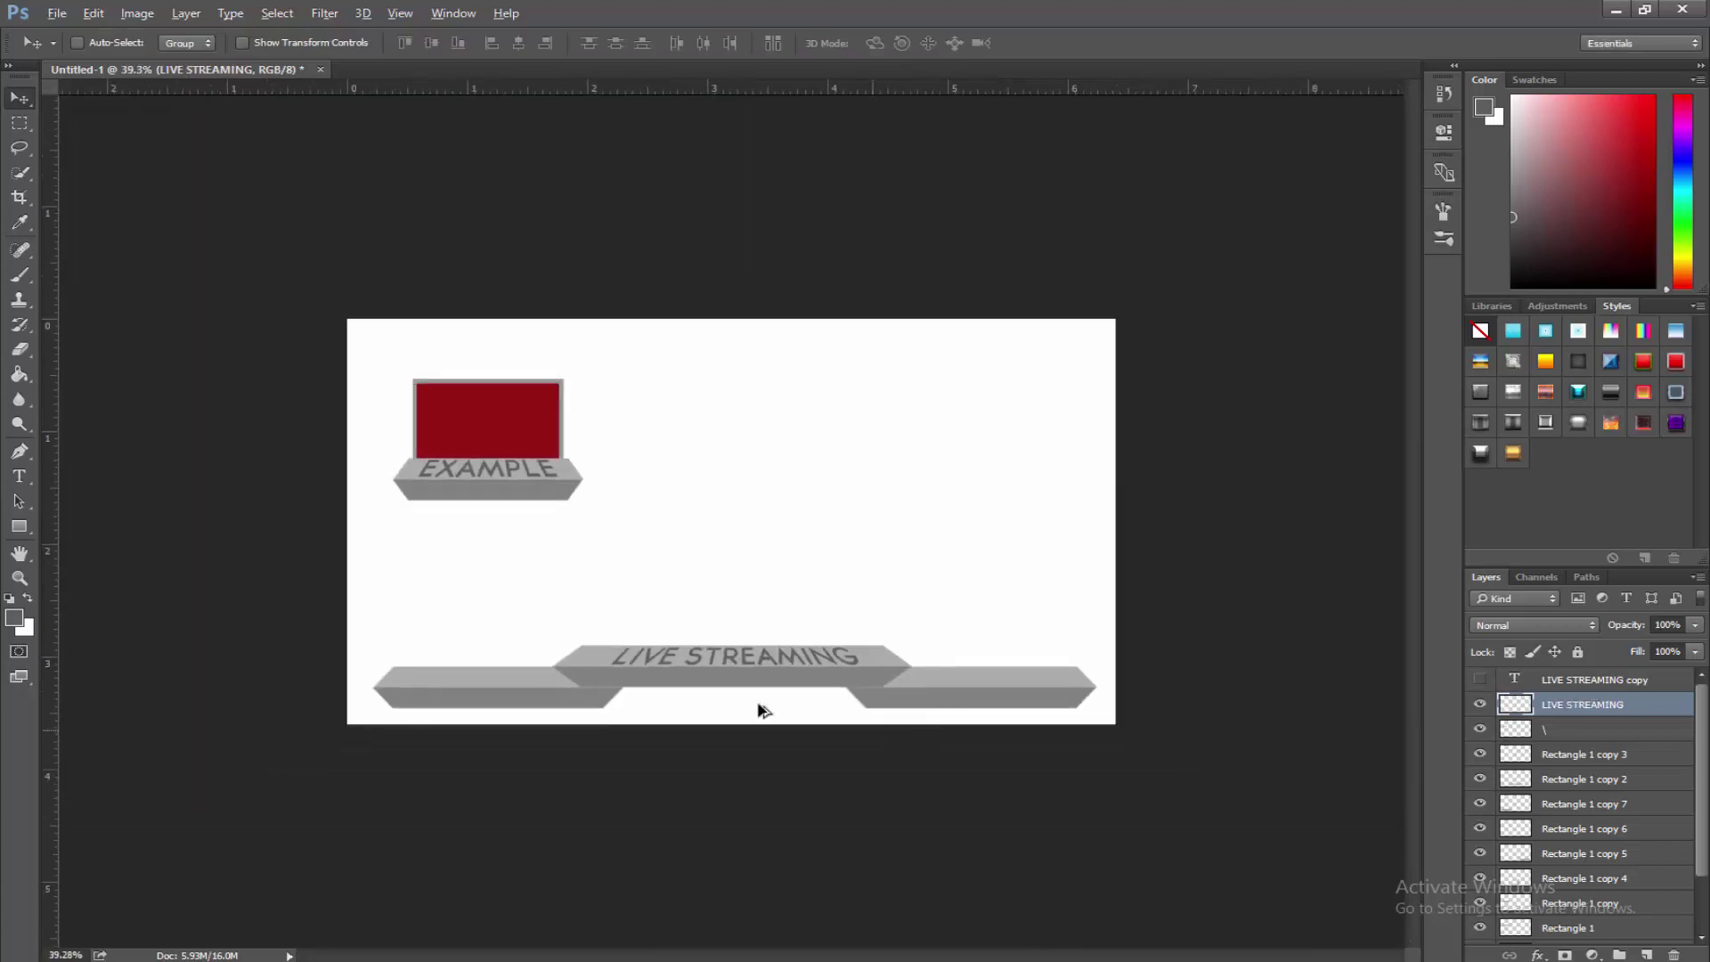
scroll(764, 709, "up", 1)
scroll(782, 702, "up", 3)
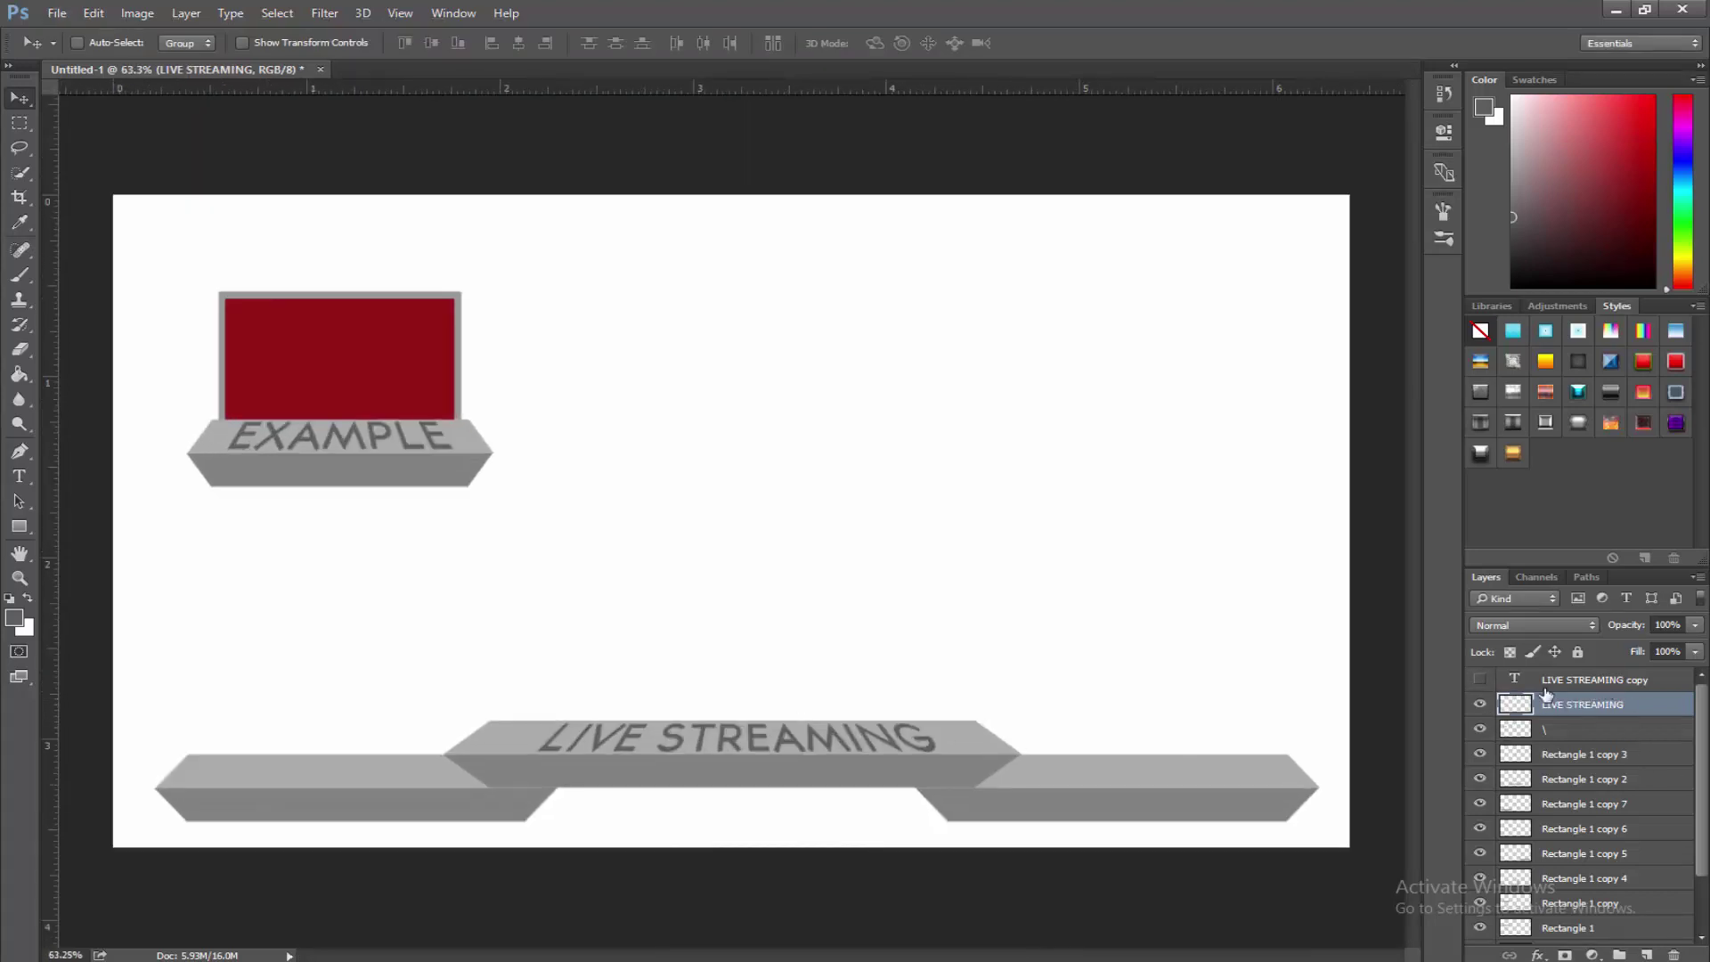
left_click(1567, 680)
left_click(1480, 680)
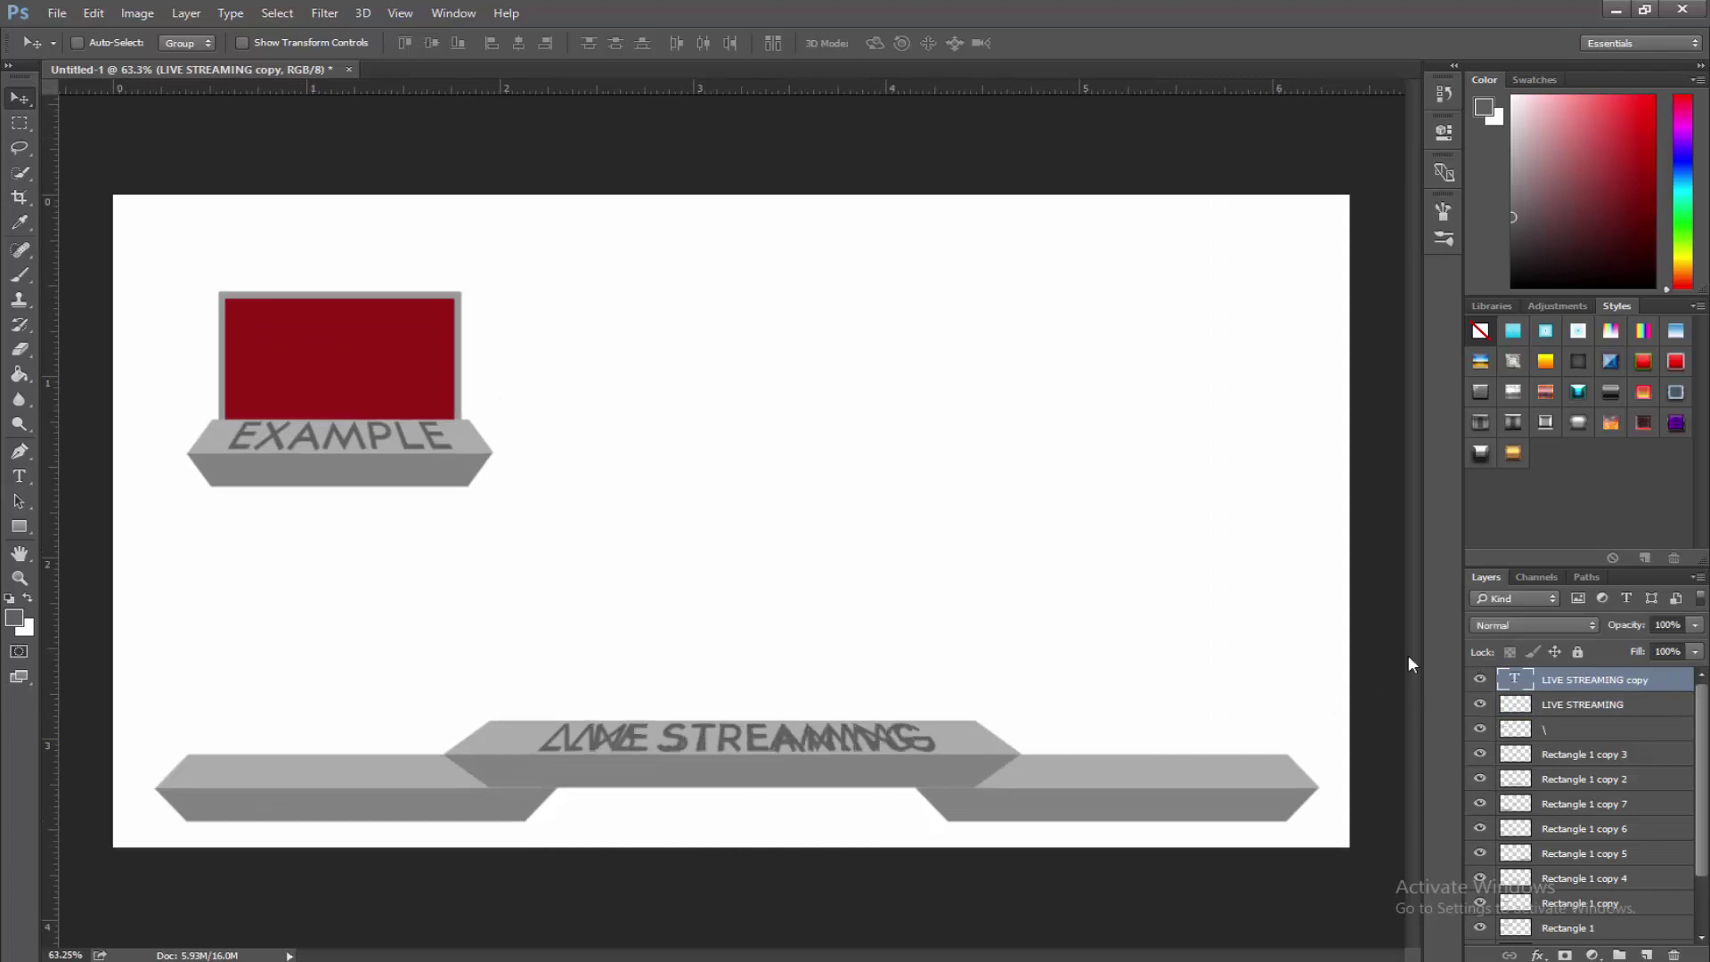
key("t")
left_click_drag(917, 737, 561, 739)
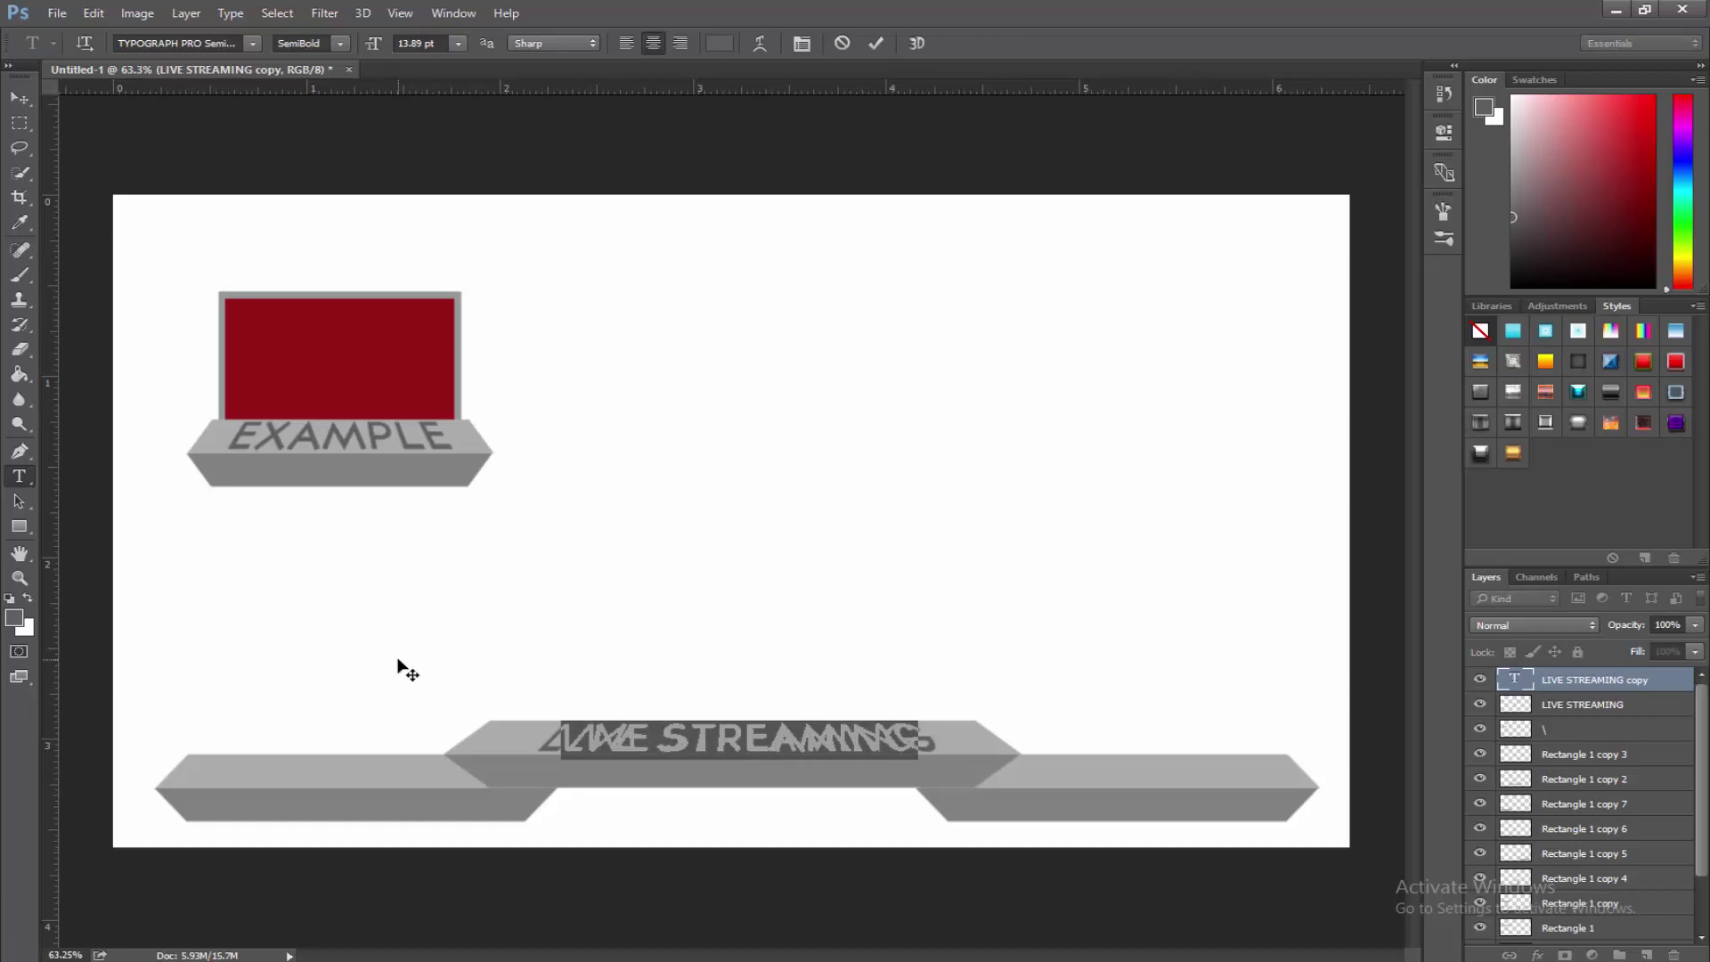
type("TOP")
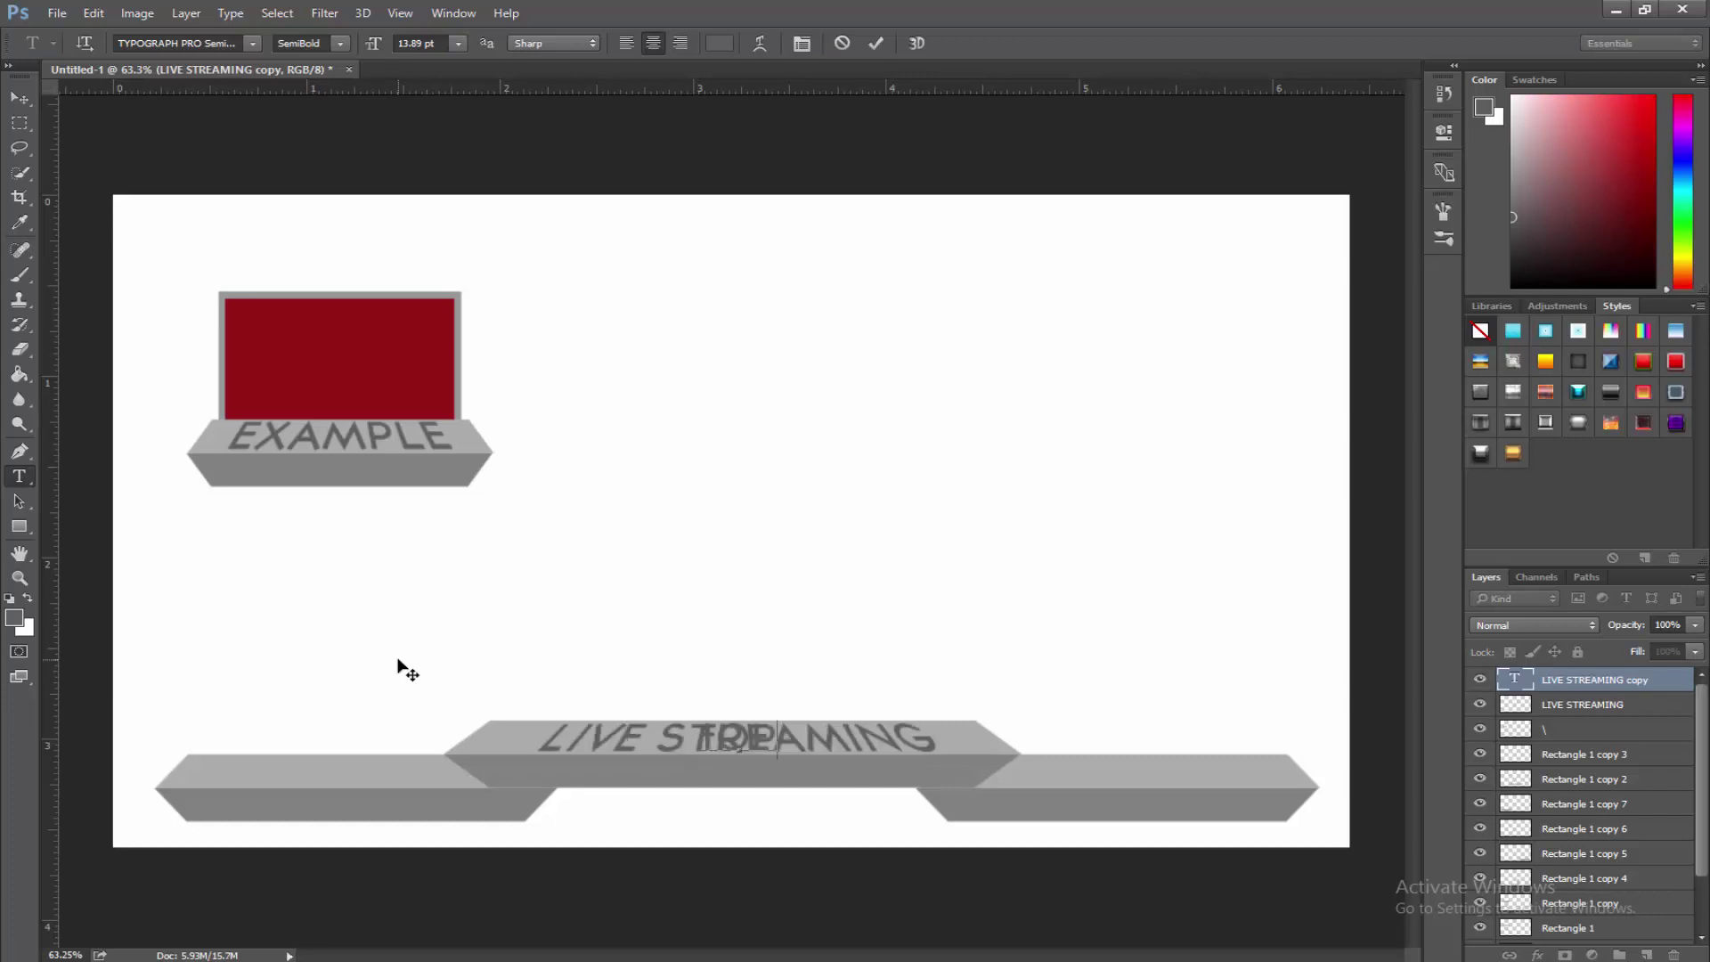
scroll(868, 746, "up", 2)
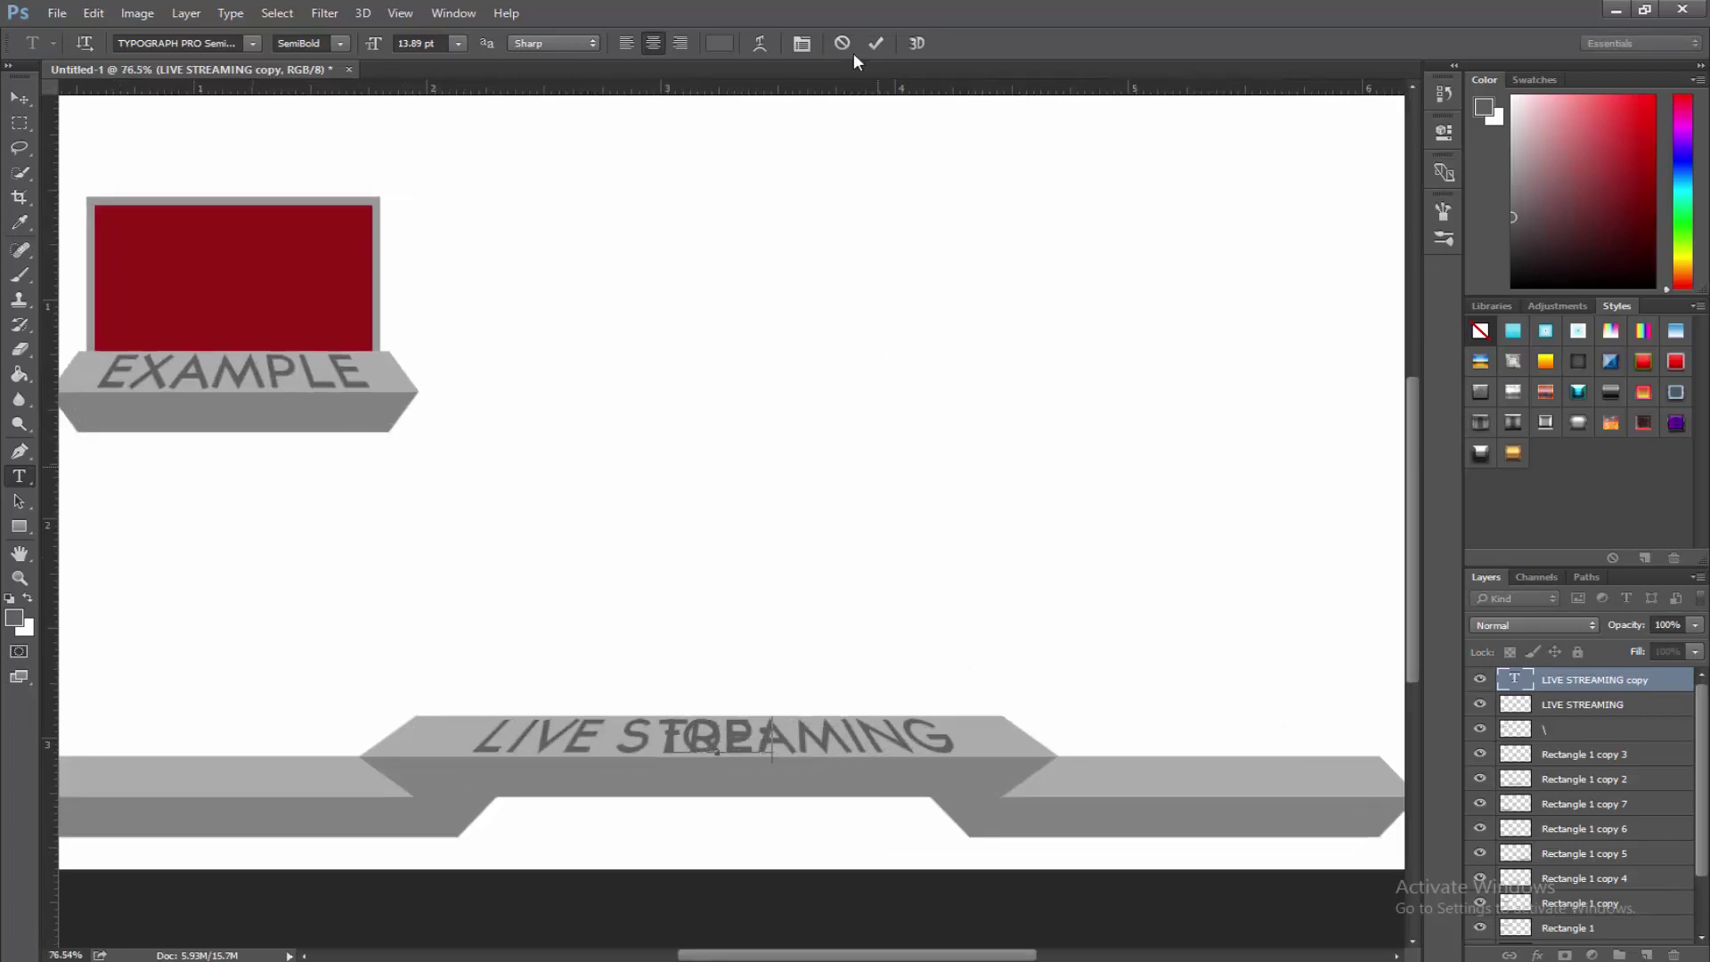
left_click(876, 45)
Move the tOP: text onto the inner end of the right base section's upper face.
key("v")
left_click_drag(631, 685, 1033, 731)
scroll(1110, 797, "up", 4)
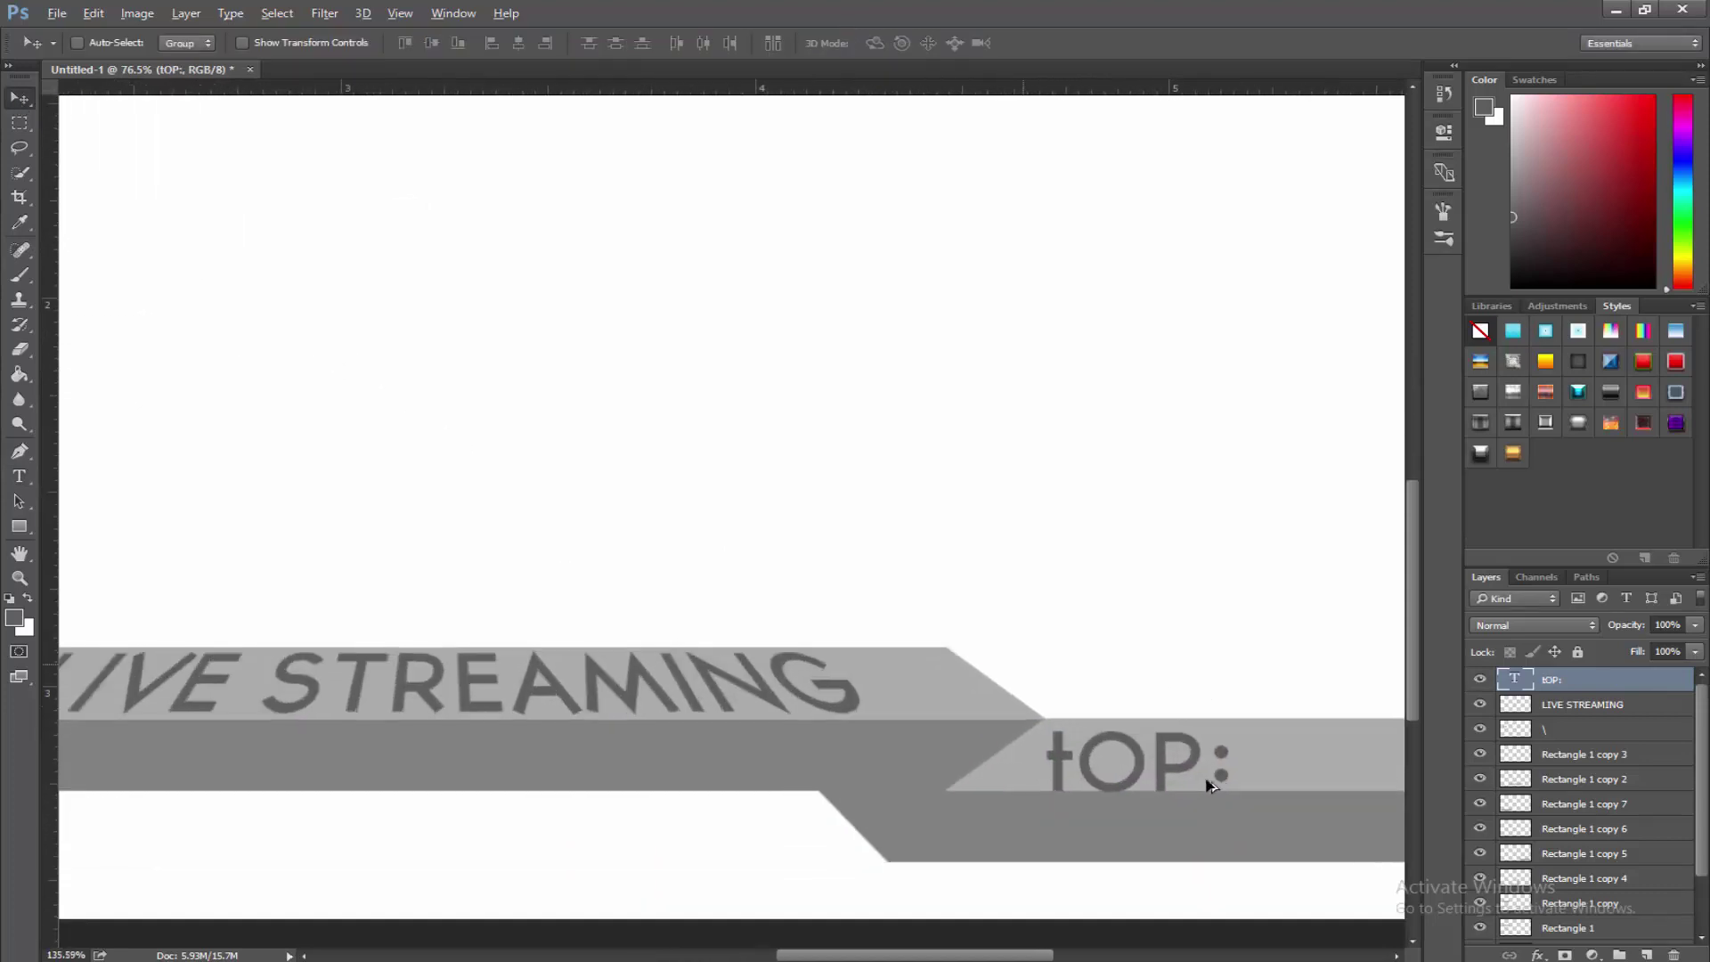
left_click_drag(1200, 827, 1200, 817)
Rasterize the tOP: text and apply a Perspective transform widening its lower edge to 128.86% width.
right_click(1595, 676)
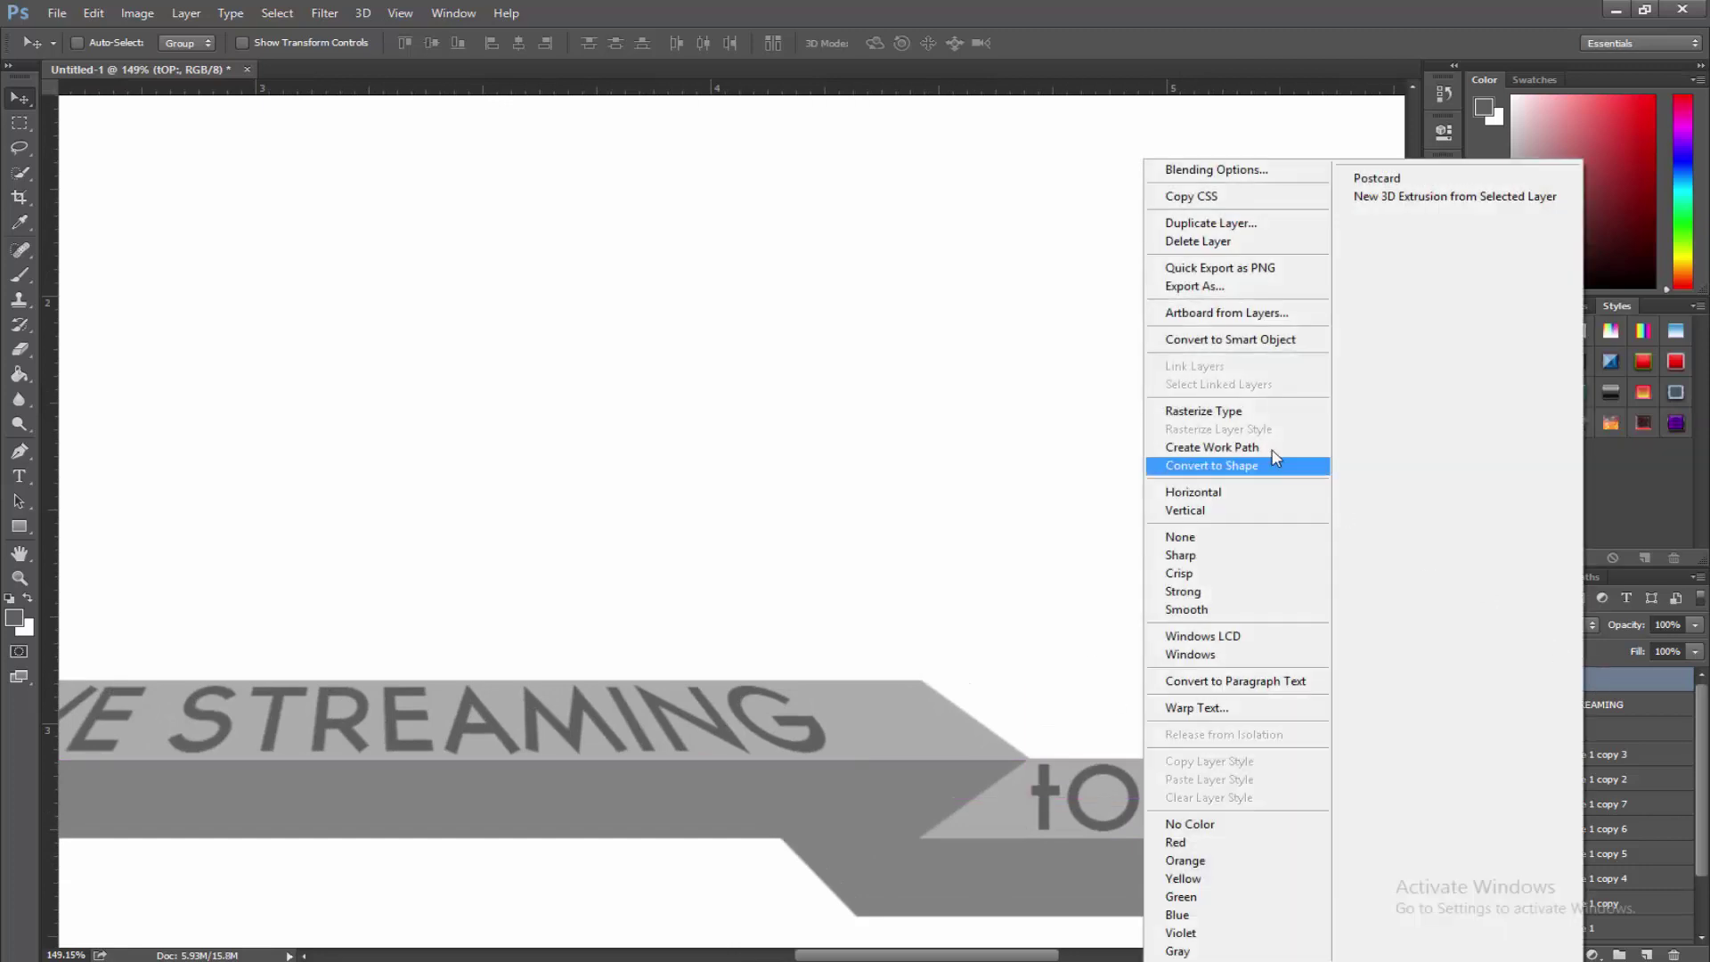
left_click(1166, 411)
left_click(93, 13)
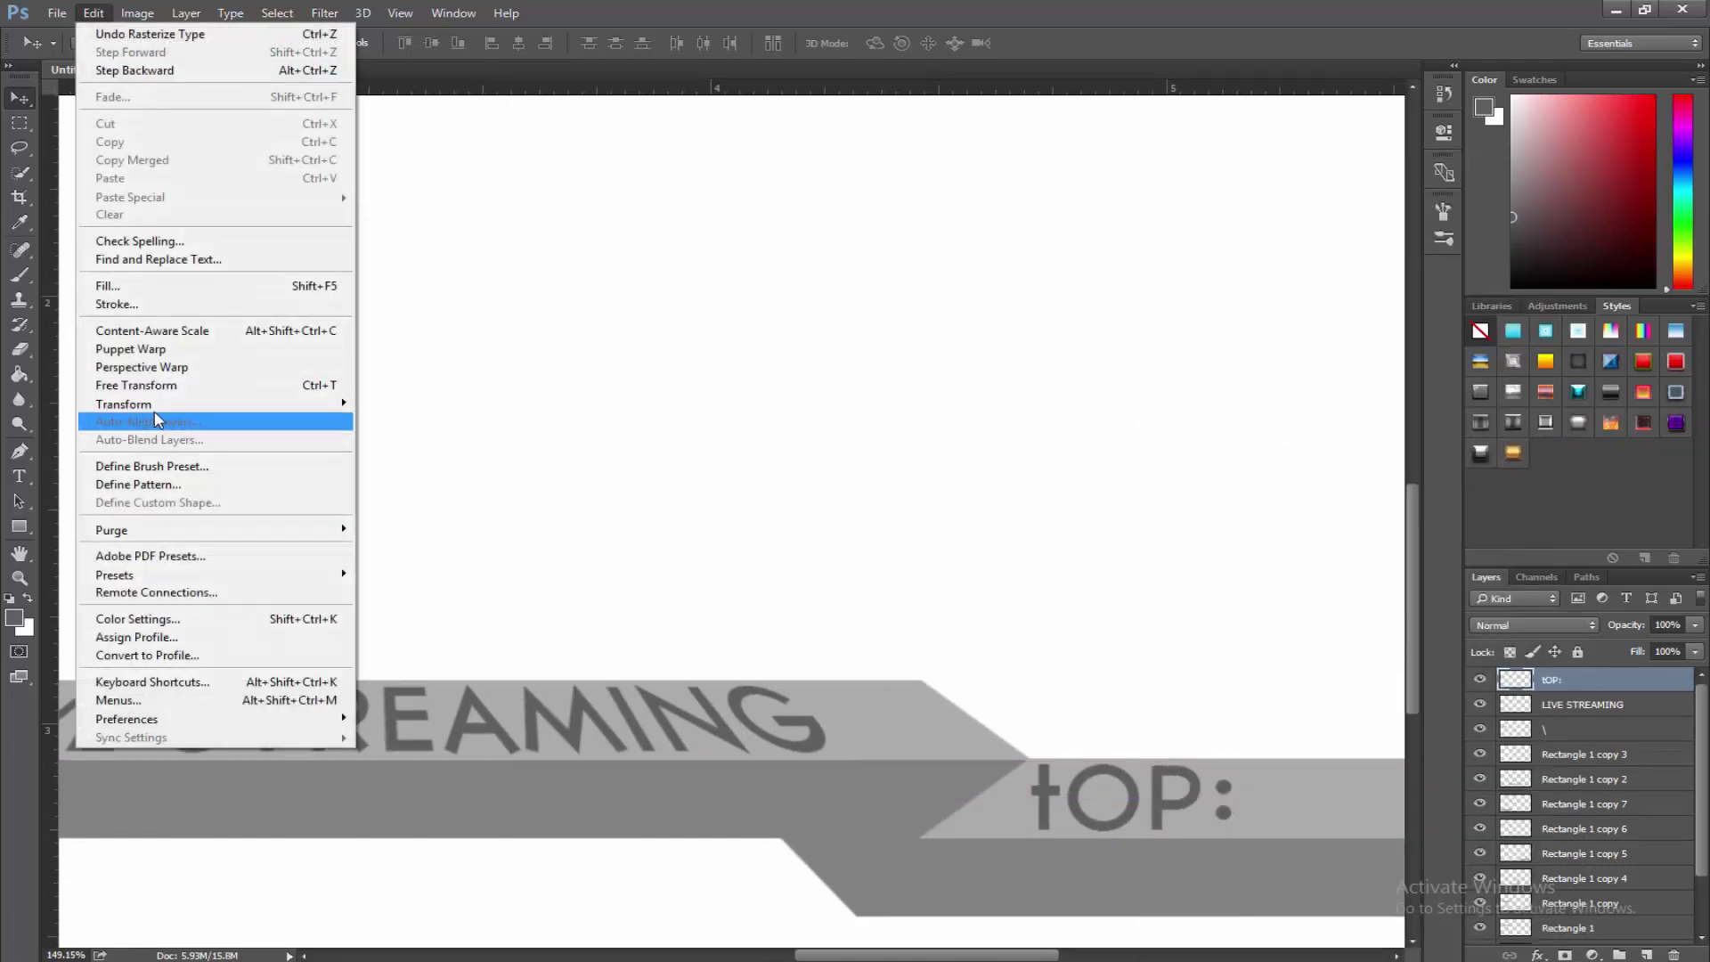
mouse_move(213, 403)
left_click(457, 504)
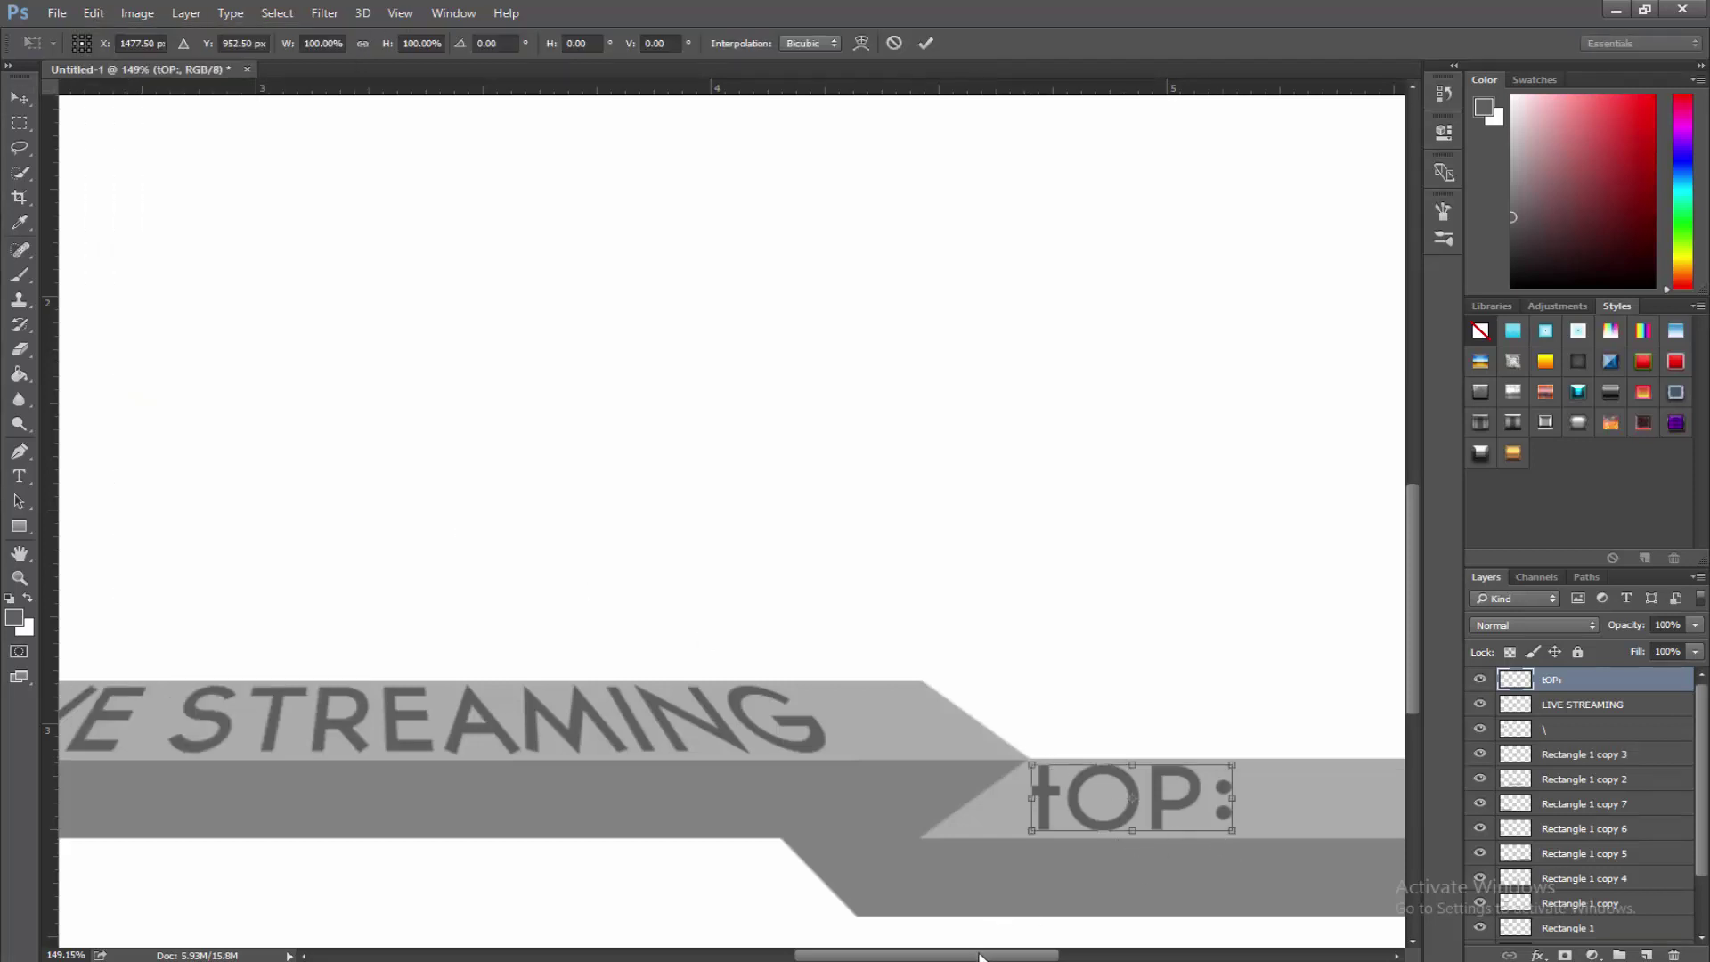
left_click_drag(980, 957, 1006, 926)
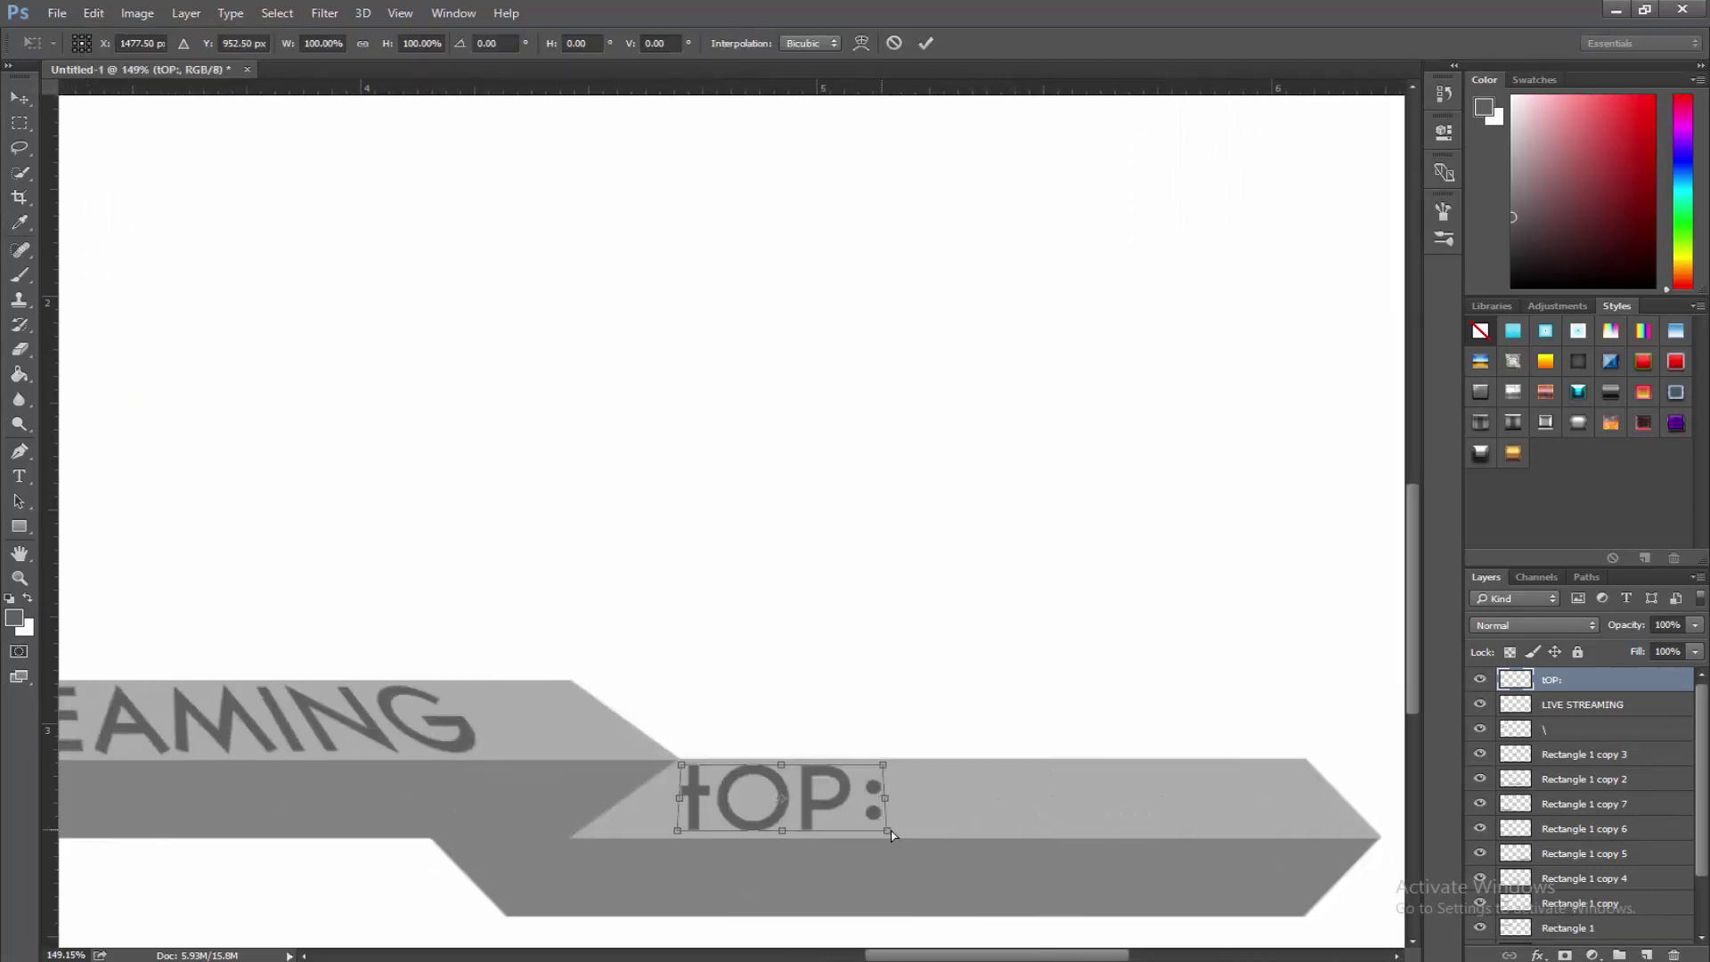
mouse_move(891, 830)
left_mouse_down()
mouse_move(937, 827)
mouse_move(846, 826)
mouse_move(910, 824)
left_mouse_up()
left_click(926, 43)
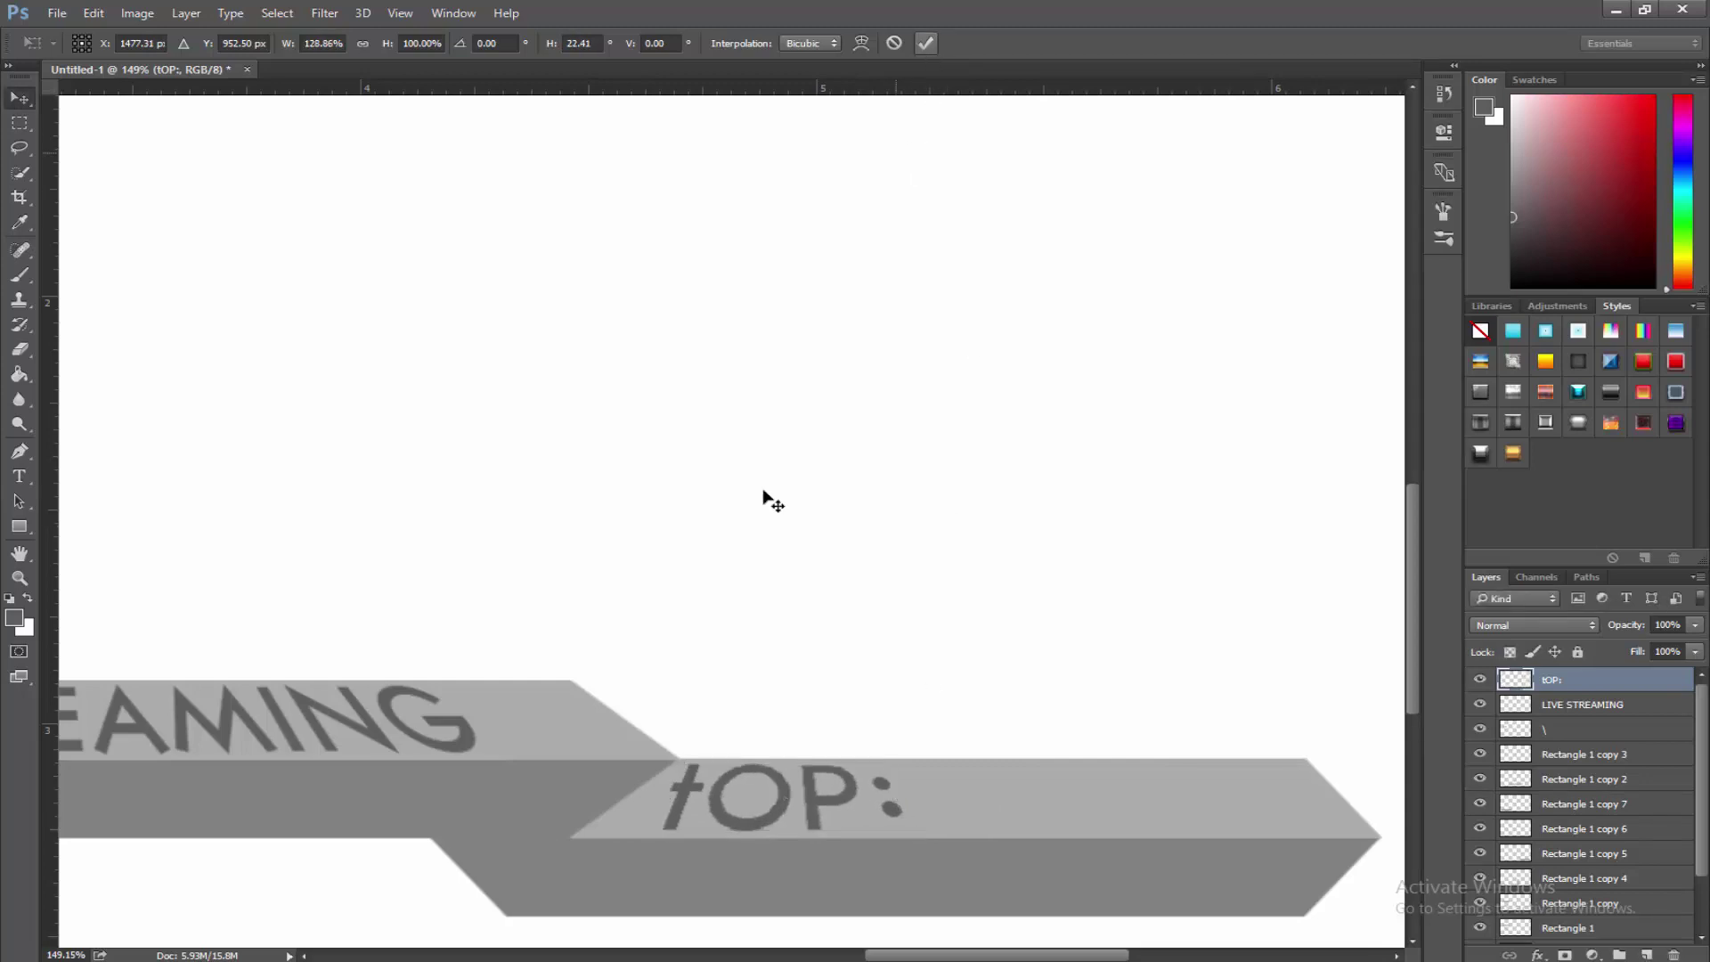
key("ctrl+0")
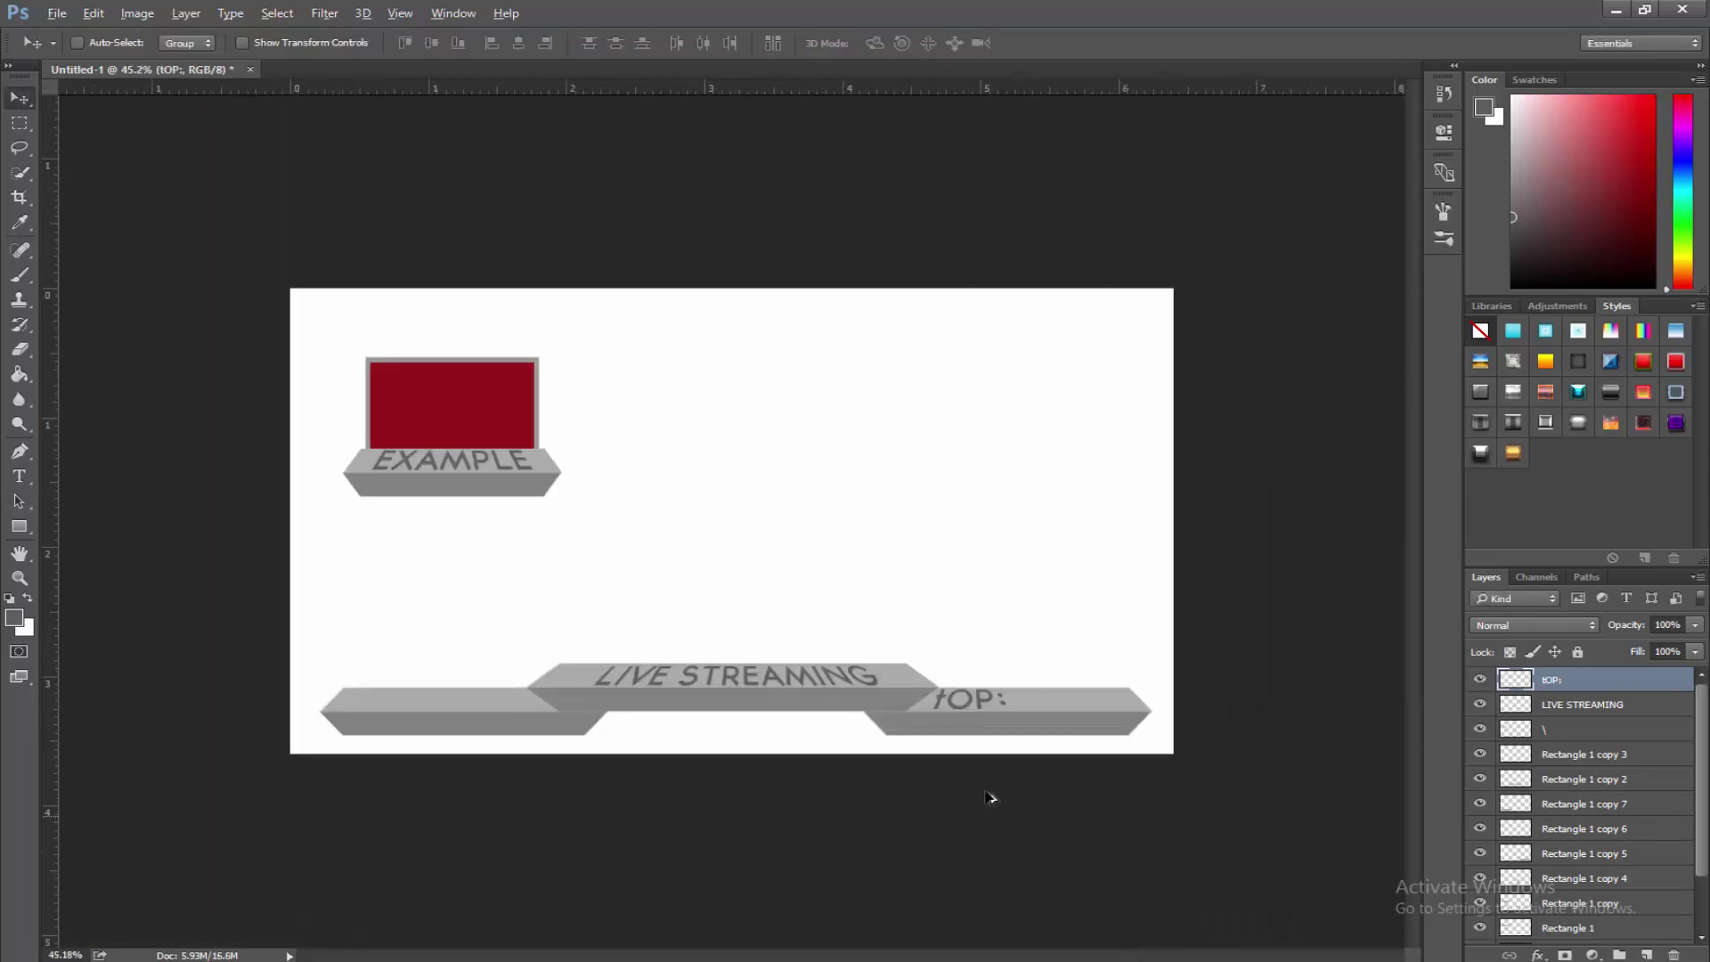
key("alt")
scroll(886, 559, "down", 3)
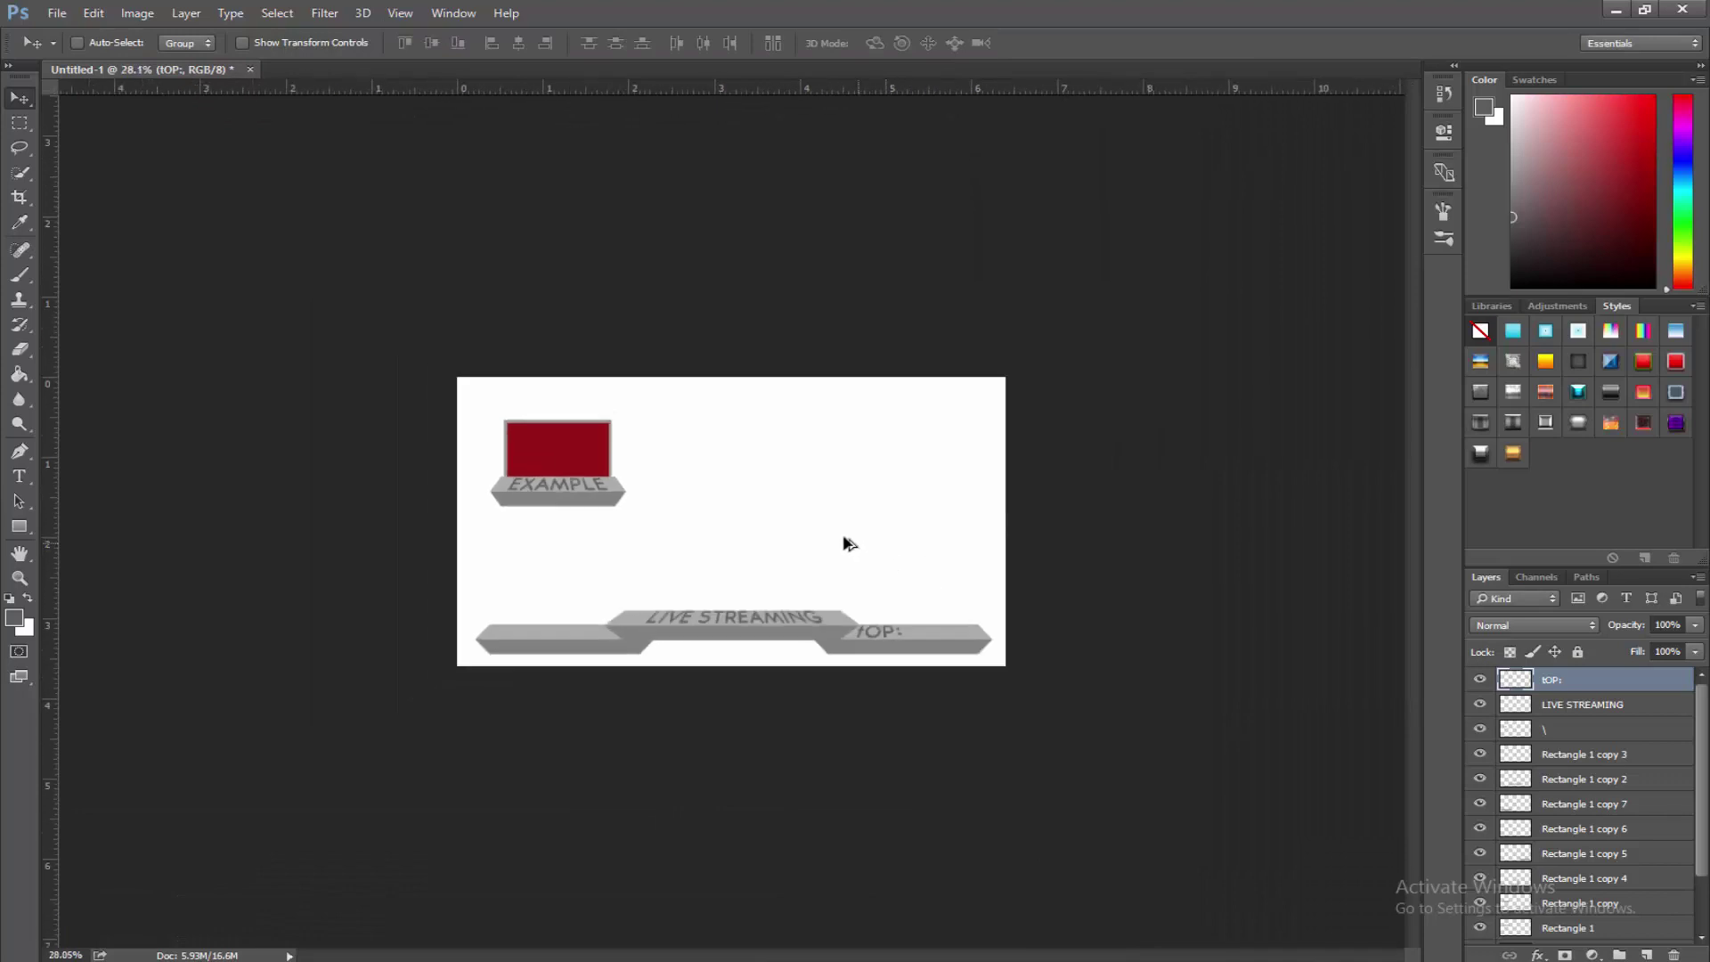
scroll(819, 536, "up", 4)
scroll(810, 561, "up", 1)
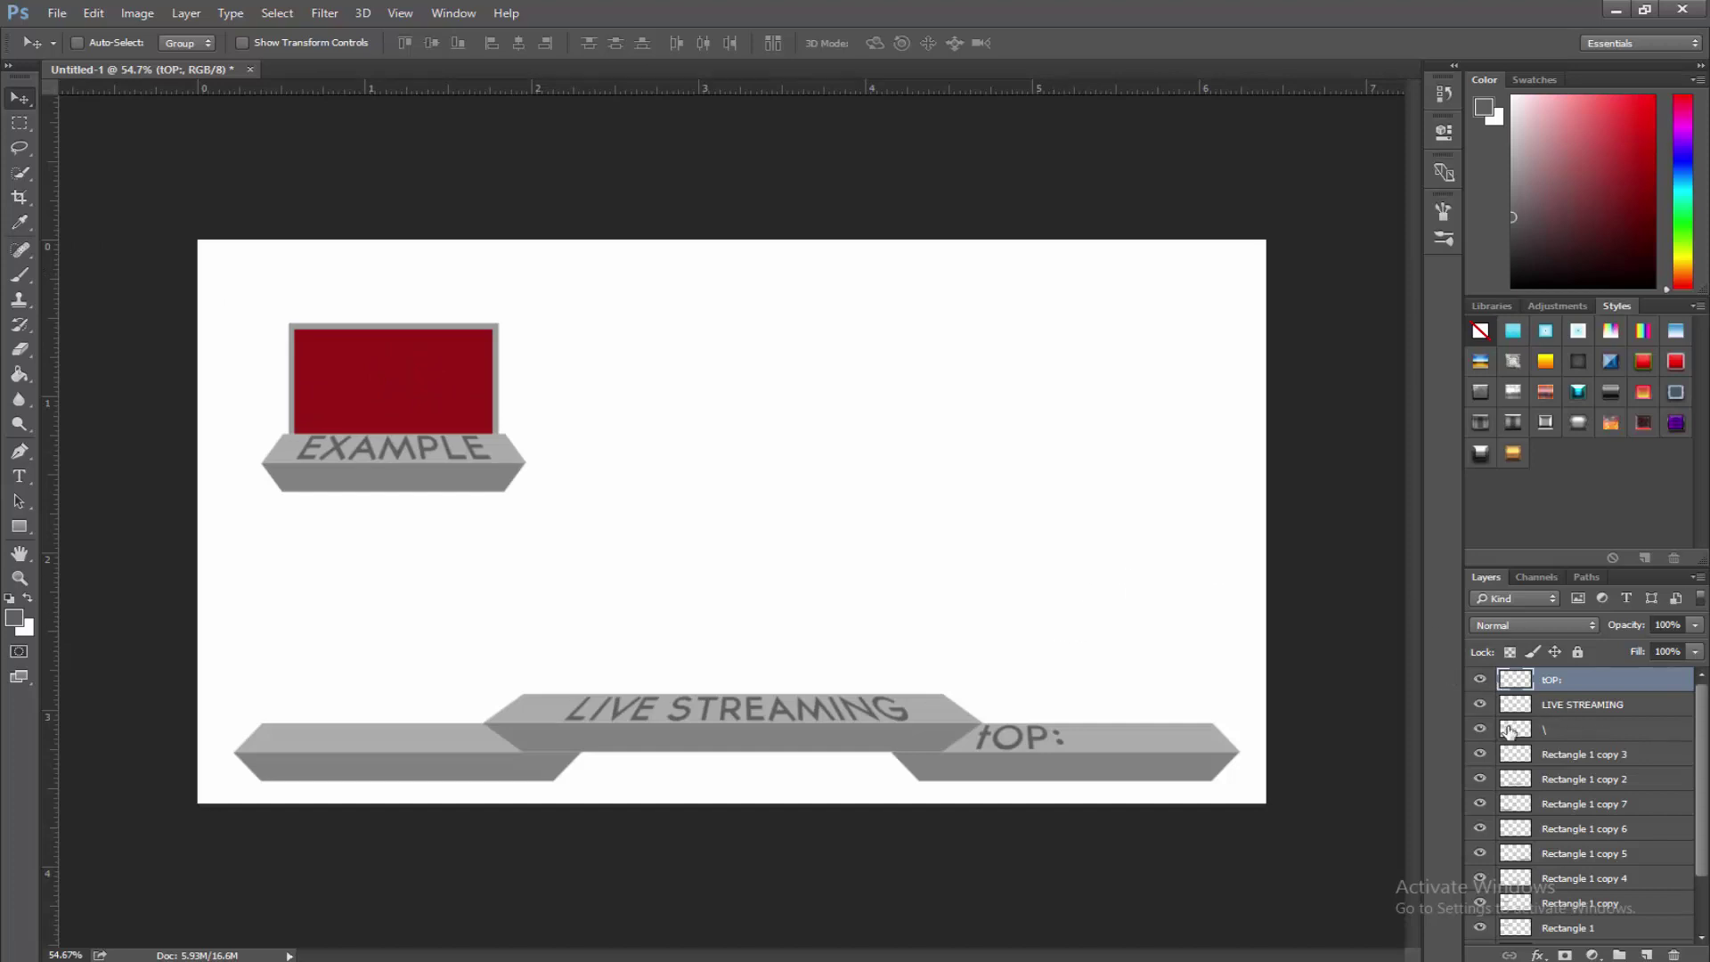
Scale all layers from Rectangle 1 copy 4 up to tOP: to about 65.6% and centre them along the canvas's lower edge.
scroll(1590, 804, "down", 3)
left_click(1479, 835)
left_click(1479, 835)
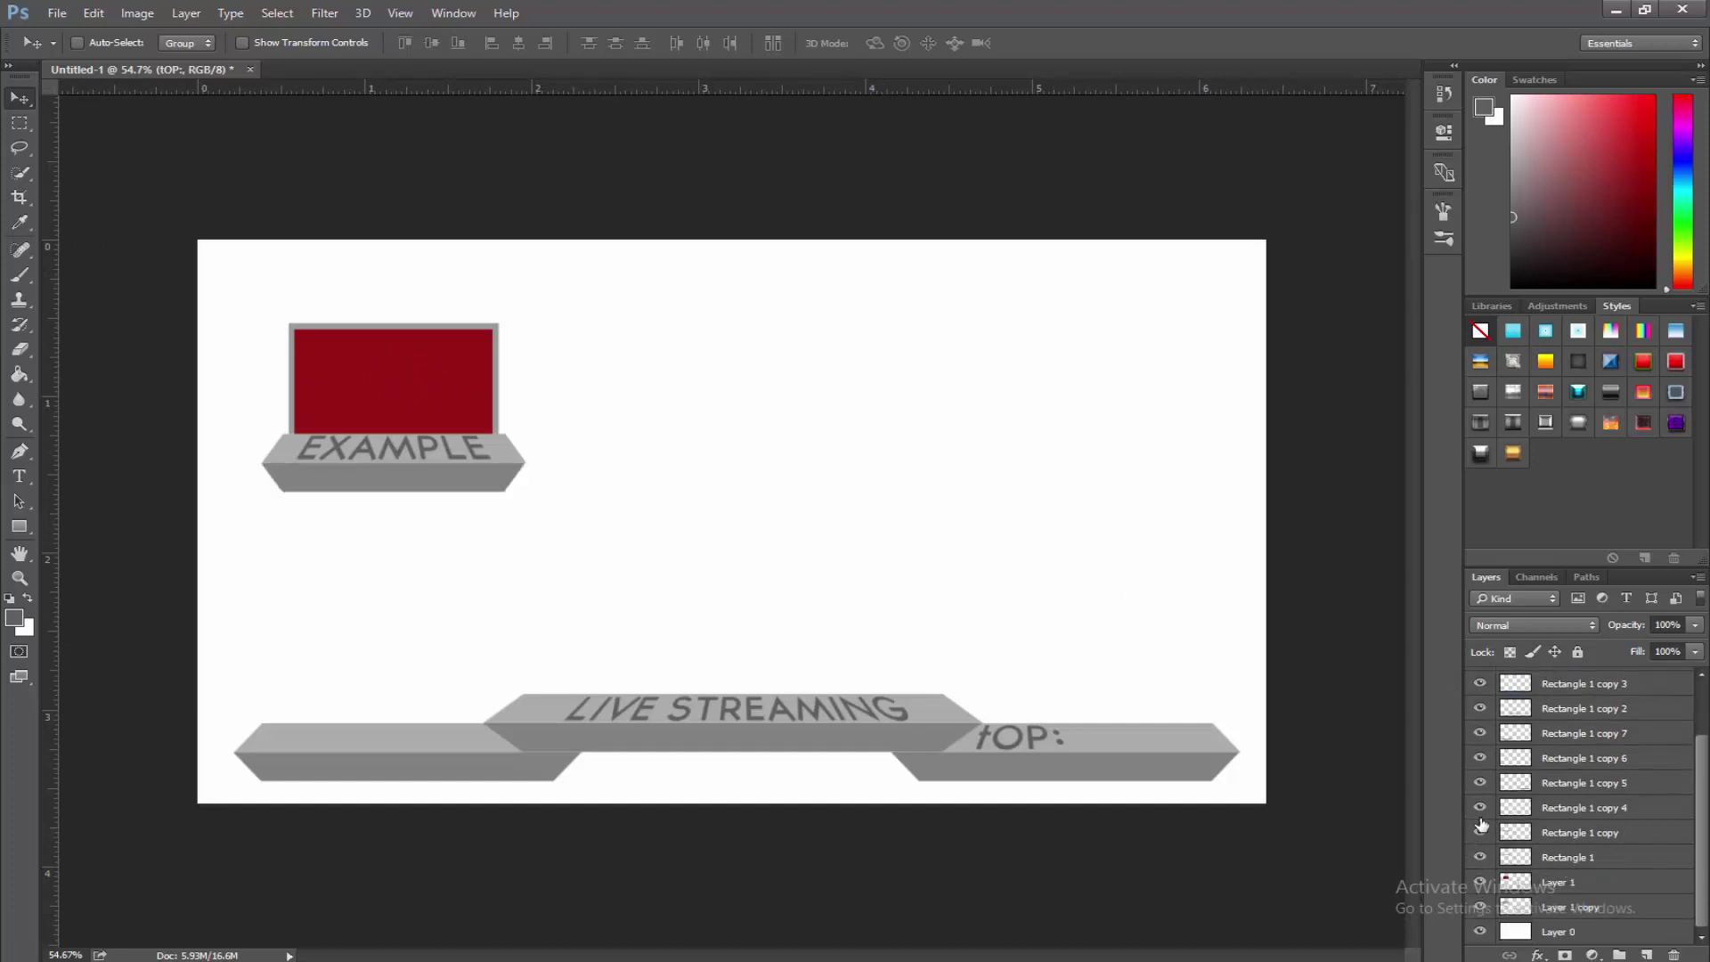
left_click(1479, 807)
left_click(1590, 810)
scroll(1592, 823, "up", 3)
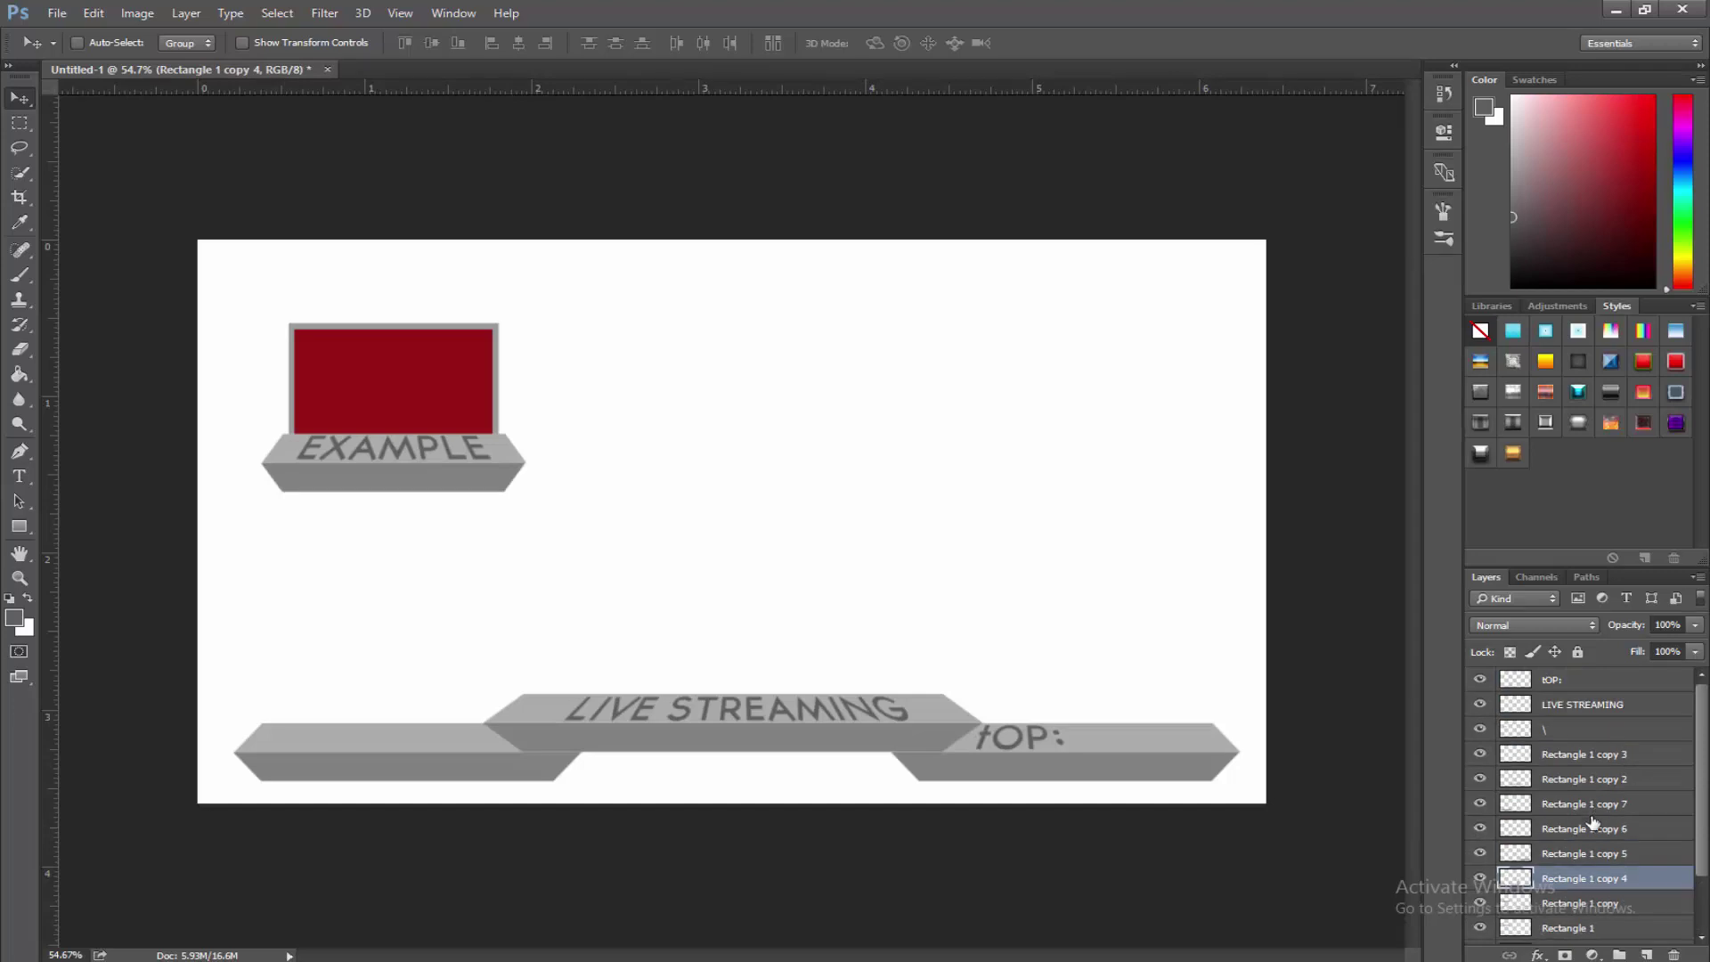
left_click(1567, 686, "shift")
key("ctrl+t")
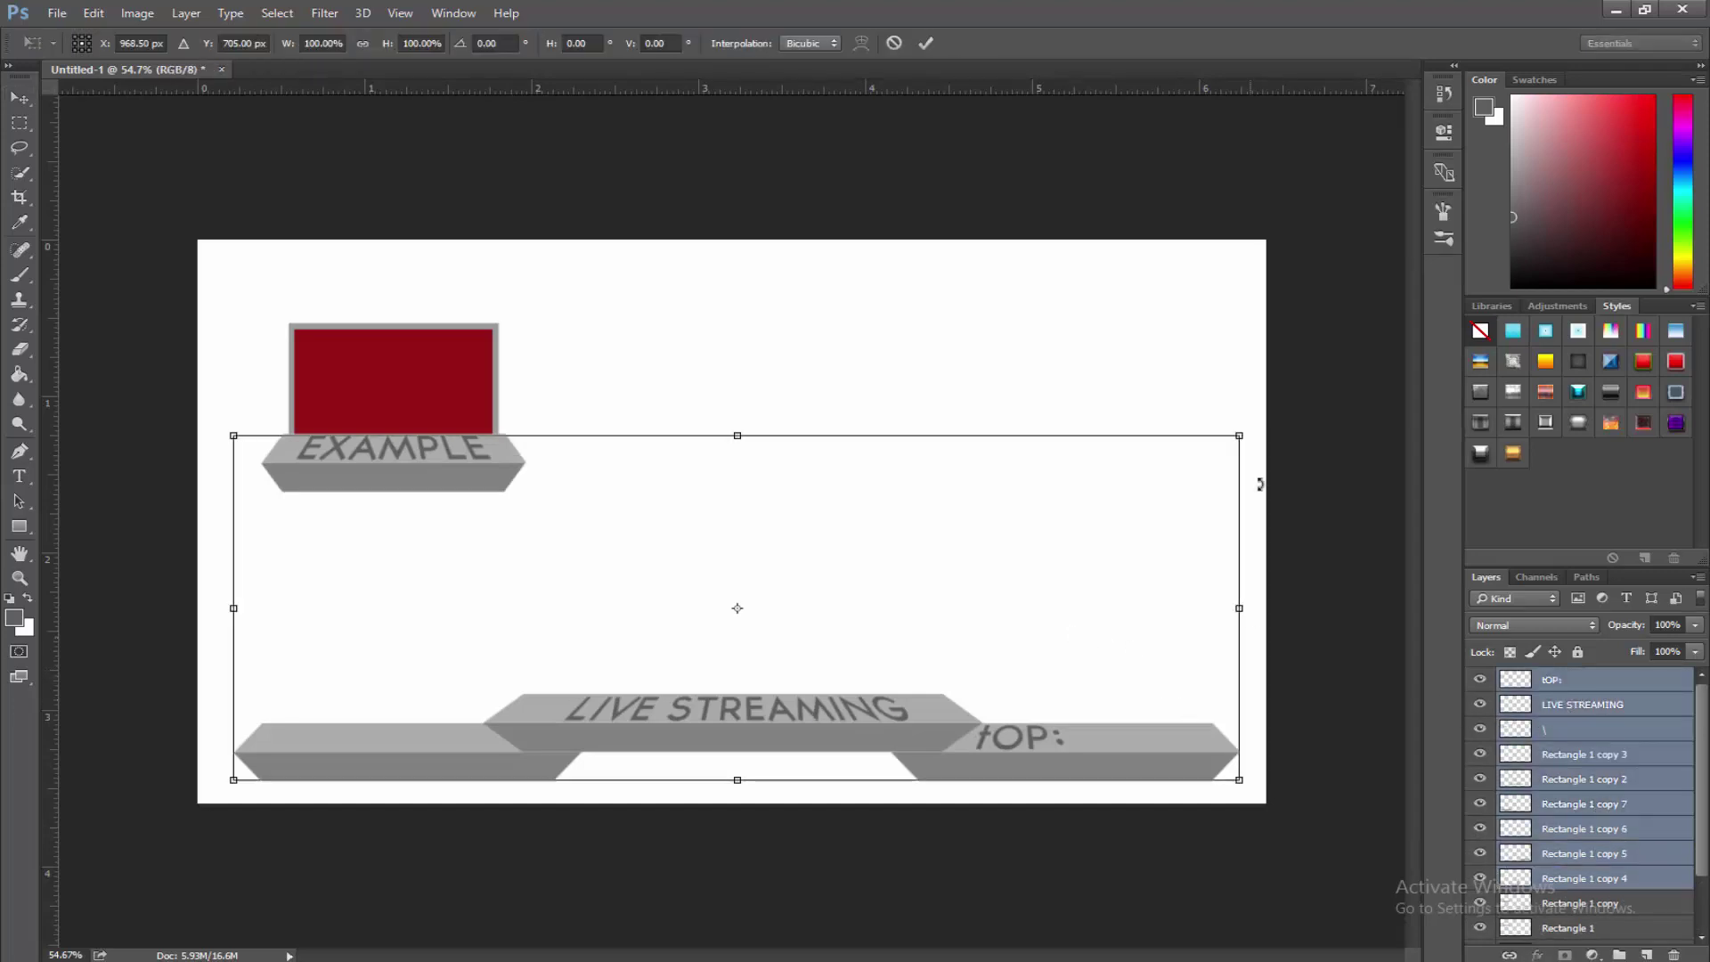
left_click_drag(1233, 442, 918, 545)
left_click_drag(834, 650, 957, 654)
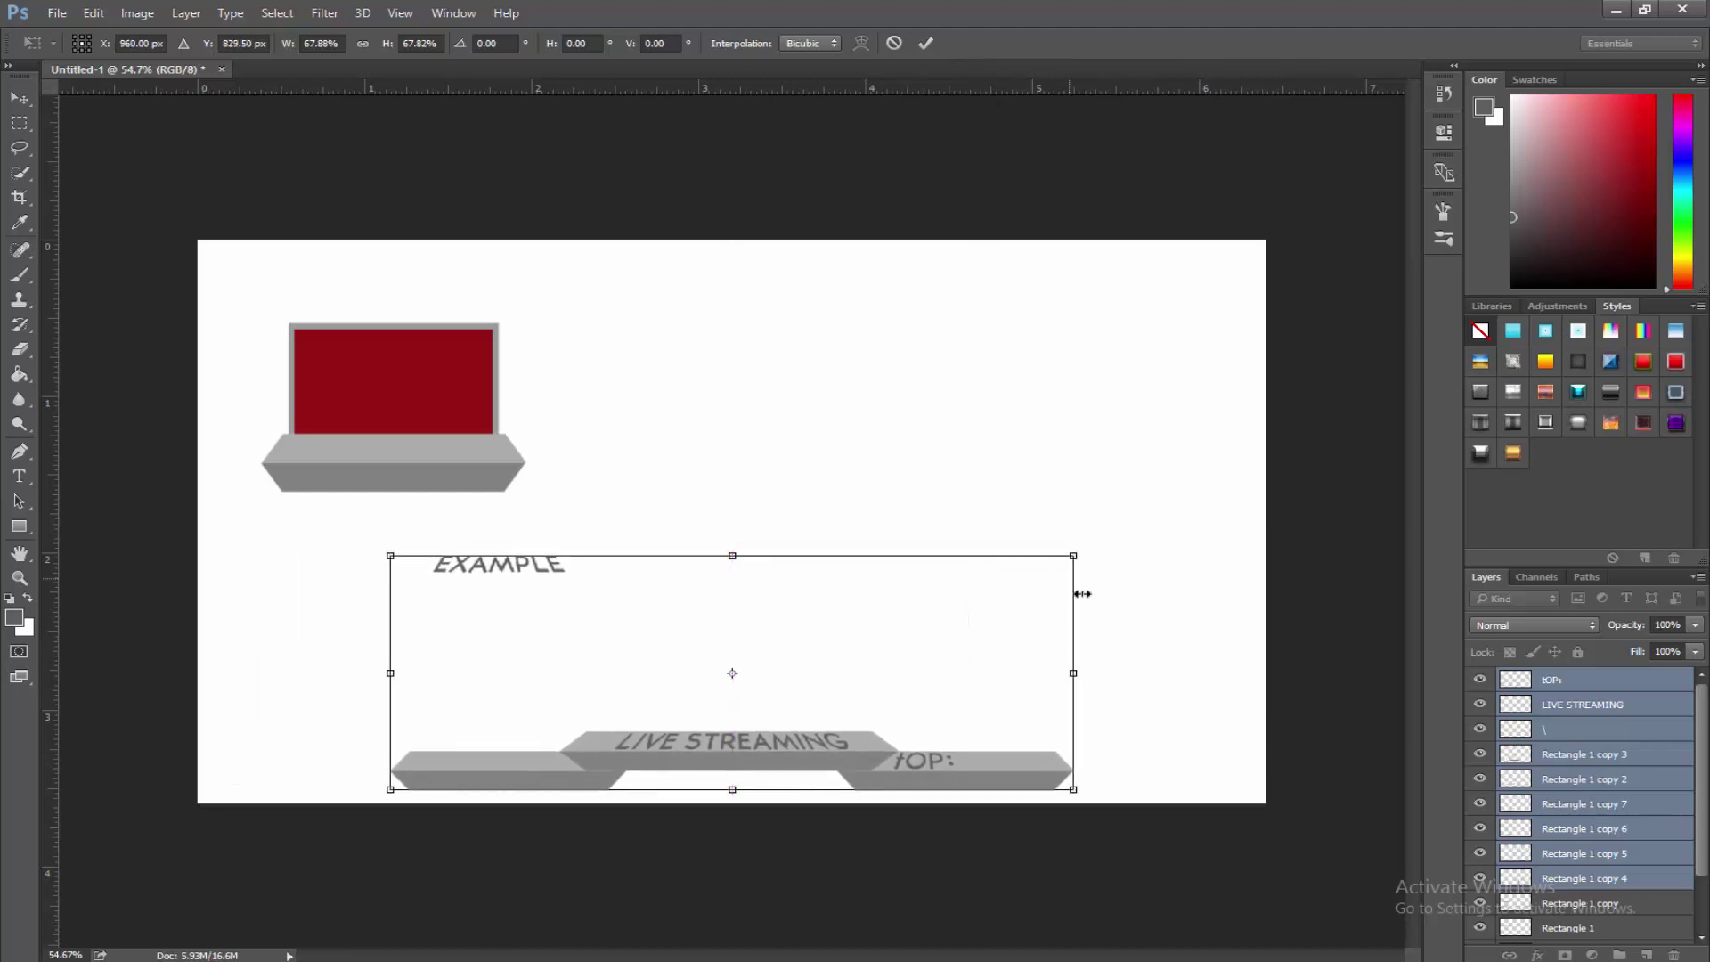
left_click_drag(1073, 556, 1049, 564)
left_click_drag(986, 639, 1000, 637)
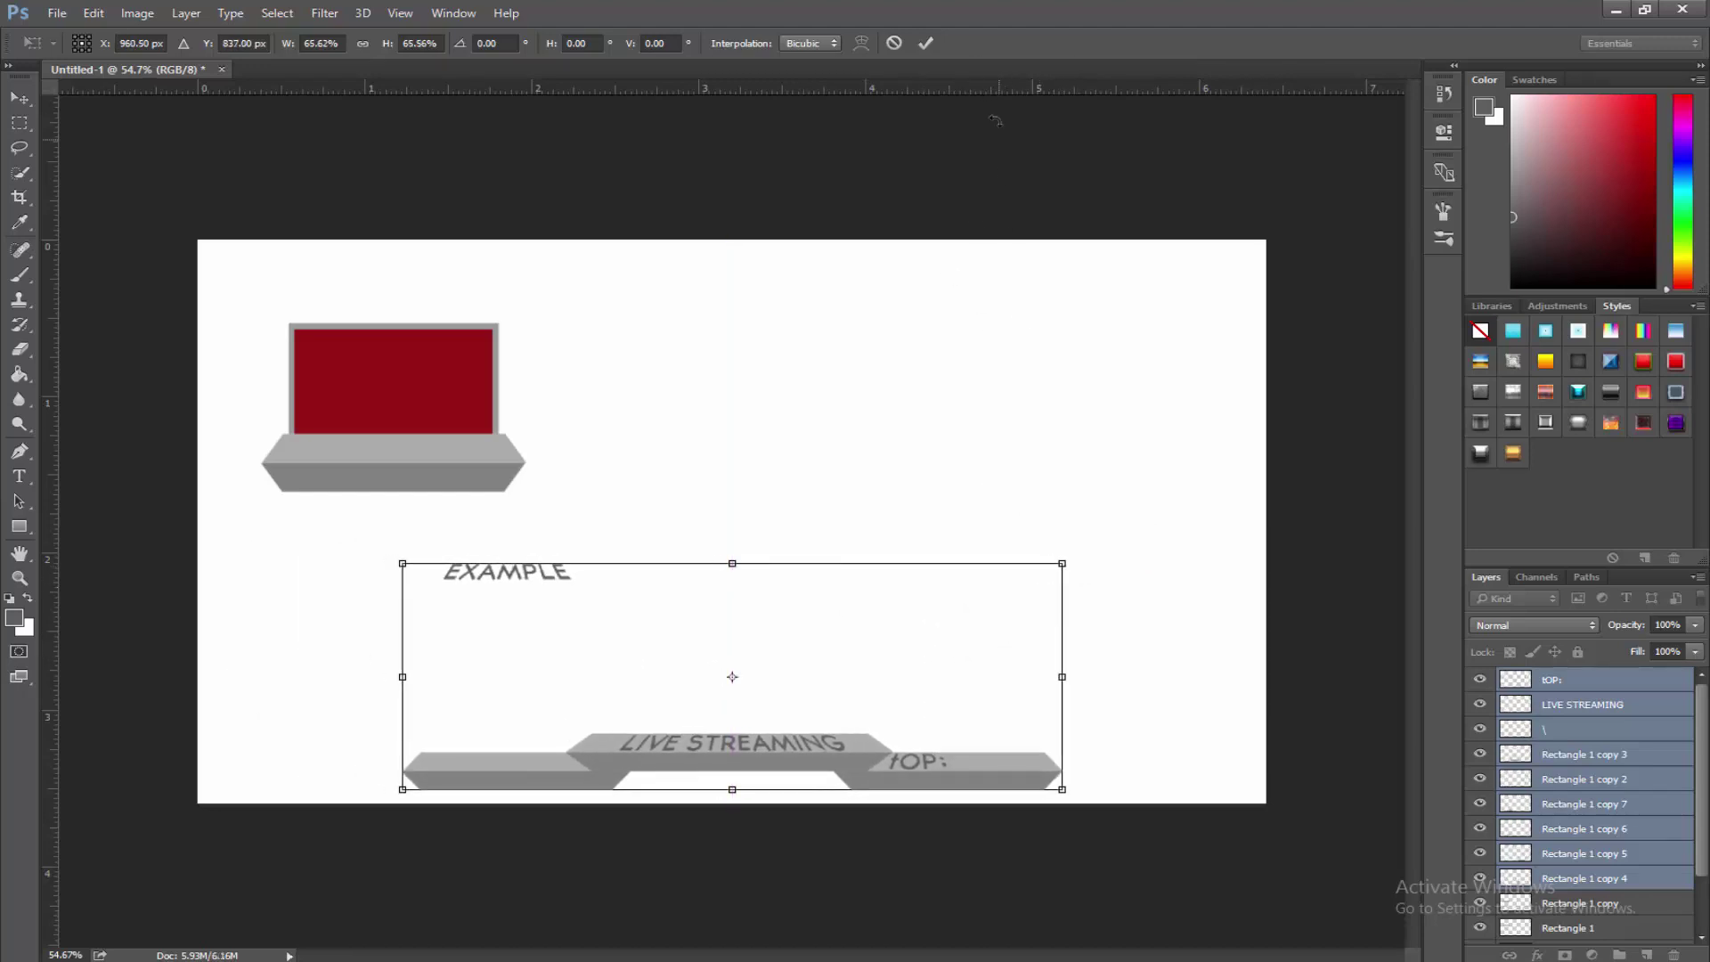
left_click(926, 44)
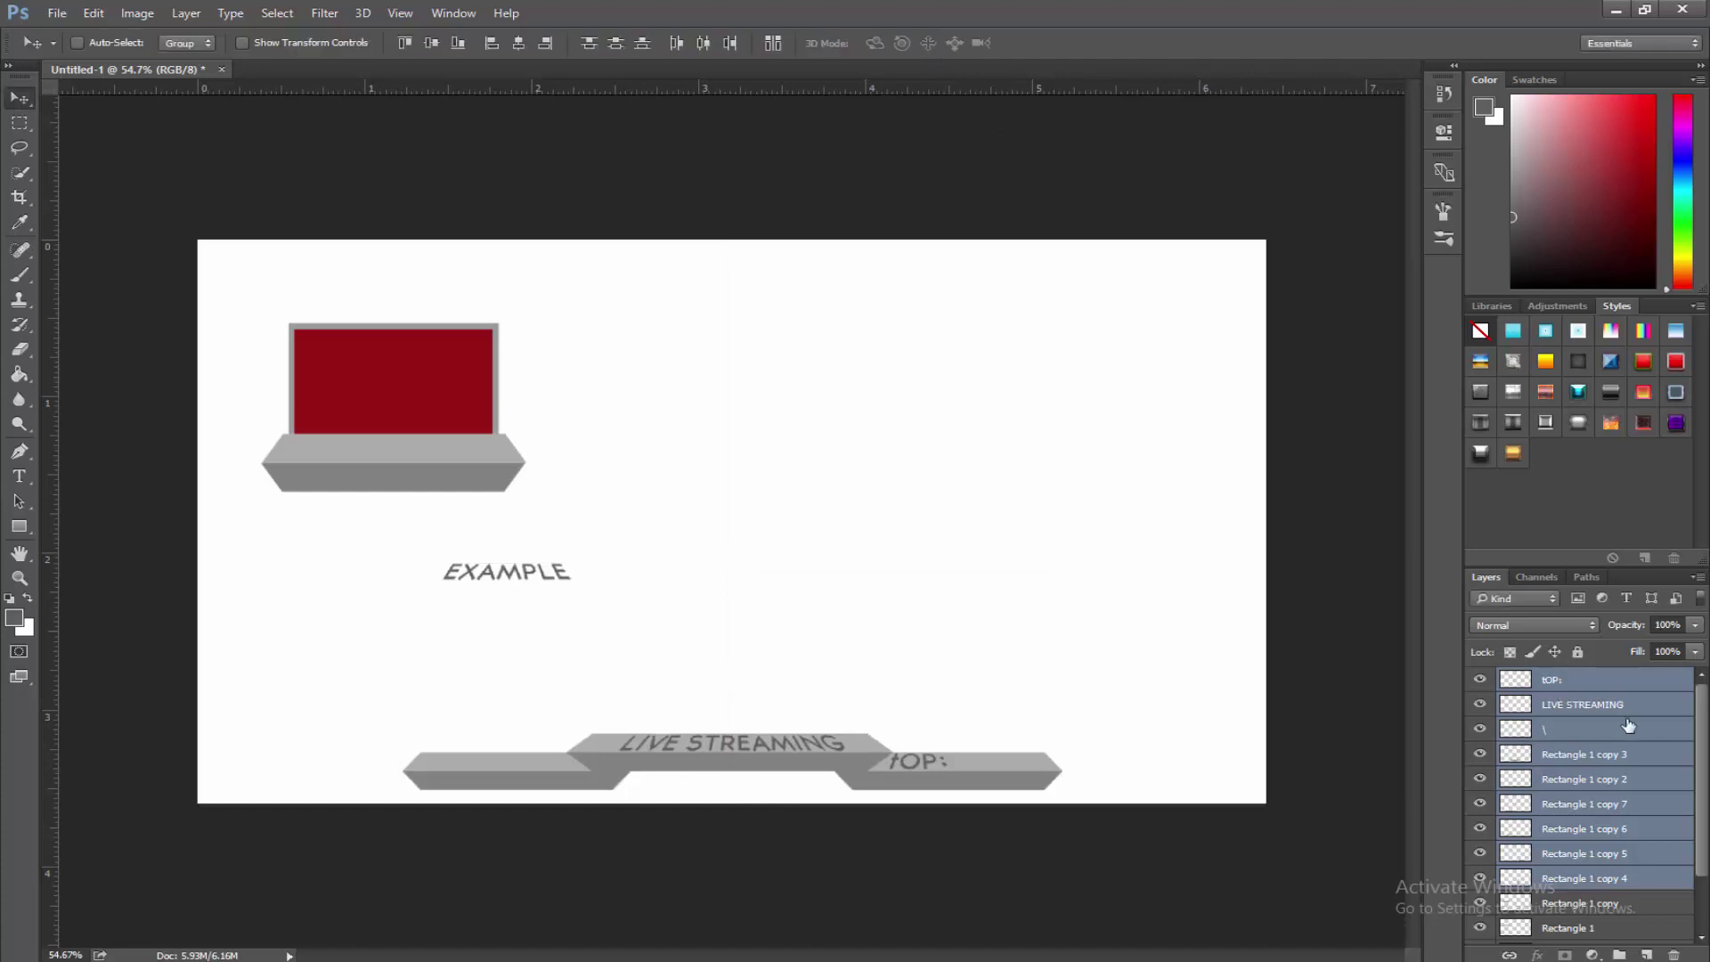
Delete the layer holding the EXAMPLE text.
left_click(1559, 732)
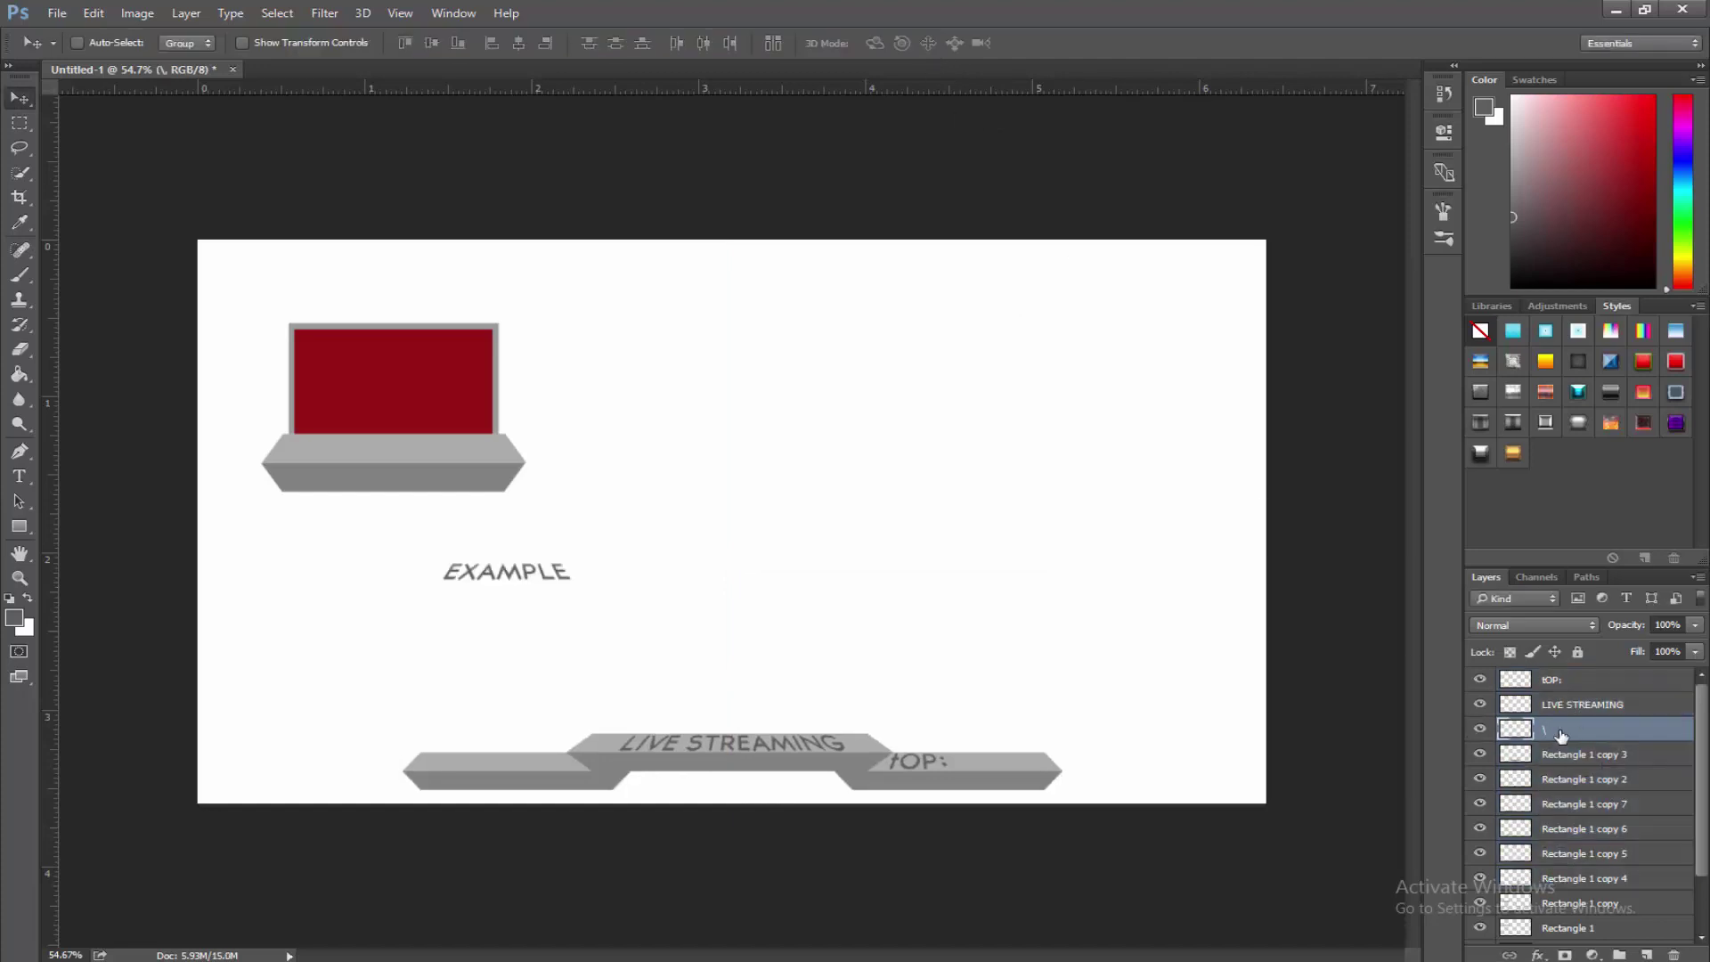
key("Delete")
Move the four laptop layers together so the laptop stands centred on the middle base section.
scroll(1565, 731, "down", 2)
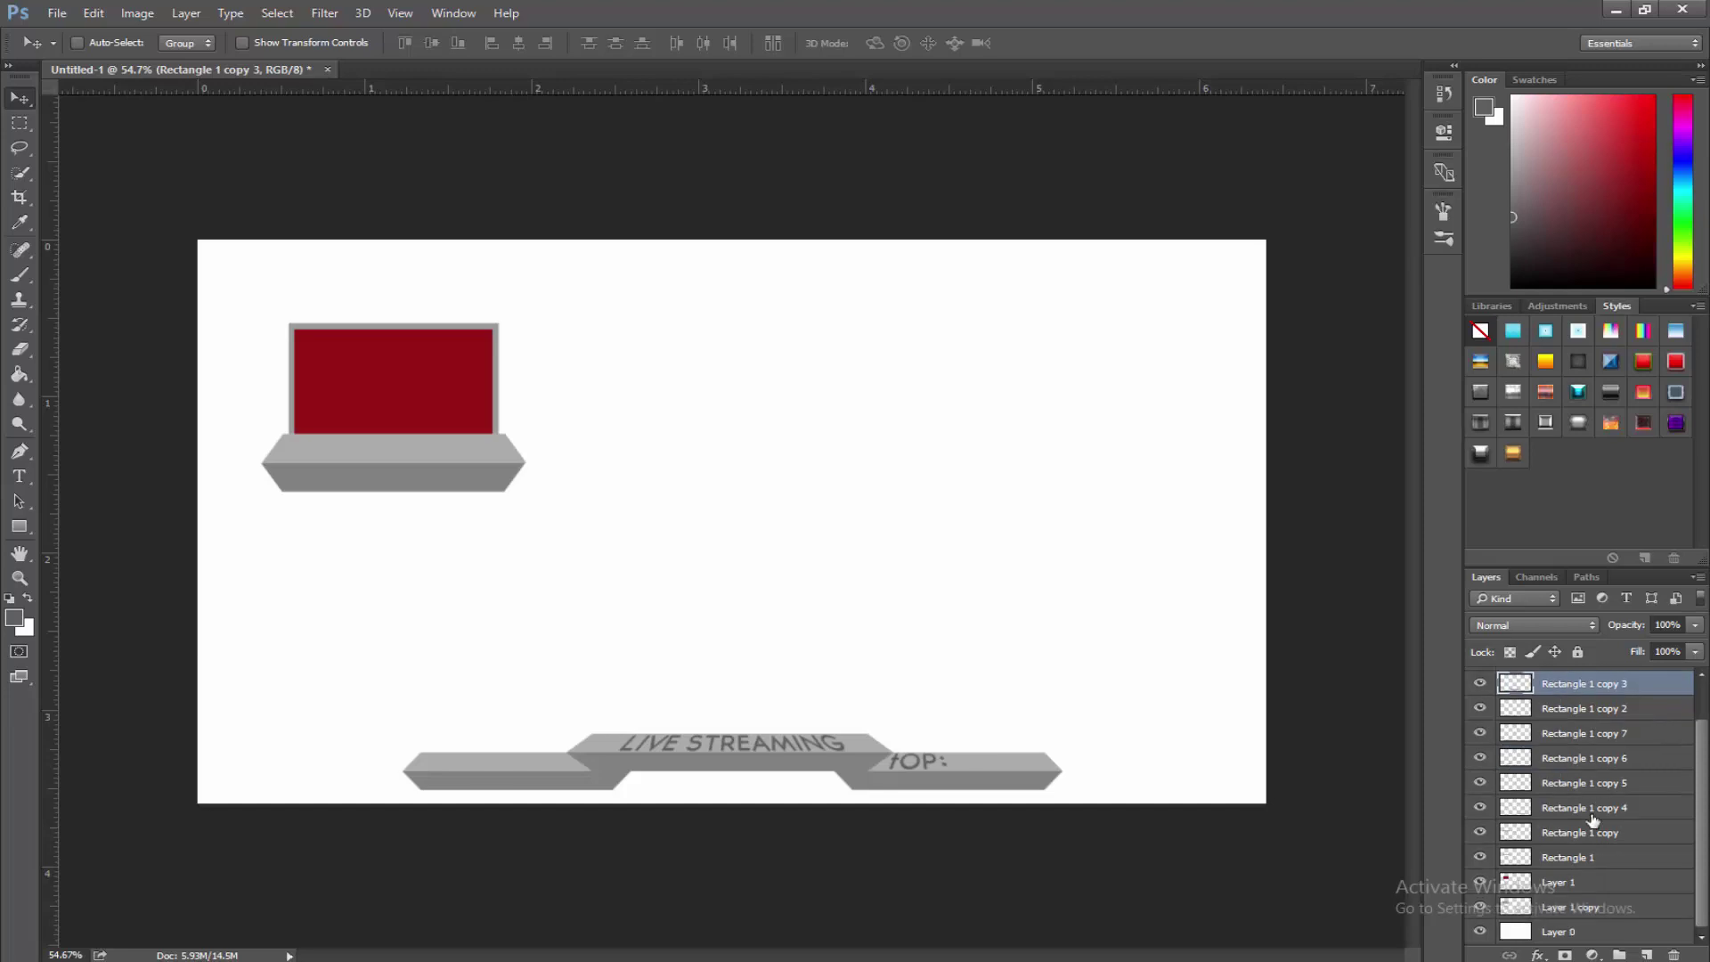
left_click(1576, 905)
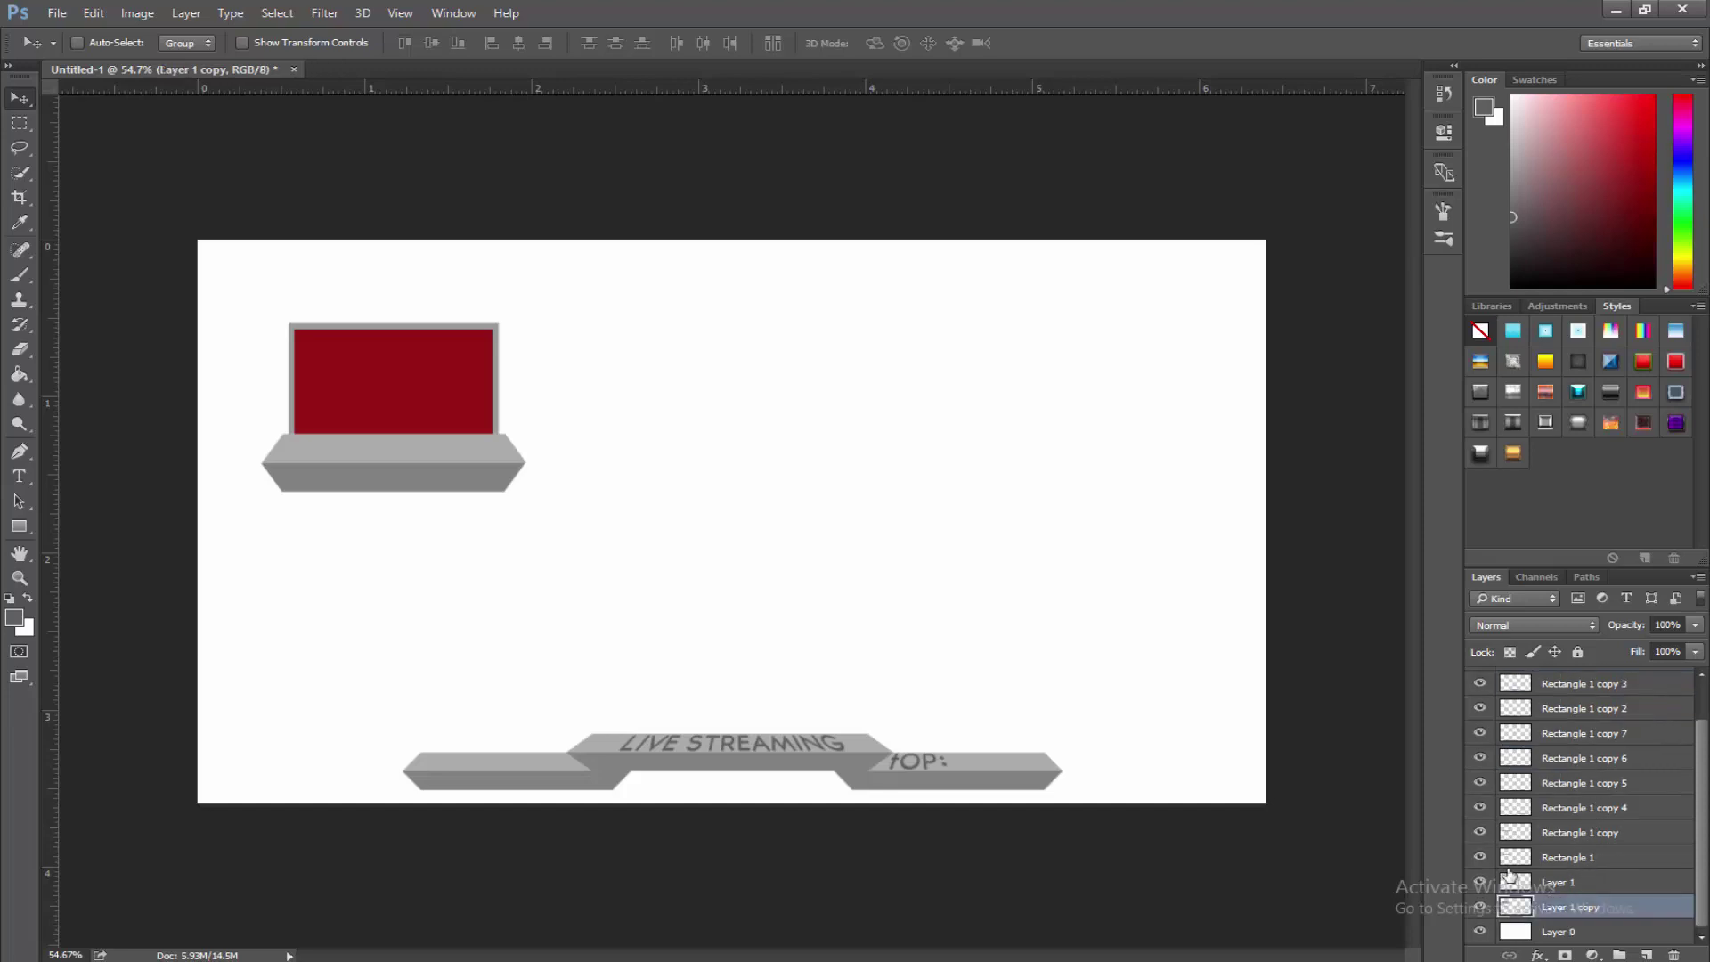
left_click(1479, 831)
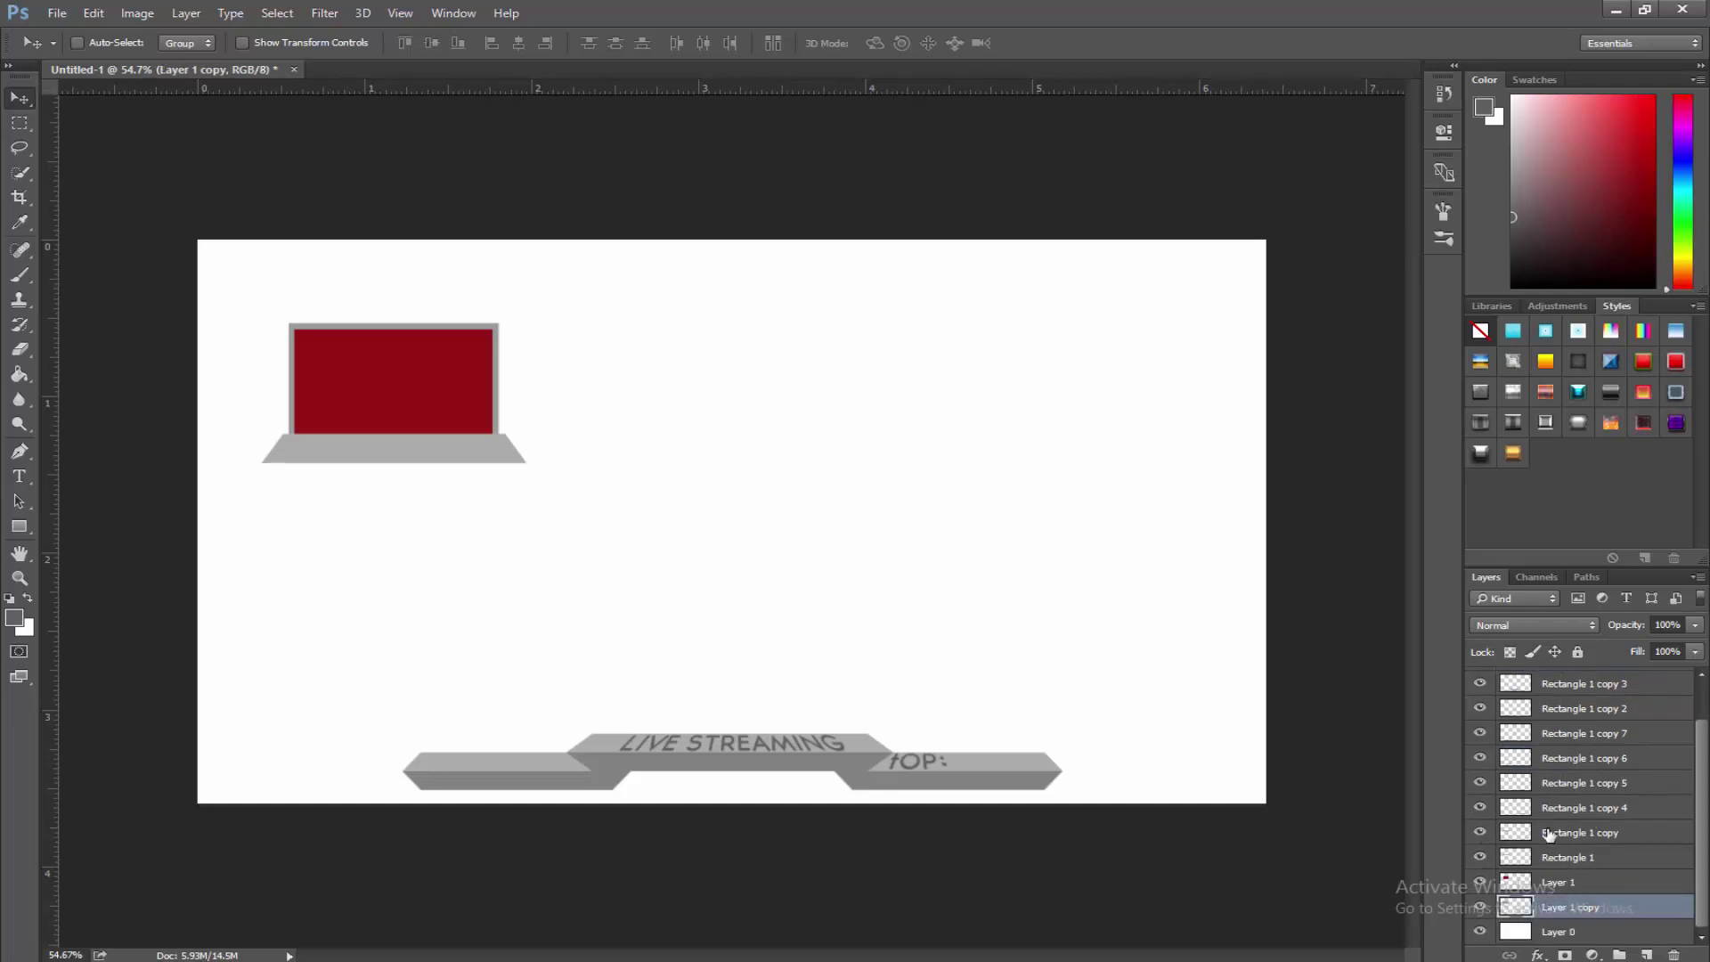
left_click(1559, 833, "shift")
key("ctrl+t")
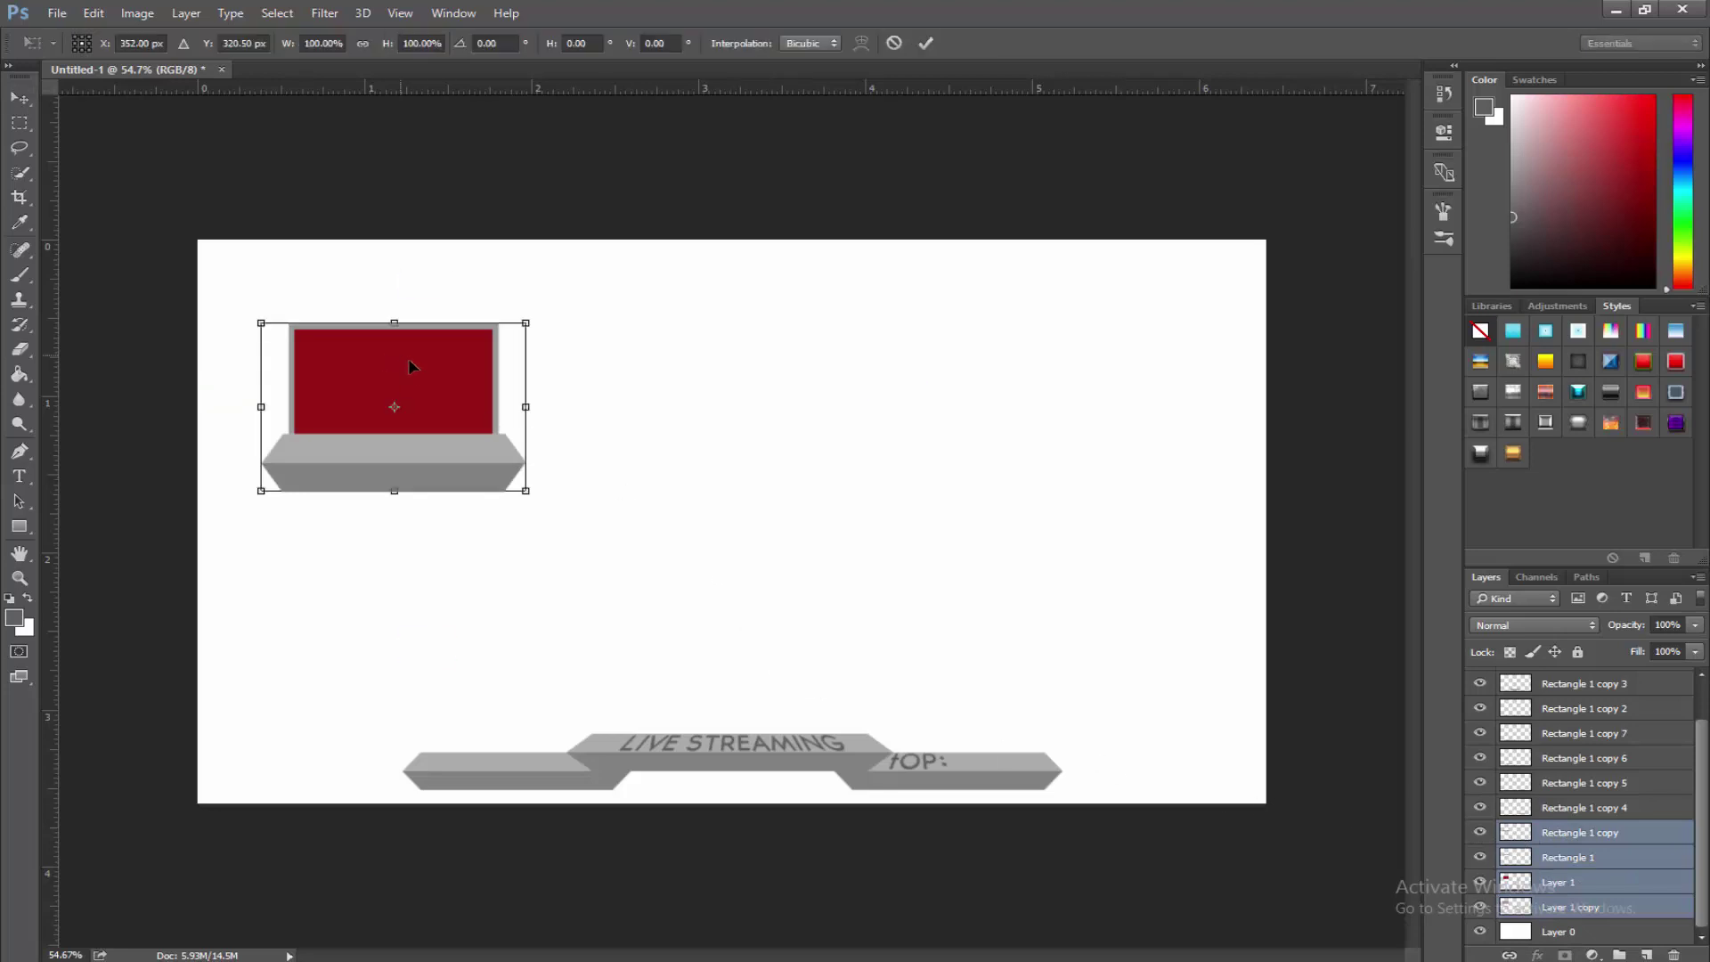
left_click_drag(408, 358, 750, 598)
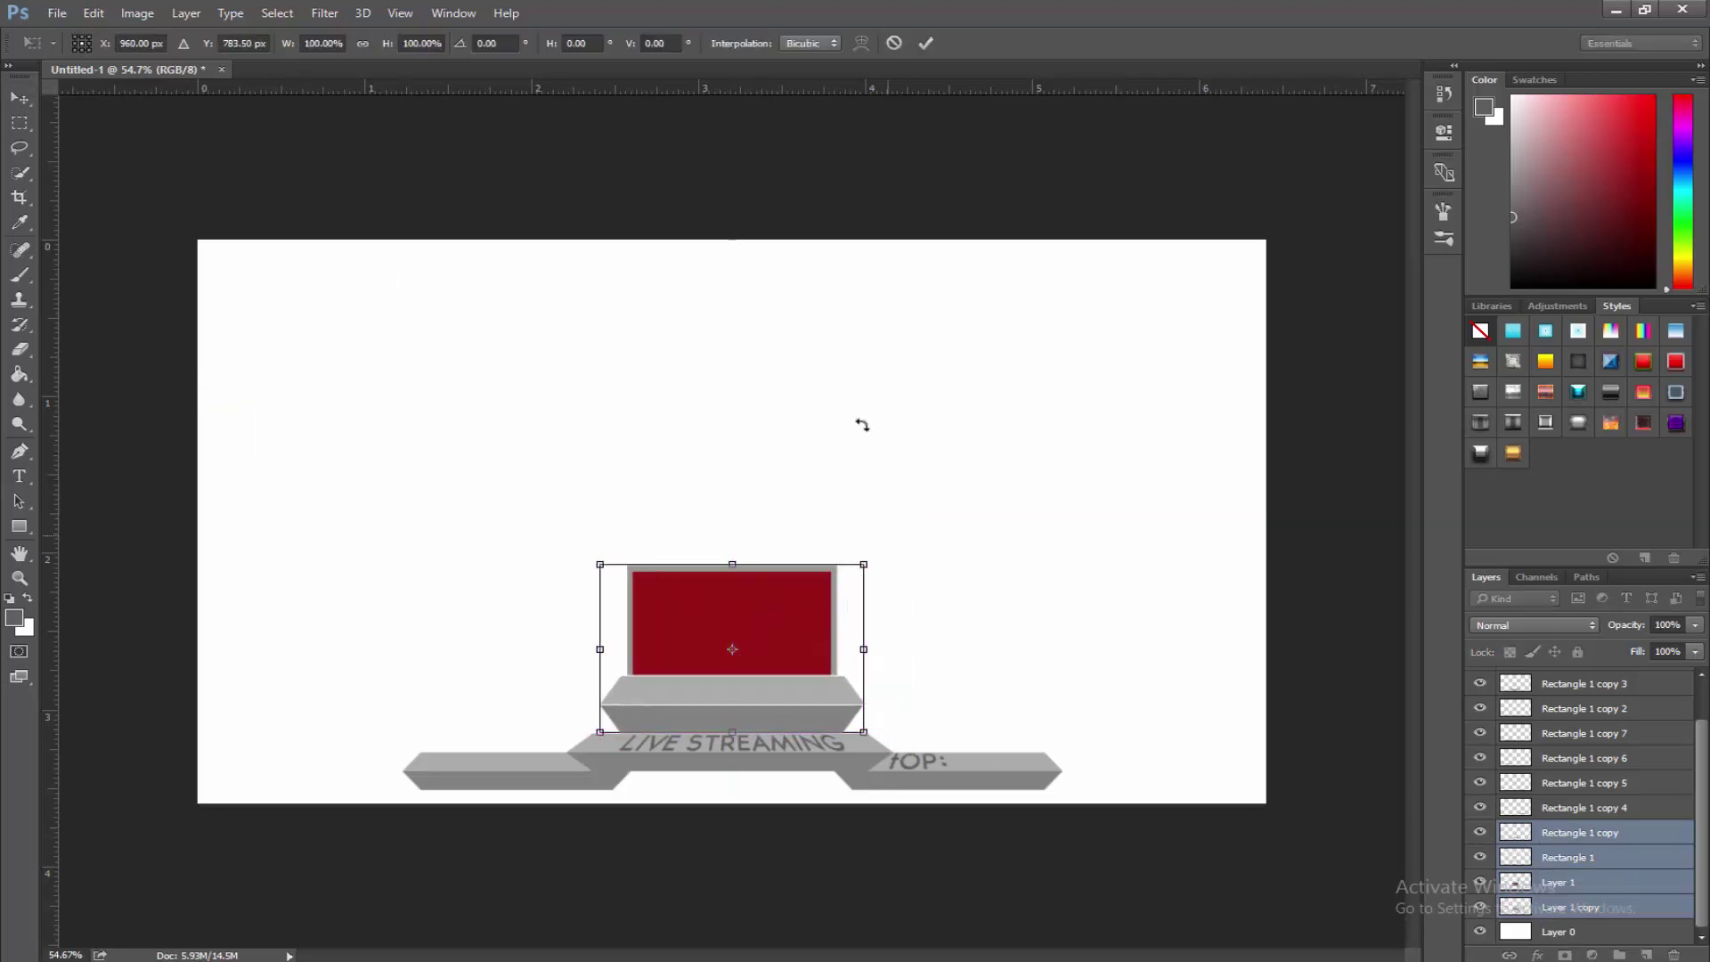
left_click(924, 45)
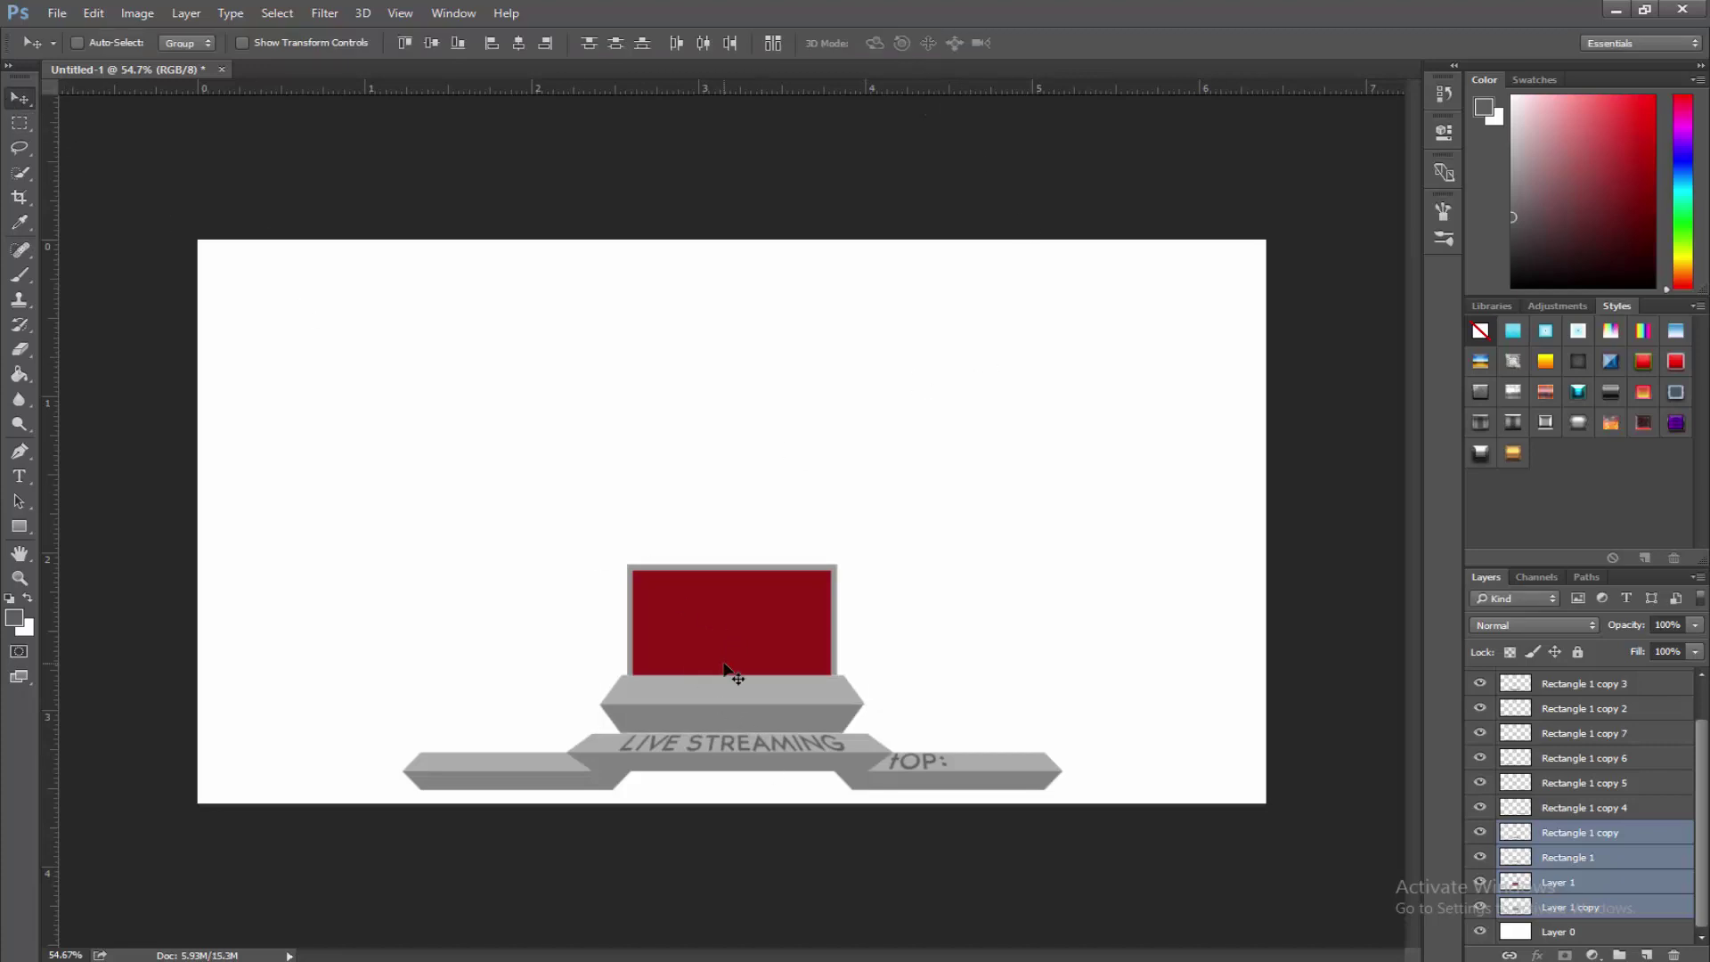
Move the laptop to the canvas's upper-left area and reduce the height of its two-part keyboard base to 76.59%.
left_click_drag(737, 675, 368, 450)
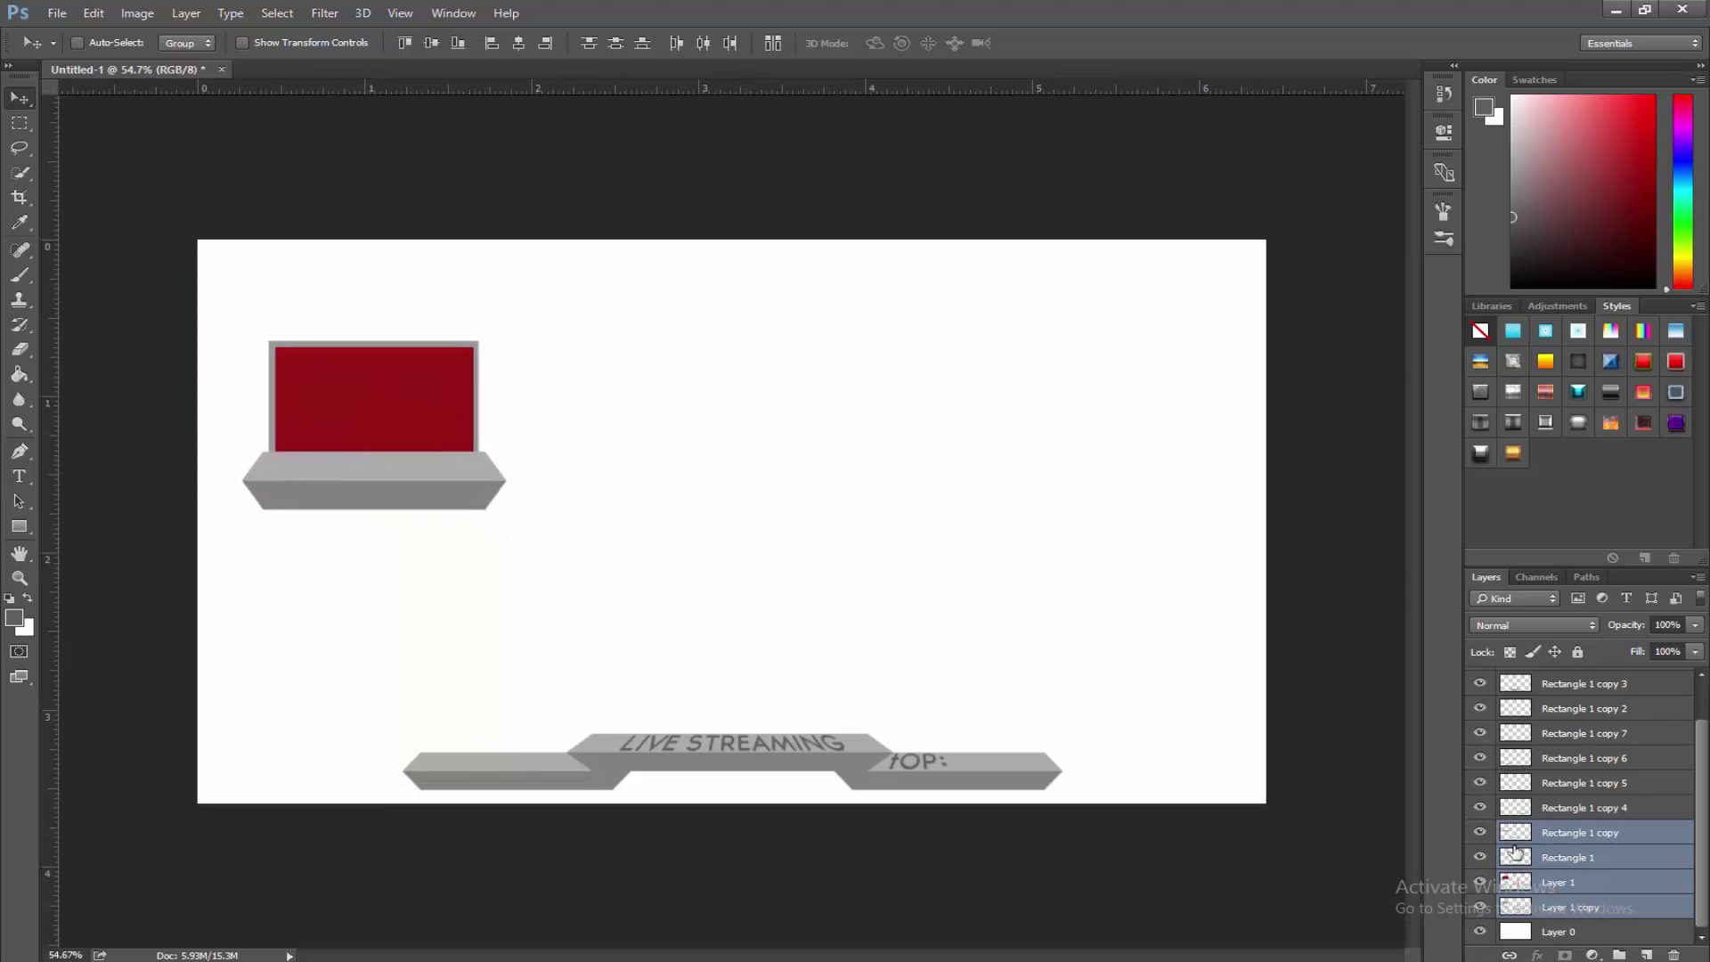
left_click(1562, 833)
left_click(1582, 858, "shift")
key("ctrl+t")
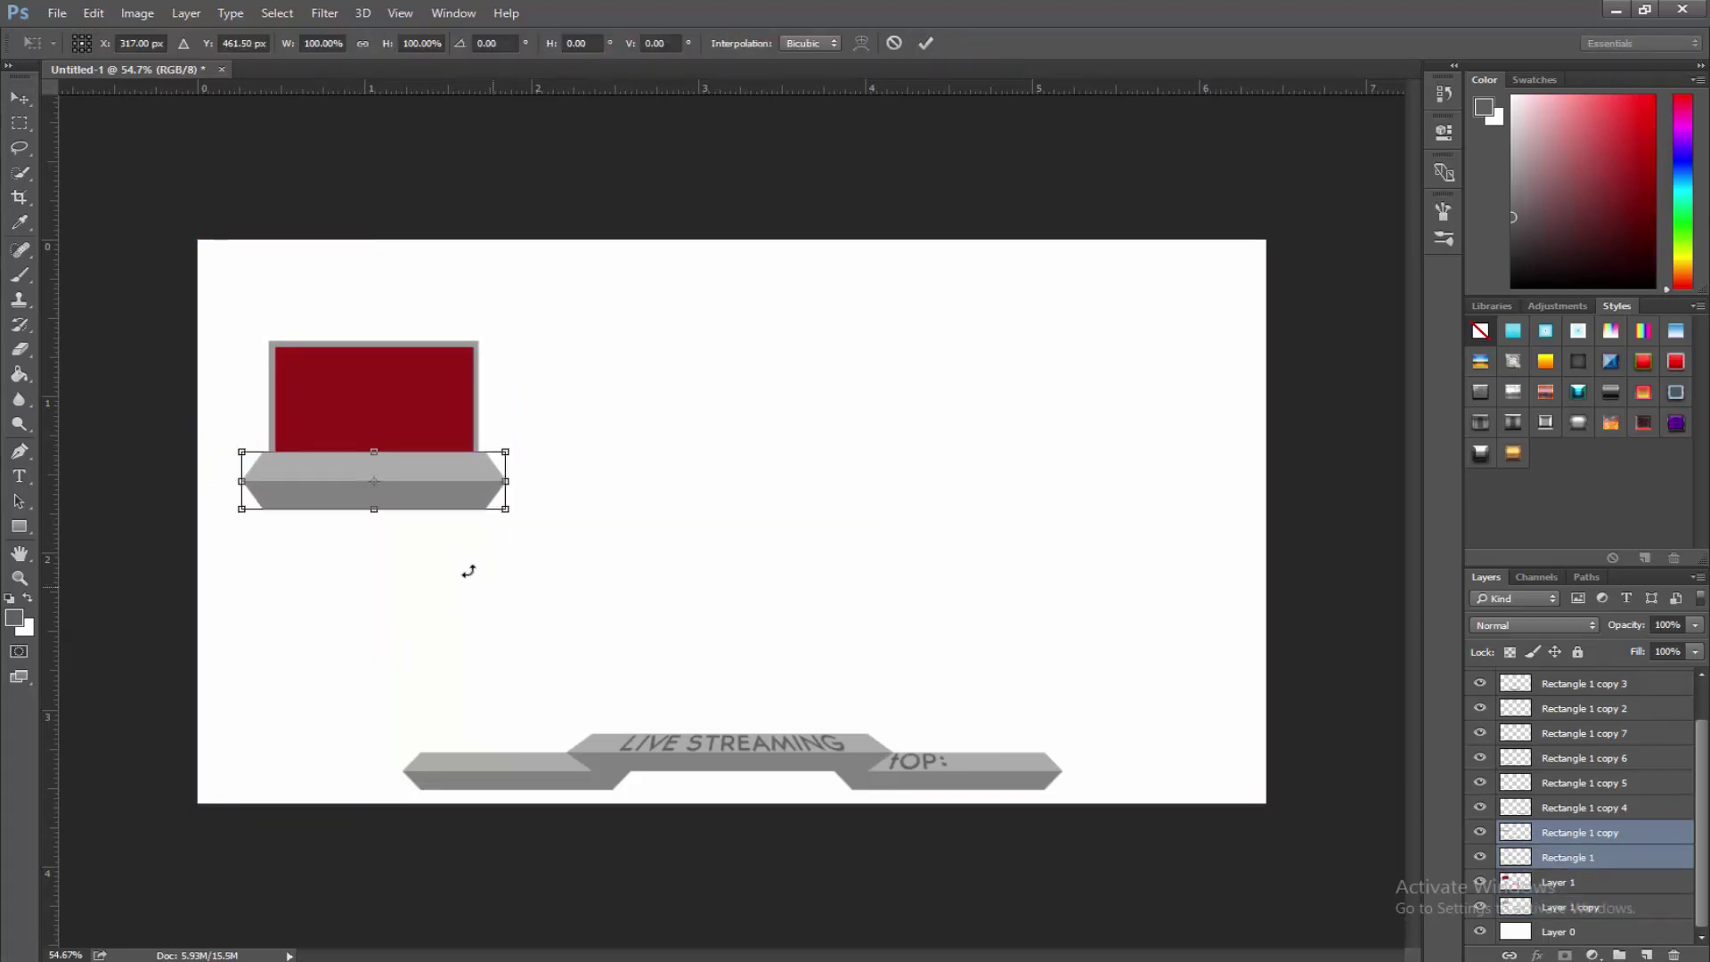
left_click_drag(378, 510, 377, 496)
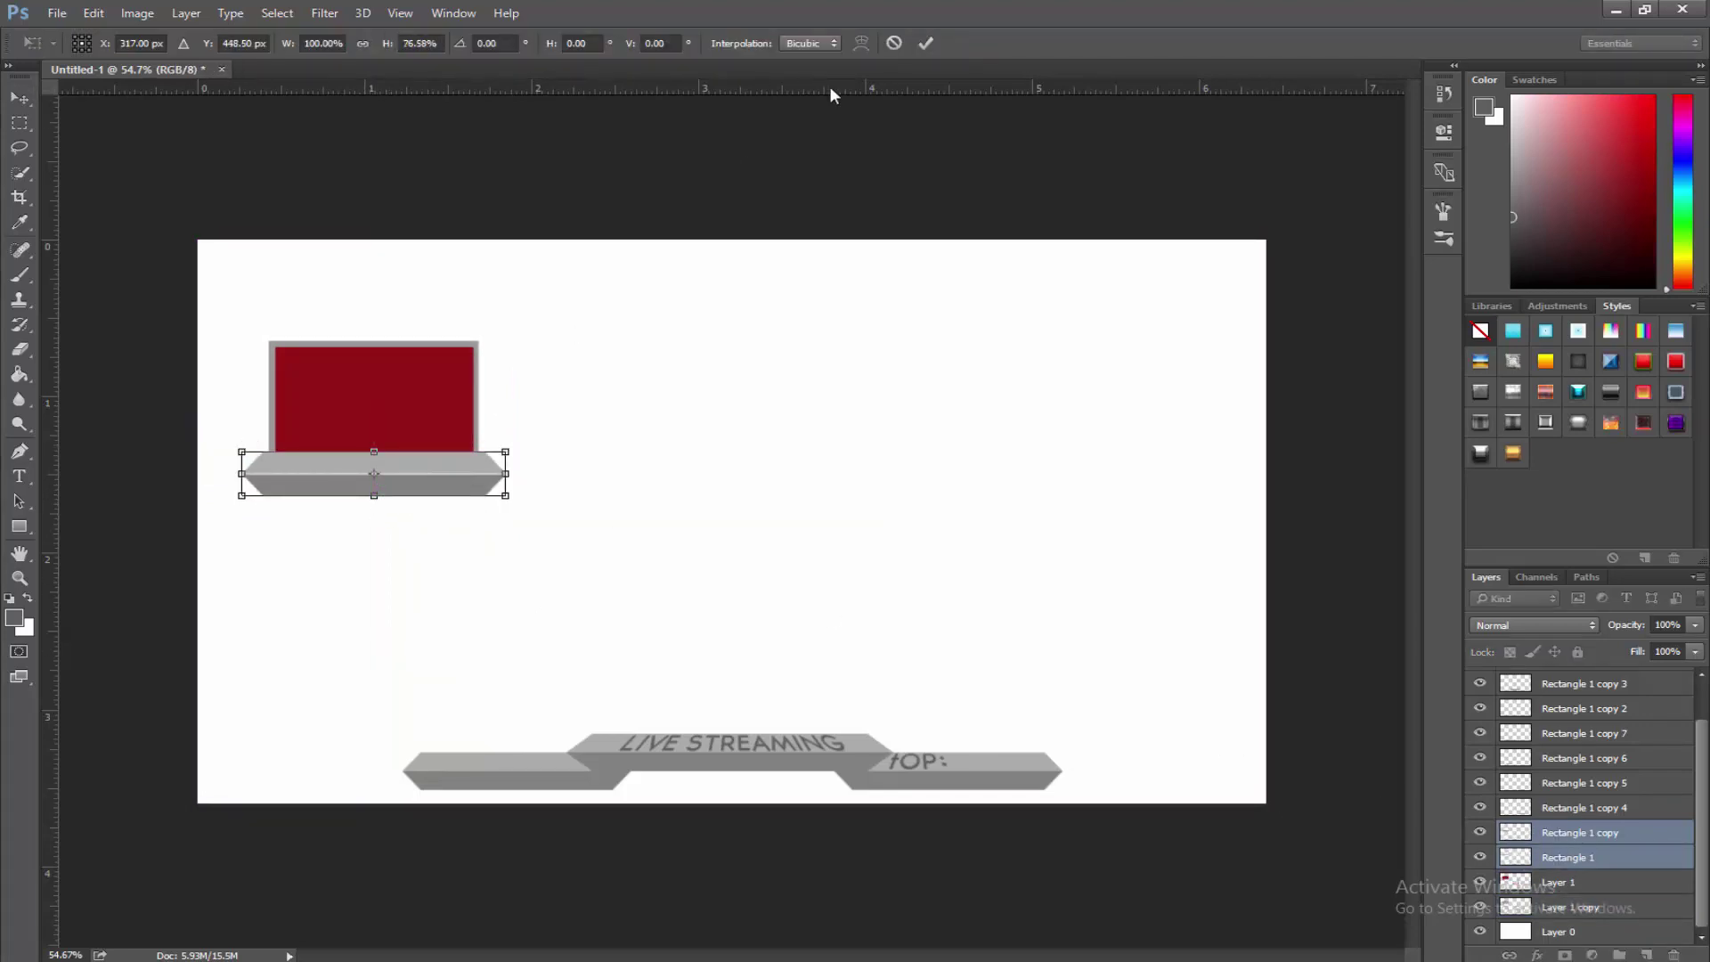
left_click(926, 44)
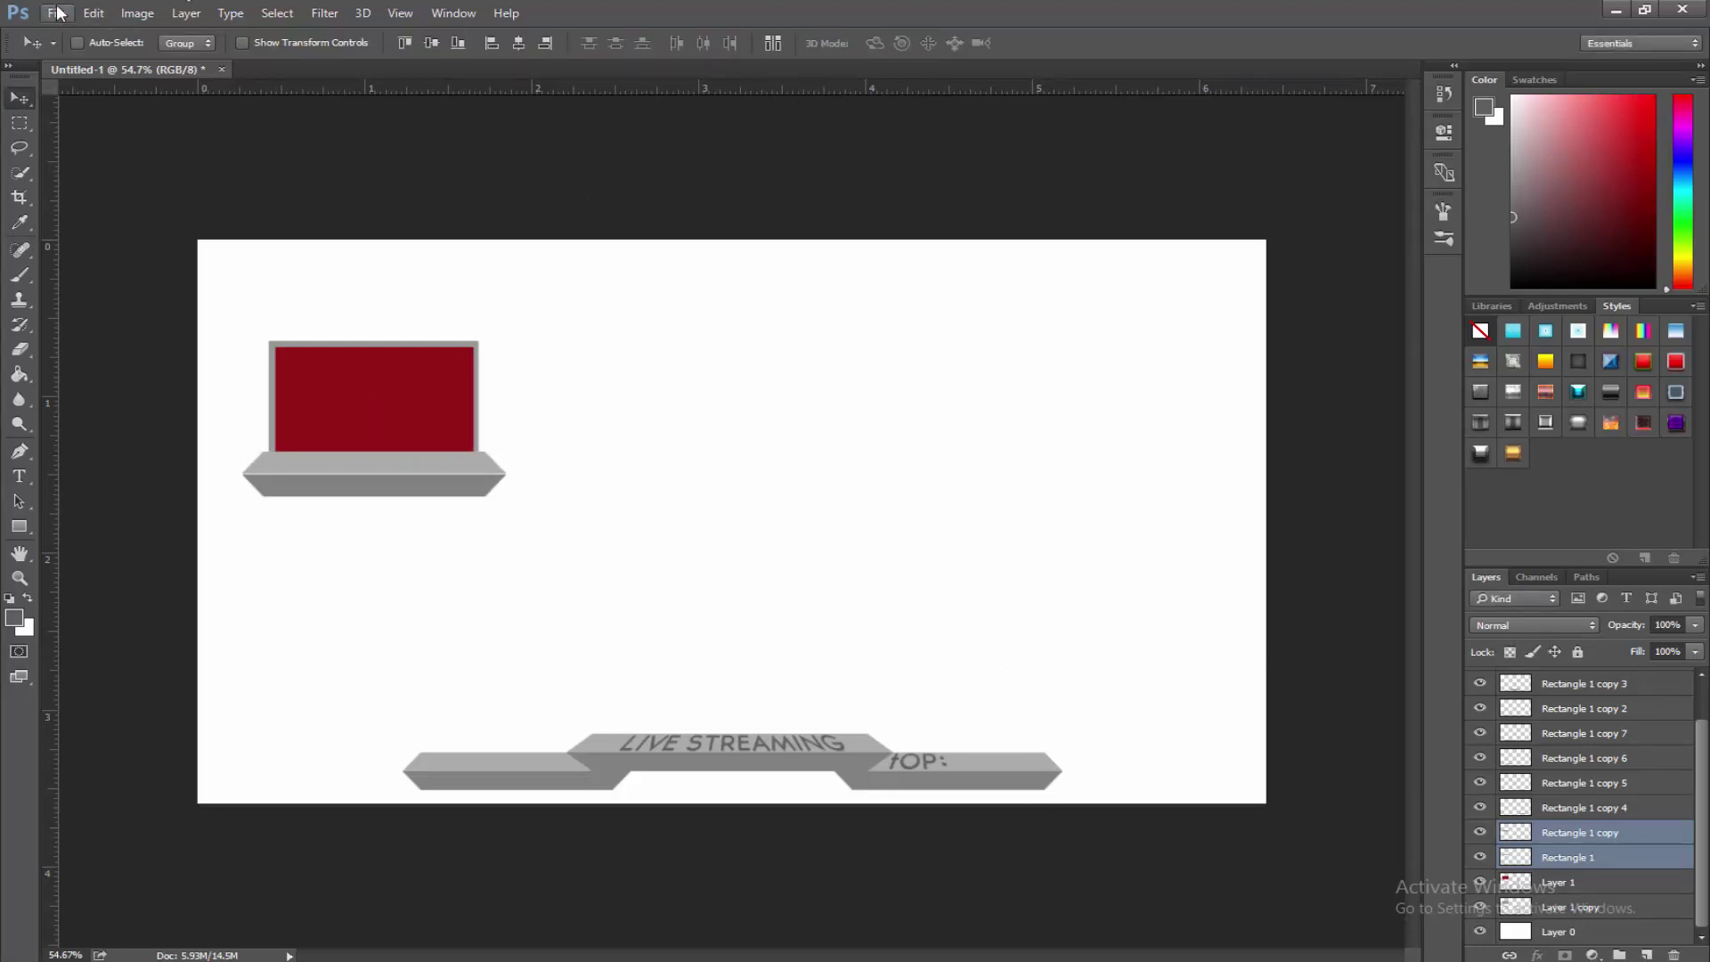
Hide the white background Layer 0 and start saving the document to the Desktop under the file name StreamOverlay.
left_click(1479, 931)
scroll(1490, 878, "up", 1)
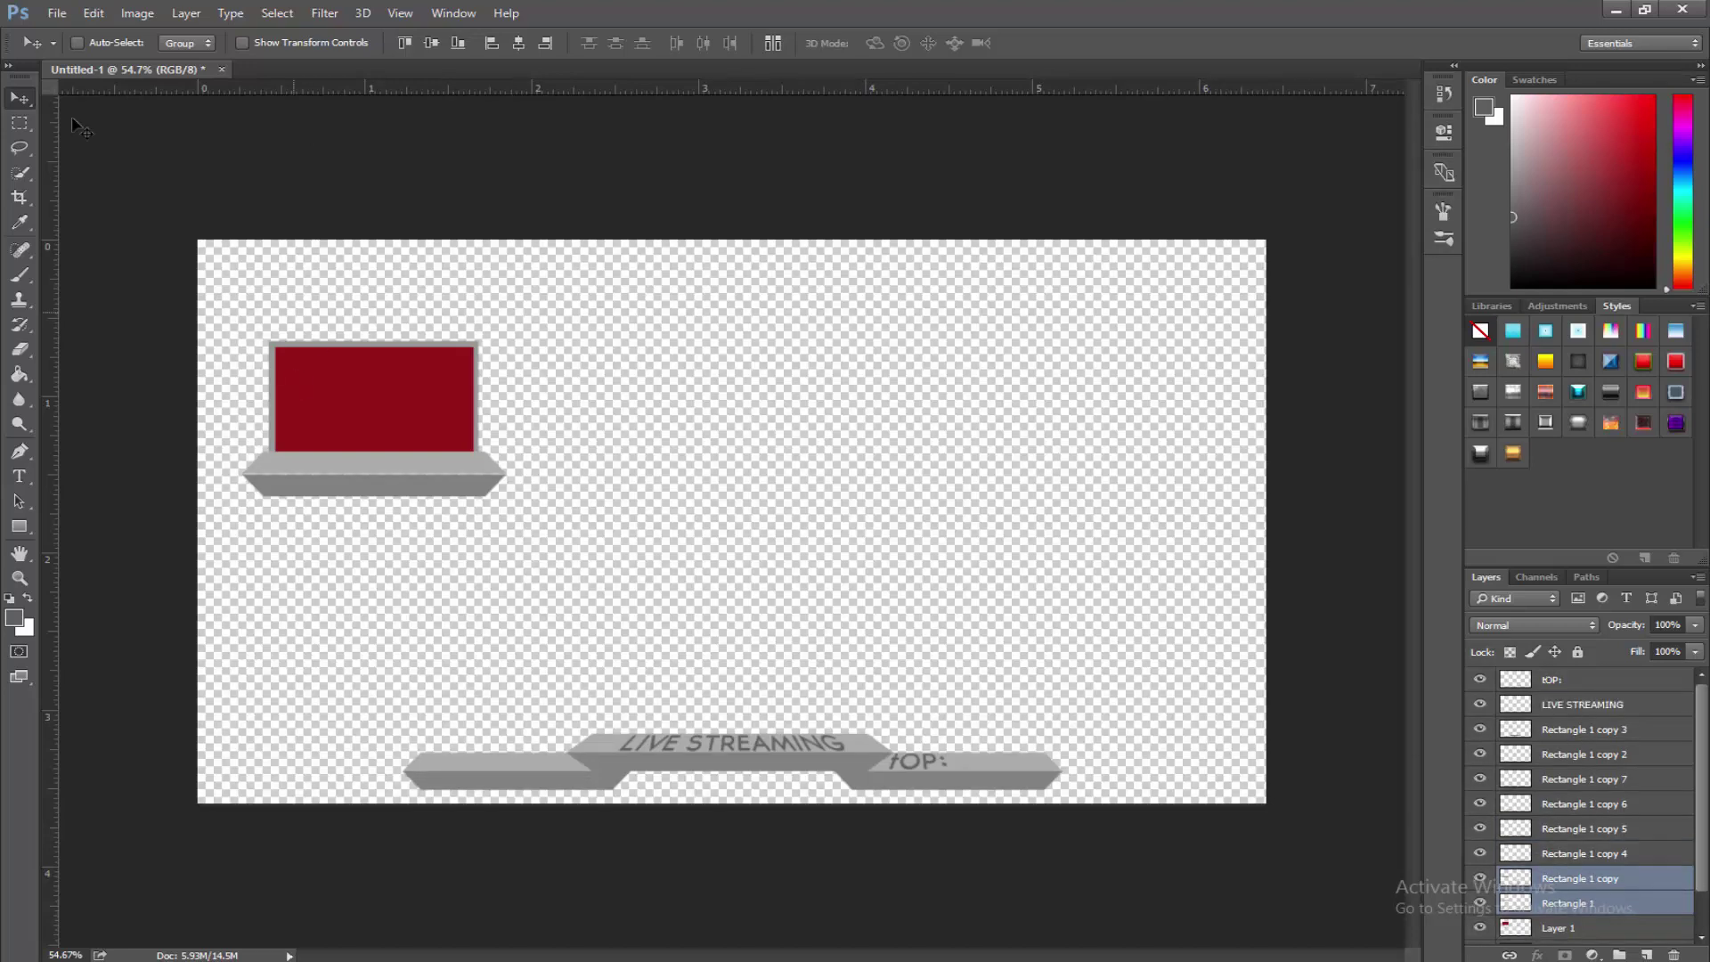
left_click(57, 12)
left_click(169, 224)
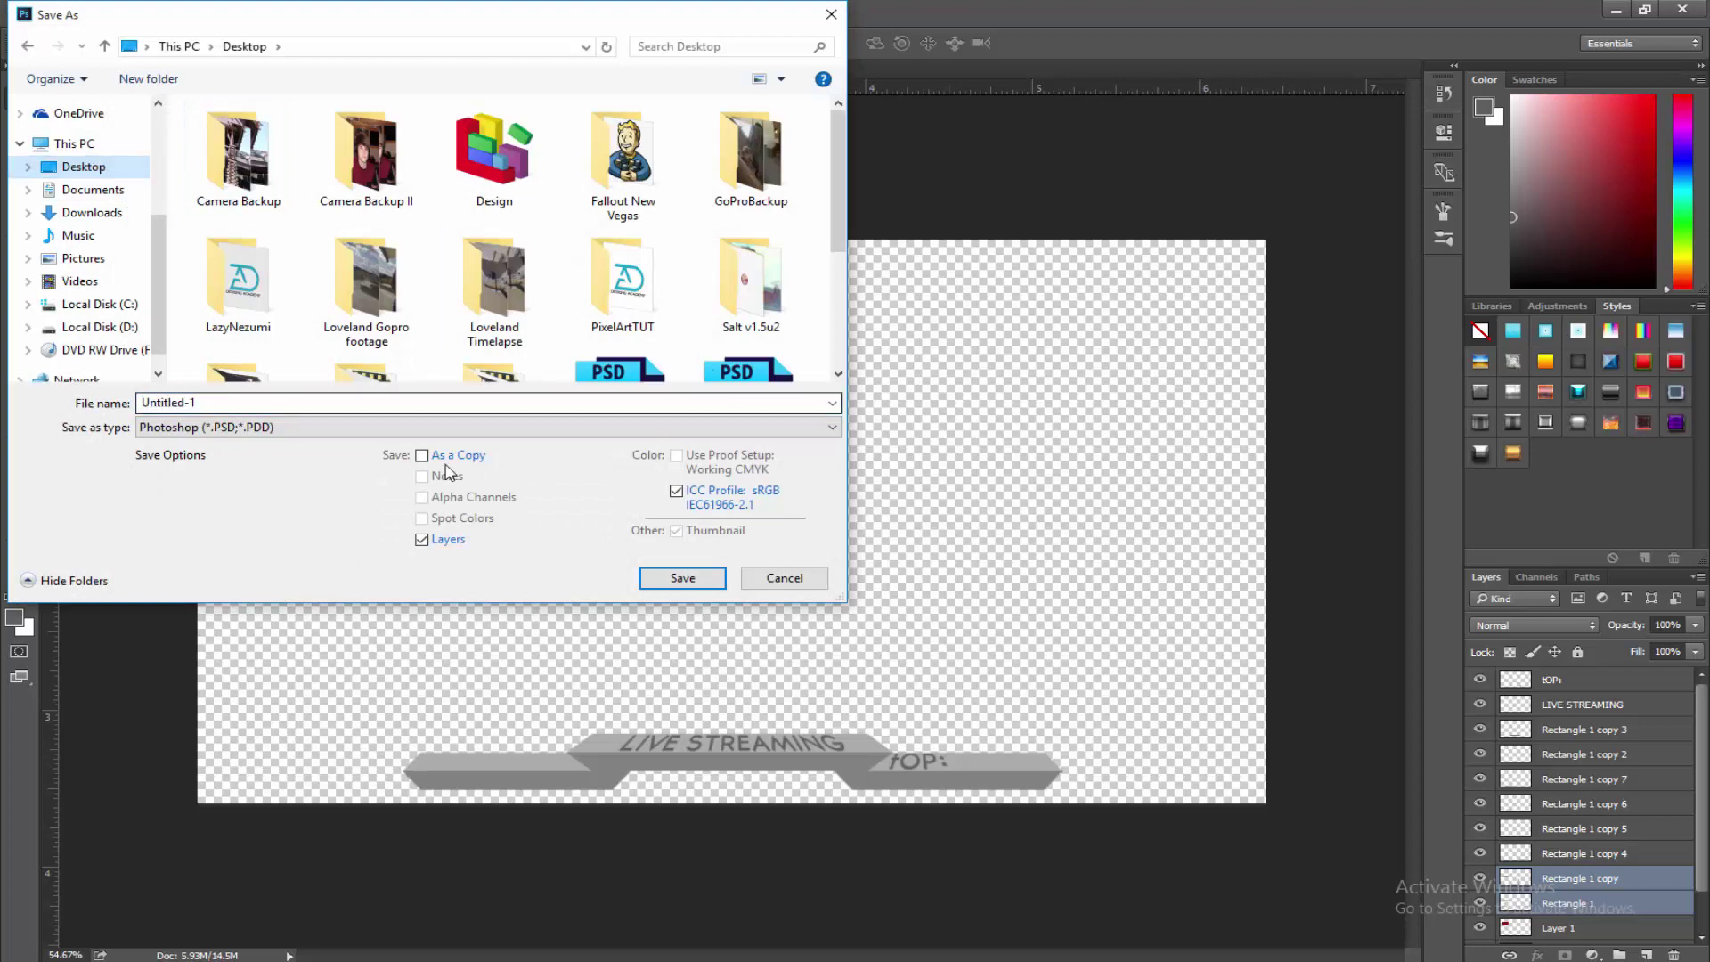
type("sTRE")
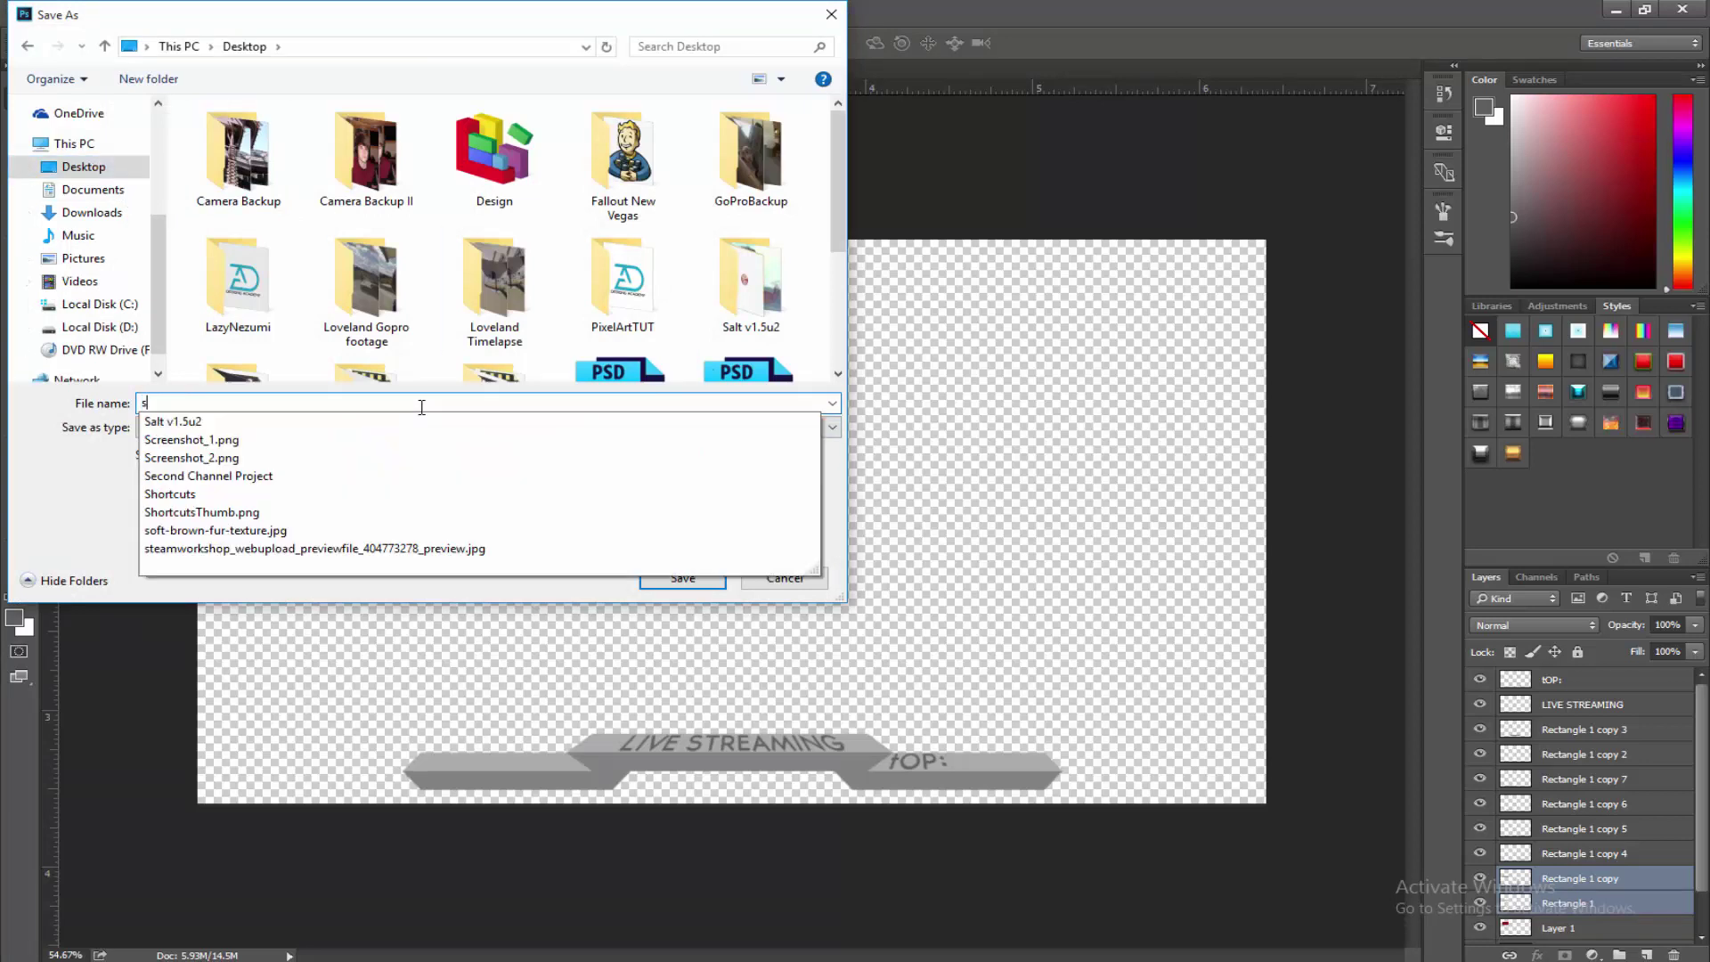
key("BackSpace")
key("BackSpace")
key("BackSpace")
key("BackSpace")
type("StreamOverlay")
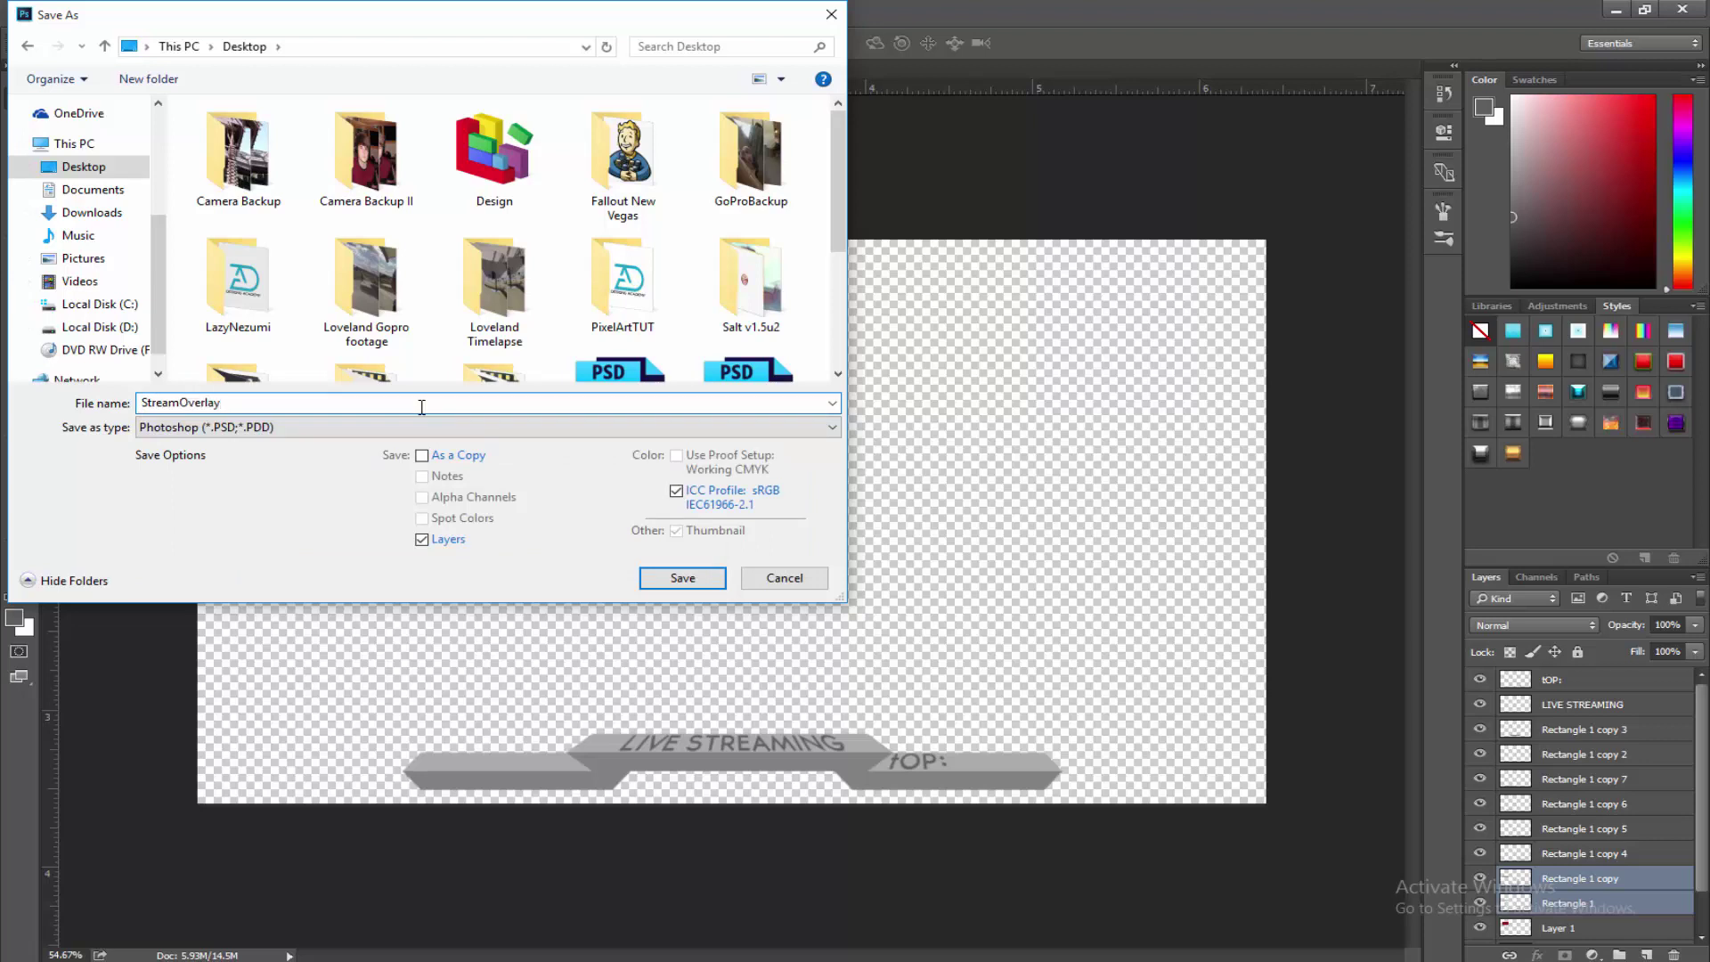
Choose PNG as the file format and save the transparent overlay.
left_click(396, 428)
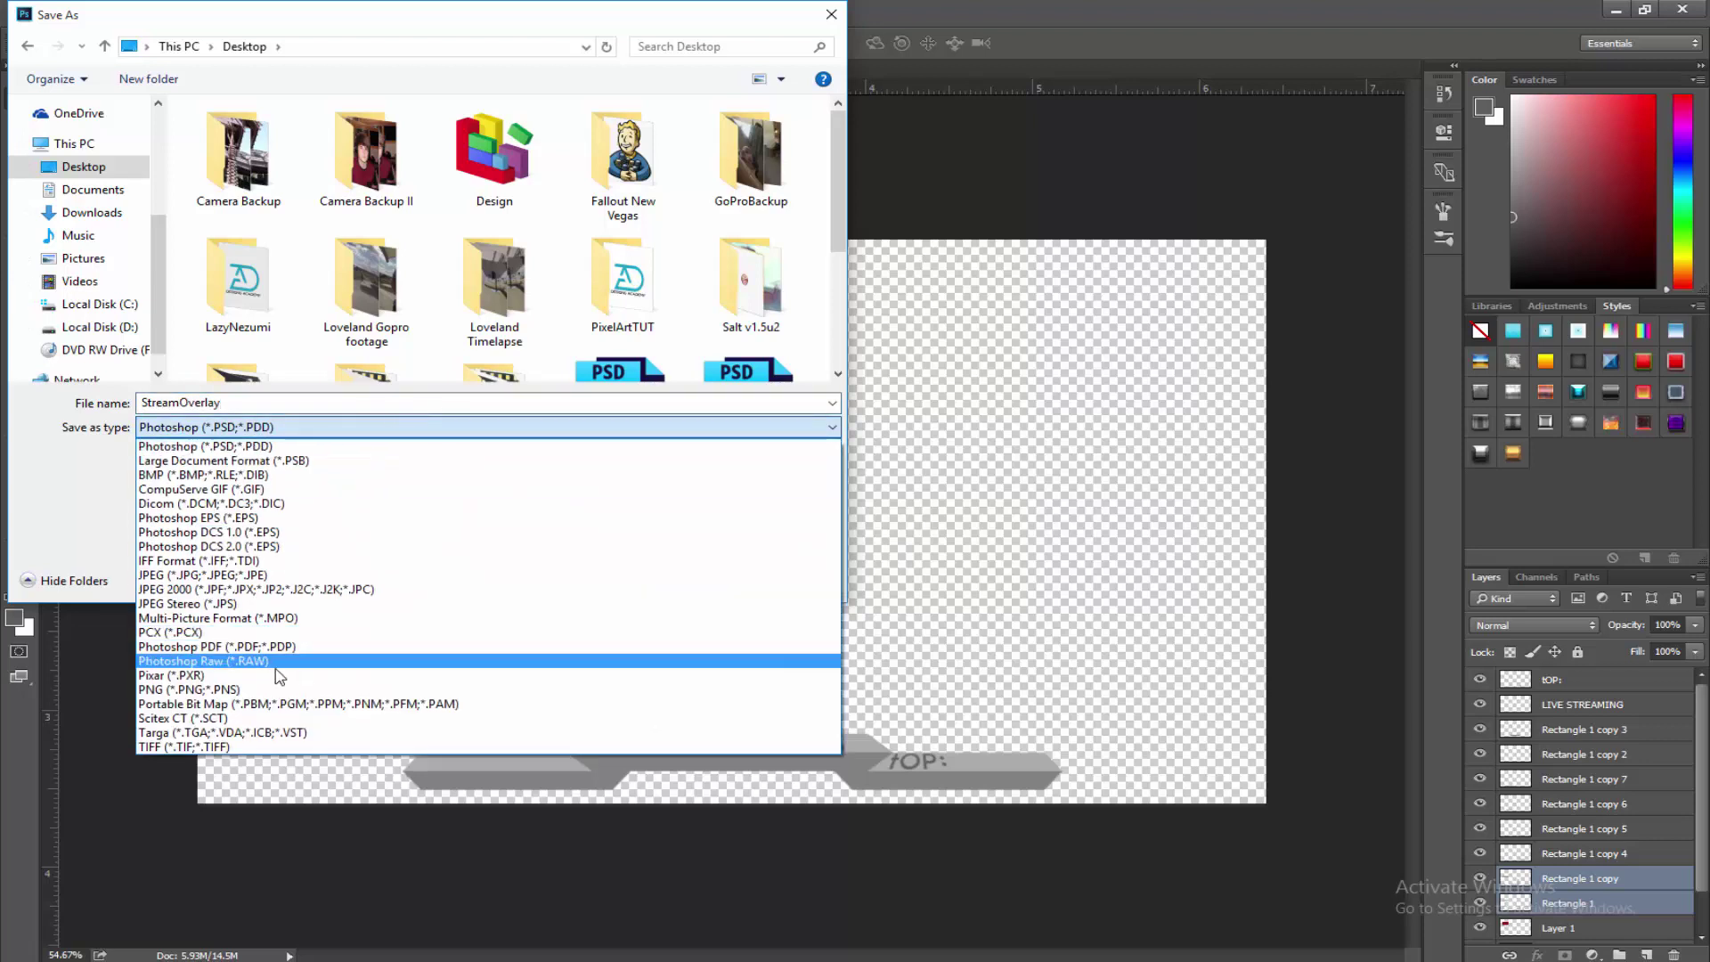
left_click(276, 701)
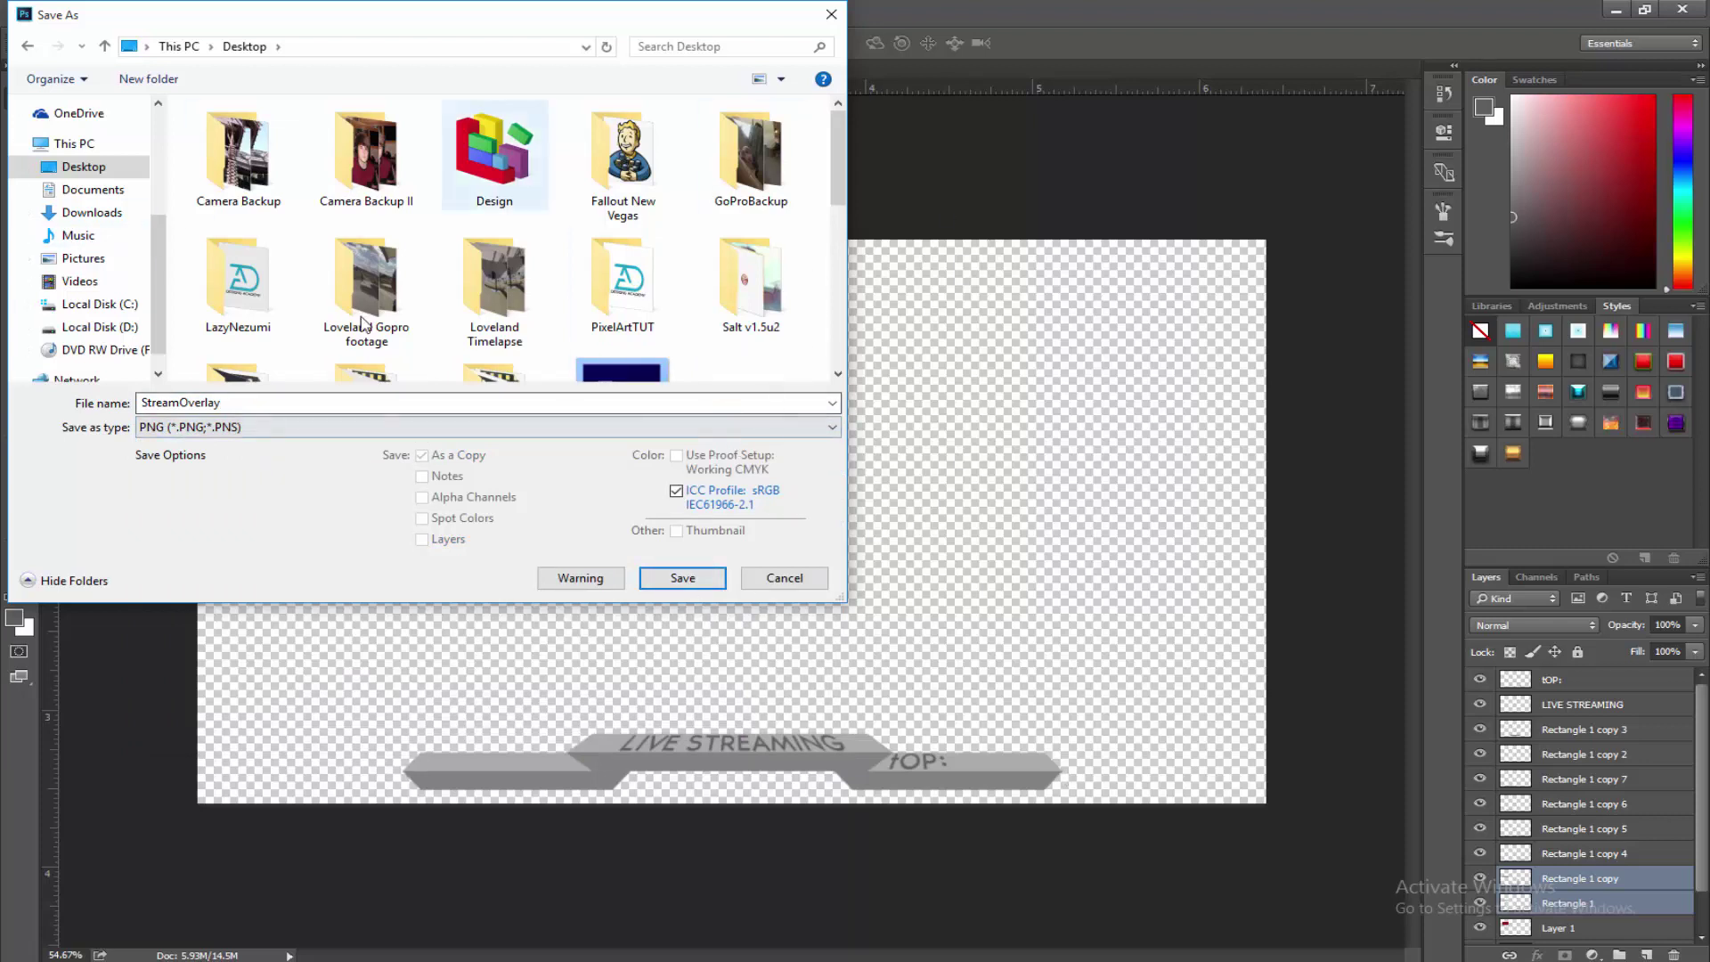
left_click(712, 577)
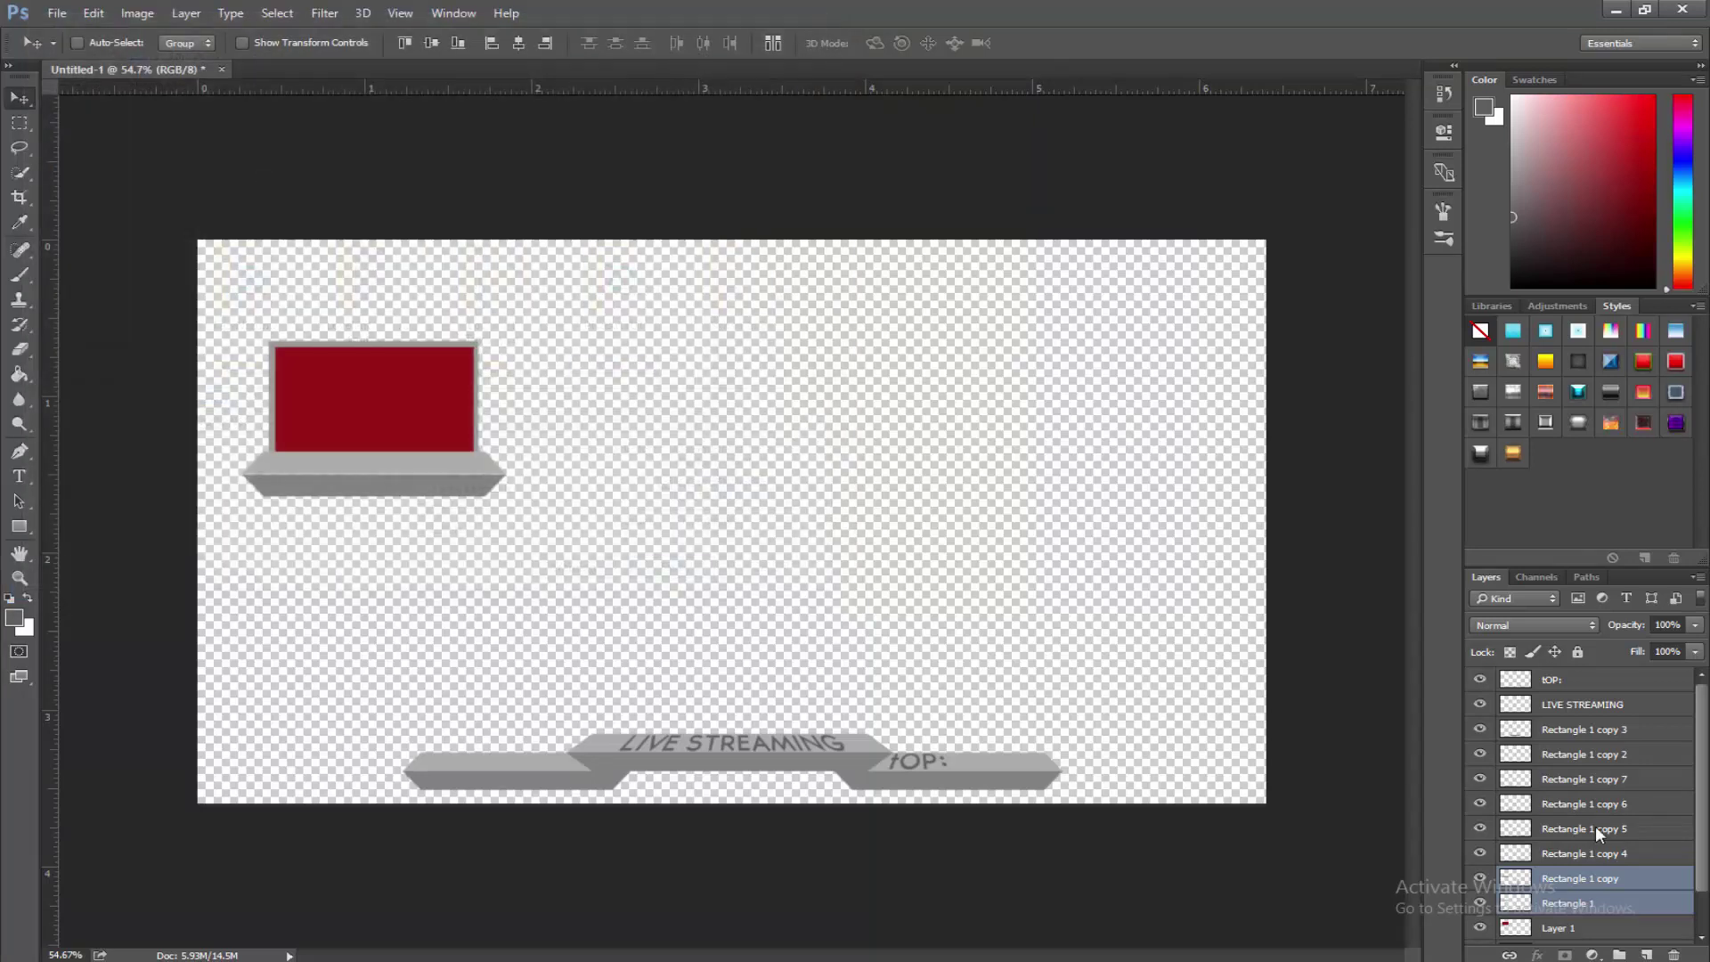
left_click(920, 308)
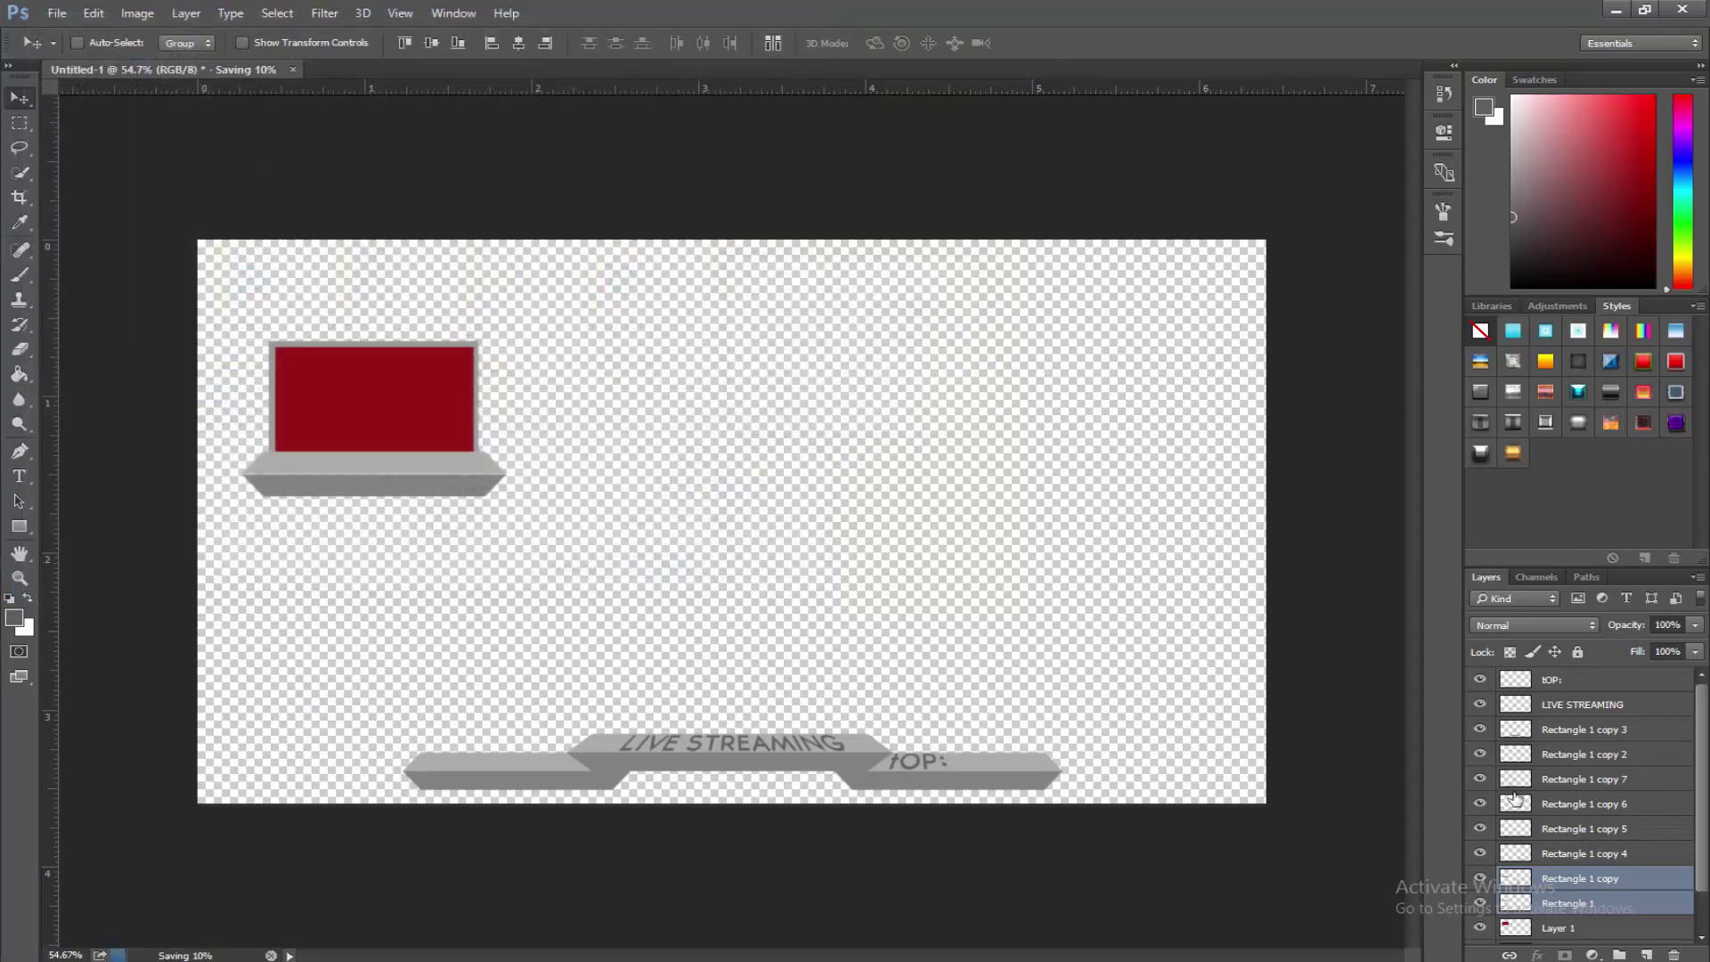
Select the white background Layer 0 and make it visible again.
scroll(1585, 837, "down", 1)
left_click(1570, 935)
left_click(1480, 931)
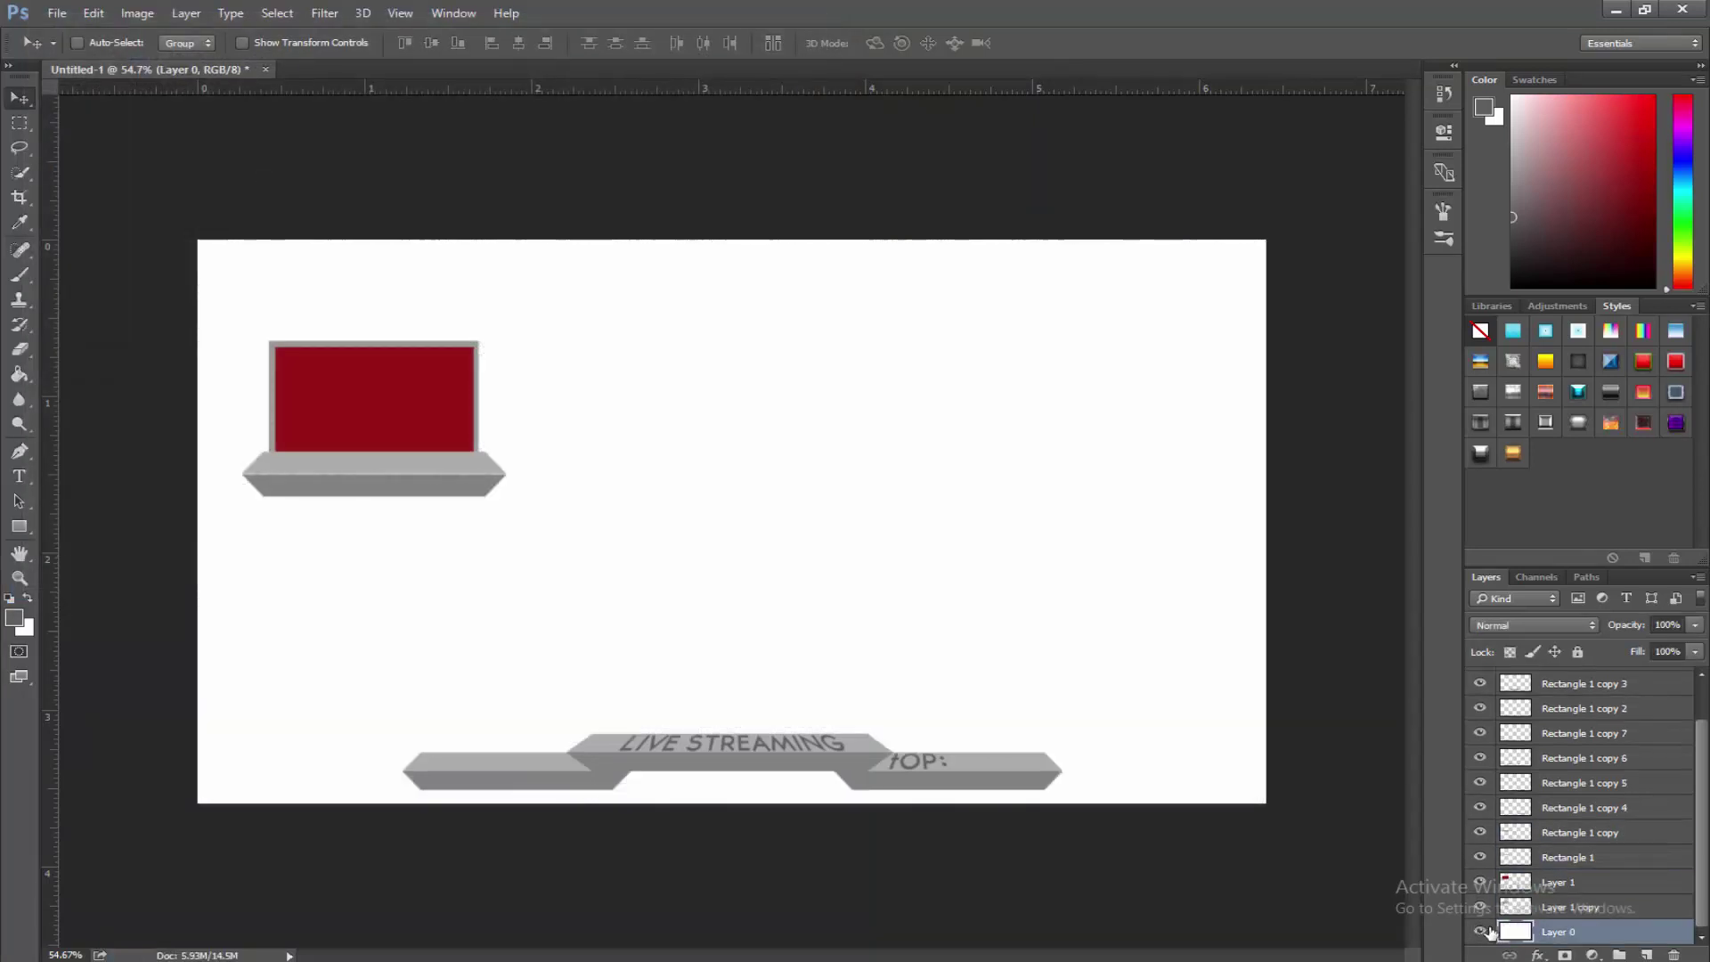
Darken the Layer 0 background with a Hue/Saturation adjustment at Lightness -88.
key("ctrl+u")
left_click_drag(1311, 540, 1224, 545)
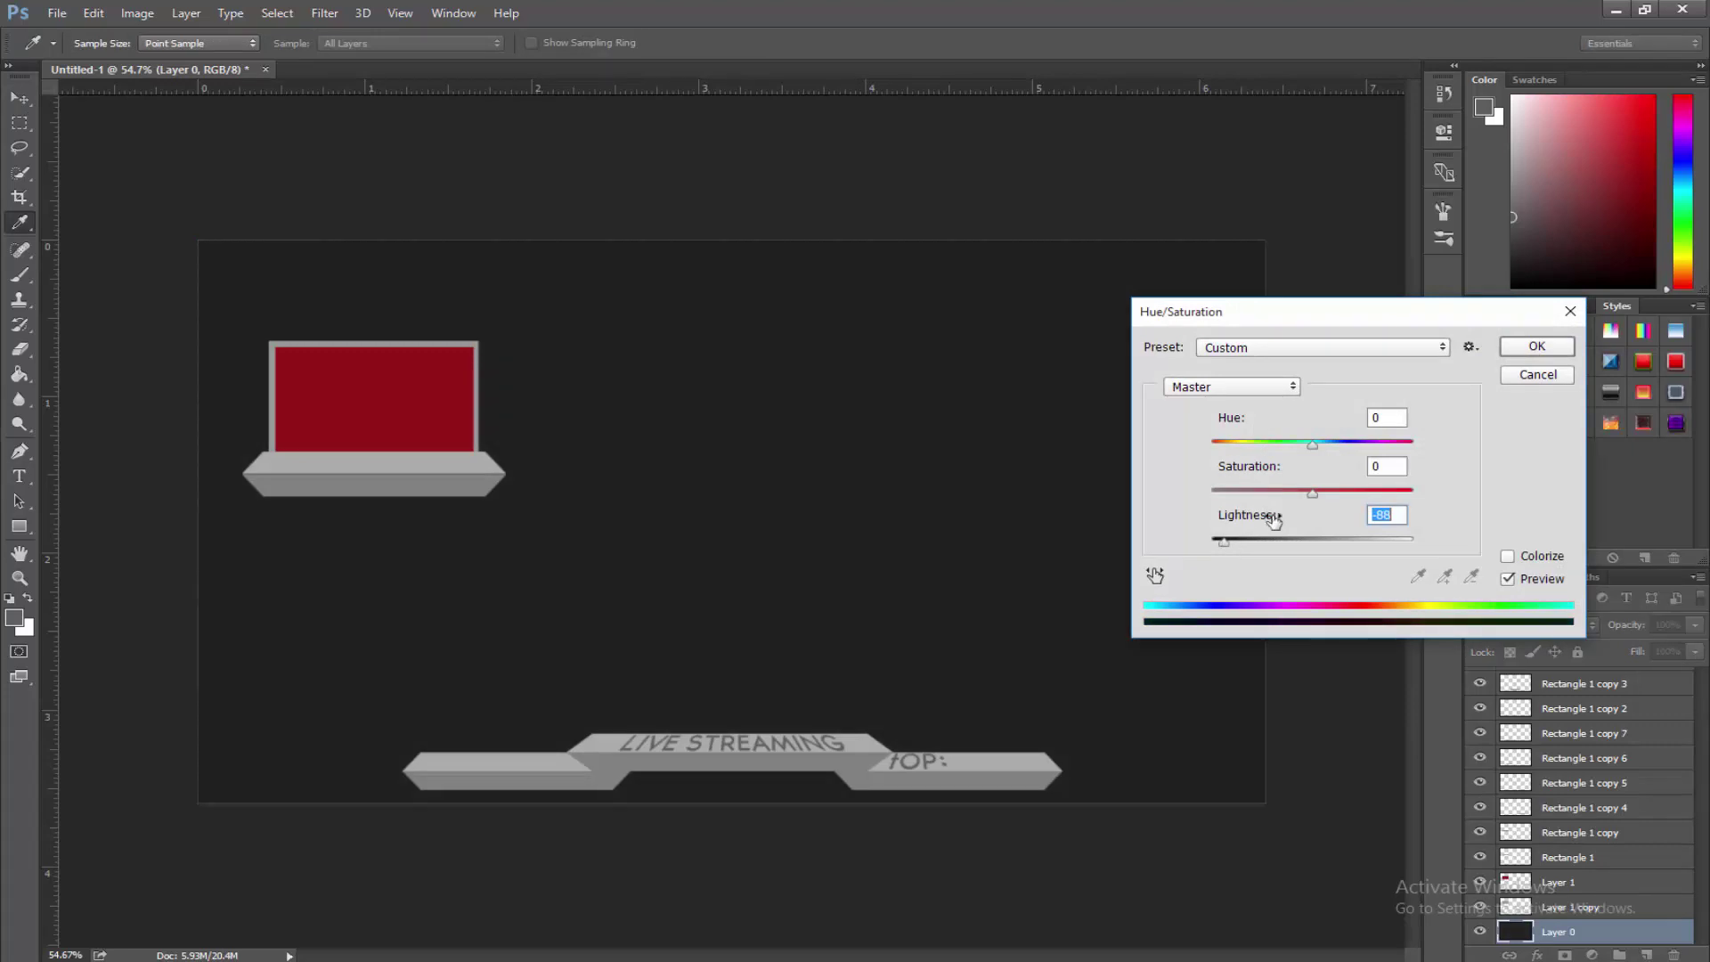
left_click(1529, 347)
key("v")
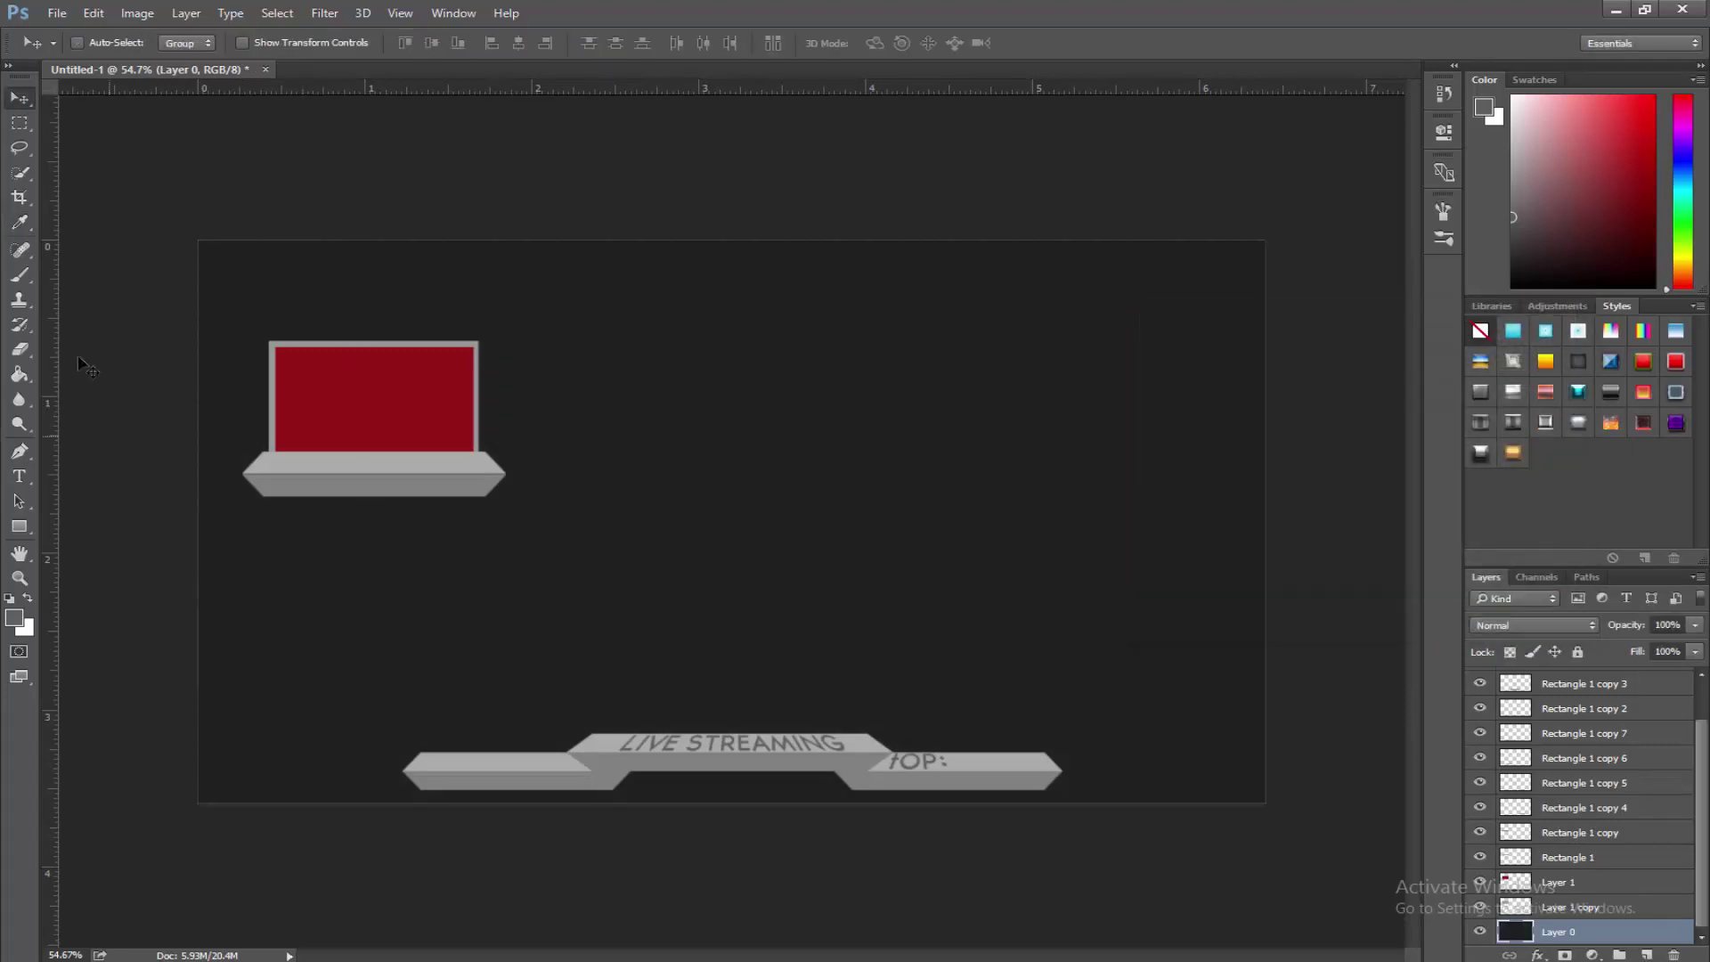
Undo the Hue/Saturation darkening of the background layer.
left_click(18, 122)
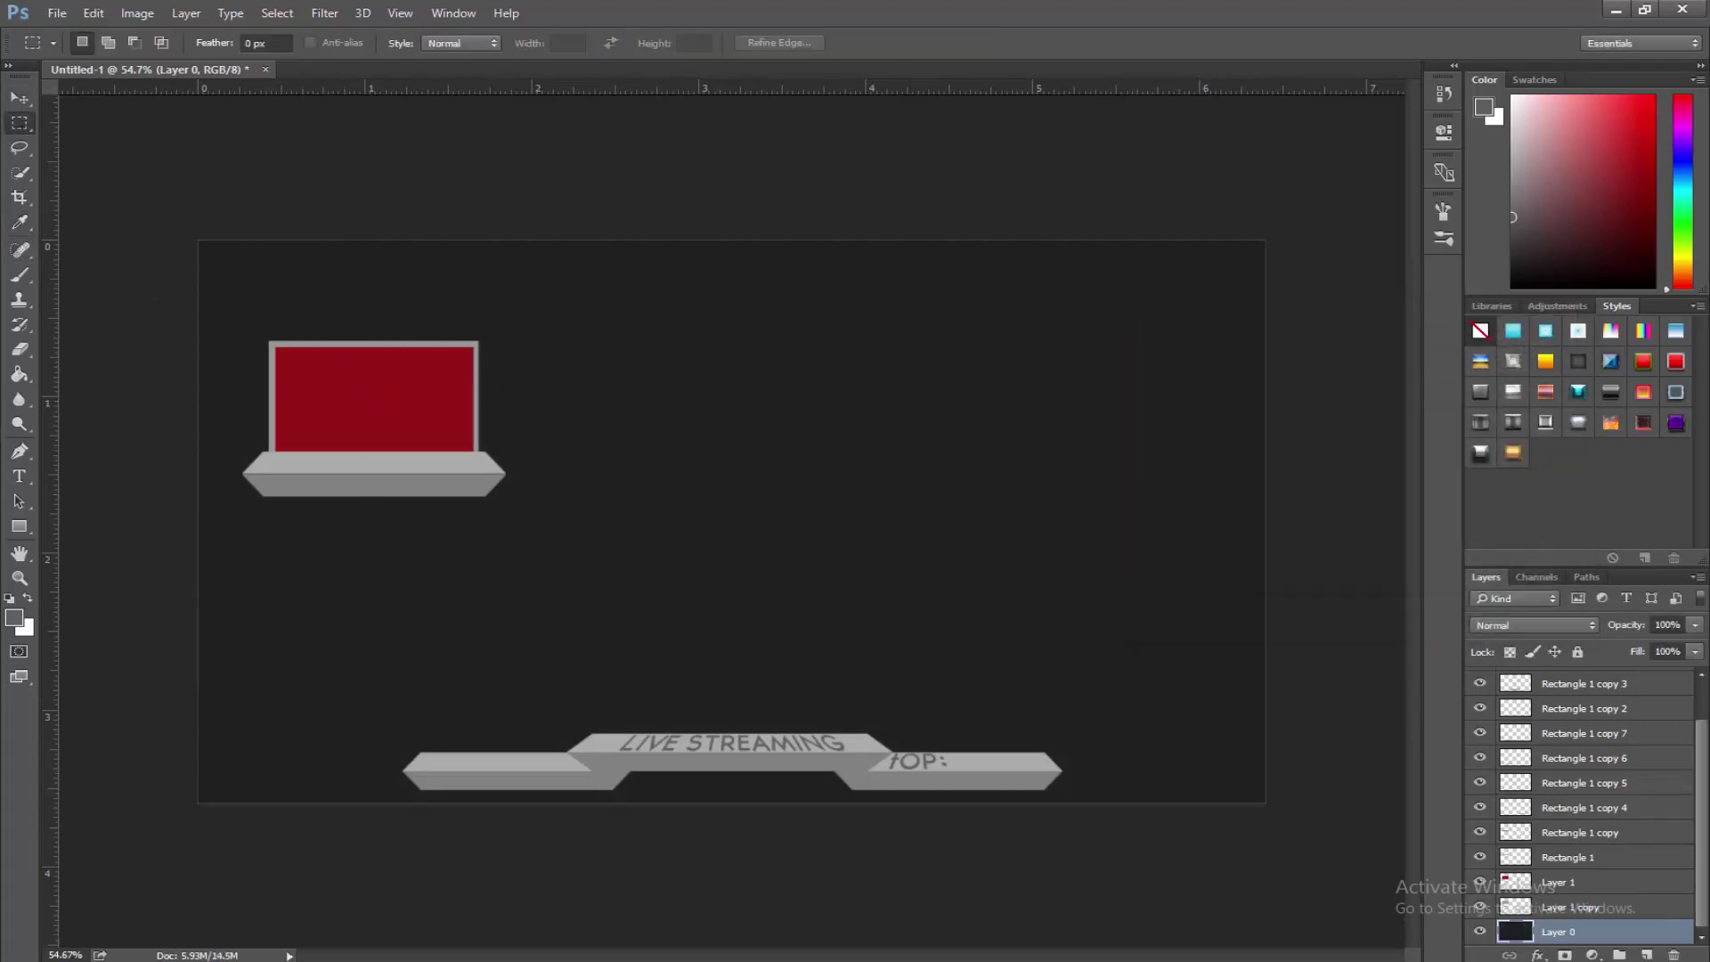
scroll(1556, 824, "up", 2)
key("ctrl+z")
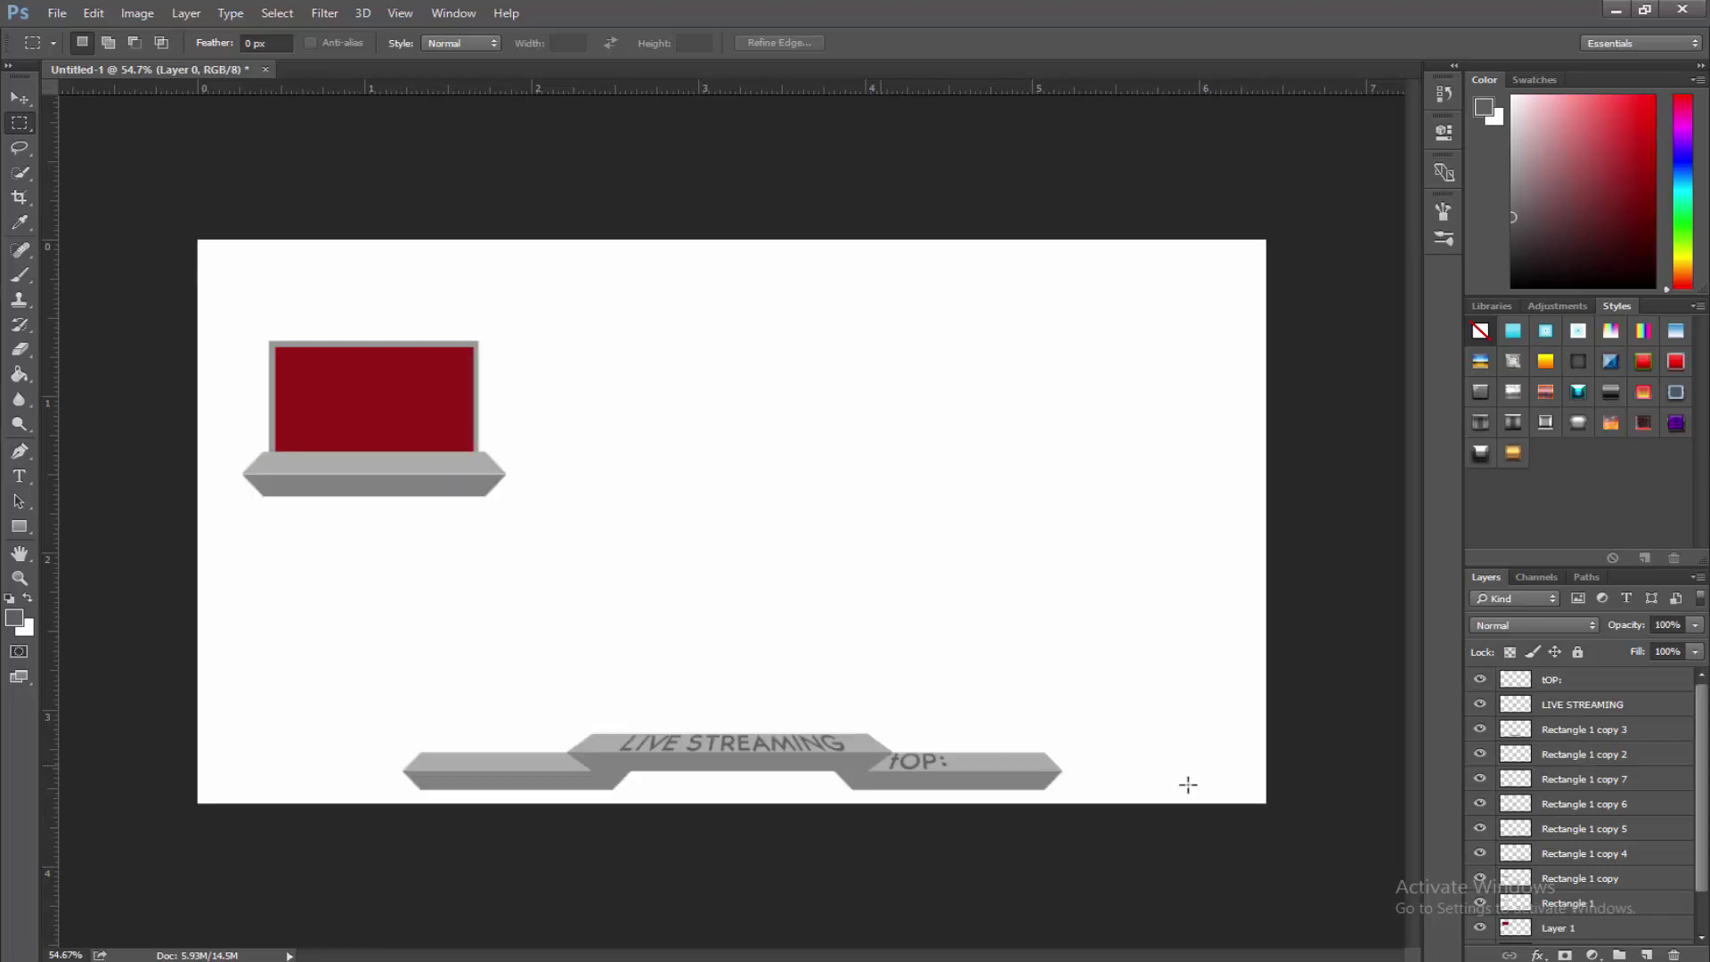